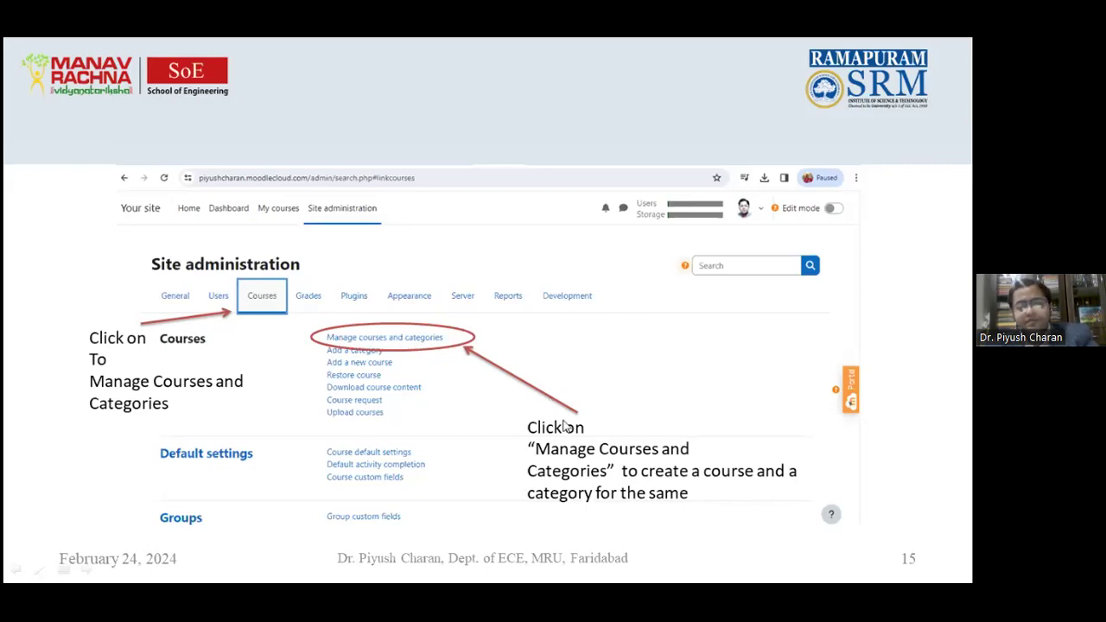
Step: Go to slide 16, 'Adding activity in modules', and end the slide show
{"action": "key", "text": "Right"}
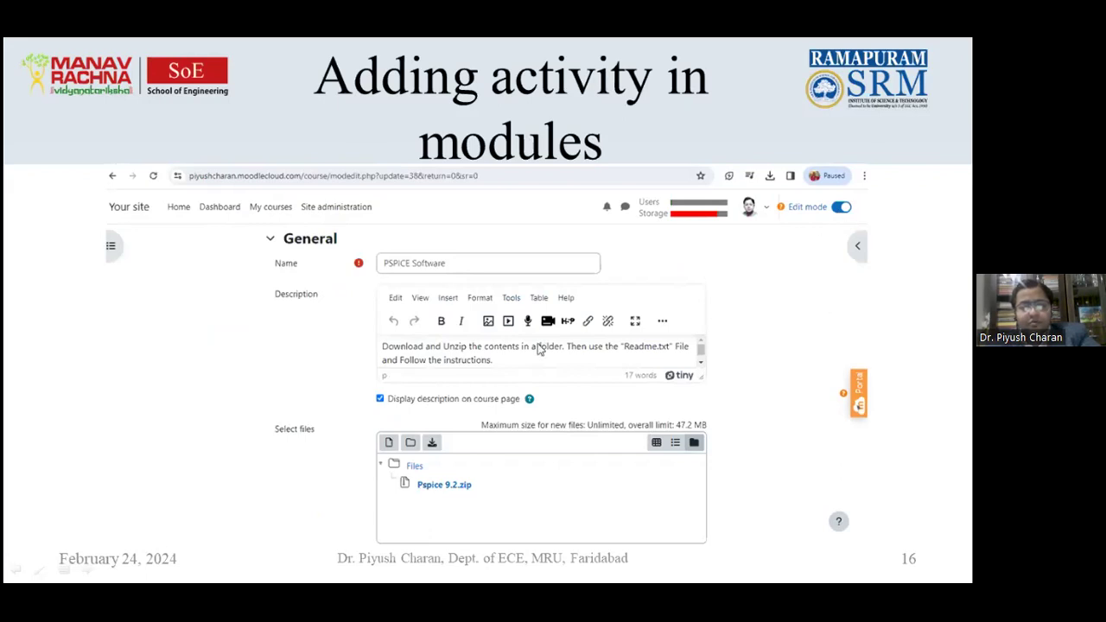
{"action": "key", "text": "Right"}
{"action": "key", "text": "Left"}
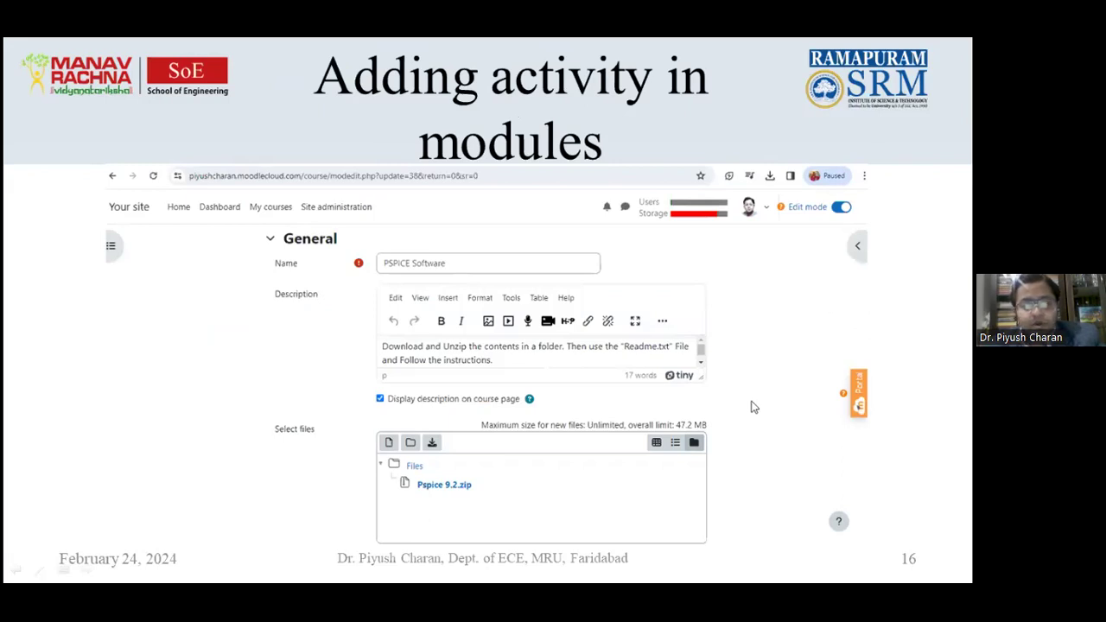
{"action": "key", "text": "Escape"}
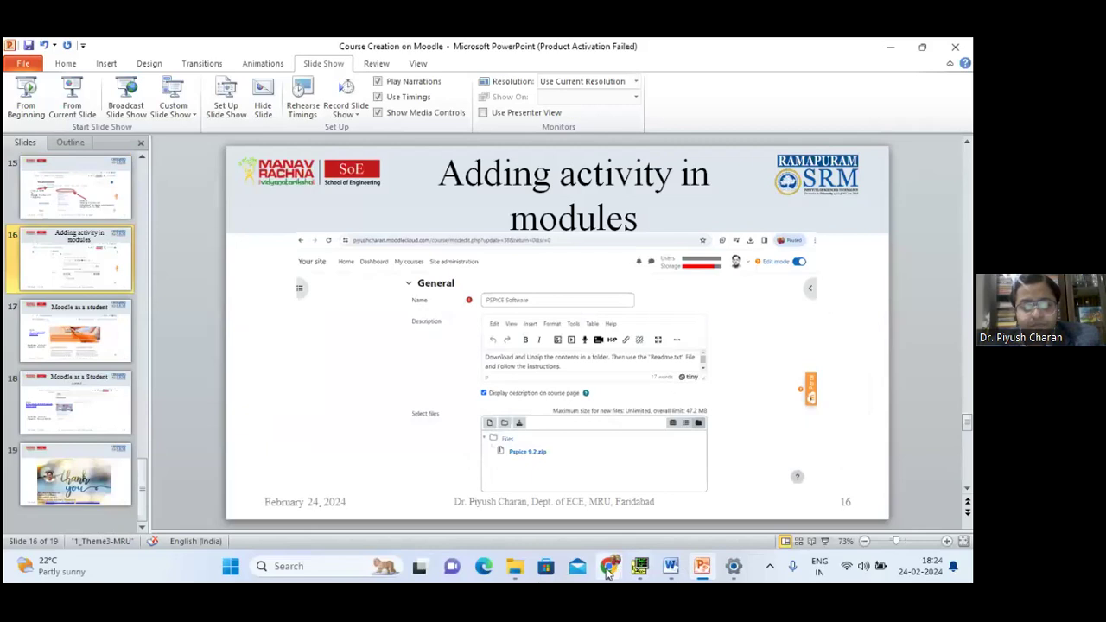
Step: In Chrome's Moodle tab, open the Circuit Simulation using PSPICE course from the Dashboard's Course overview
{"action": "mouse_move", "coordinate": [608, 570]}
{"action": "left_click", "coordinate": [551, 513]}
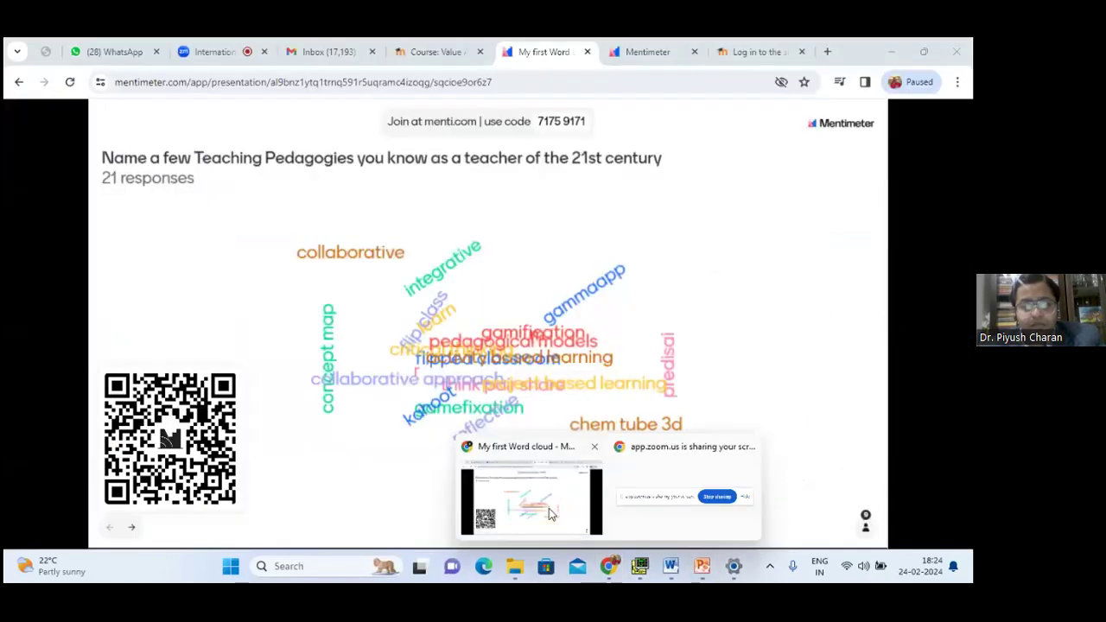
{"action": "left_click", "coordinate": [423, 50]}
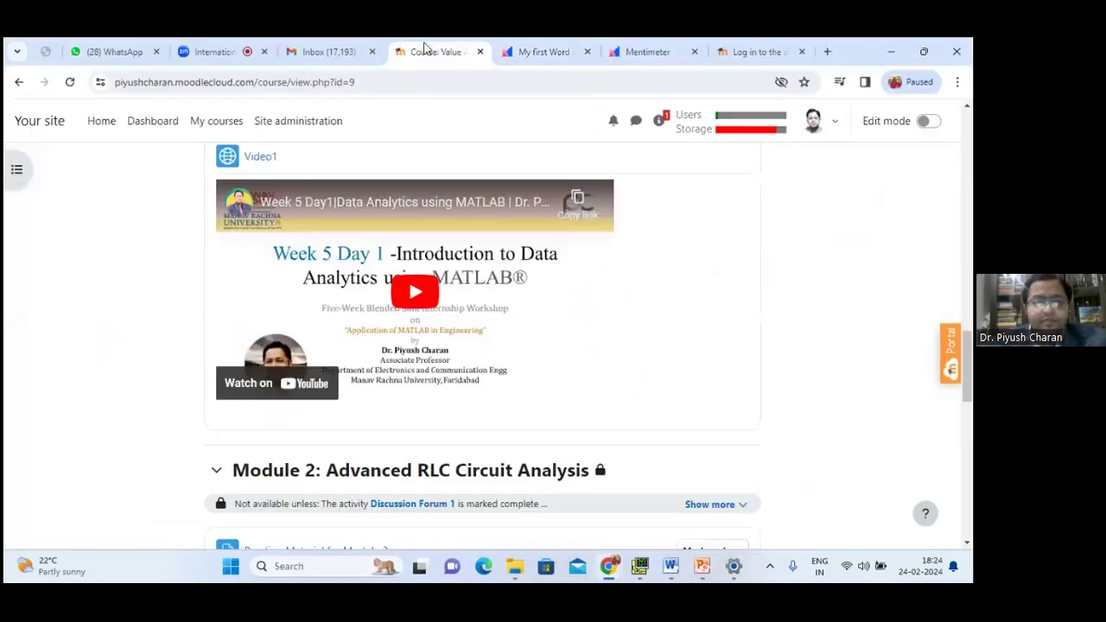
{"action": "scroll", "coordinate": [688, 302], "scroll_direction": "up", "scroll_amount": 10}
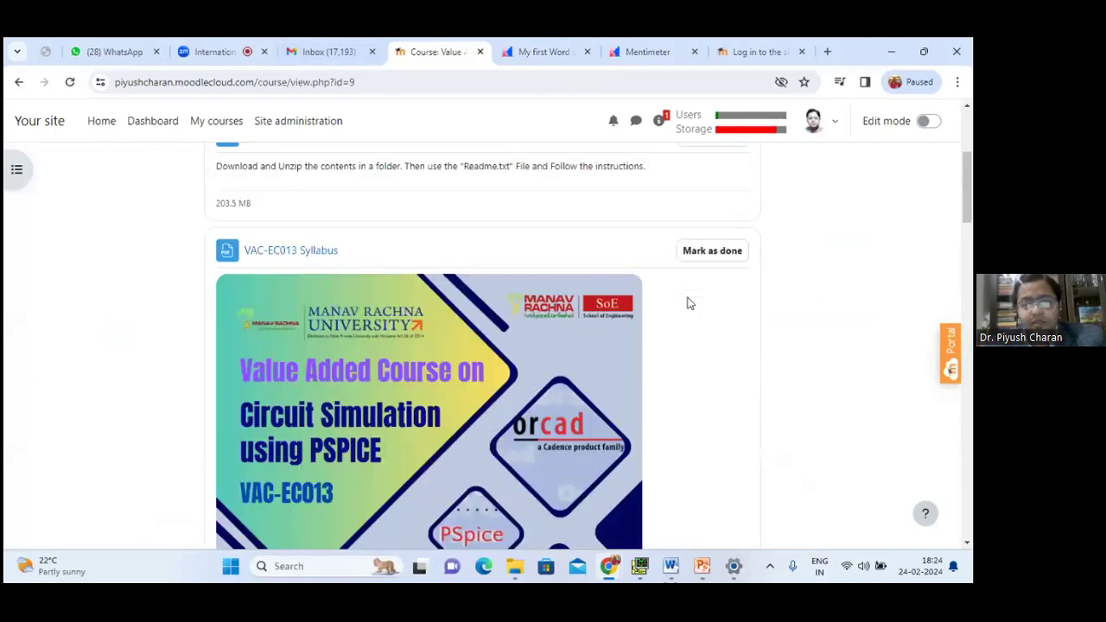
{"action": "scroll", "coordinate": [688, 302], "scroll_direction": "up", "scroll_amount": 3}
{"action": "left_click", "coordinate": [156, 123]}
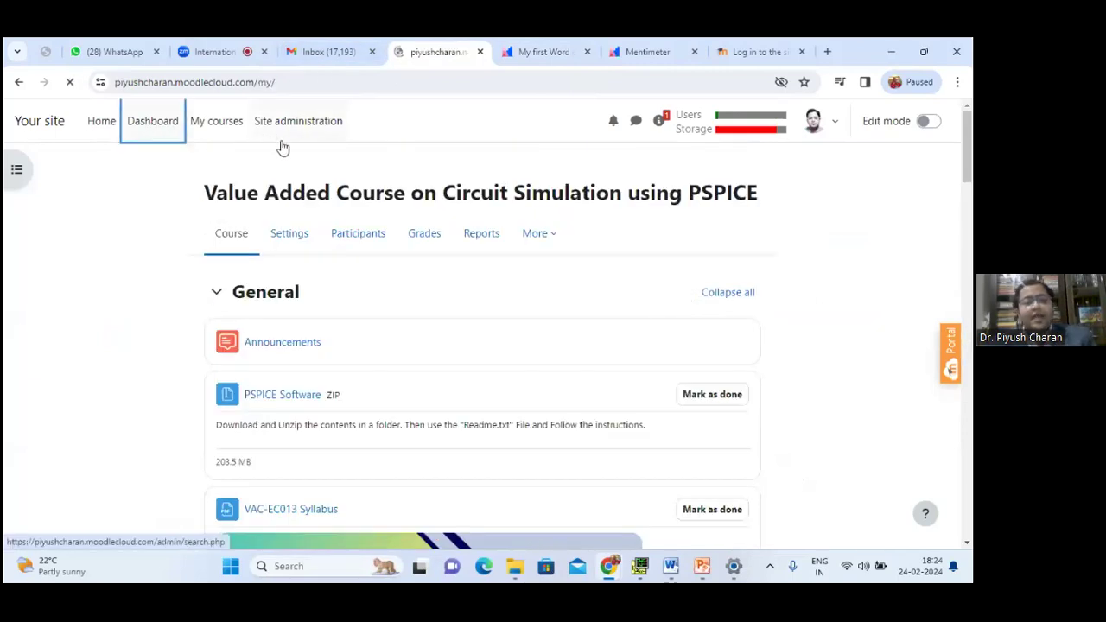
{"action": "scroll", "coordinate": [388, 328], "scroll_direction": "down", "scroll_amount": 4}
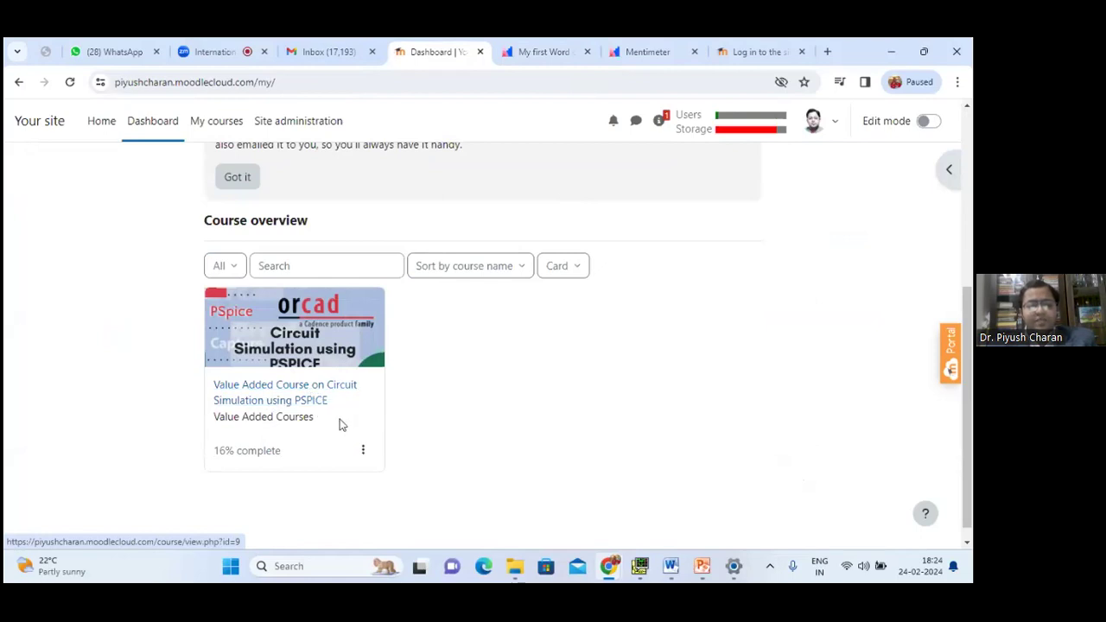
{"action": "left_click", "coordinate": [300, 401]}
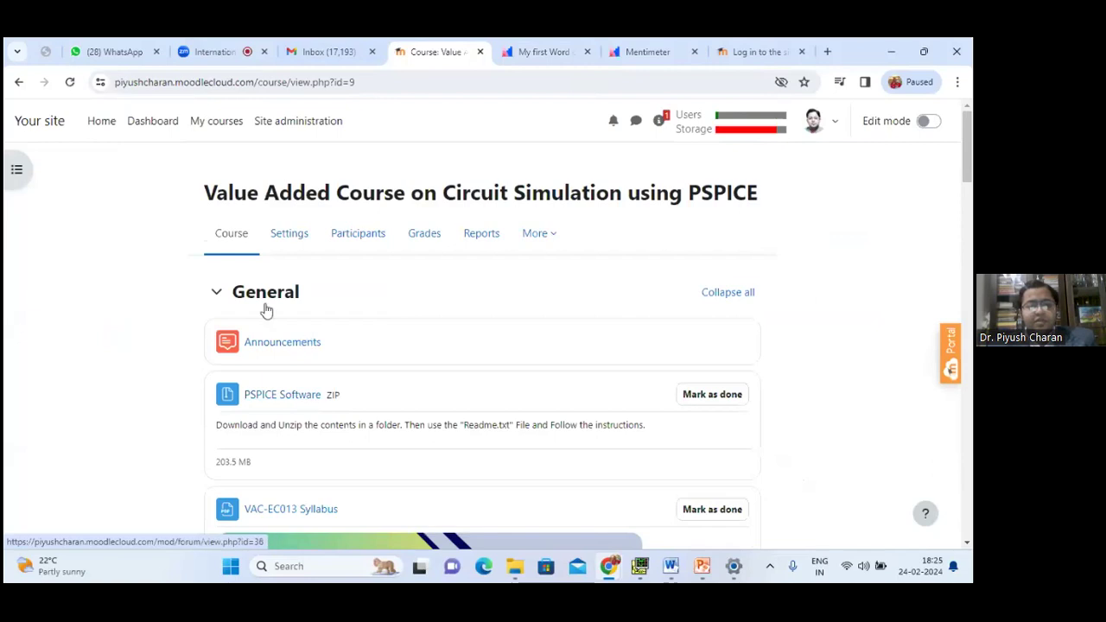
Step: Collapse all course sections and open the course index panel
{"action": "left_click", "coordinate": [734, 295]}
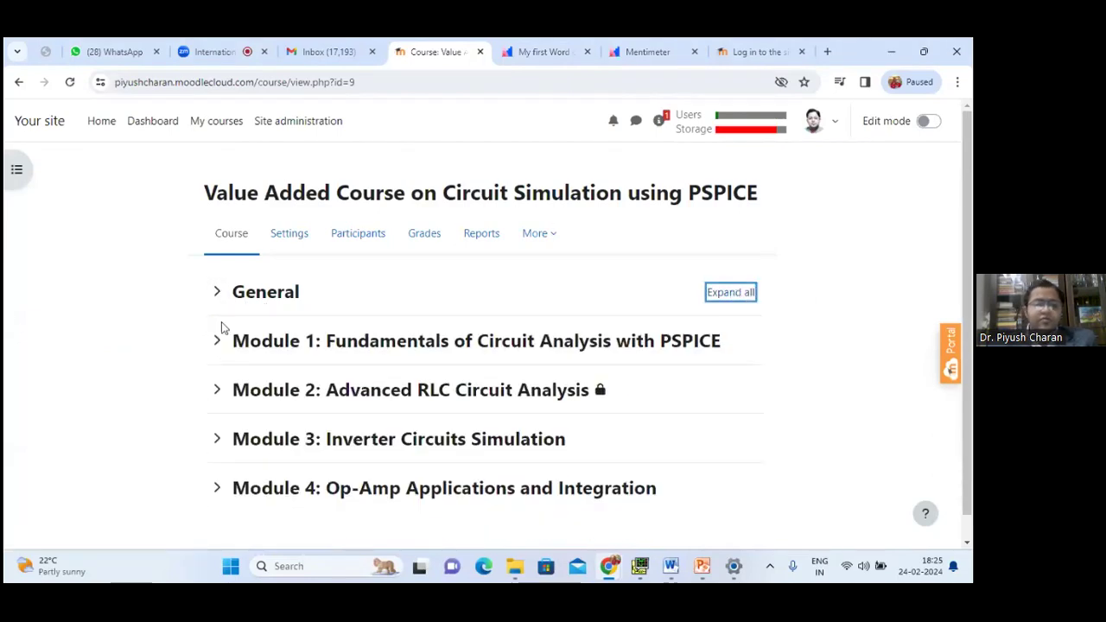
{"action": "scroll", "coordinate": [527, 316], "scroll_direction": "down", "scroll_amount": 1}
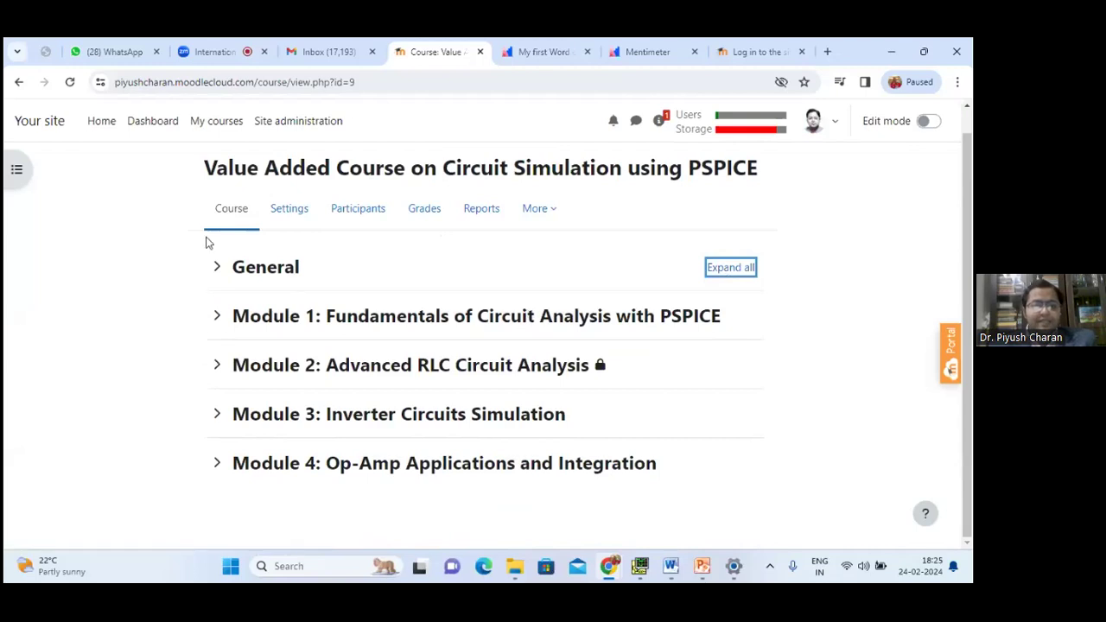
{"action": "left_click", "coordinate": [24, 174]}
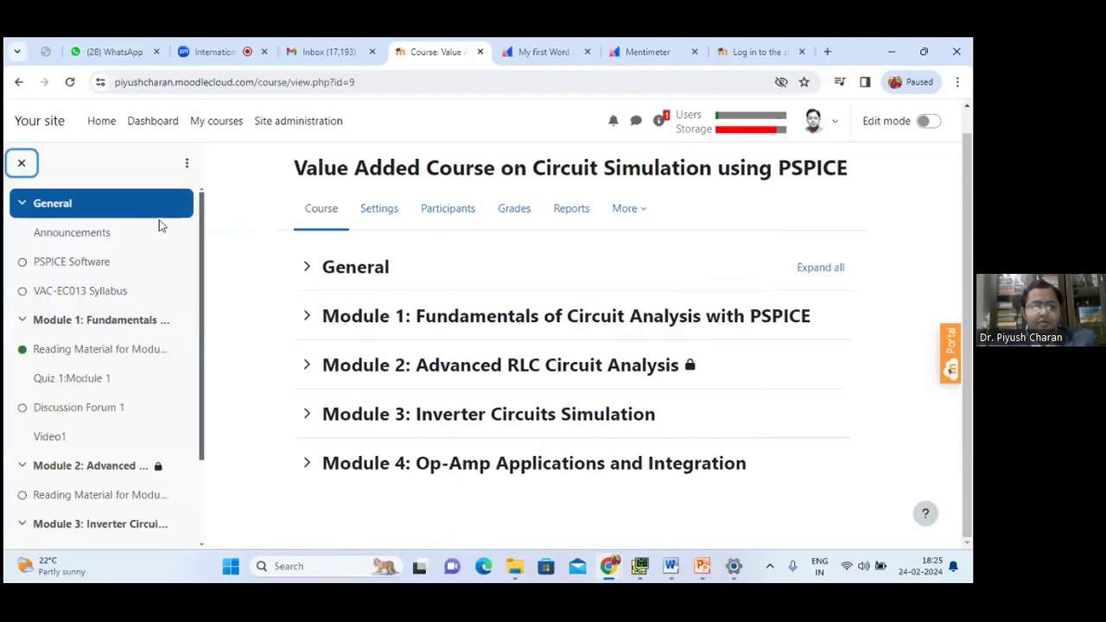
{"action": "scroll", "coordinate": [121, 356], "scroll_direction": "down", "scroll_amount": 1}
{"action": "scroll", "coordinate": [89, 373], "scroll_direction": "up", "scroll_amount": 1}
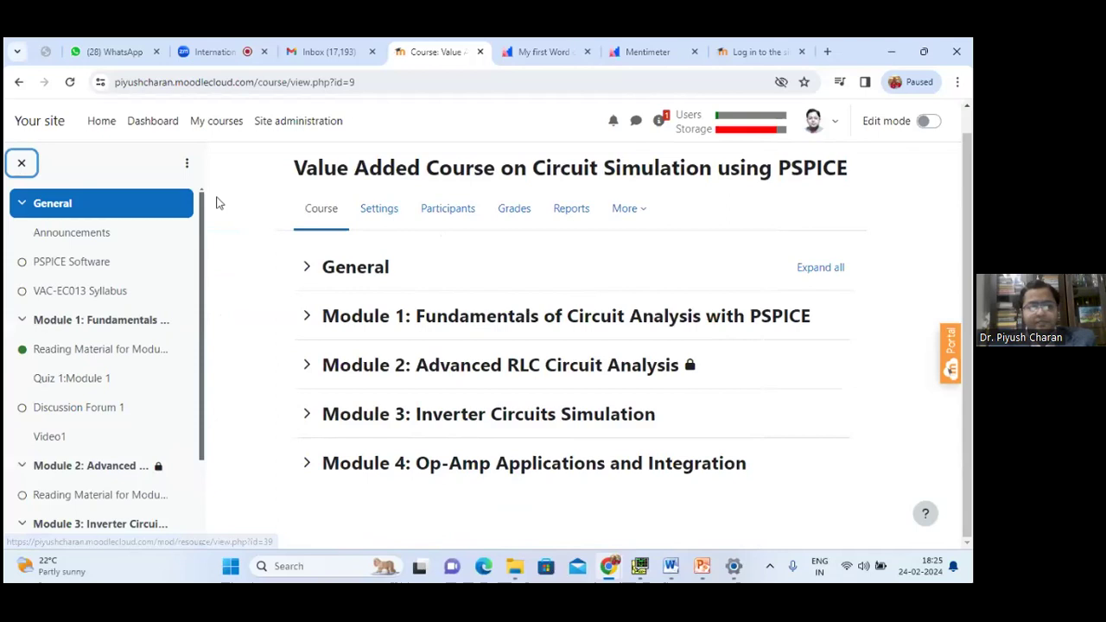
{"action": "left_click", "coordinate": [187, 163]}
{"action": "left_click", "coordinate": [188, 164]}
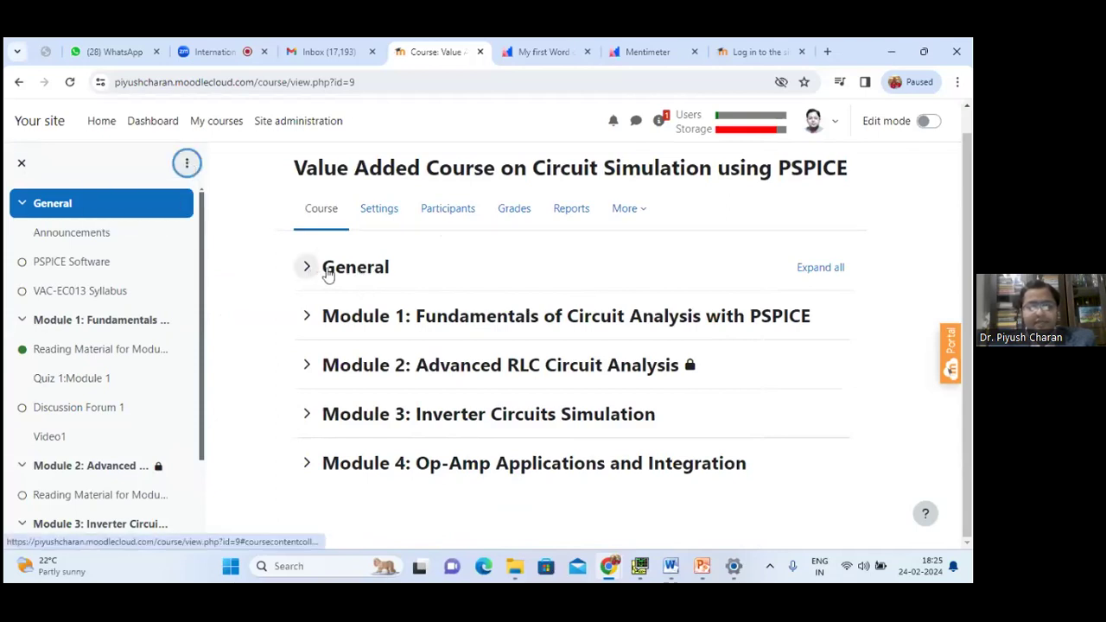
Step: Expand the General section to show PSPICE Software and the VAC-EC013 Syllabus
{"action": "left_click", "coordinate": [309, 271]}
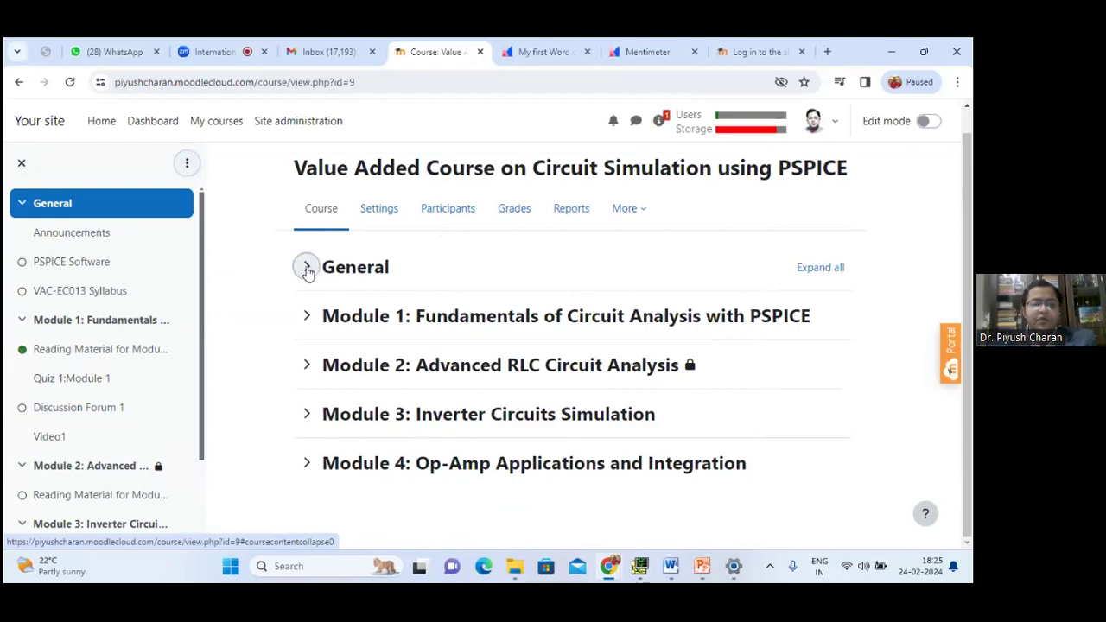
{"action": "scroll", "coordinate": [397, 363], "scroll_direction": "down", "scroll_amount": 1}
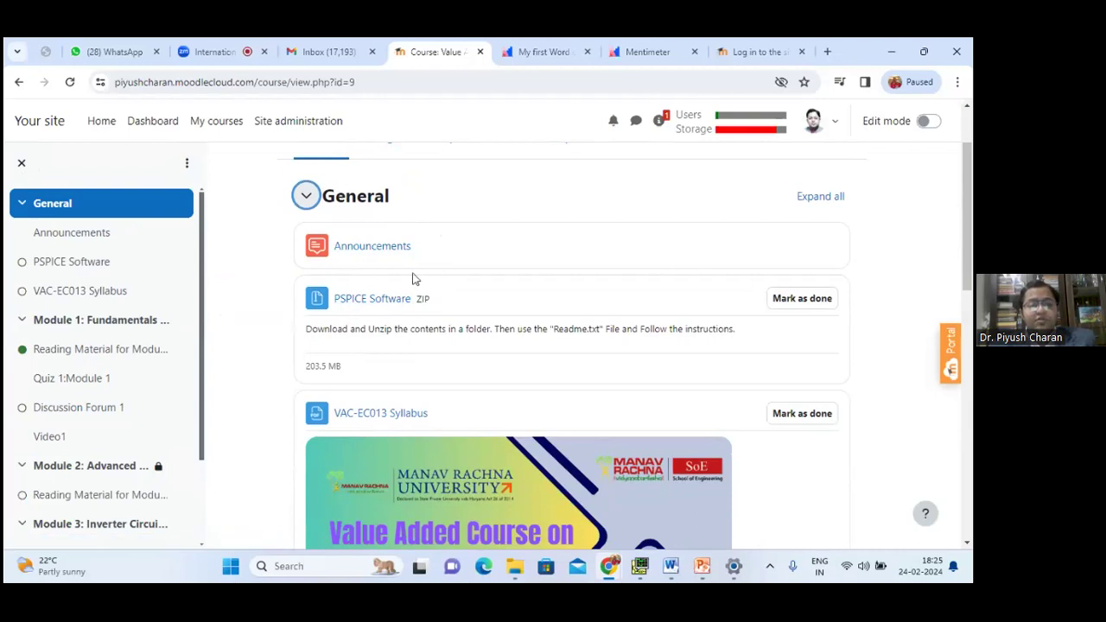
{"action": "scroll", "coordinate": [424, 279], "scroll_direction": "up", "scroll_amount": 1}
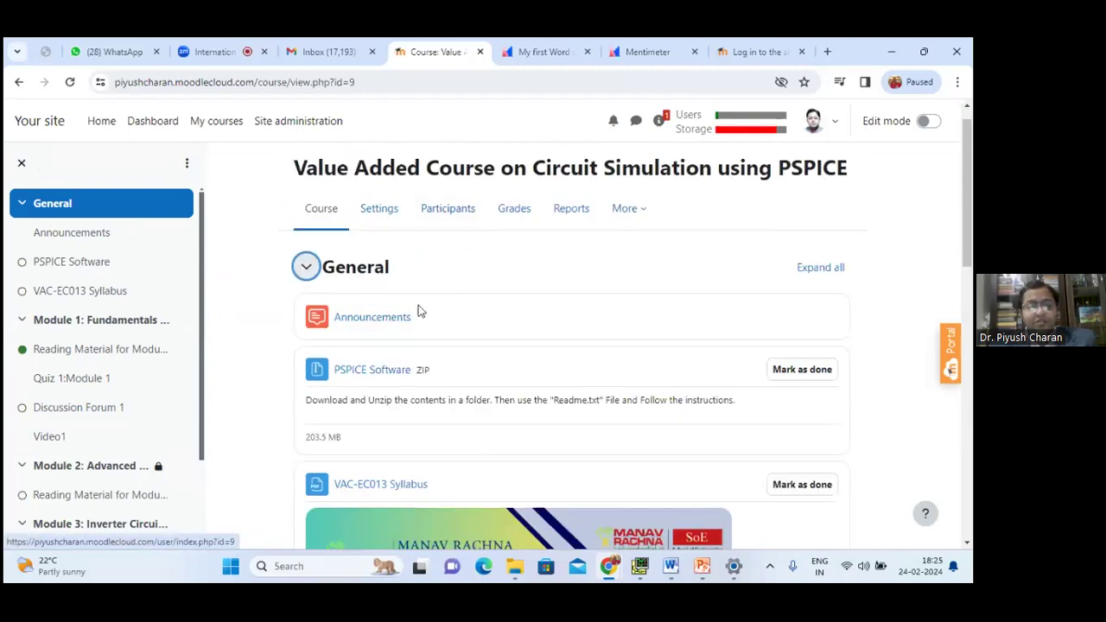
{"action": "scroll", "coordinate": [415, 311], "scroll_direction": "down", "scroll_amount": 1}
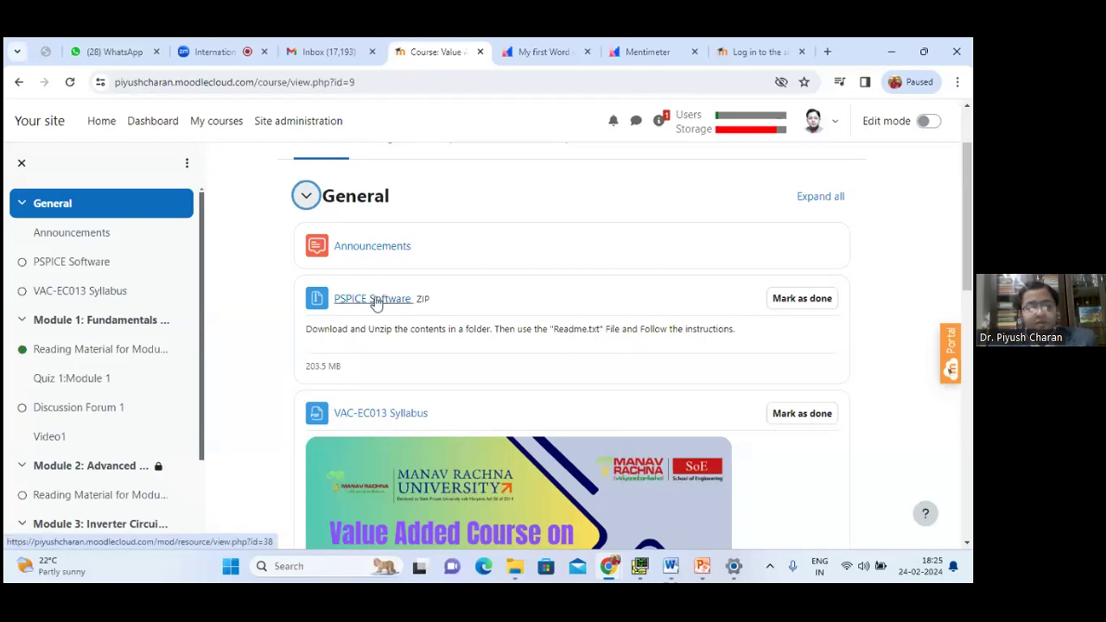
{"action": "scroll", "coordinate": [376, 348], "scroll_direction": "down", "scroll_amount": 4}
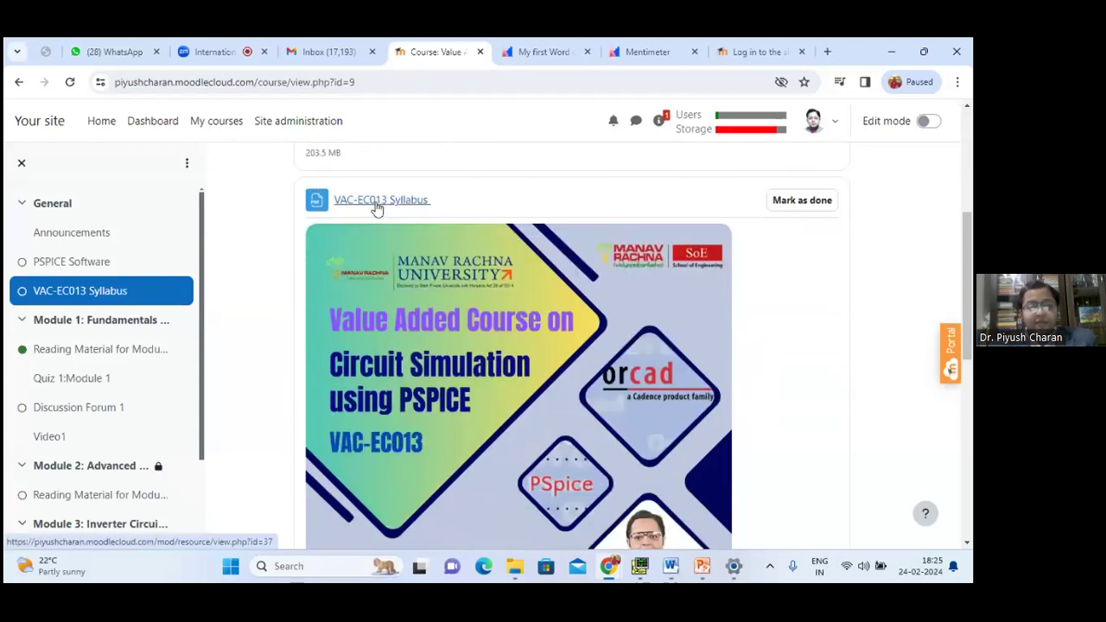
Step: Open the VAC-EC013 Syllabus PDF and highlight the course outcomes, Course Type and Credits value 2
{"action": "left_click", "coordinate": [410, 203]}
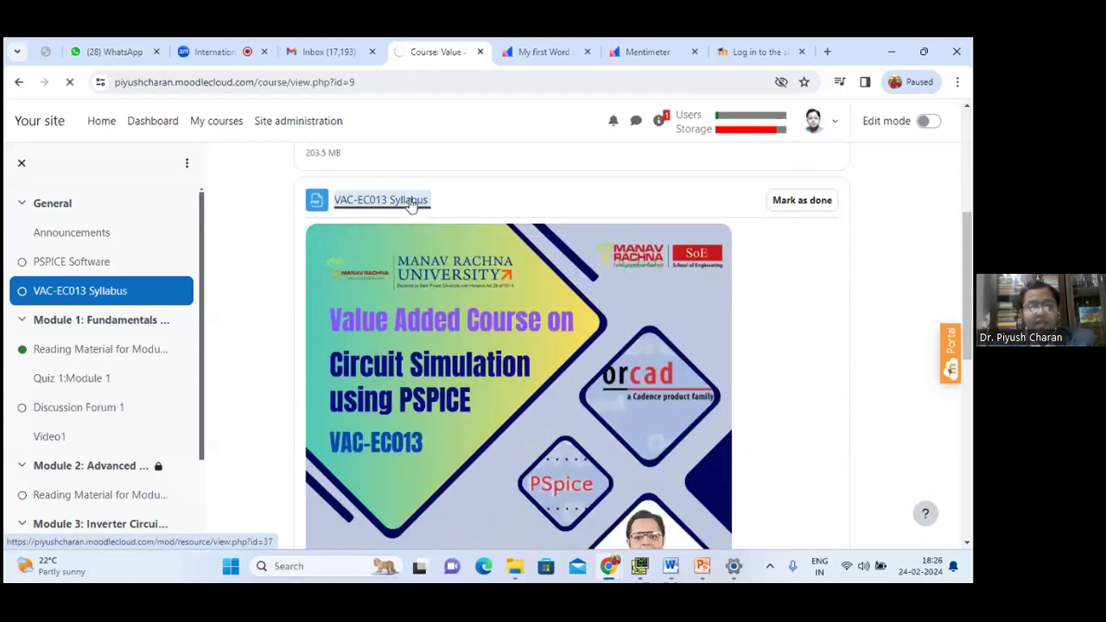
{"action": "scroll", "coordinate": [741, 247], "scroll_direction": "down", "scroll_amount": 5}
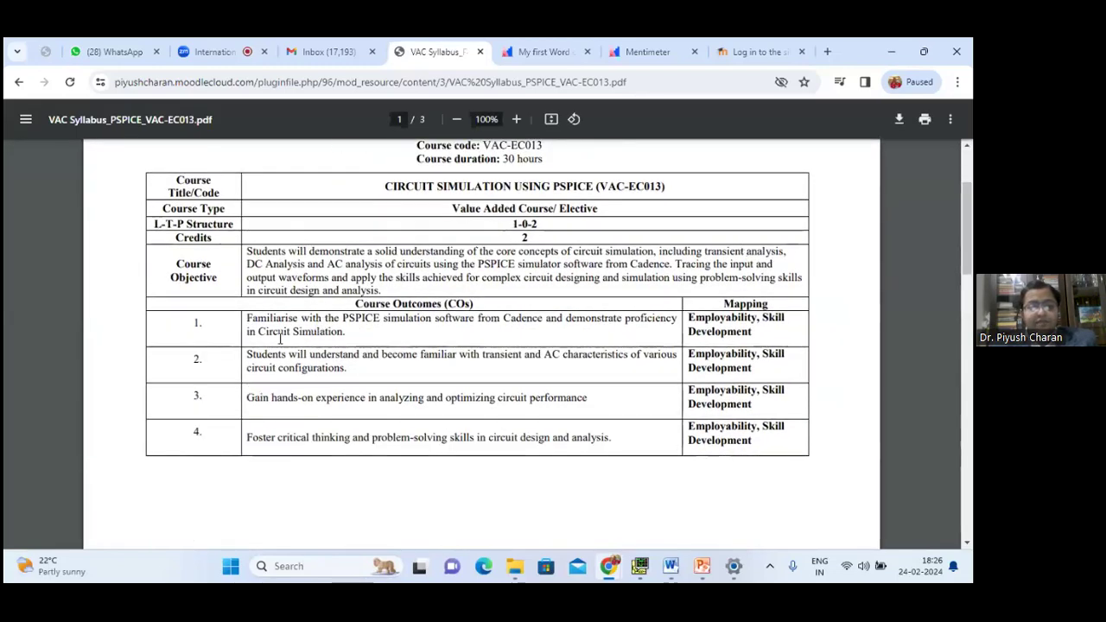
{"action": "left_click_drag", "start_coordinate": [247, 316], "coordinate": [757, 338]}
{"action": "left_click", "coordinate": [758, 353]}
{"action": "left_click", "coordinate": [758, 338]}
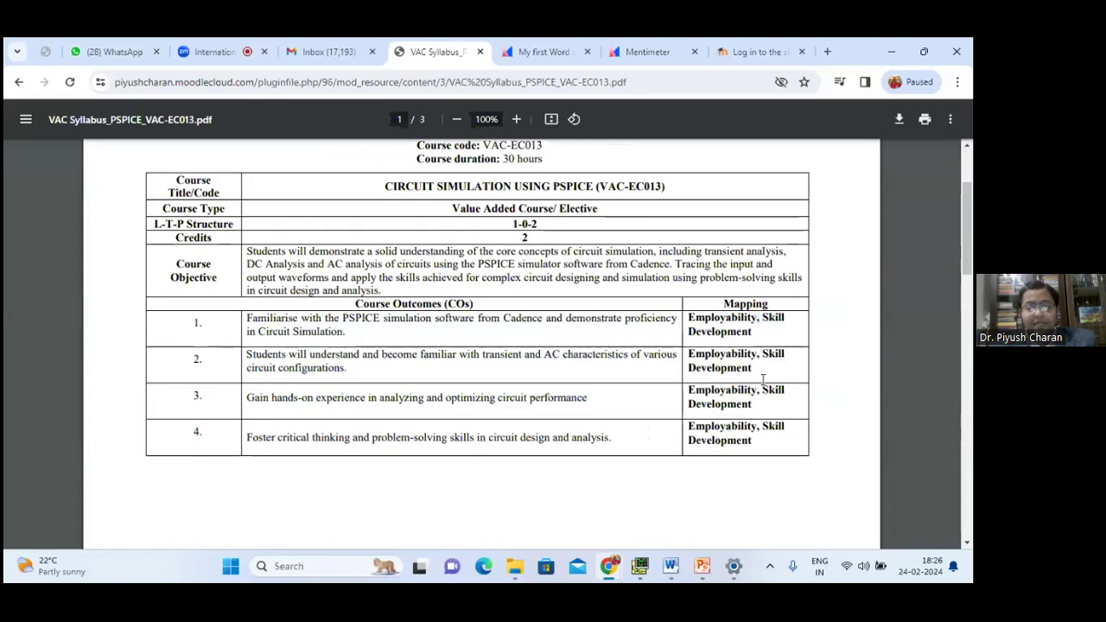
{"action": "scroll", "coordinate": [743, 395], "scroll_direction": "up", "scroll_amount": 2}
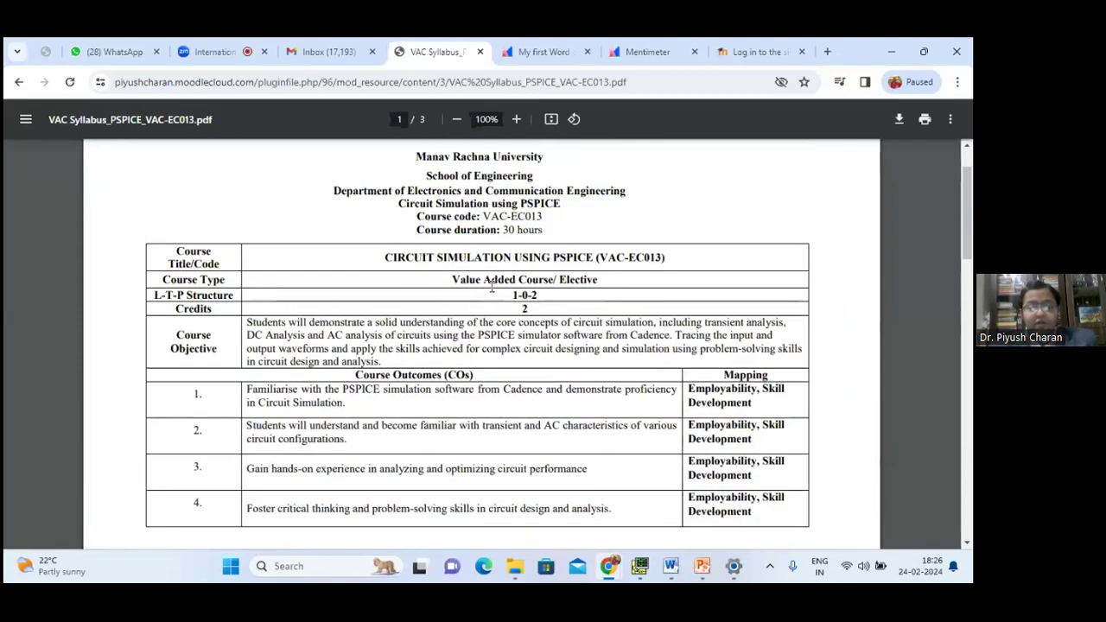
{"action": "left_click_drag", "start_coordinate": [504, 290], "coordinate": [550, 295]}
{"action": "left_click", "coordinate": [515, 296]}
{"action": "left_click_drag", "start_coordinate": [521, 309], "coordinate": [530, 310]}
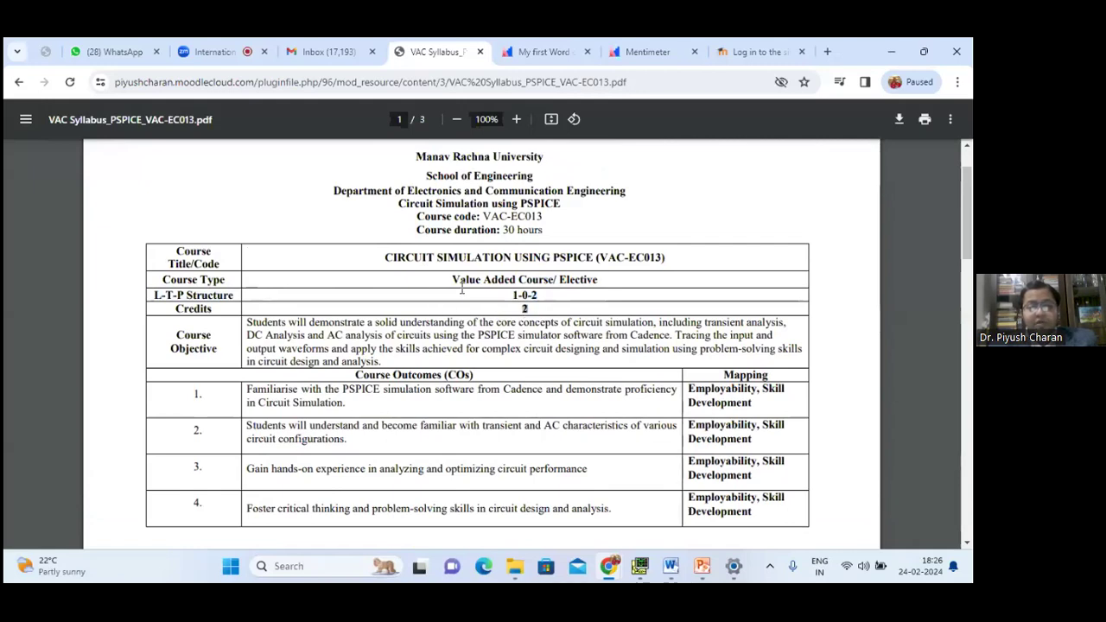
Step: Scroll to page 3 showing the References Book and CO-PO Mapping table
{"action": "scroll", "coordinate": [397, 354], "scroll_direction": "down", "scroll_amount": 4}
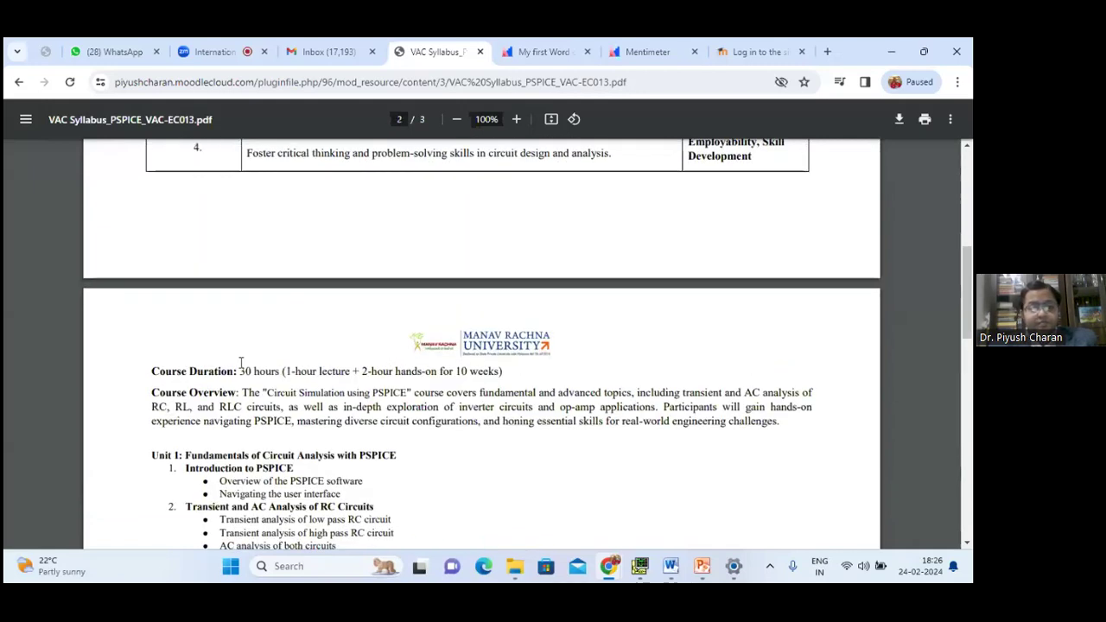
{"action": "scroll", "coordinate": [217, 363], "scroll_direction": "down", "scroll_amount": 3}
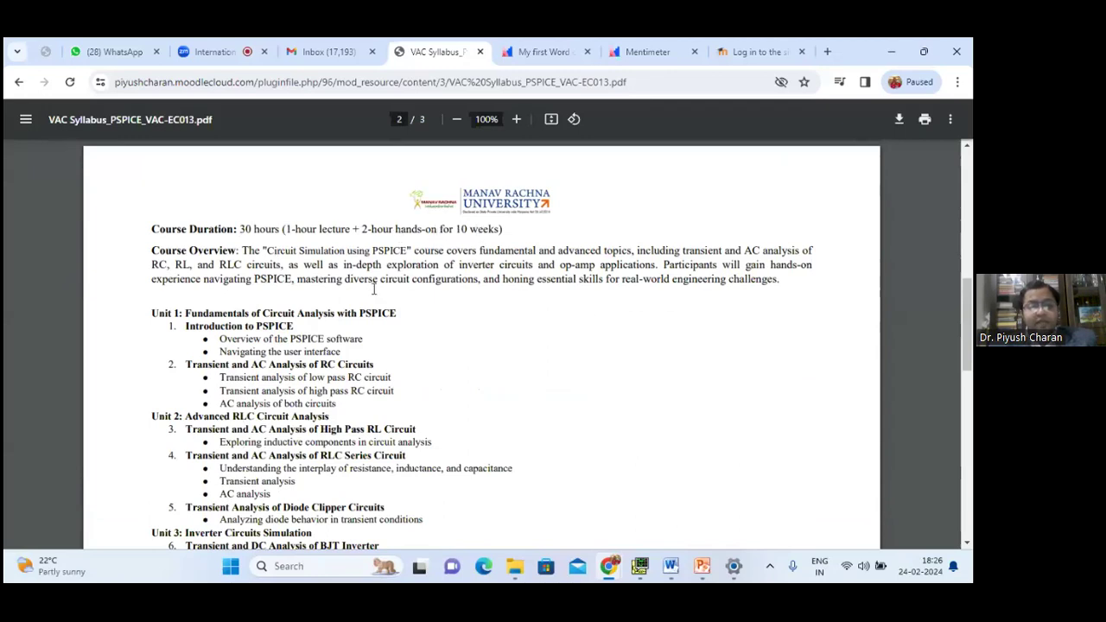
{"action": "scroll", "coordinate": [299, 299], "scroll_direction": "down", "scroll_amount": 2}
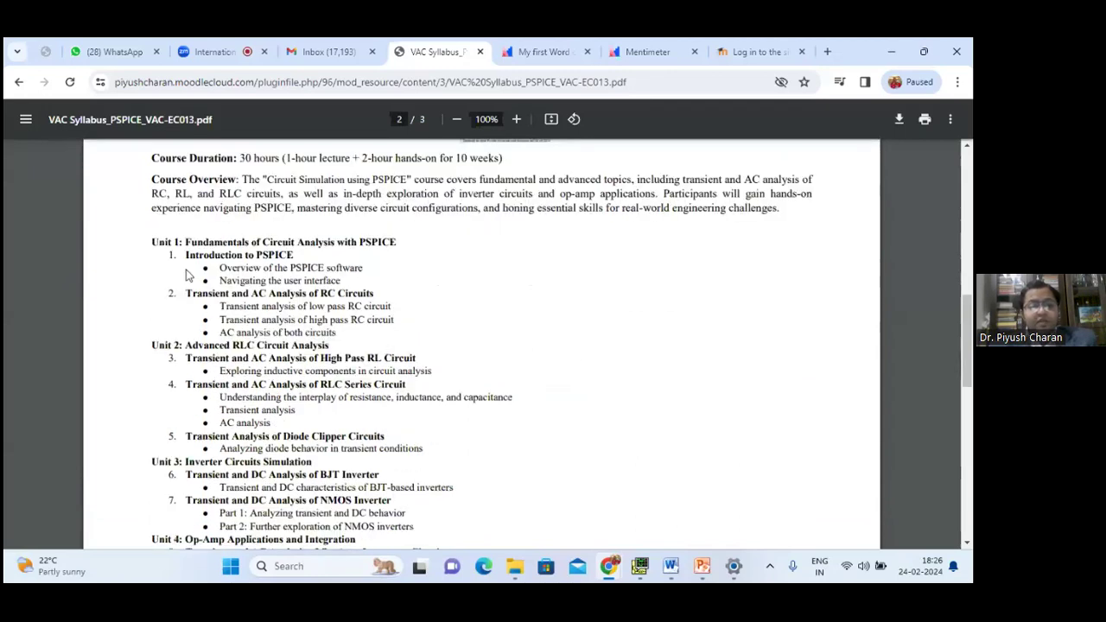
{"action": "scroll", "coordinate": [188, 275], "scroll_direction": "down", "scroll_amount": 2}
{"action": "scroll", "coordinate": [309, 301], "scroll_direction": "up", "scroll_amount": 4}
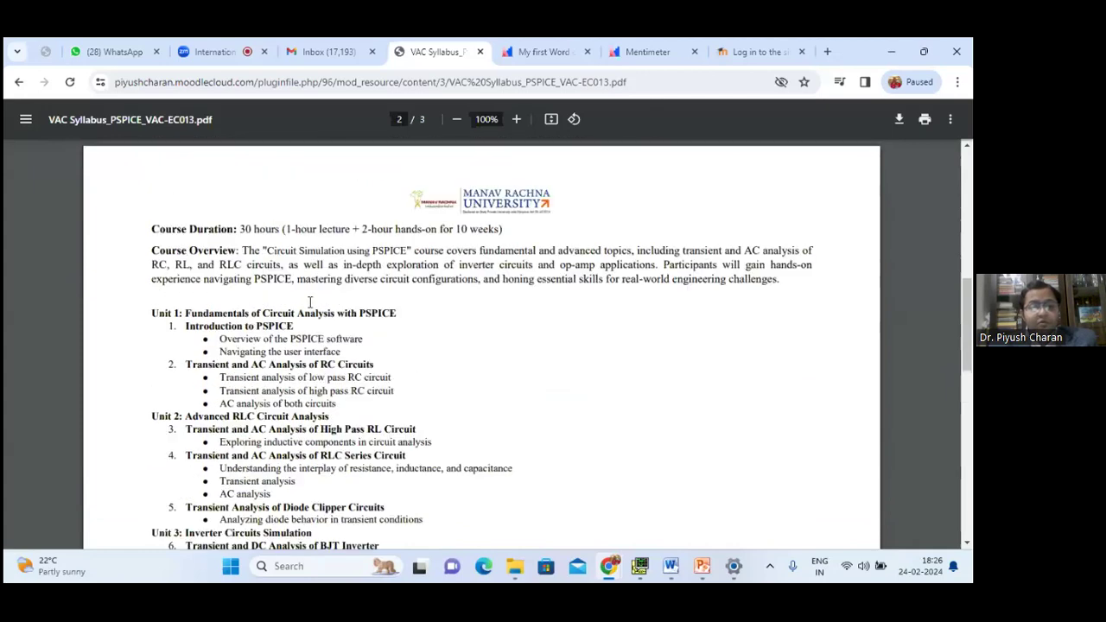
{"action": "scroll", "coordinate": [309, 302], "scroll_direction": "down", "scroll_amount": 10}
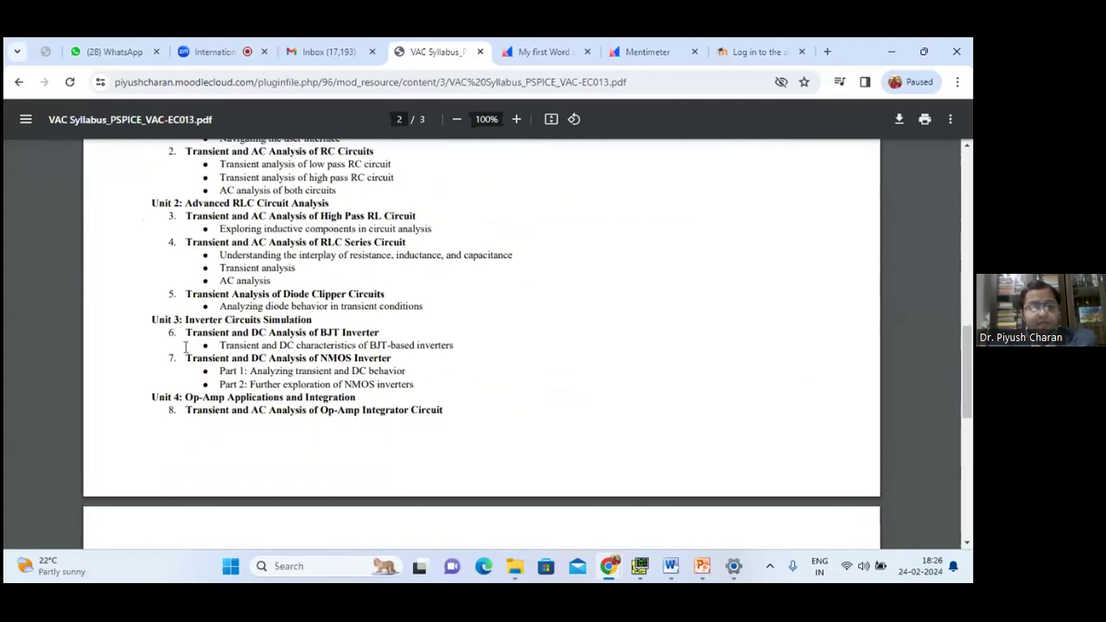
{"action": "scroll", "coordinate": [278, 426], "scroll_direction": "down", "scroll_amount": 4}
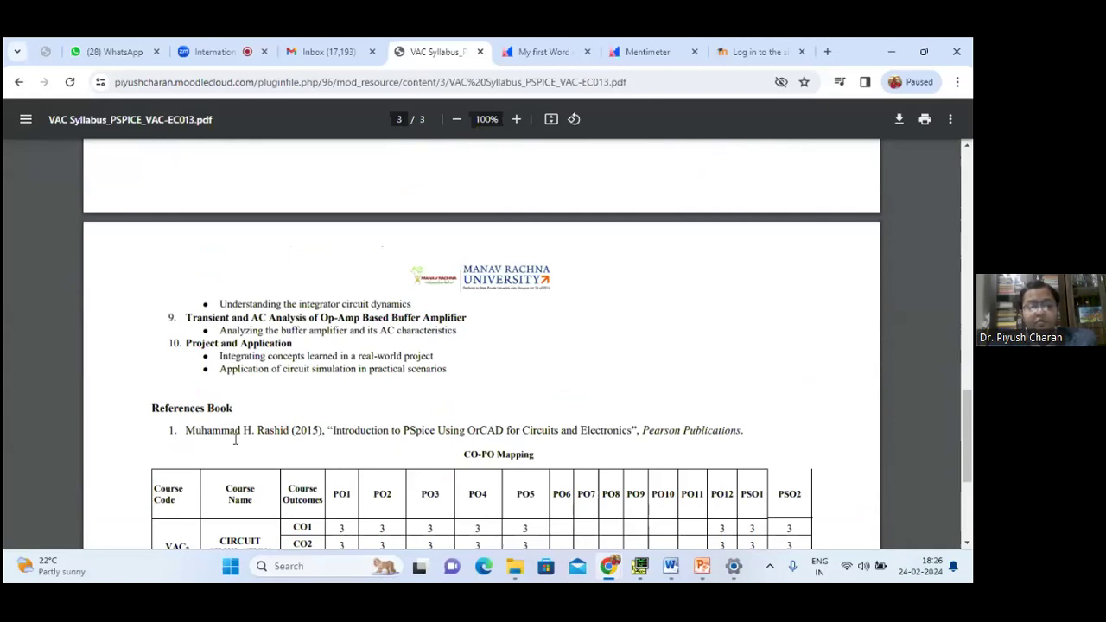
Step: Highlight the CO-PO table's PO column headers and the PSO1 and PSO2 headers
{"action": "scroll", "coordinate": [402, 407], "scroll_direction": "down", "scroll_amount": 2}
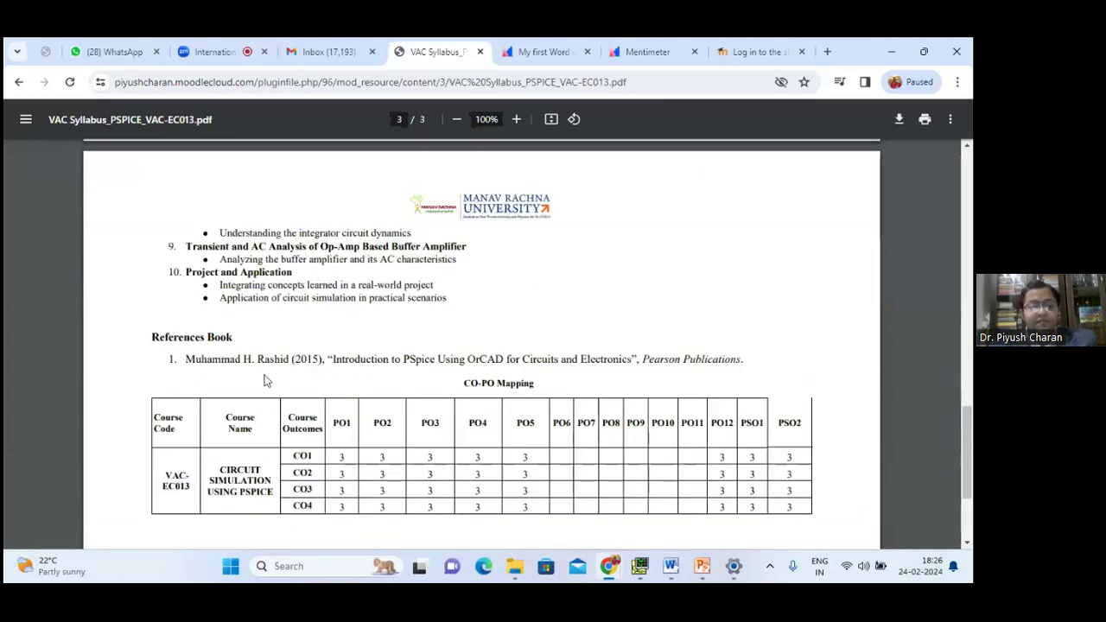
{"action": "scroll", "coordinate": [605, 437], "scroll_direction": "down", "scroll_amount": 4}
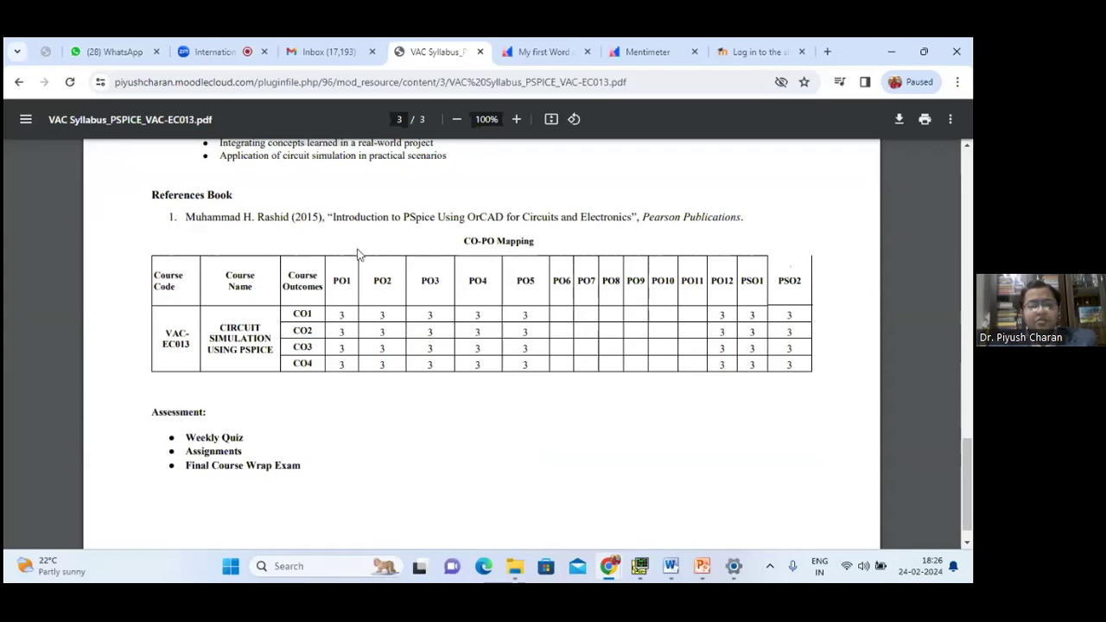
{"action": "left_click_drag", "start_coordinate": [739, 281], "coordinate": [335, 280]}
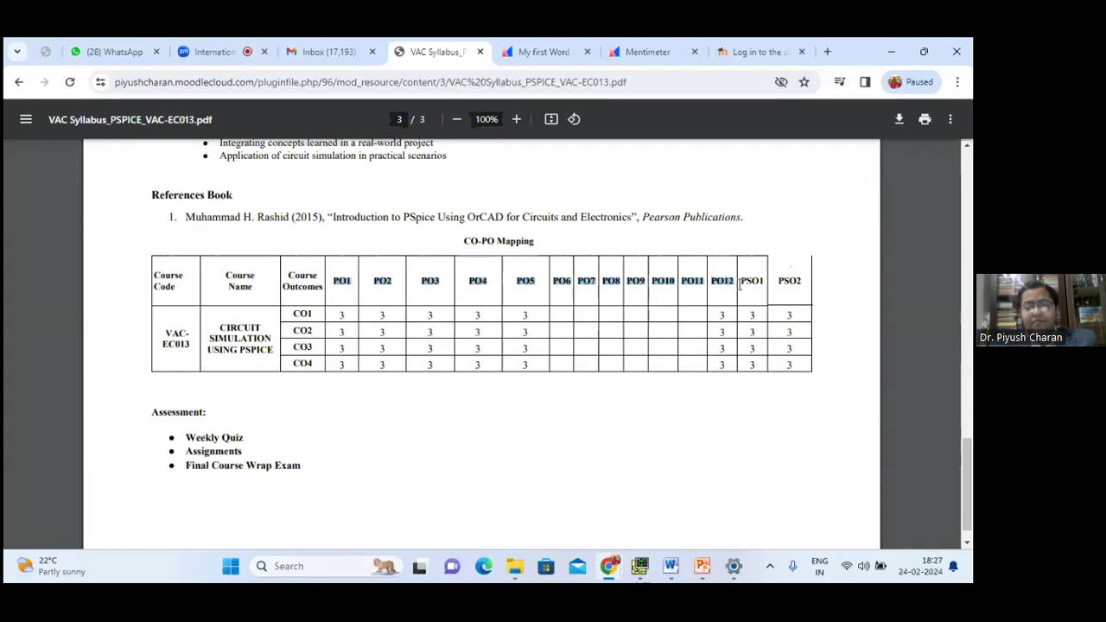
{"action": "left_click_drag", "start_coordinate": [742, 283], "coordinate": [799, 287]}
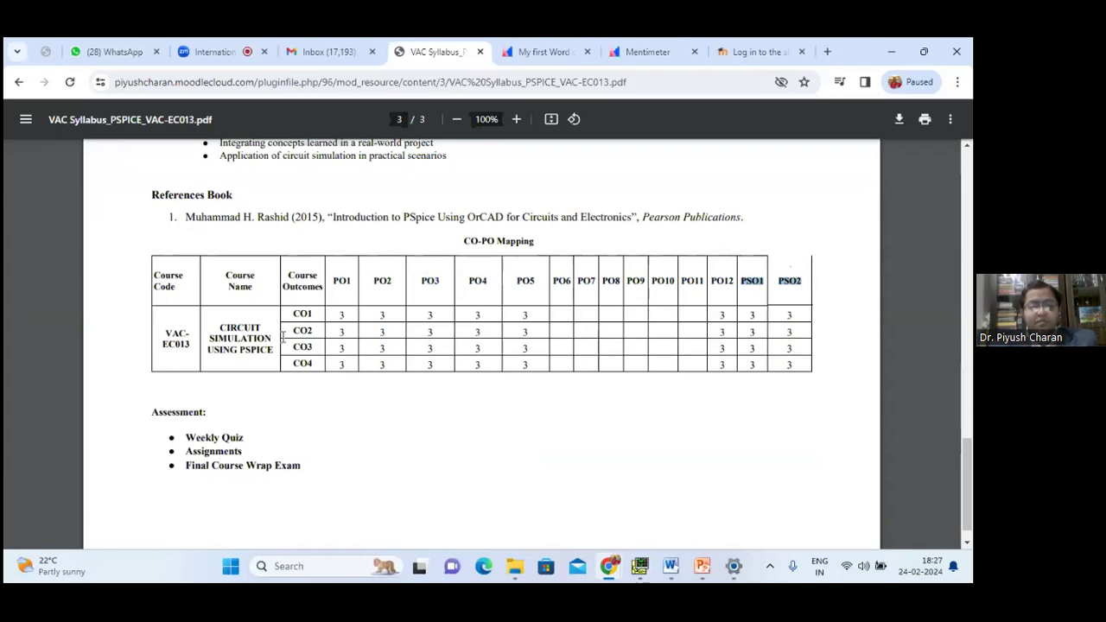
Step: Highlight the CO1–CO4 mapping rows, clear the highlight, and return to page 1
{"action": "scroll", "coordinate": [399, 347], "scroll_direction": "down", "scroll_amount": 1}
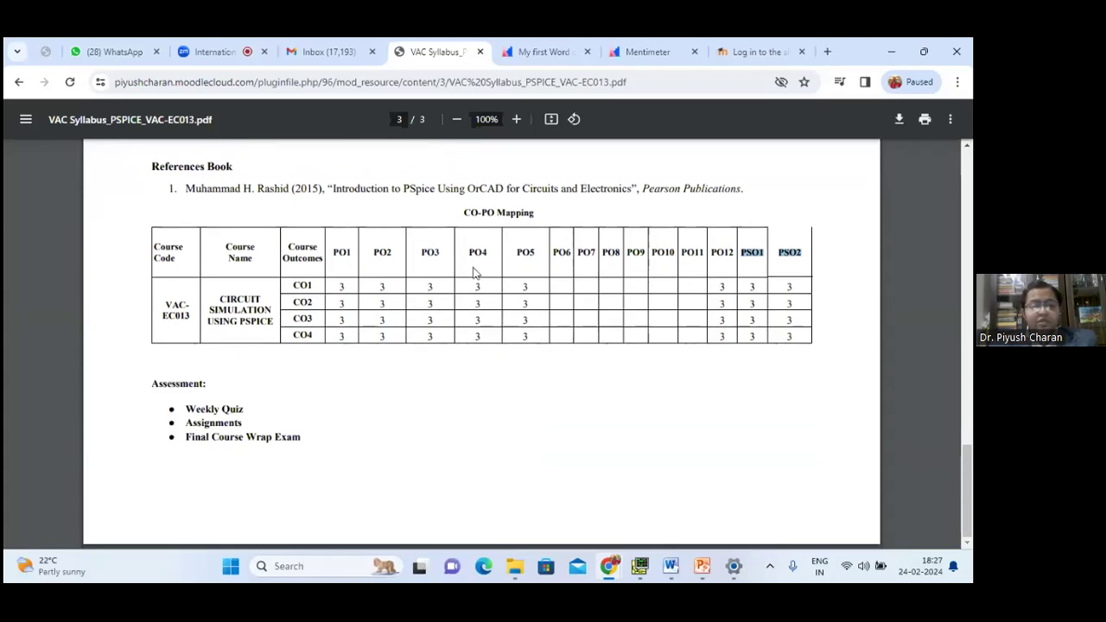
{"action": "left_click_drag", "start_coordinate": [525, 286], "coordinate": [293, 277]}
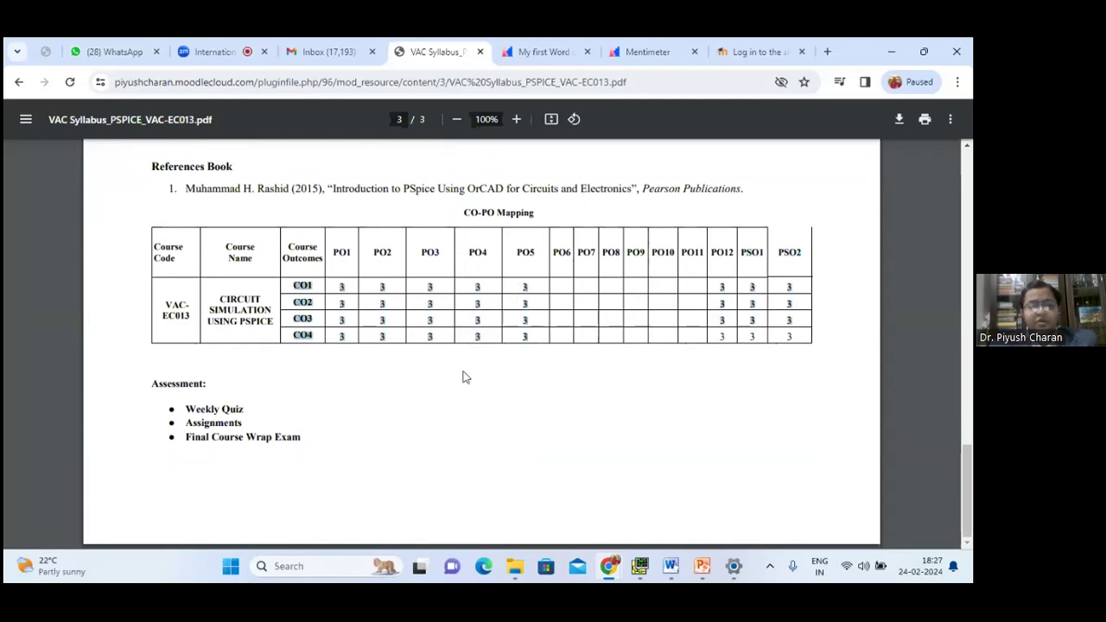
{"action": "left_click_drag", "start_coordinate": [534, 302], "coordinate": [524, 364]}
{"action": "left_click", "coordinate": [524, 364]}
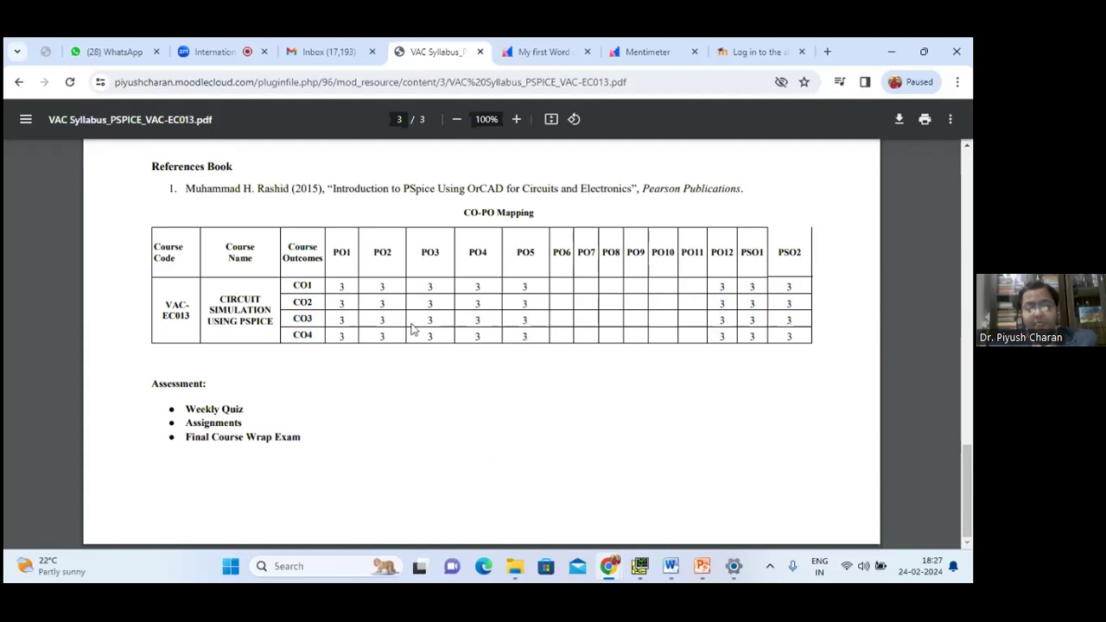
{"action": "scroll", "coordinate": [414, 329], "scroll_direction": "up", "scroll_amount": 4}
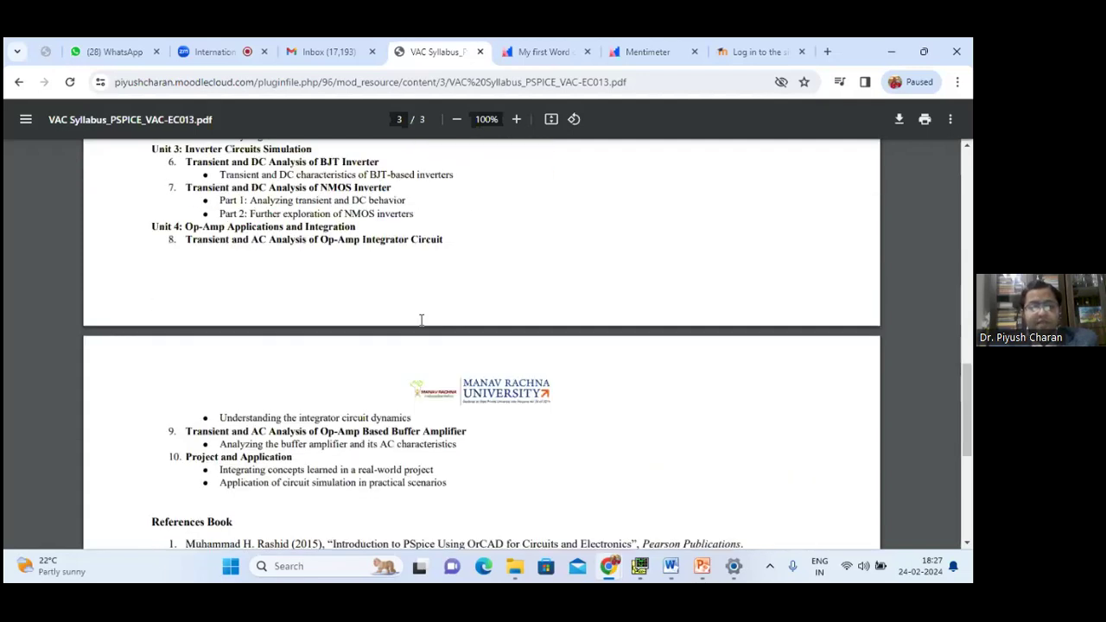
{"action": "scroll", "coordinate": [421, 320], "scroll_direction": "up", "scroll_amount": 20}
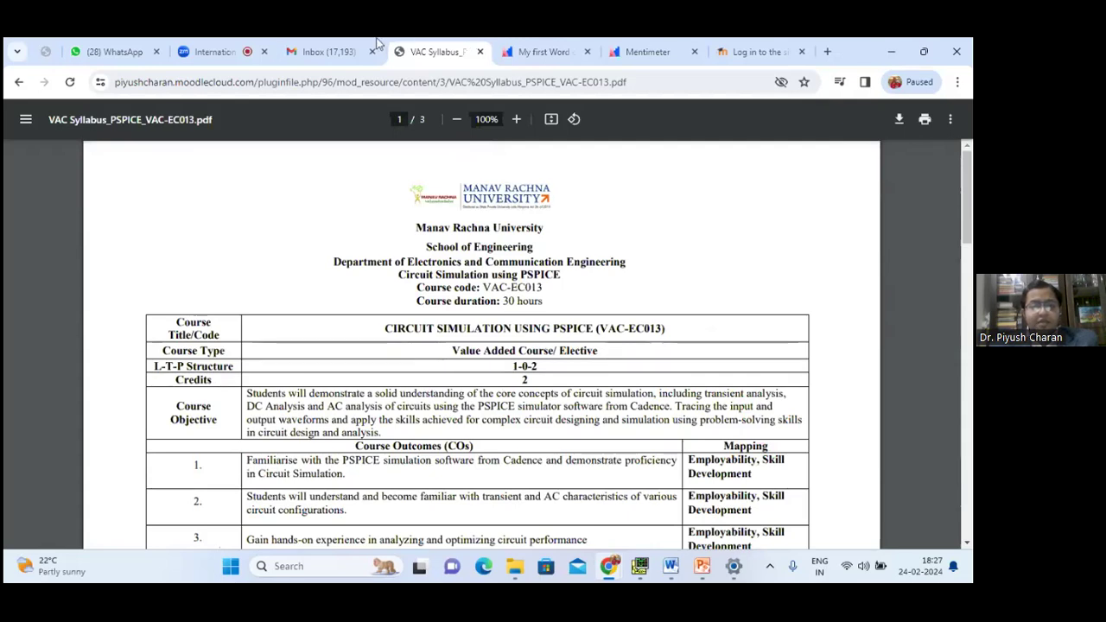
Step: Go back from the syllabus PDF to the PSPICE course page and scroll through its modules
{"action": "left_click", "coordinate": [19, 81]}
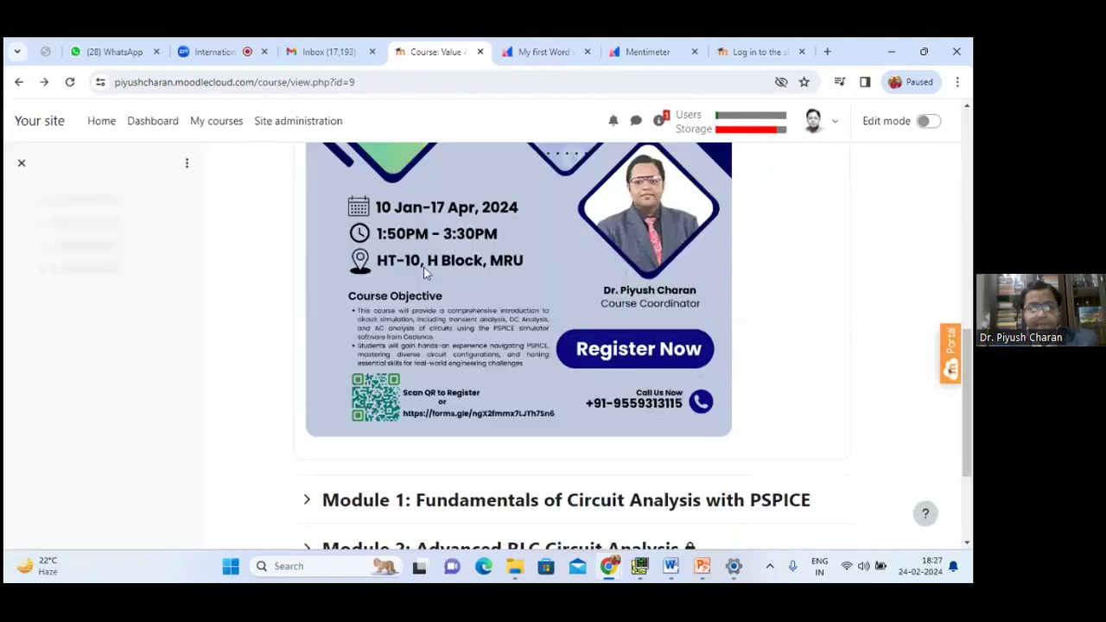
{"action": "scroll", "coordinate": [484, 311], "scroll_direction": "down", "scroll_amount": 3}
{"action": "scroll", "coordinate": [543, 296], "scroll_direction": "up", "scroll_amount": 10}
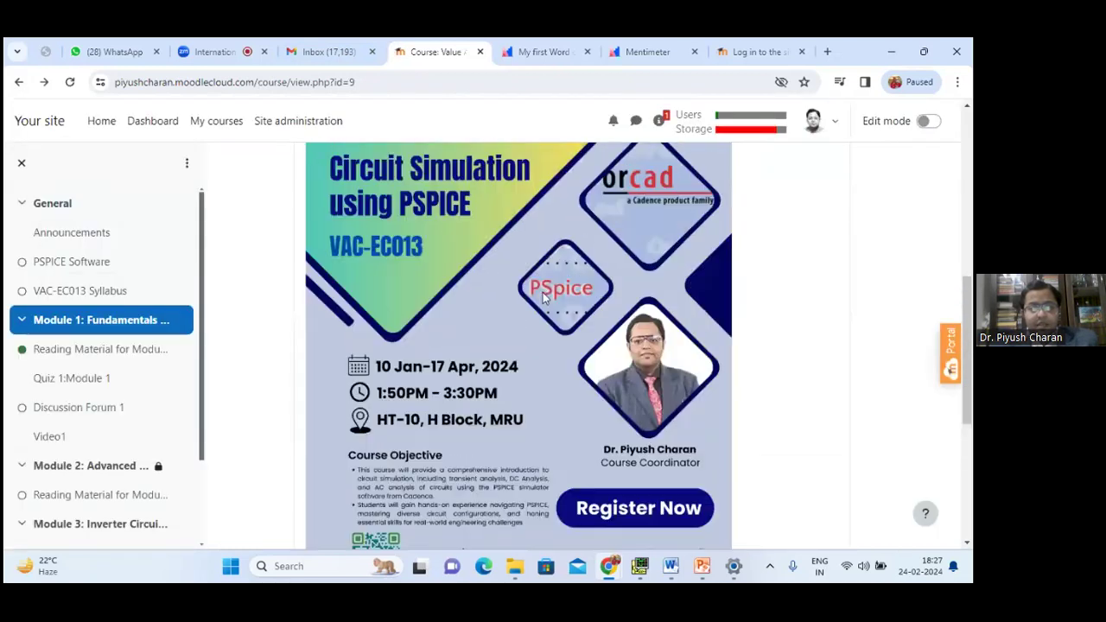
{"action": "scroll", "coordinate": [543, 296], "scroll_direction": "down", "scroll_amount": 2}
{"action": "scroll", "coordinate": [373, 307], "scroll_direction": "down", "scroll_amount": 6}
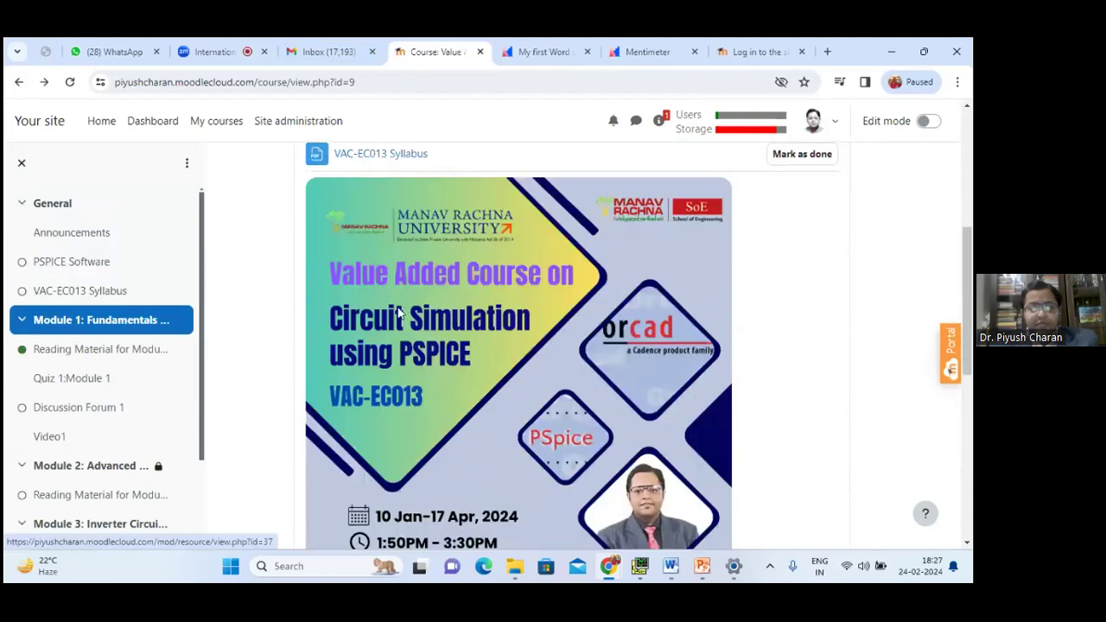
{"action": "scroll", "coordinate": [640, 262], "scroll_direction": "up", "scroll_amount": 5}
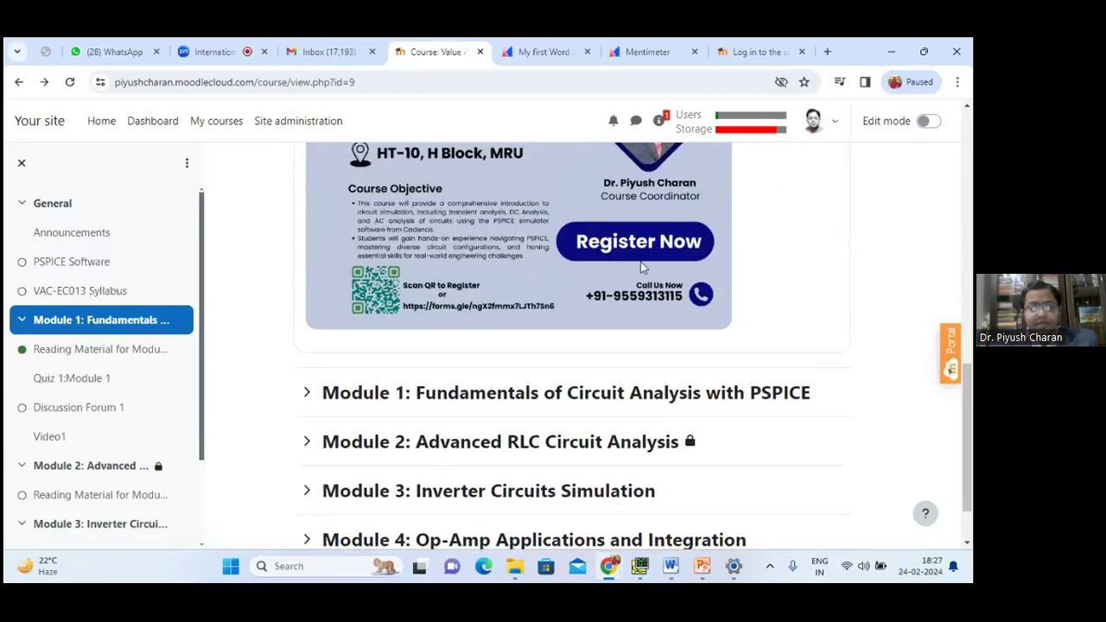
{"action": "scroll", "coordinate": [507, 326], "scroll_direction": "down", "scroll_amount": 4}
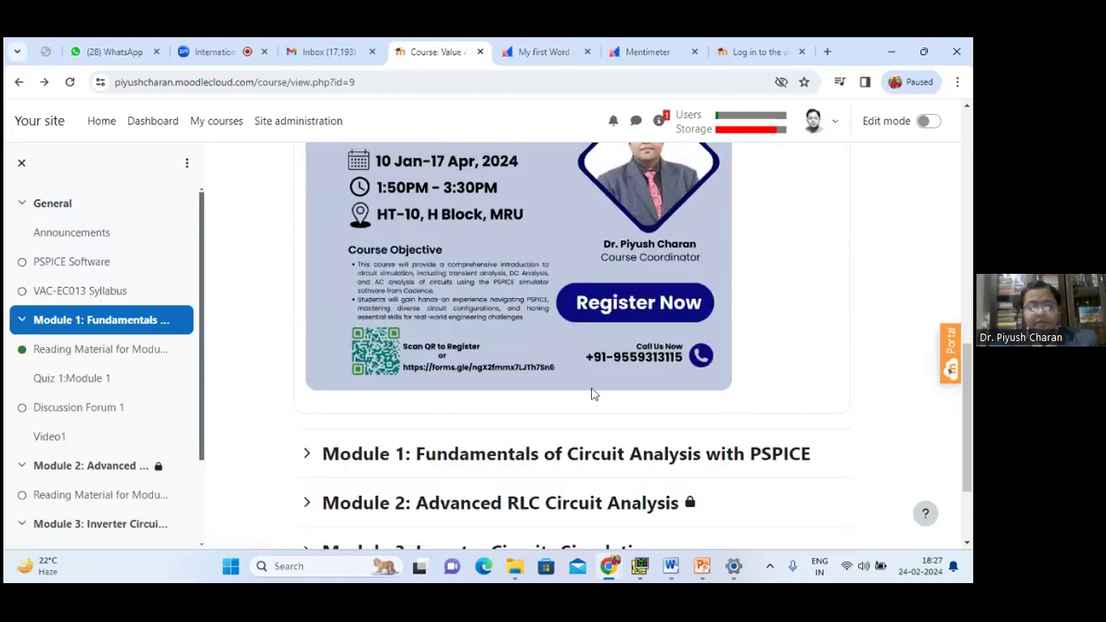
{"action": "scroll", "coordinate": [435, 368], "scroll_direction": "up", "scroll_amount": 4}
{"action": "scroll", "coordinate": [441, 360], "scroll_direction": "up", "scroll_amount": 3}
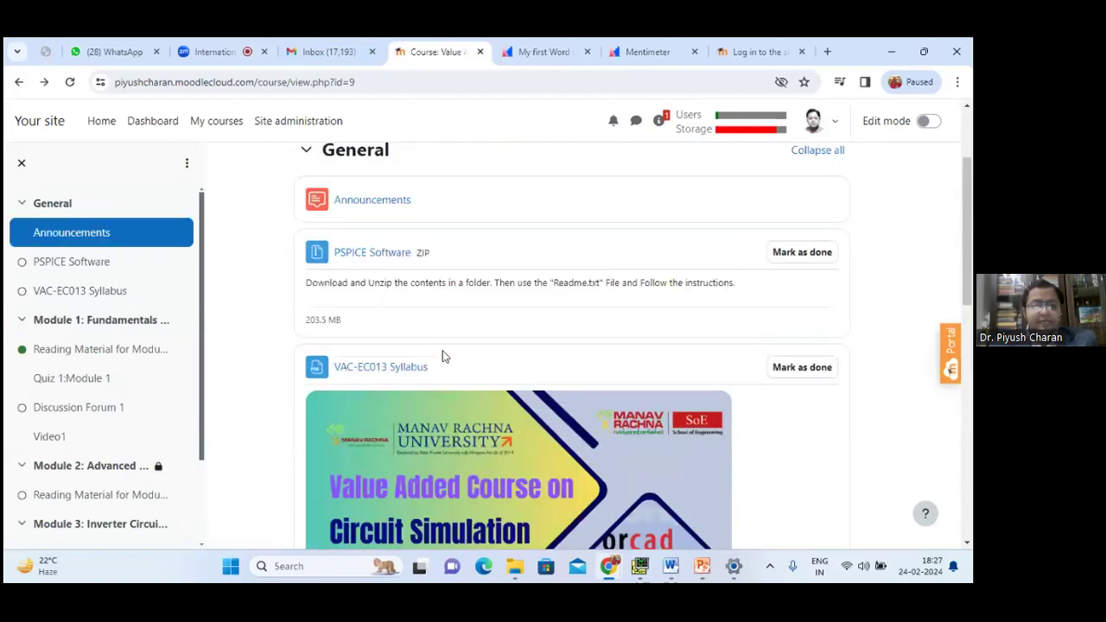
{"action": "scroll", "coordinate": [442, 354], "scroll_direction": "down", "scroll_amount": 1}
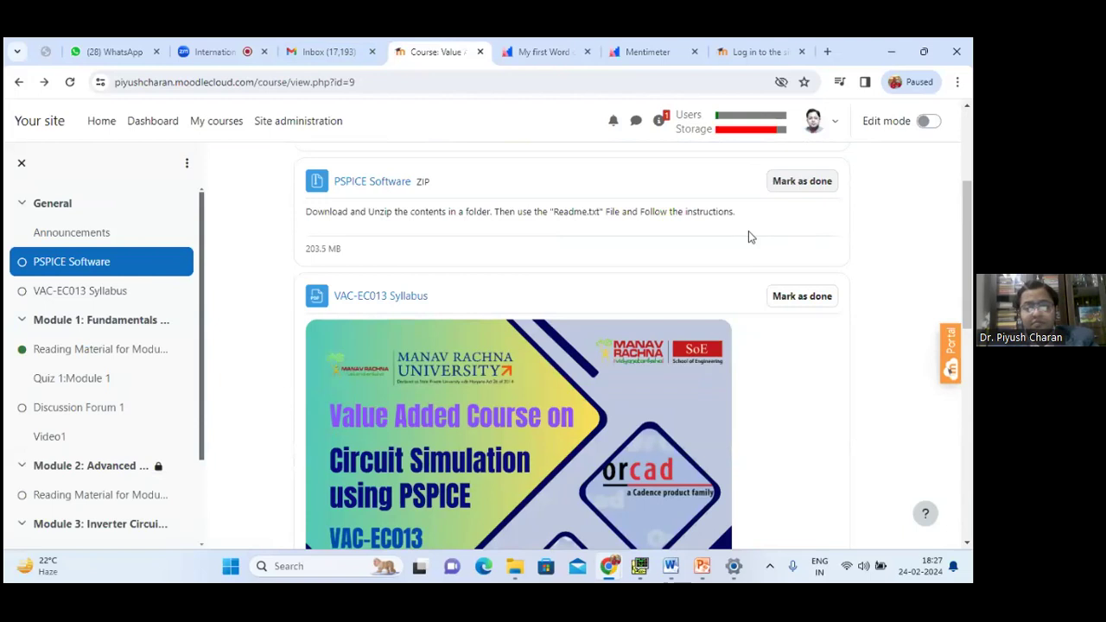
{"action": "scroll", "coordinate": [748, 230], "scroll_direction": "up", "scroll_amount": 3}
Step: Turn on Edit mode and open the PSPICE Software card's three-dot action menu
{"action": "left_click", "coordinate": [929, 127]}
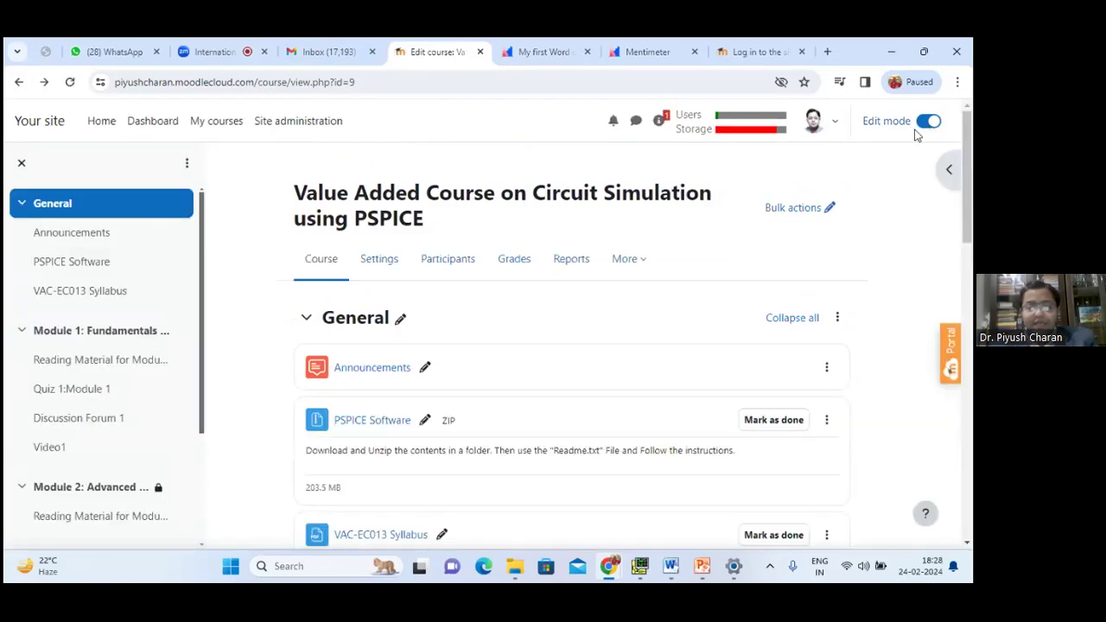
{"action": "scroll", "coordinate": [749, 271], "scroll_direction": "down", "scroll_amount": 3}
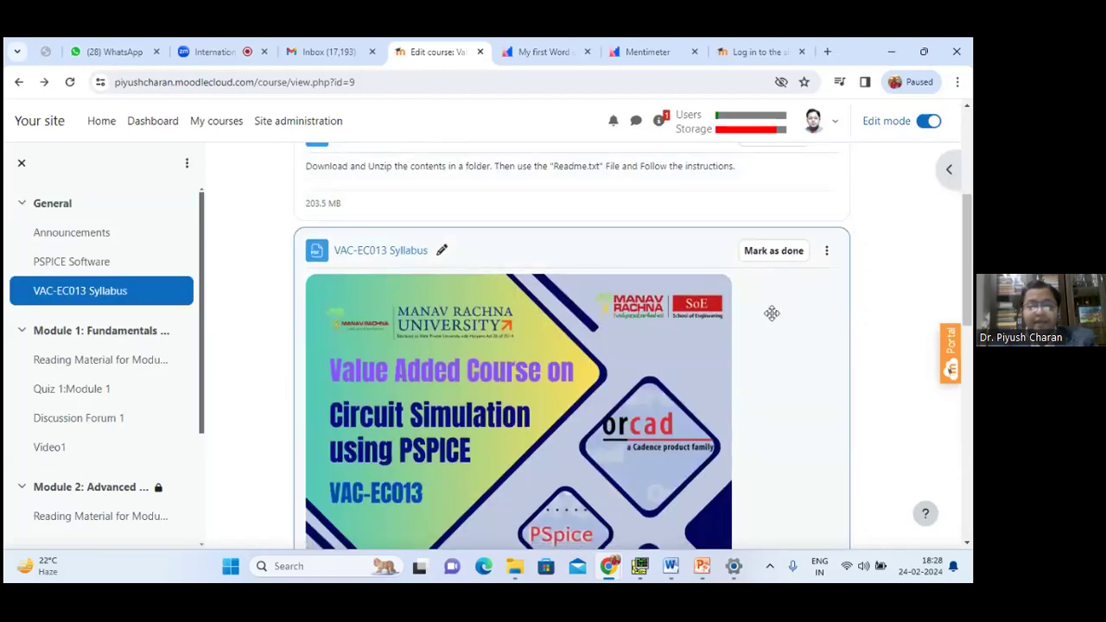
{"action": "scroll", "coordinate": [772, 313], "scroll_direction": "up", "scroll_amount": 2}
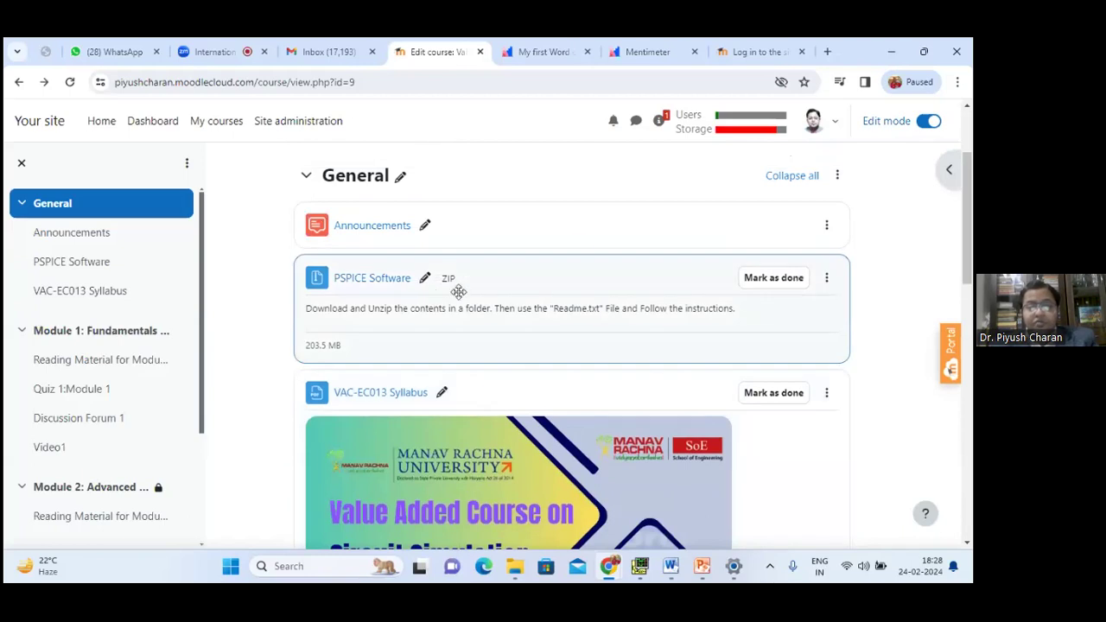
{"action": "left_click", "coordinate": [826, 279]}
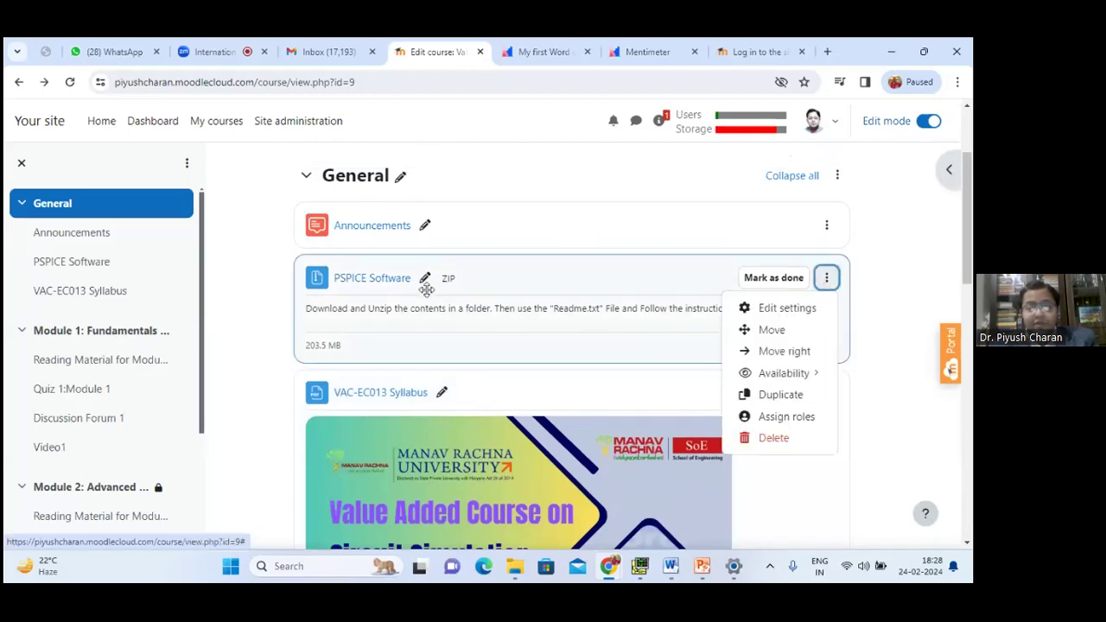
Step: Open Edit settings for the PSPICE Software file and review its name, description and Completion conditions
{"action": "left_click", "coordinate": [796, 307]}
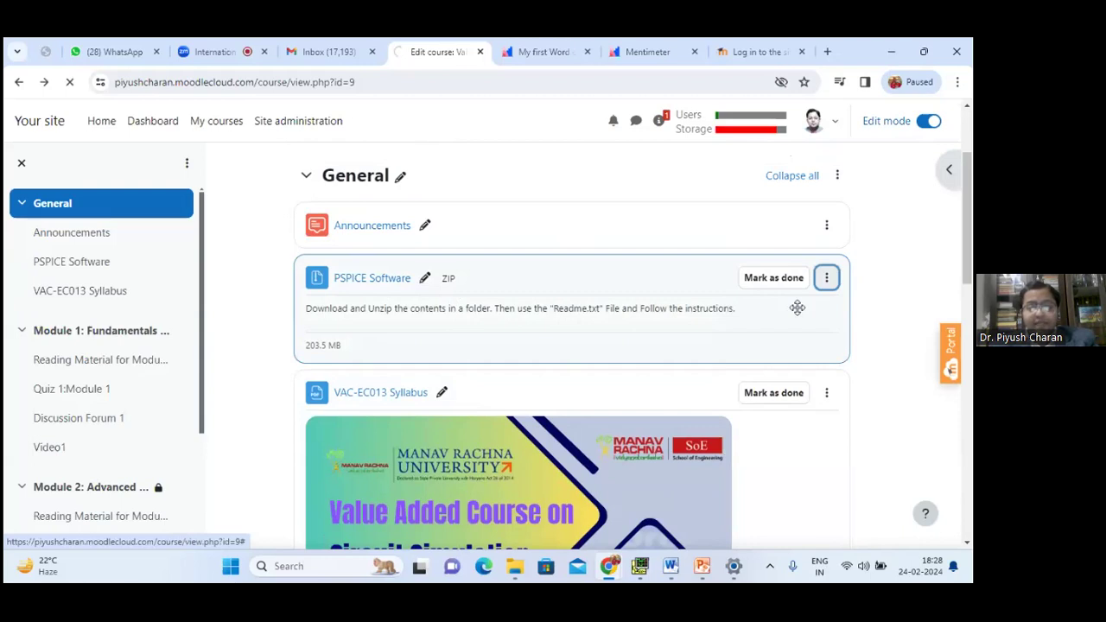
{"action": "scroll", "coordinate": [519, 284], "scroll_direction": "down", "scroll_amount": 1}
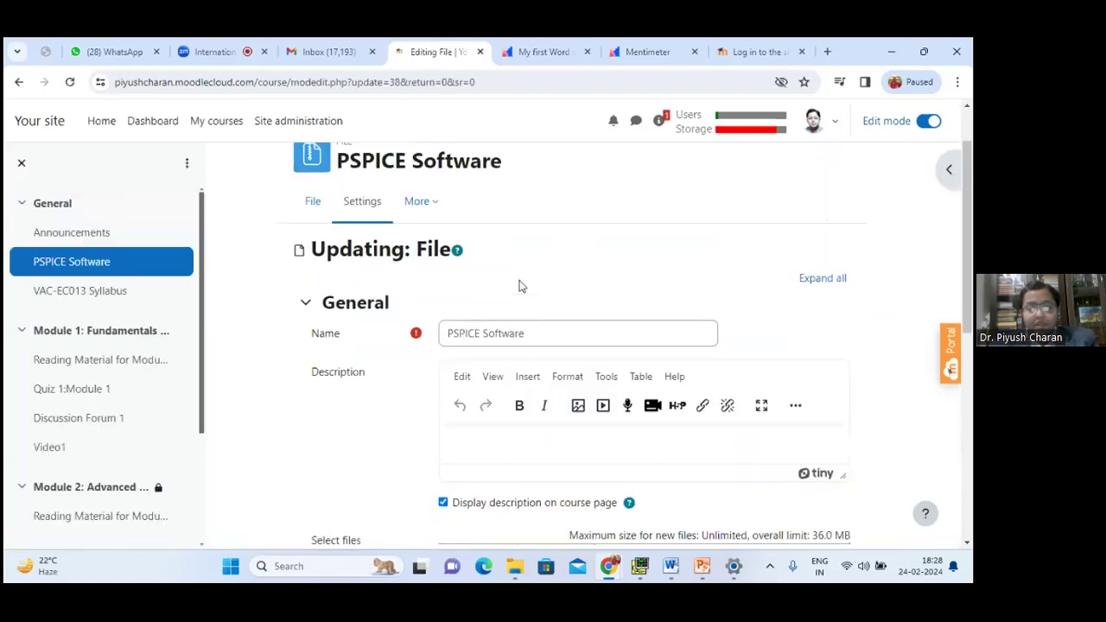
{"action": "scroll", "coordinate": [521, 286], "scroll_direction": "down", "scroll_amount": 3}
{"action": "scroll", "coordinate": [513, 336], "scroll_direction": "up", "scroll_amount": 1}
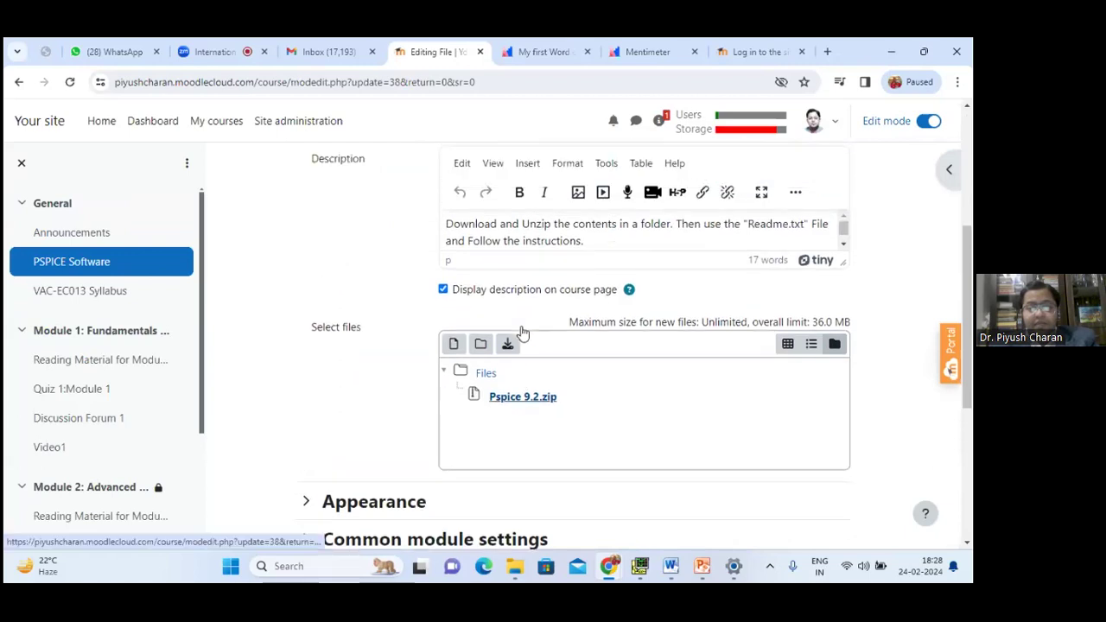
{"action": "scroll", "coordinate": [522, 331], "scroll_direction": "up", "scroll_amount": 3}
{"action": "left_click", "coordinate": [552, 327]}
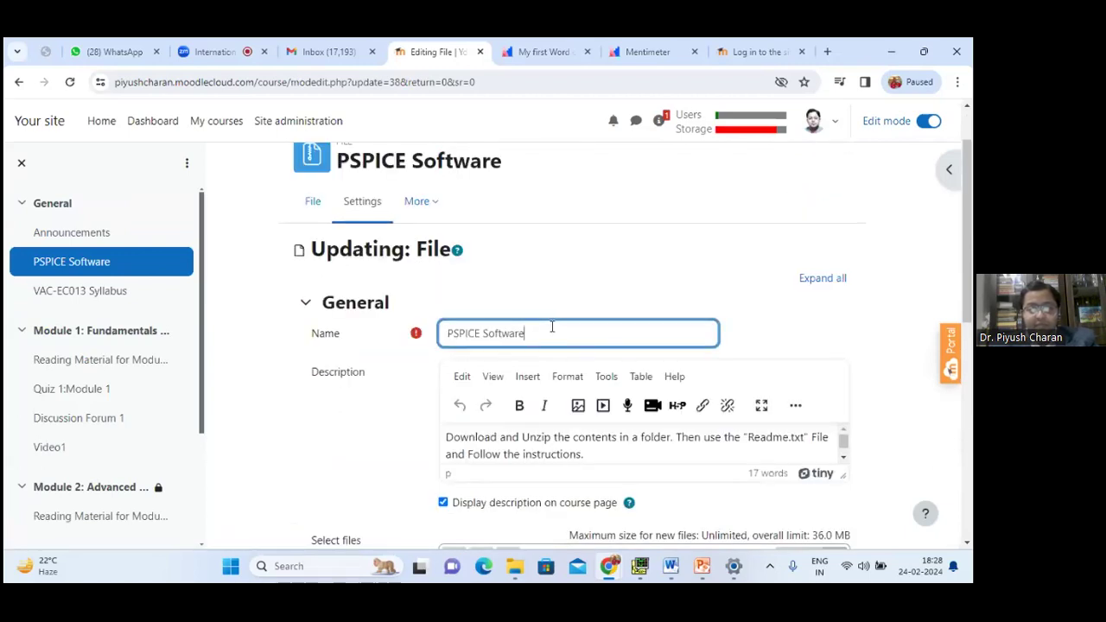
{"action": "left_click_drag", "start_coordinate": [546, 332], "coordinate": [429, 344]}
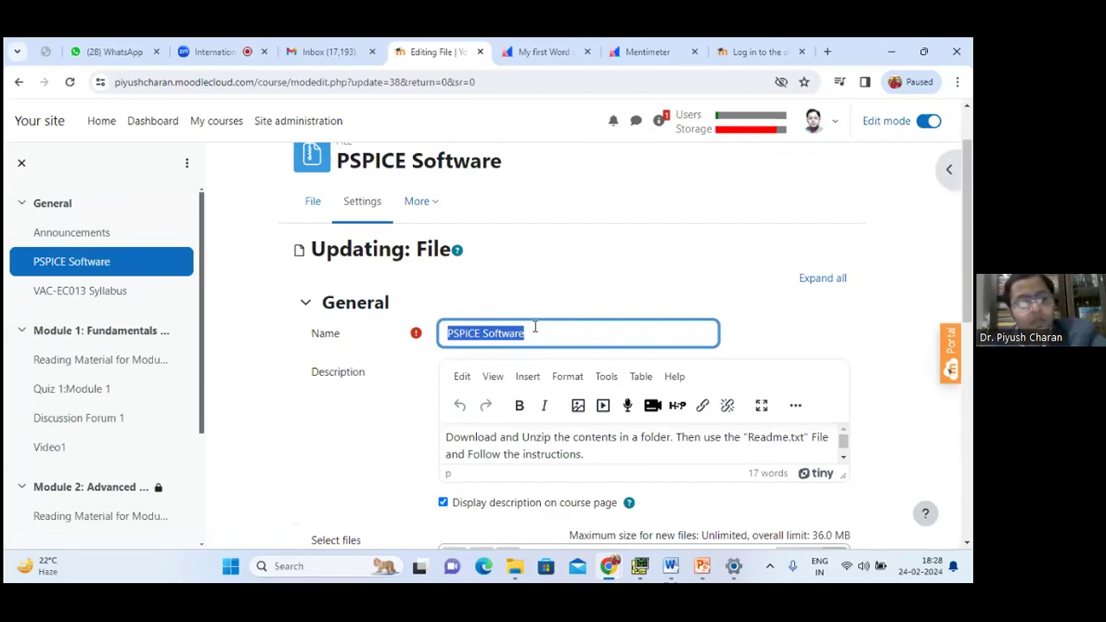
{"action": "scroll", "coordinate": [497, 345], "scroll_direction": "down", "scroll_amount": 3}
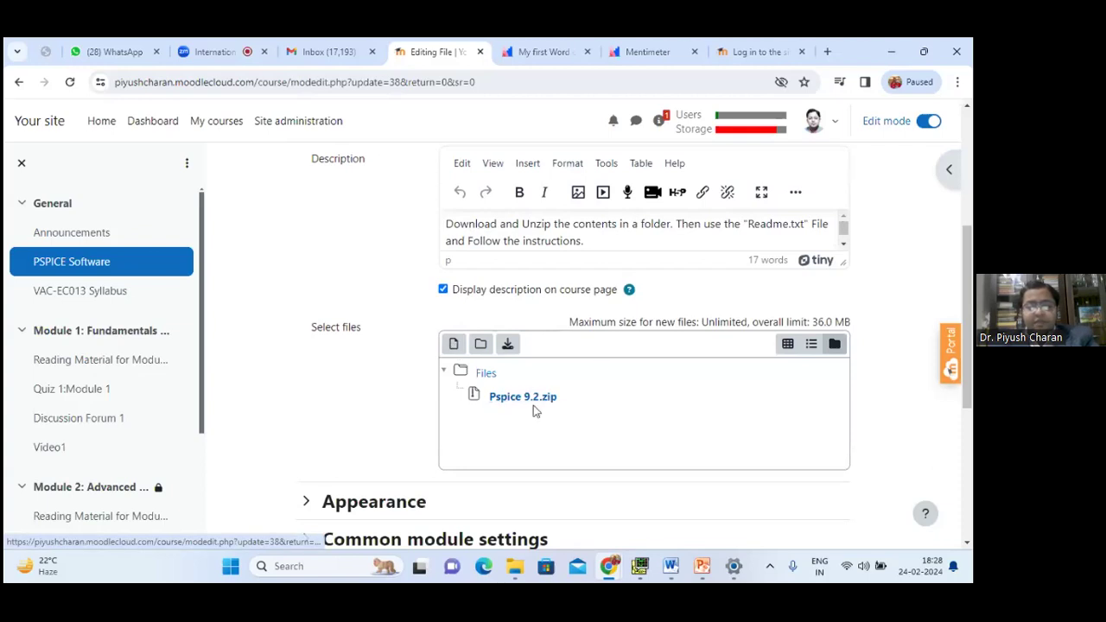
{"action": "scroll", "coordinate": [533, 411], "scroll_direction": "down", "scroll_amount": 3}
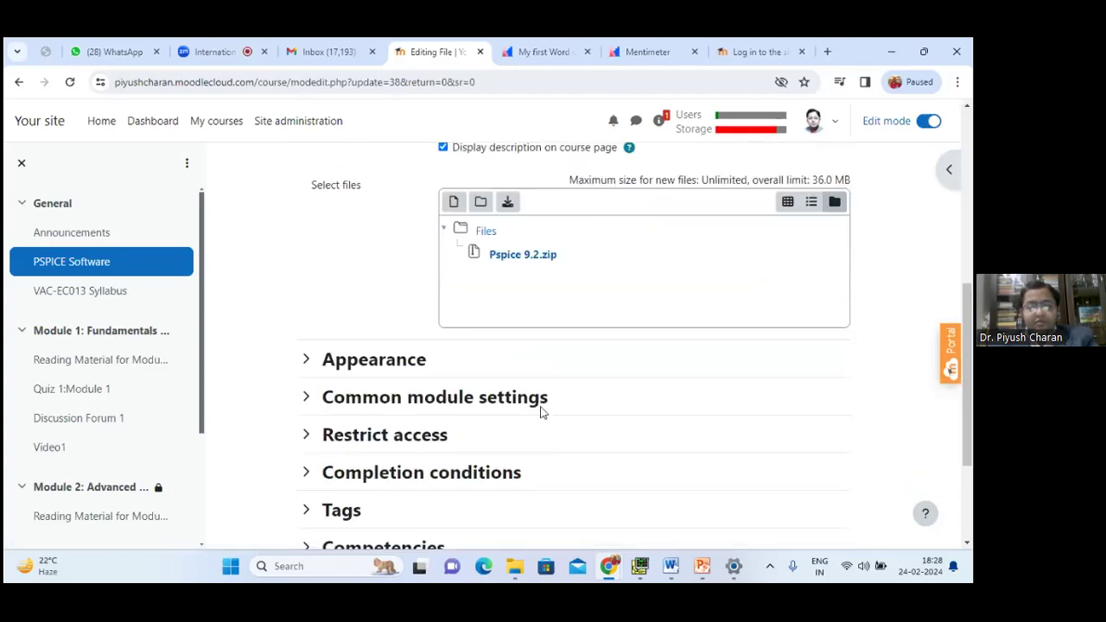
{"action": "scroll", "coordinate": [540, 412], "scroll_direction": "down", "scroll_amount": 2}
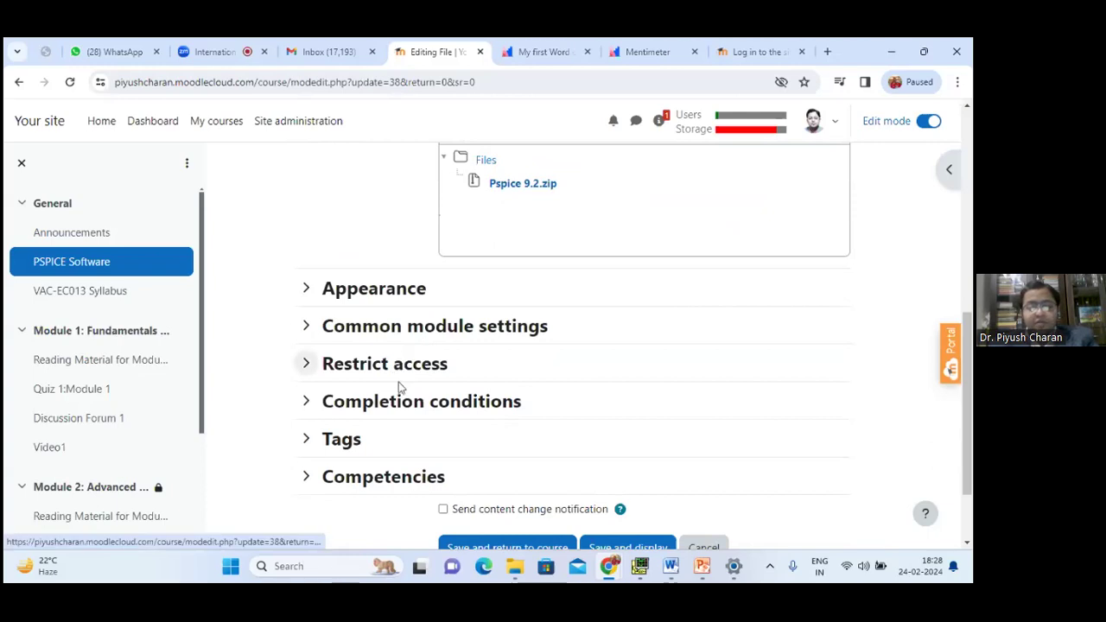
Step: Set PSPICE Software completion to Add requirements with View the activity, then Save and display
{"action": "left_click", "coordinate": [402, 408]}
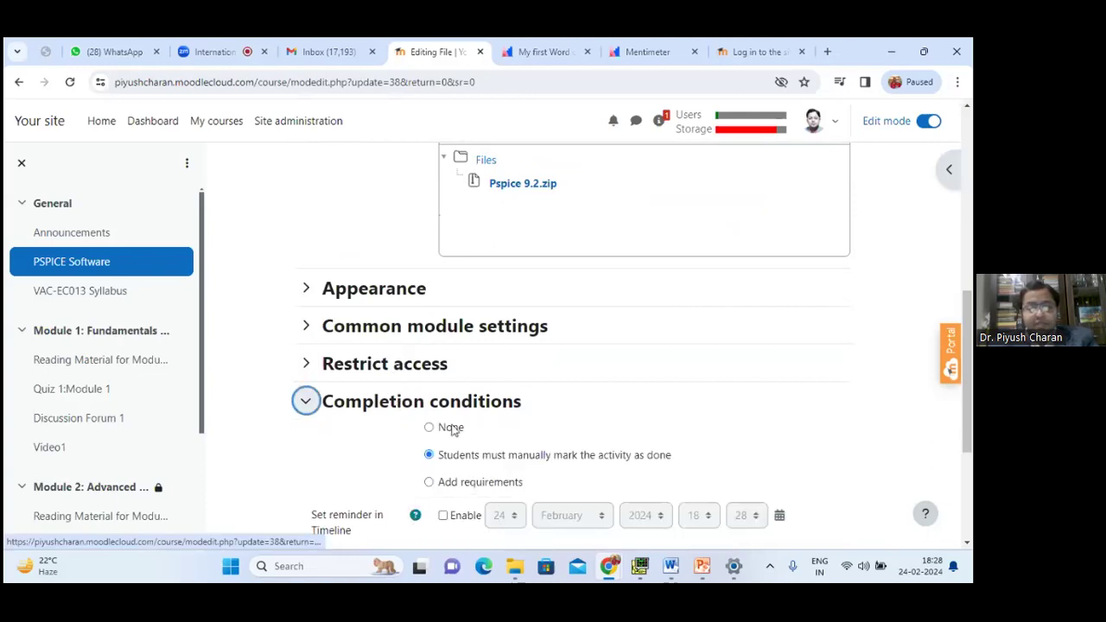
{"action": "scroll", "coordinate": [489, 414], "scroll_direction": "down", "scroll_amount": 2}
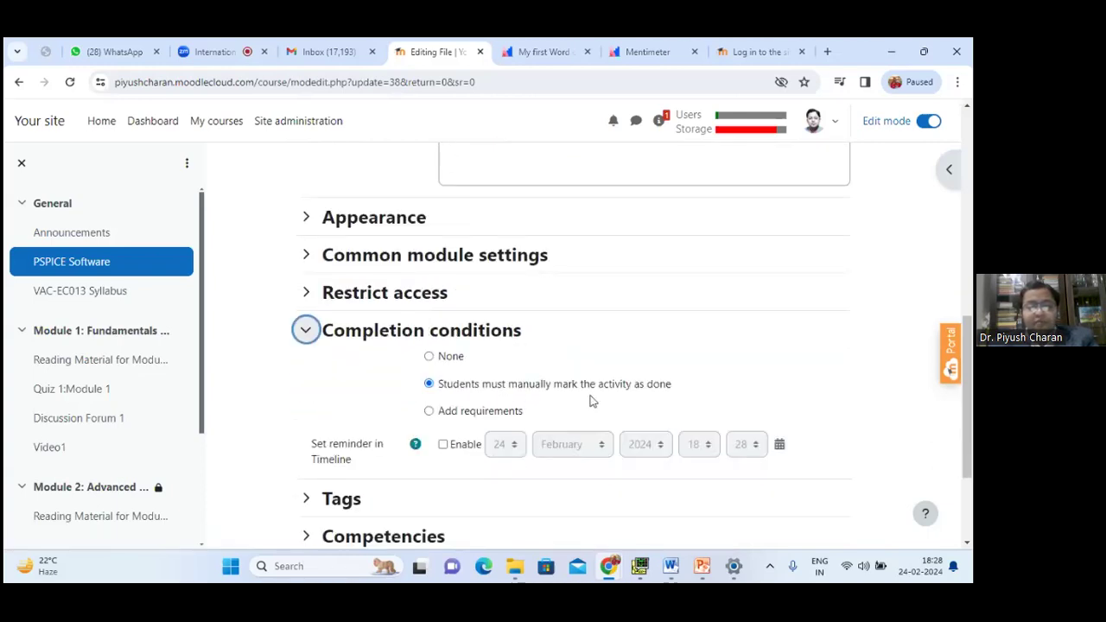
{"action": "left_click", "coordinate": [428, 412]}
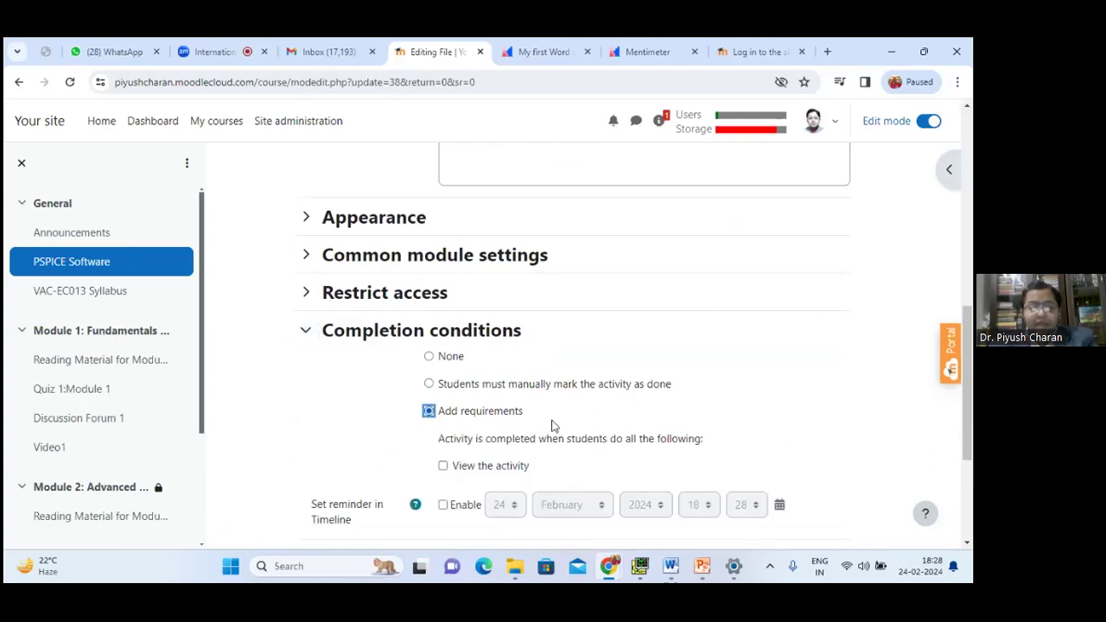
{"action": "left_click", "coordinate": [442, 466]}
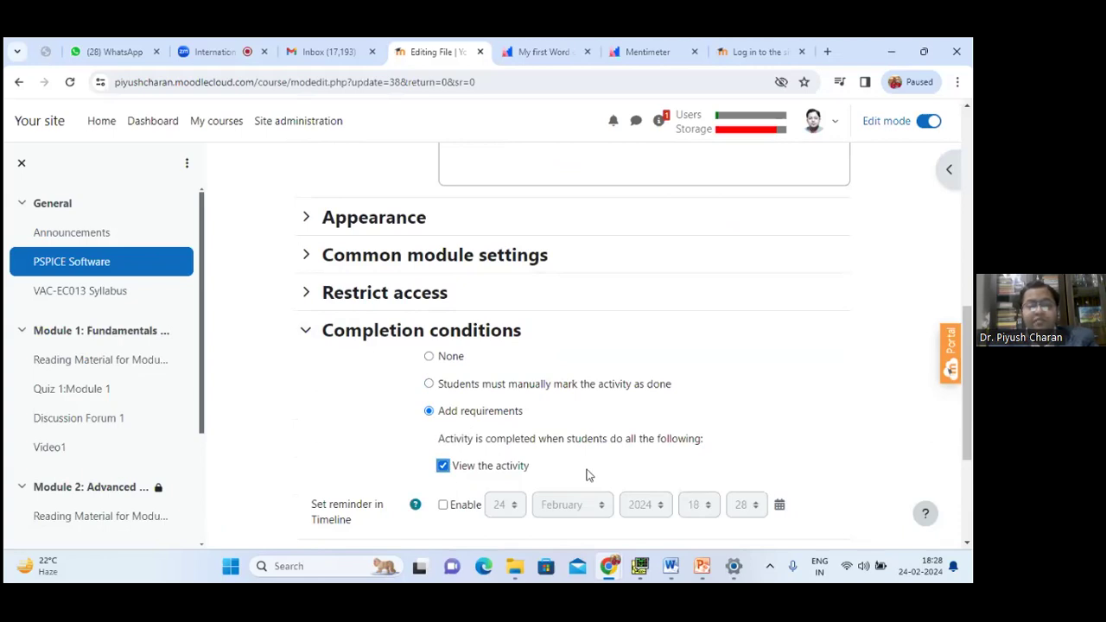
{"action": "scroll", "coordinate": [586, 474], "scroll_direction": "down", "scroll_amount": 3}
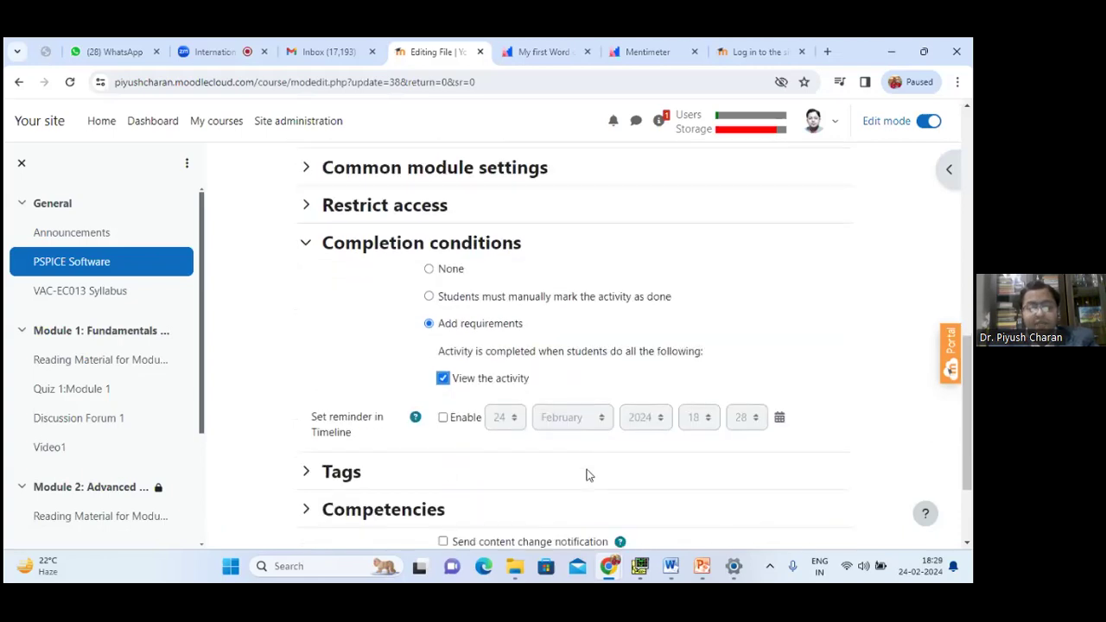
{"action": "scroll", "coordinate": [506, 326], "scroll_direction": "up", "scroll_amount": 10}
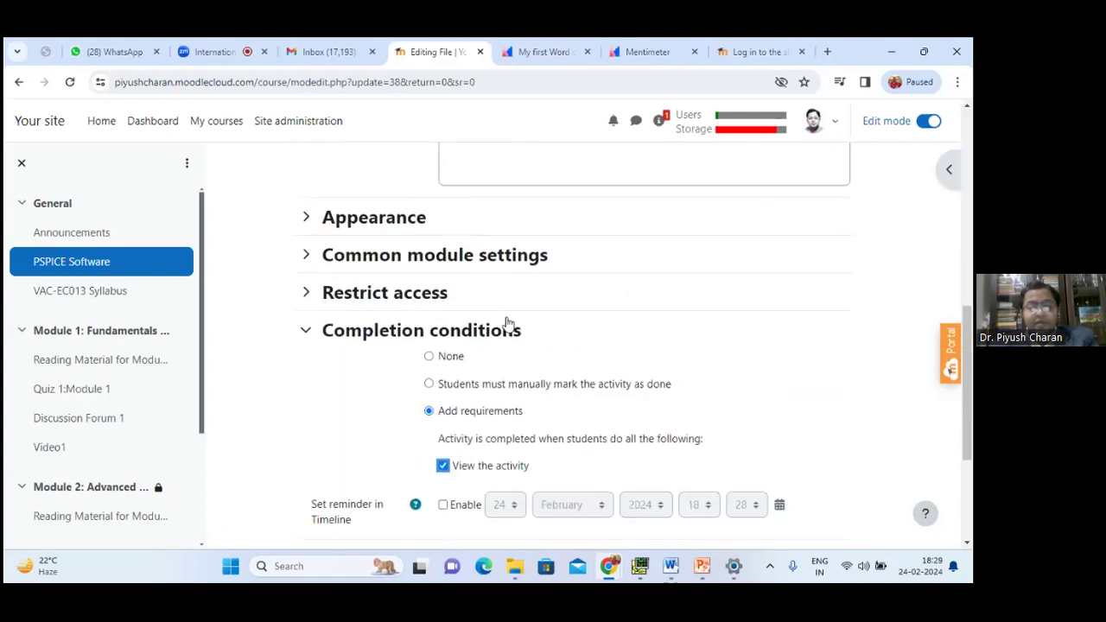
{"action": "scroll", "coordinate": [510, 324], "scroll_direction": "down", "scroll_amount": 10}
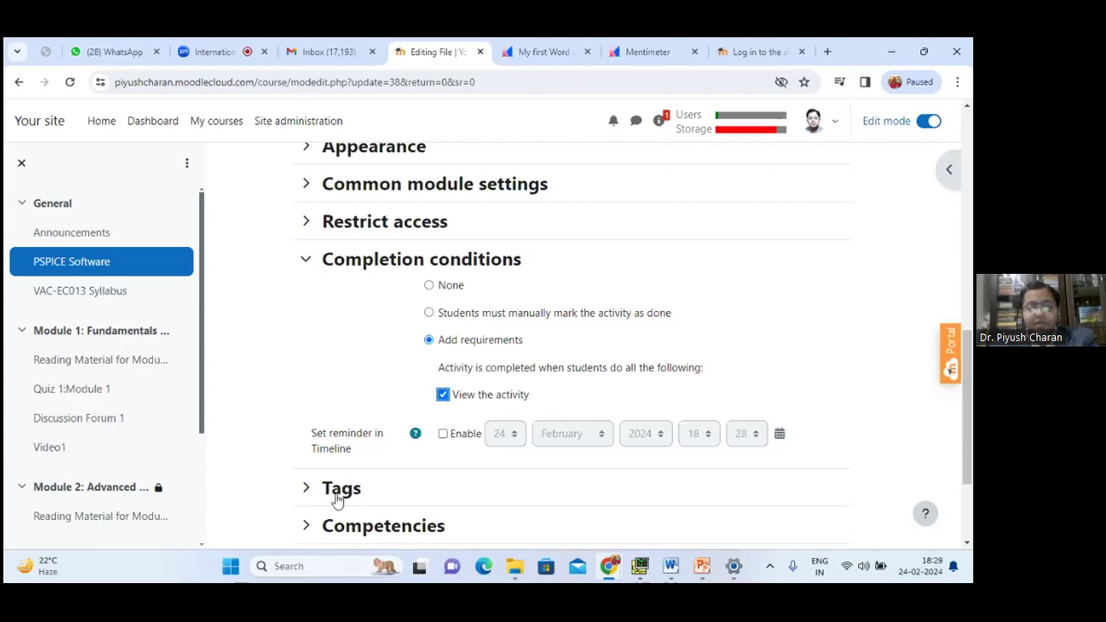
{"action": "scroll", "coordinate": [380, 484], "scroll_direction": "down", "scroll_amount": 2}
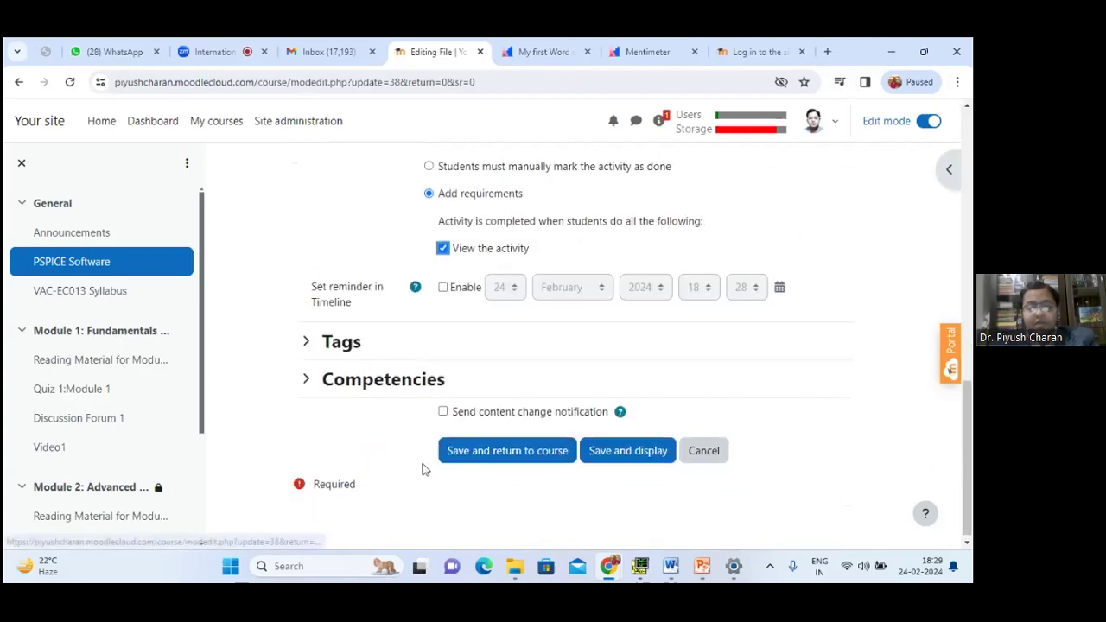
{"action": "left_click", "coordinate": [607, 456]}
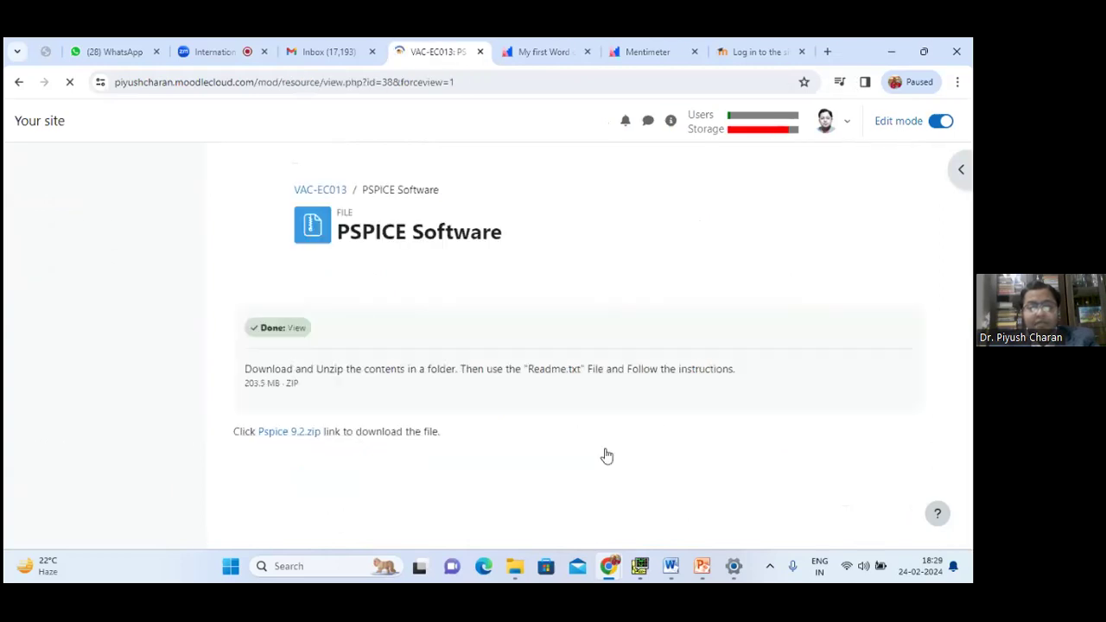
Step: Return to the VAC-EC013 course page, check PSPICE Software's Done status, and open the Syllabus action menu
{"action": "left_click", "coordinate": [319, 190]}
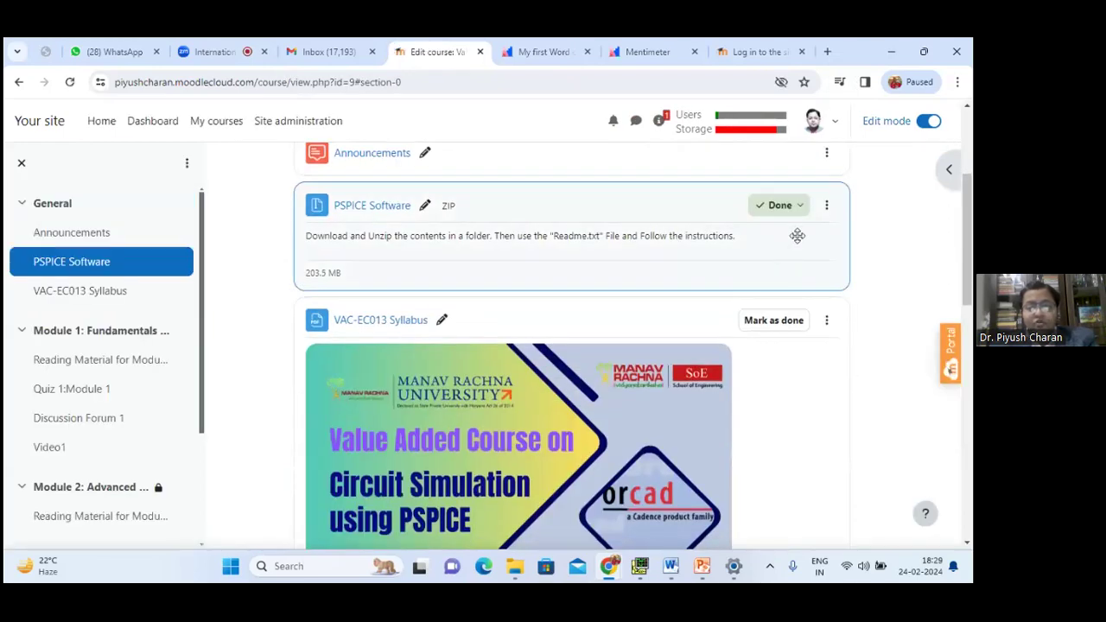
{"action": "left_click", "coordinate": [800, 207]}
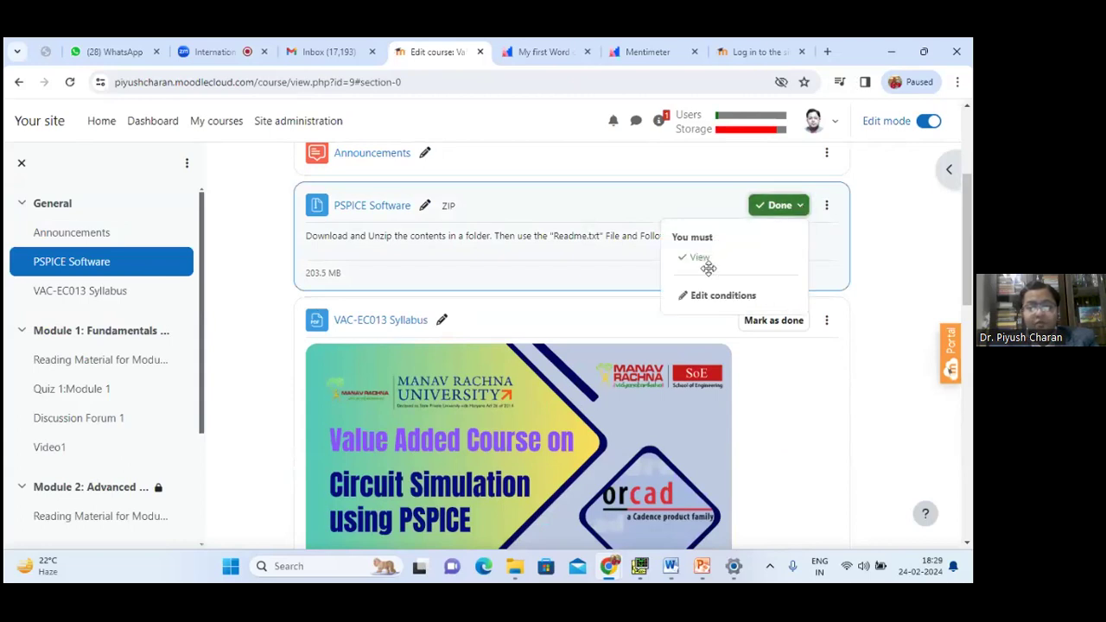
{"action": "left_click", "coordinate": [830, 262]}
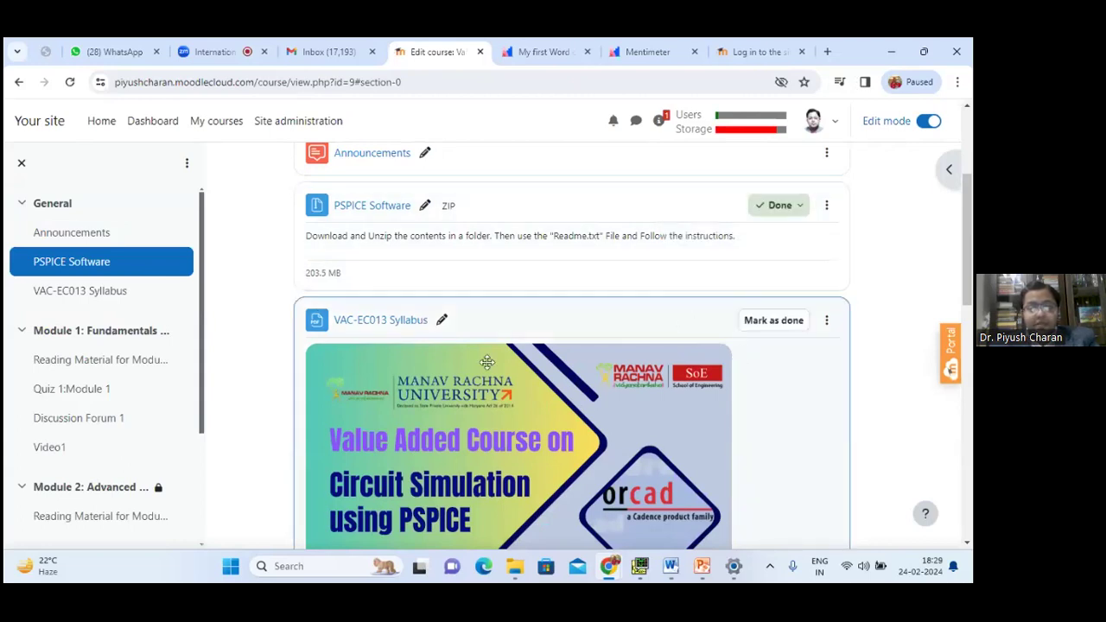
{"action": "scroll", "coordinate": [803, 263], "scroll_direction": "down", "scroll_amount": 1}
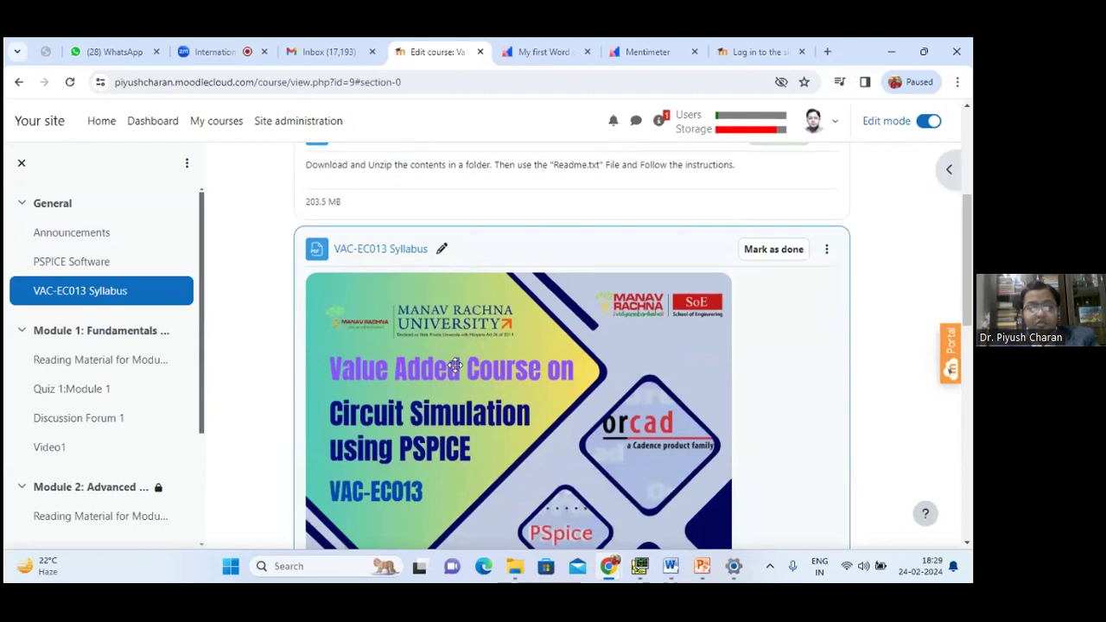
{"action": "left_click", "coordinate": [827, 252]}
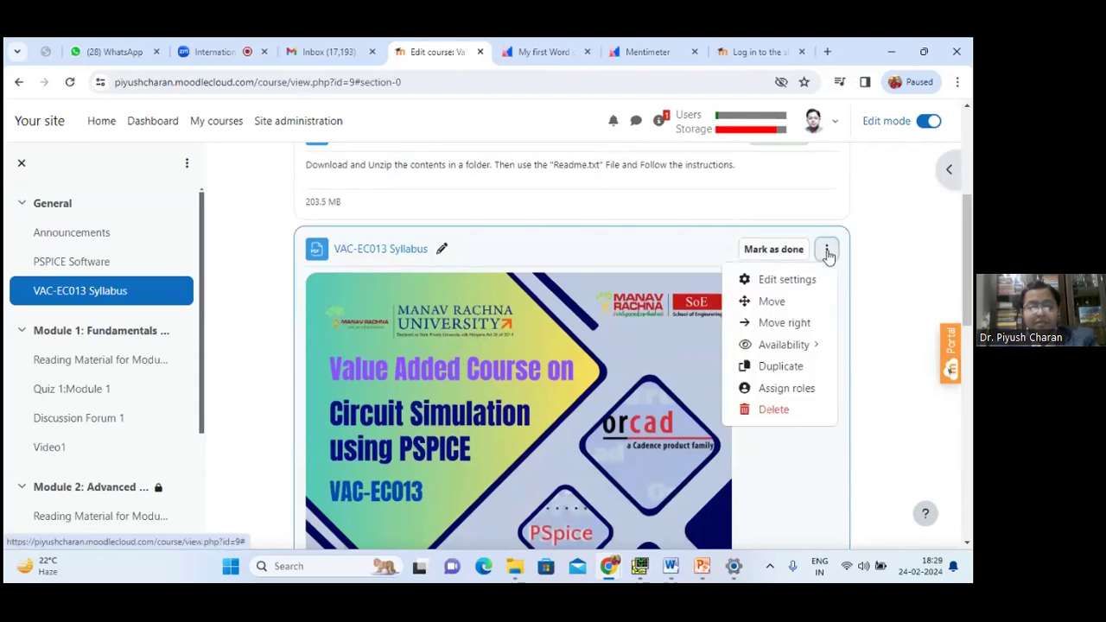
Step: Open the VAC-EC013 Syllabus file's settings and expand its Restrict access and Completion conditions sections
{"action": "left_click", "coordinate": [787, 279]}
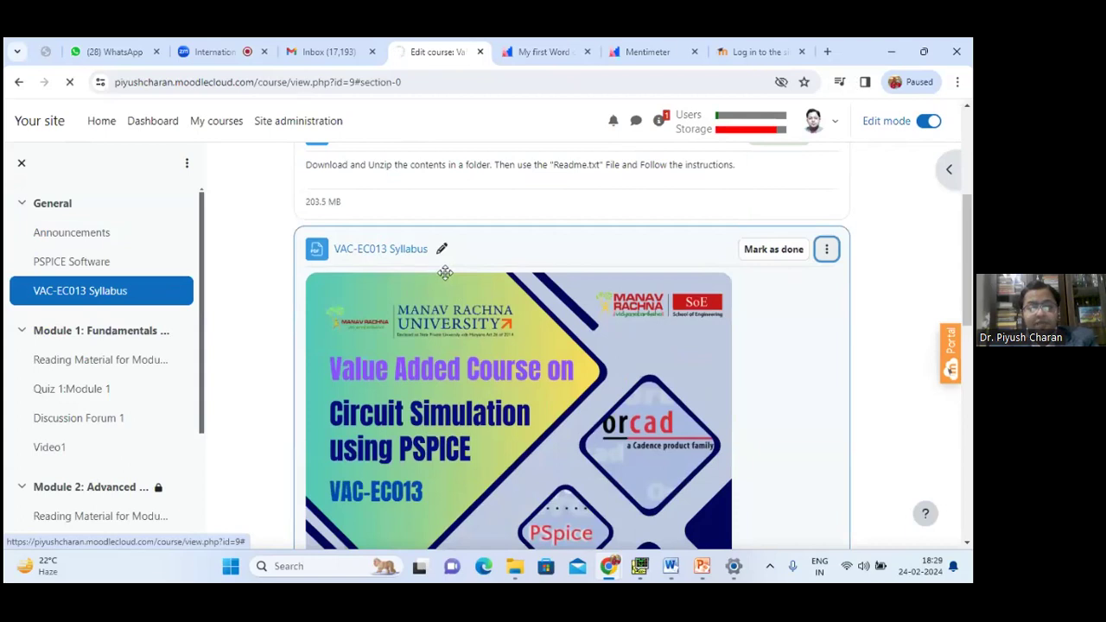
{"action": "scroll", "coordinate": [466, 375], "scroll_direction": "down", "scroll_amount": 3}
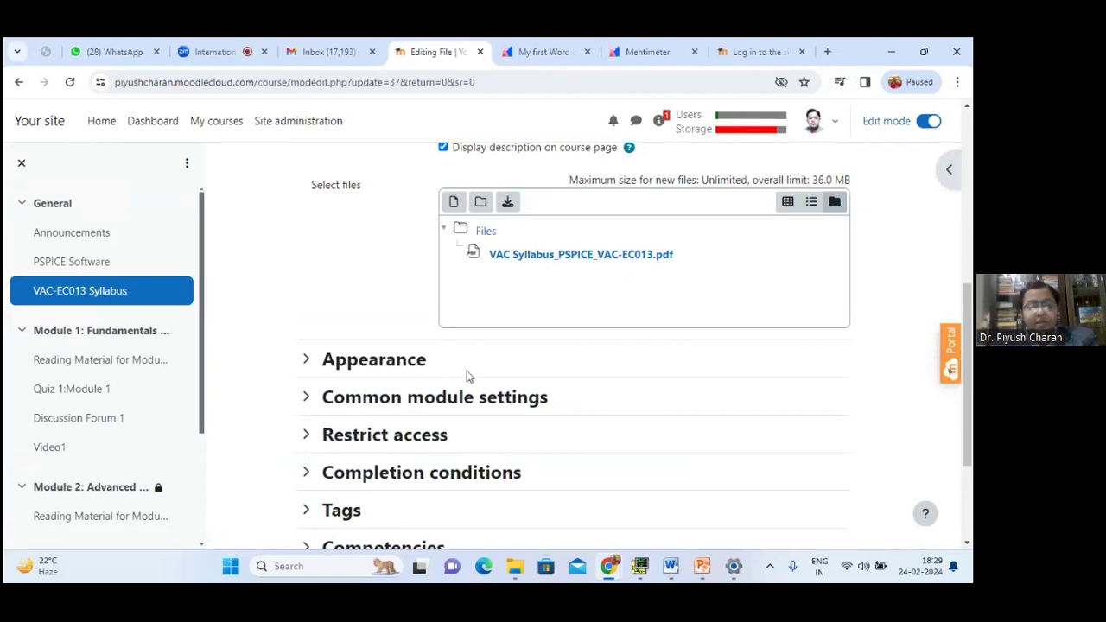
{"action": "scroll", "coordinate": [466, 370], "scroll_direction": "down", "scroll_amount": 2}
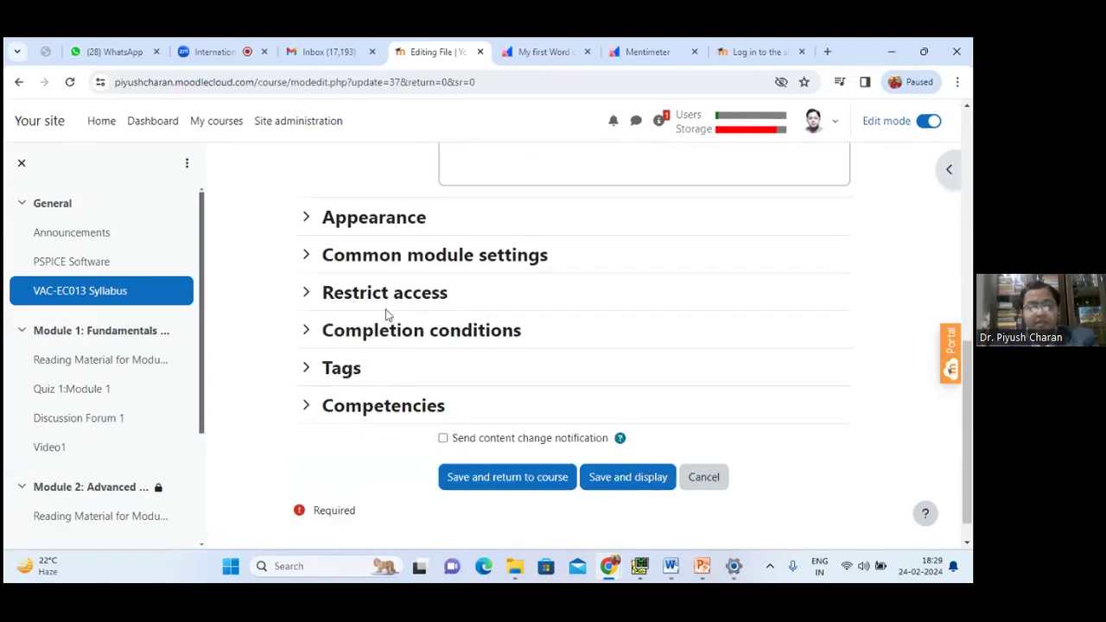
{"action": "left_click", "coordinate": [441, 295]}
{"action": "left_click", "coordinate": [428, 418]}
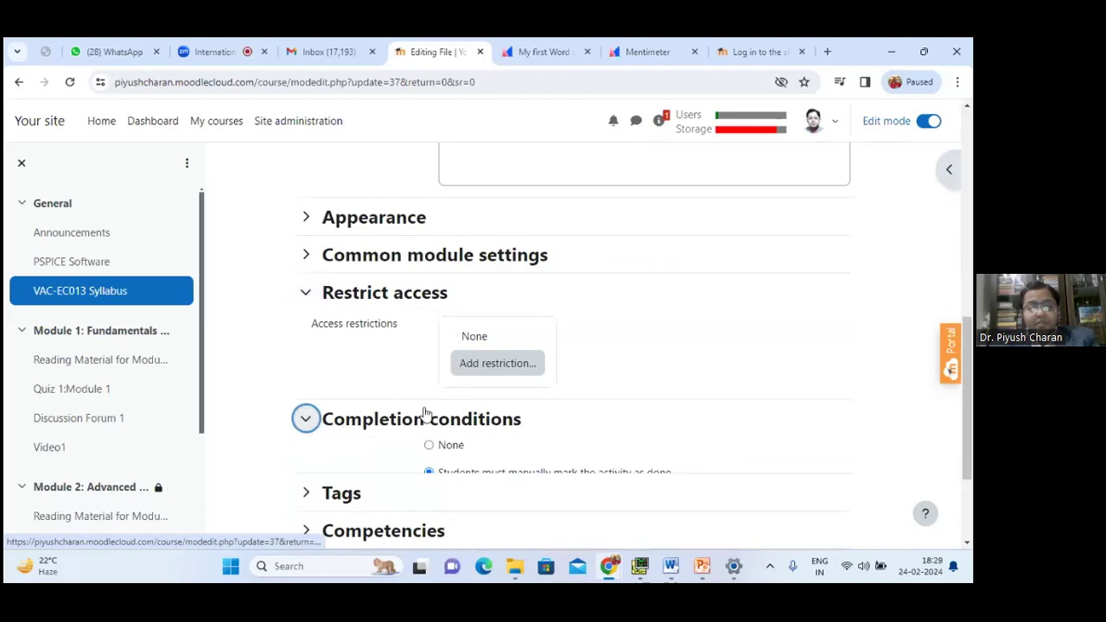
{"action": "scroll", "coordinate": [449, 421], "scroll_direction": "down", "scroll_amount": 1}
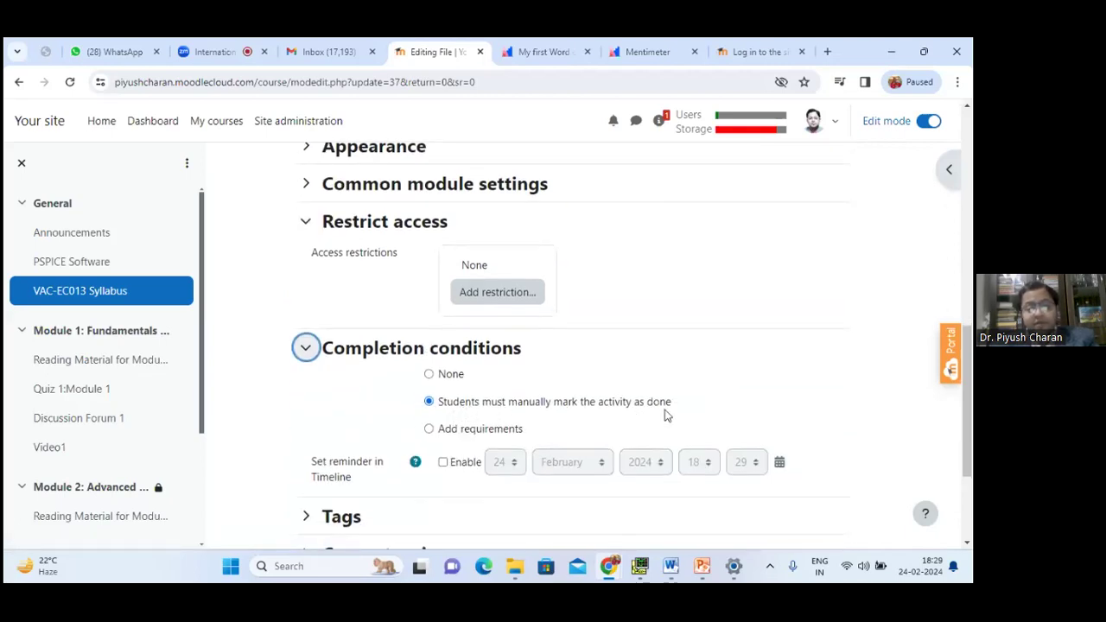
{"action": "scroll", "coordinate": [663, 413], "scroll_direction": "down", "scroll_amount": 3}
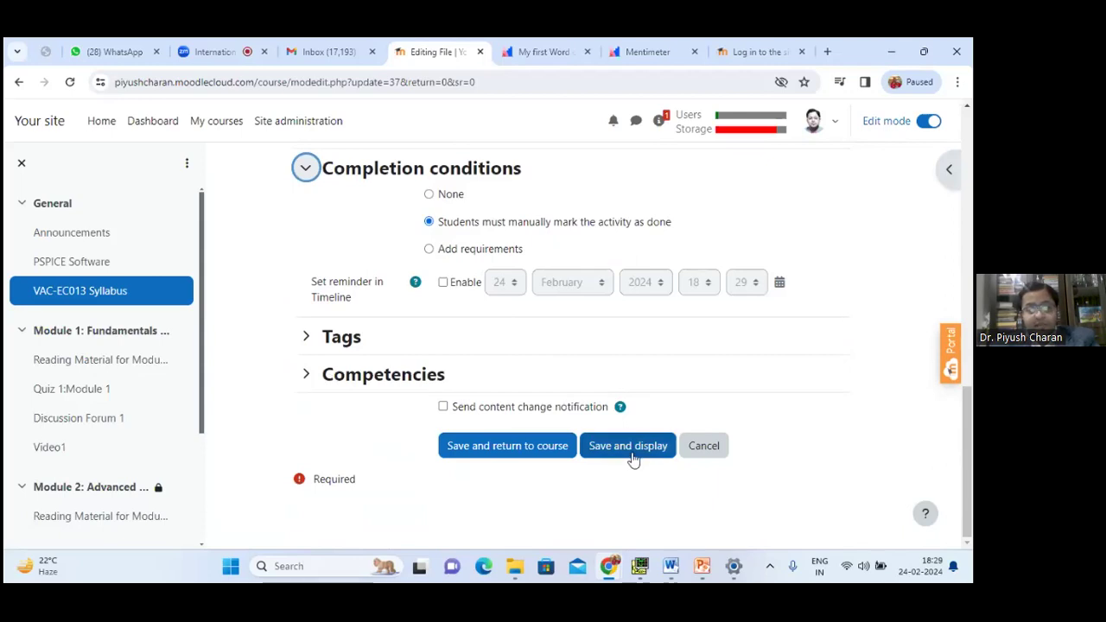
{"action": "scroll", "coordinate": [629, 456], "scroll_direction": "up", "scroll_amount": 10}
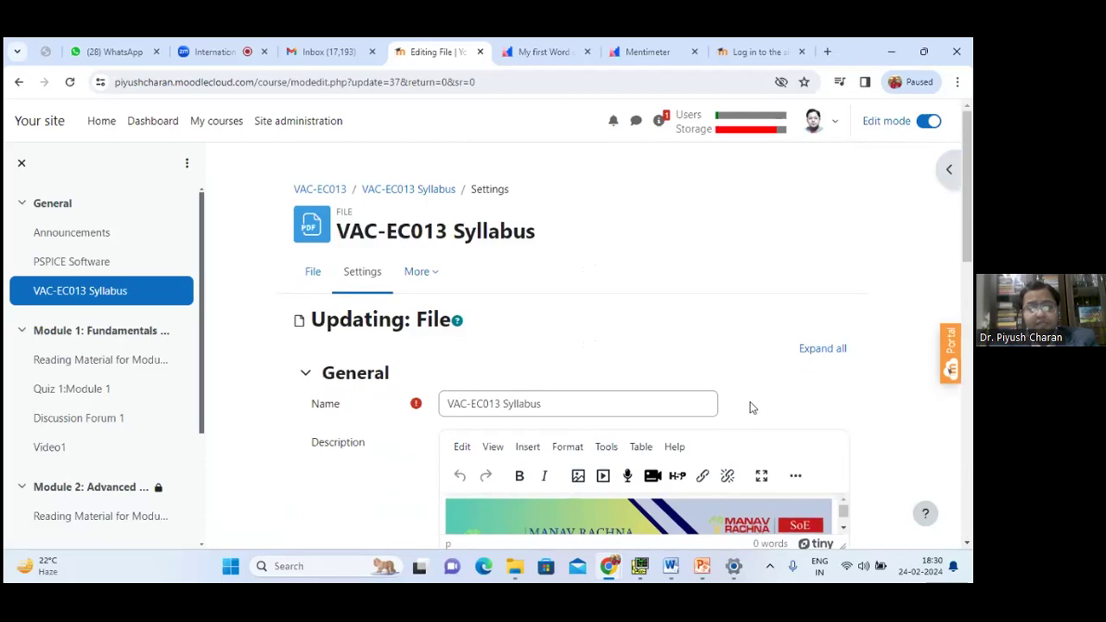
Step: Enlarge the syllabus description editor, then open the image File picker via Browse repositories
{"action": "scroll", "coordinate": [750, 406], "scroll_direction": "down", "scroll_amount": 2}
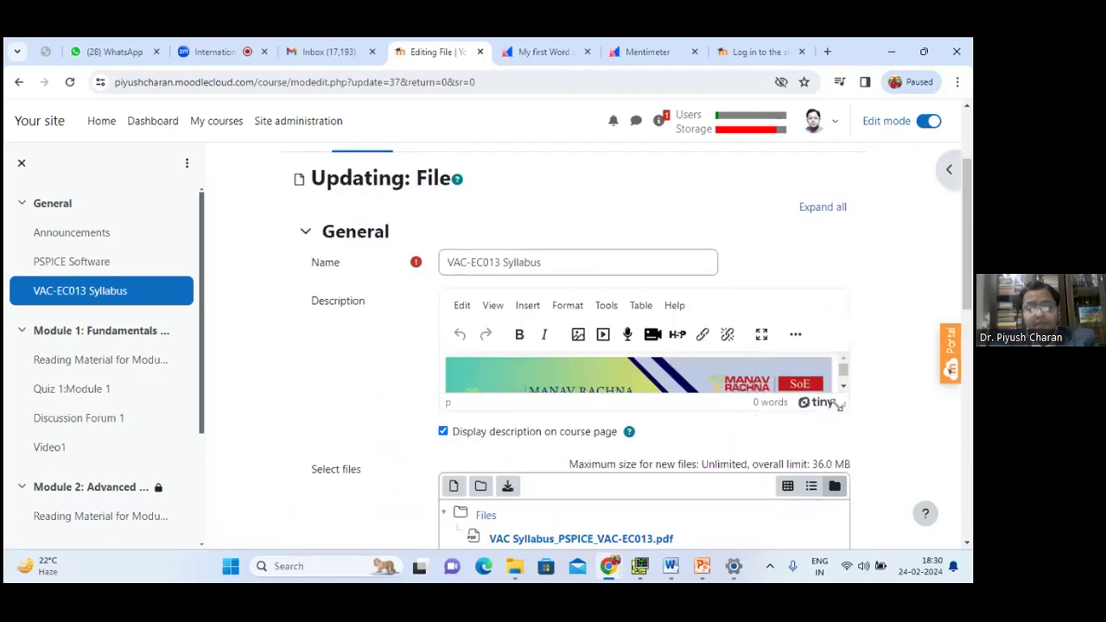
{"action": "left_click_drag", "start_coordinate": [842, 407], "coordinate": [836, 541]}
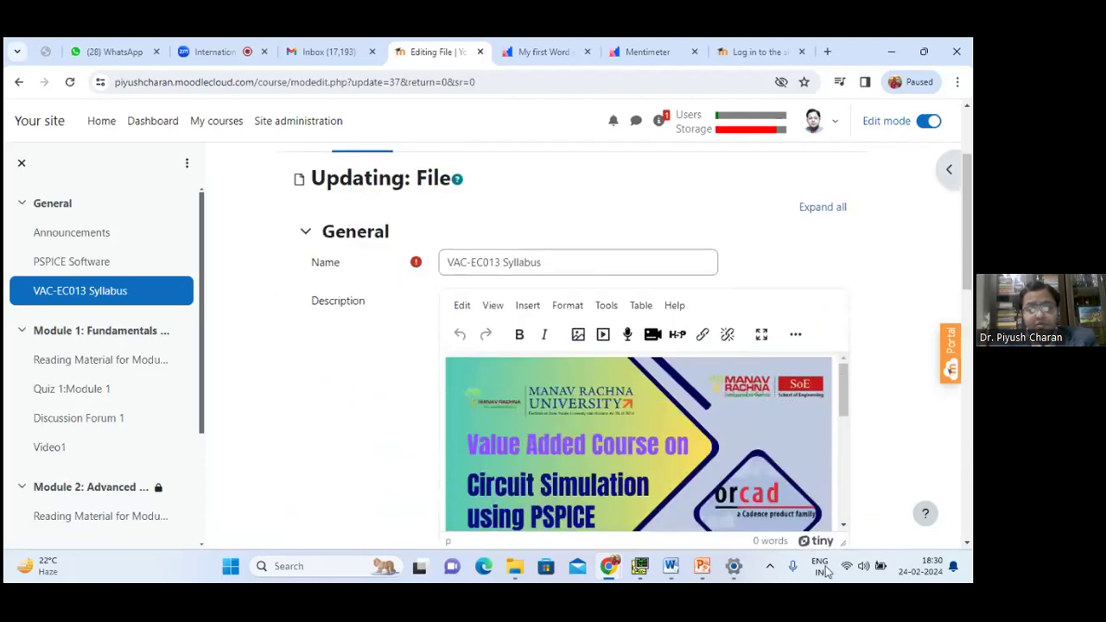
{"action": "scroll", "coordinate": [661, 404], "scroll_direction": "down", "scroll_amount": 2}
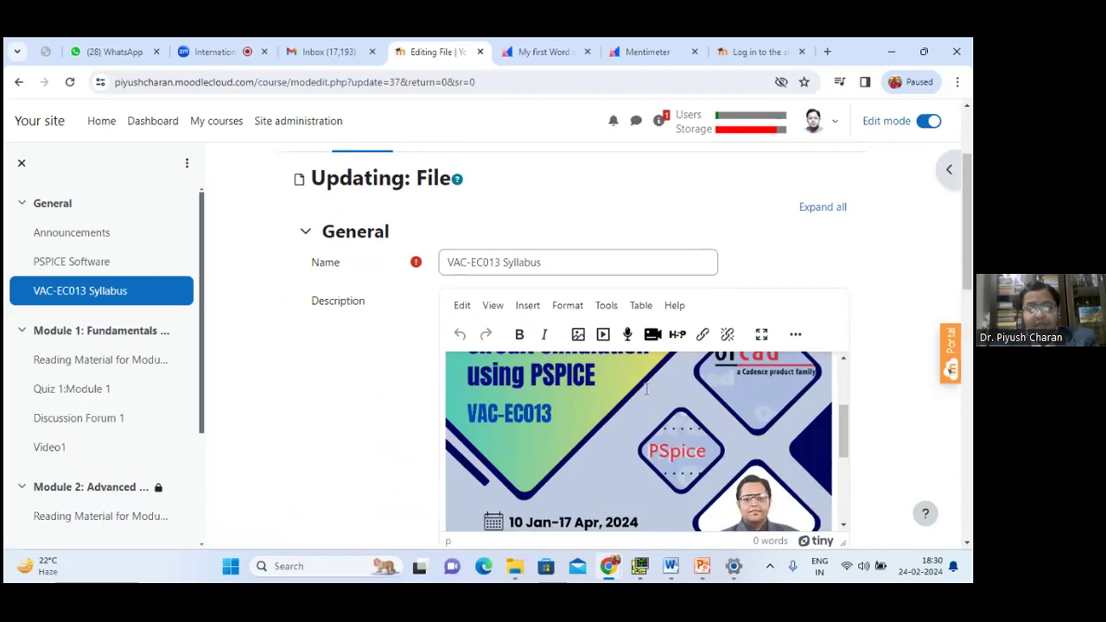
{"action": "left_click", "coordinate": [577, 336]}
{"action": "left_click", "coordinate": [728, 210]}
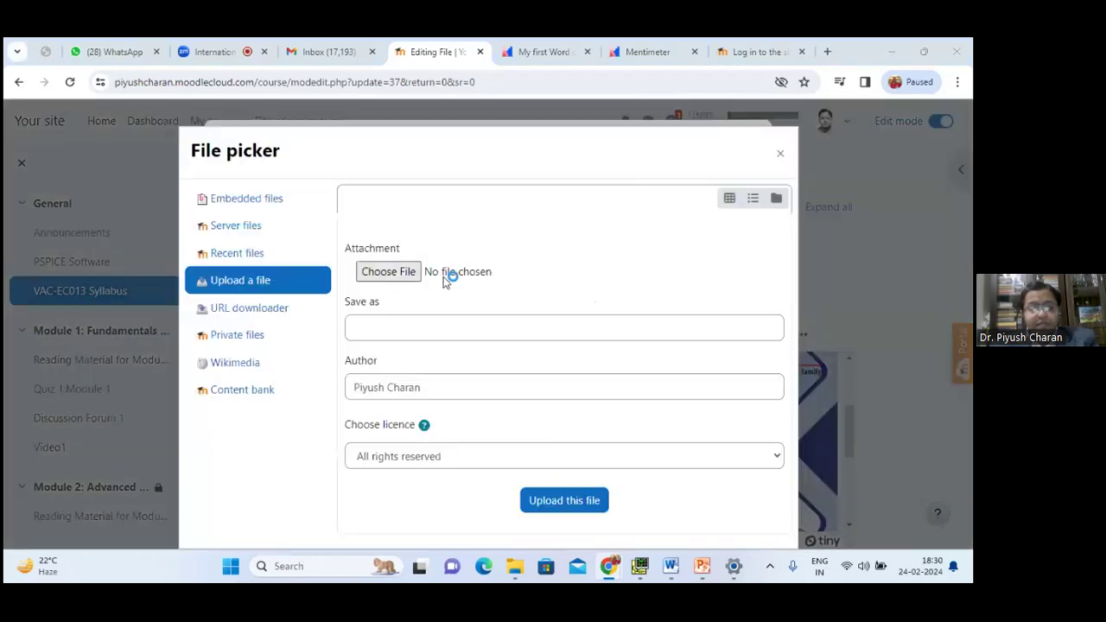
Step: Open the computer file chooser from the upload pane, then cancel it without picking a file
{"action": "left_click", "coordinate": [444, 276]}
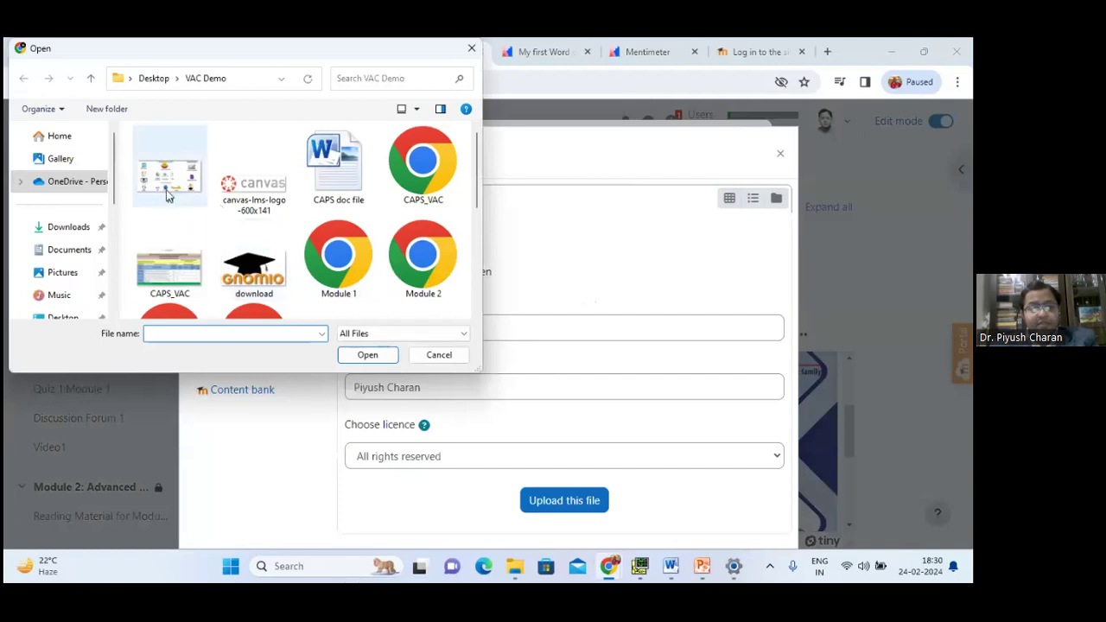
{"action": "scroll", "coordinate": [278, 262], "scroll_direction": "down", "scroll_amount": 2}
{"action": "scroll", "coordinate": [278, 262], "scroll_direction": "up", "scroll_amount": 2}
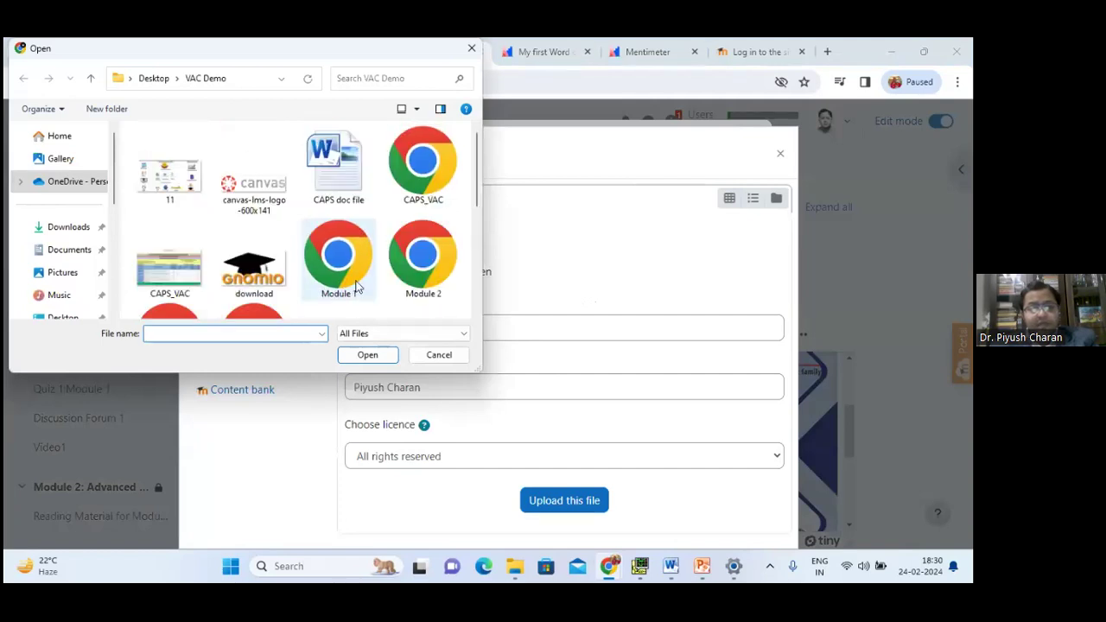
{"action": "scroll", "coordinate": [356, 286], "scroll_direction": "down", "scroll_amount": 2}
{"action": "scroll", "coordinate": [215, 276], "scroll_direction": "up", "scroll_amount": 2}
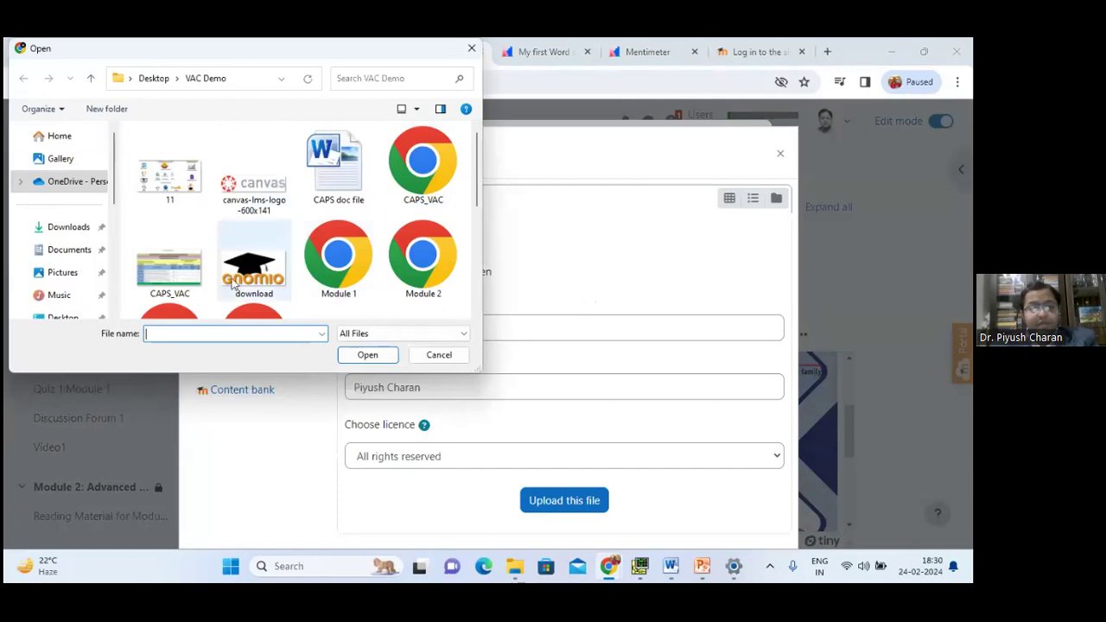
{"action": "left_click", "coordinate": [440, 354]}
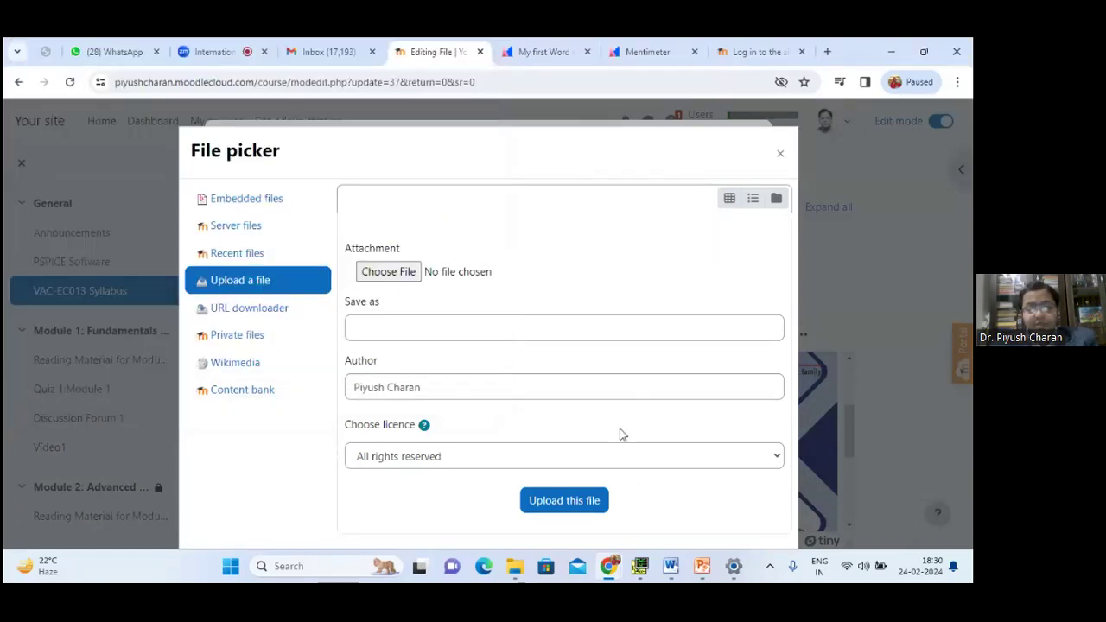
Step: Close the File picker and the Image properties dialog without inserting an image
{"action": "left_click", "coordinate": [780, 156]}
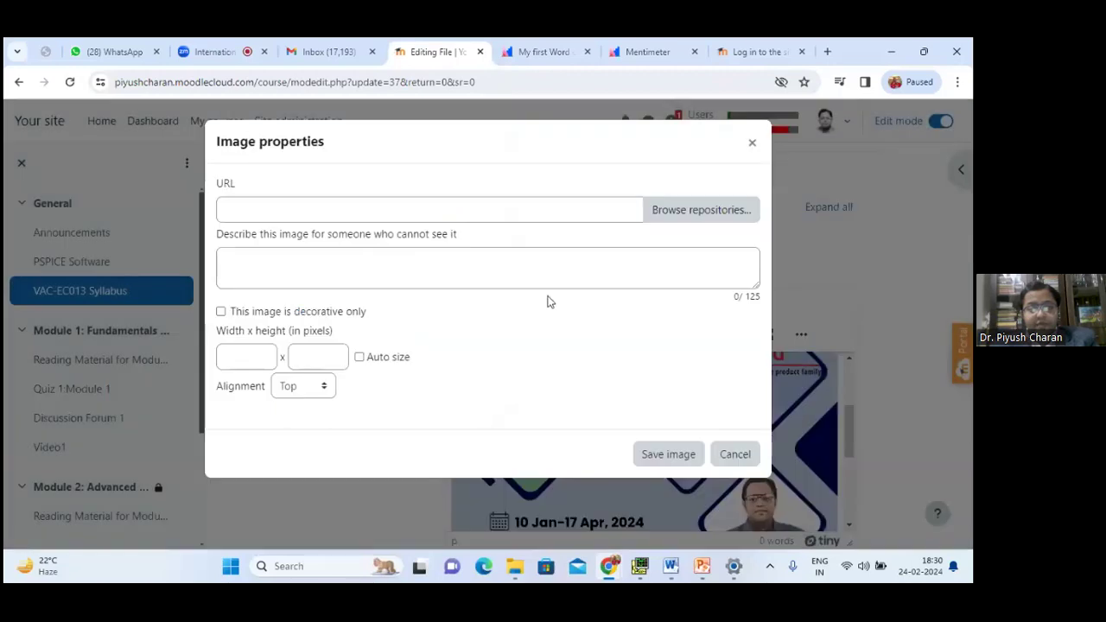
{"action": "left_click", "coordinate": [749, 142]}
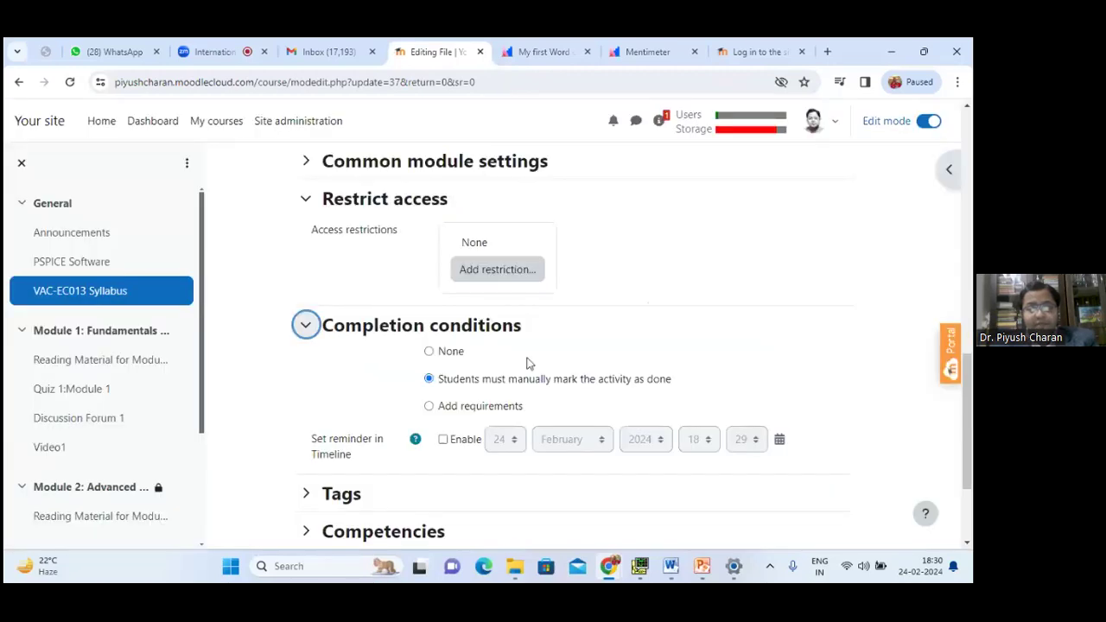
{"action": "scroll", "coordinate": [572, 316], "scroll_direction": "up", "scroll_amount": 10}
{"action": "scroll", "coordinate": [764, 407], "scroll_direction": "down", "scroll_amount": 3}
{"action": "scroll", "coordinate": [650, 357], "scroll_direction": "down", "scroll_amount": 3}
{"action": "scroll", "coordinate": [650, 357], "scroll_direction": "up", "scroll_amount": 3}
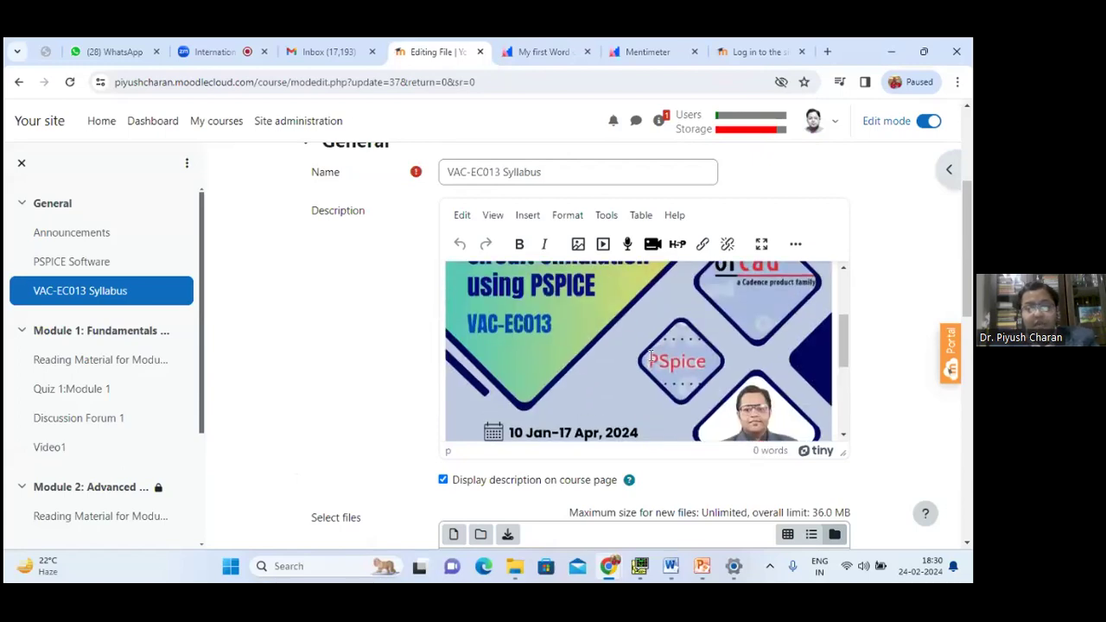
{"action": "scroll", "coordinate": [651, 357], "scroll_direction": "up", "scroll_amount": 2}
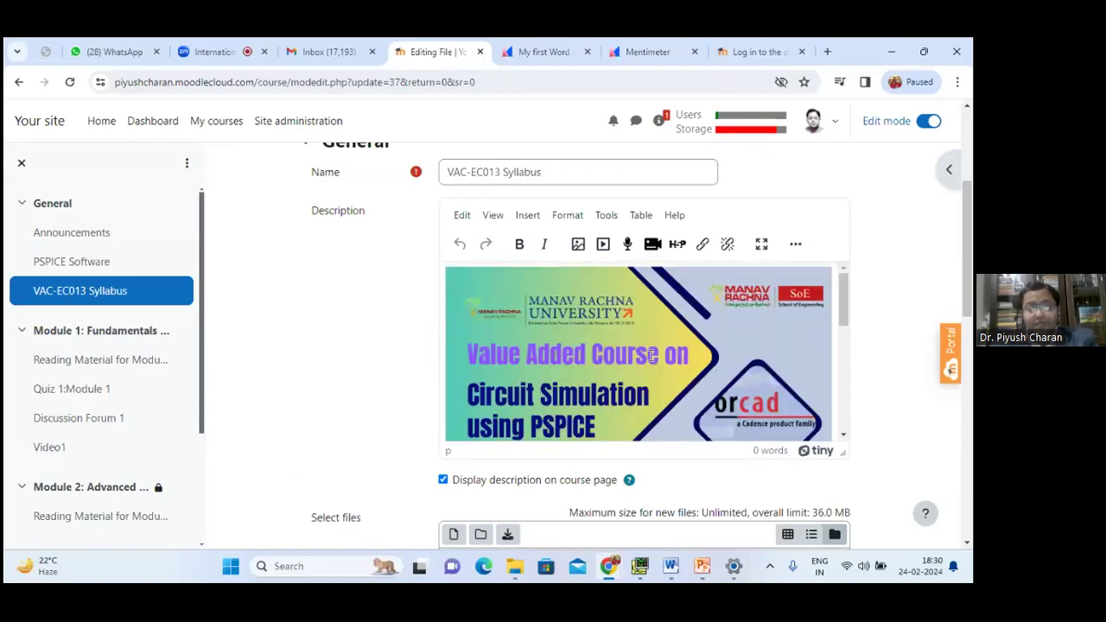
Step: Save the VAC-EC013 Syllabus settings with Save and display
{"action": "scroll", "coordinate": [650, 357], "scroll_direction": "down", "scroll_amount": 3}
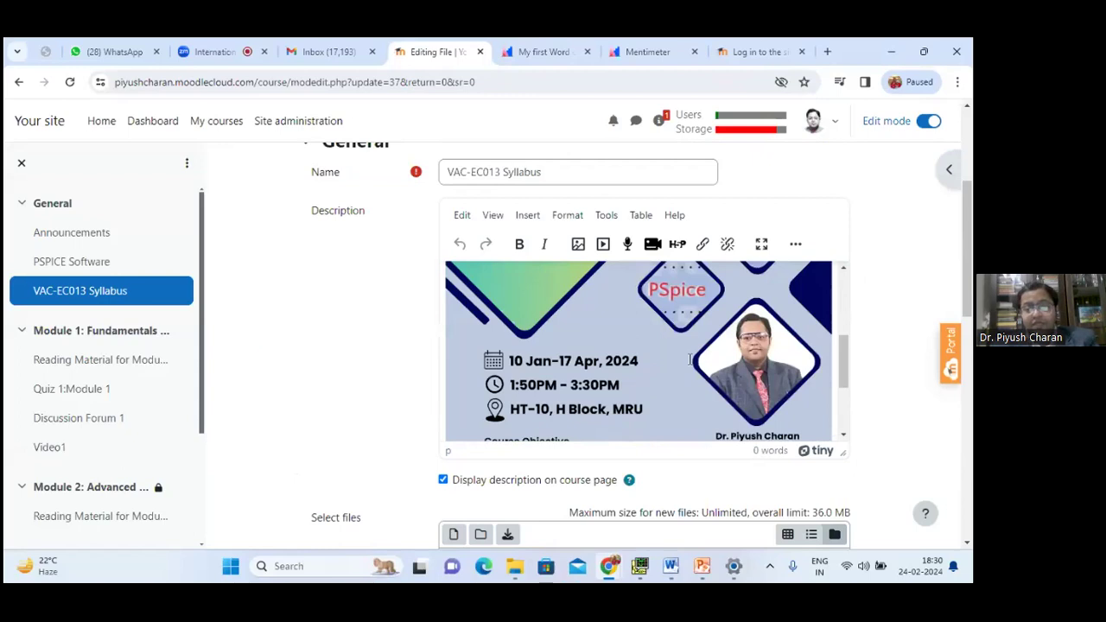
{"action": "scroll", "coordinate": [689, 359], "scroll_direction": "down", "scroll_amount": 3}
{"action": "scroll", "coordinate": [689, 364], "scroll_direction": "down", "scroll_amount": 1}
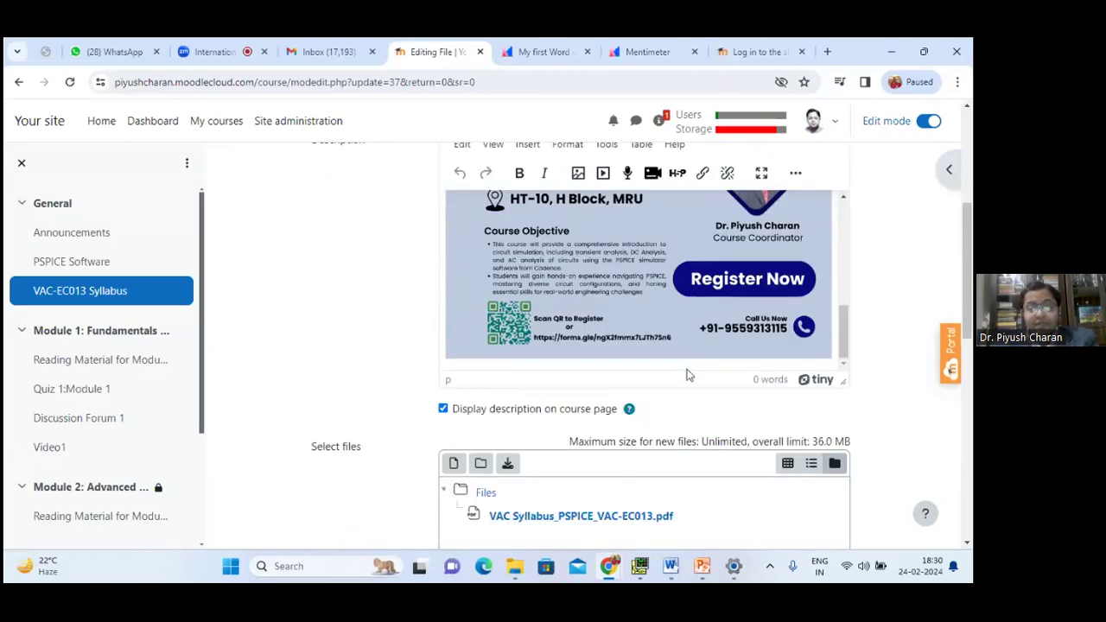
{"action": "scroll", "coordinate": [689, 374], "scroll_direction": "down", "scroll_amount": 8}
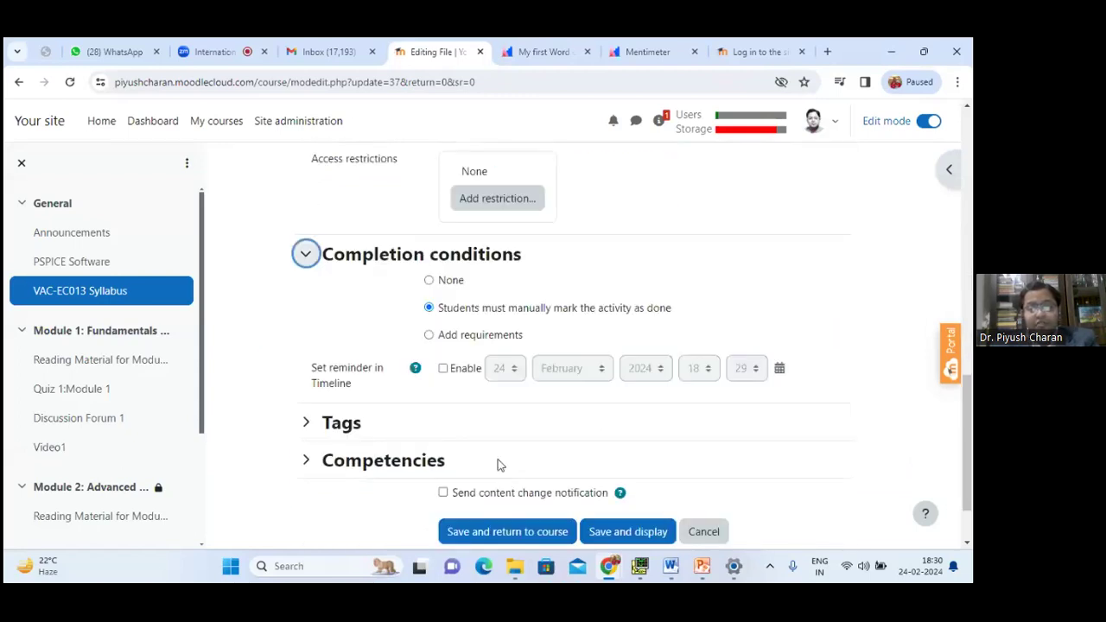
{"action": "scroll", "coordinate": [497, 465], "scroll_direction": "down", "scroll_amount": 1}
{"action": "left_click", "coordinate": [622, 457]}
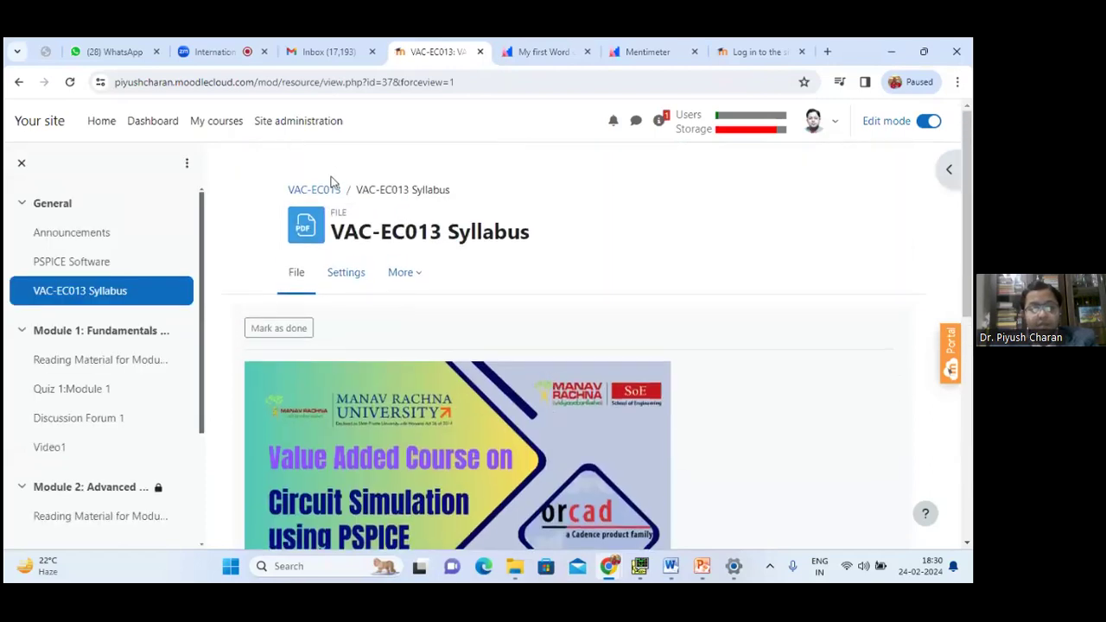
Step: Return to the VAC-EC013 PSPICE course page via the breadcrumb and scroll through Modules 1–4
{"action": "left_click", "coordinate": [329, 189]}
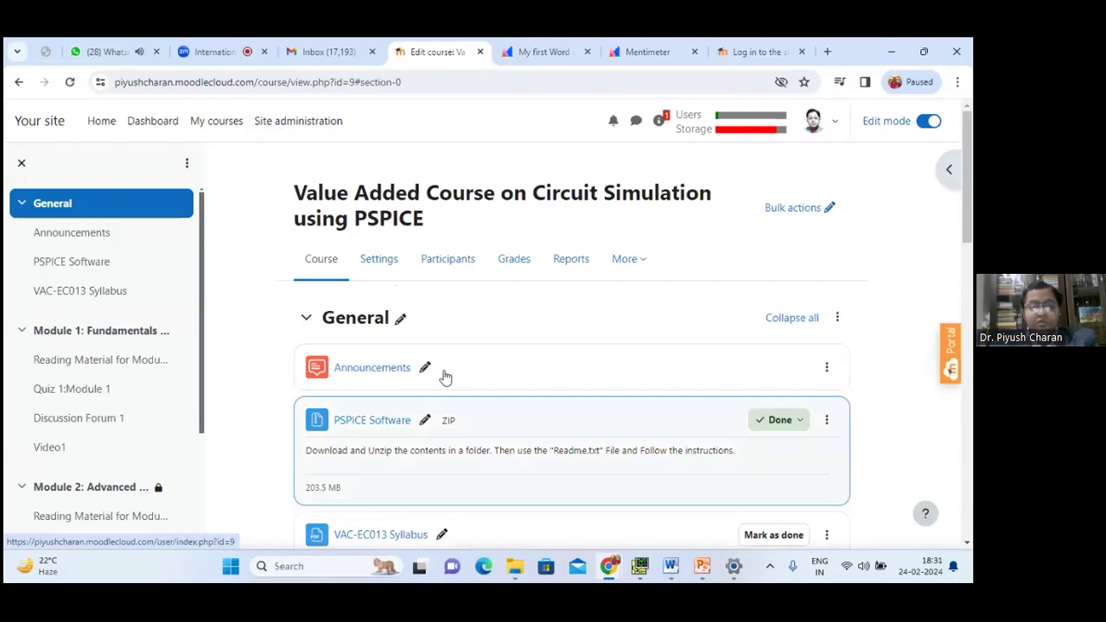
{"action": "scroll", "coordinate": [444, 377], "scroll_direction": "down", "scroll_amount": 7}
{"action": "scroll", "coordinate": [558, 329], "scroll_direction": "up", "scroll_amount": 8}
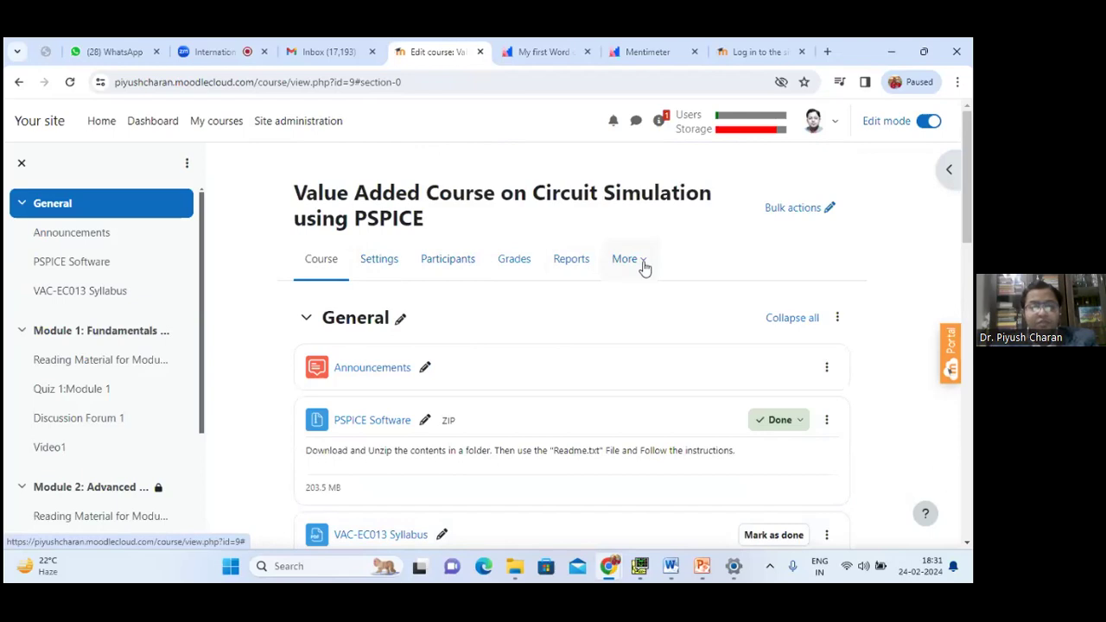
{"action": "scroll", "coordinate": [424, 264], "scroll_direction": "down", "scroll_amount": 3}
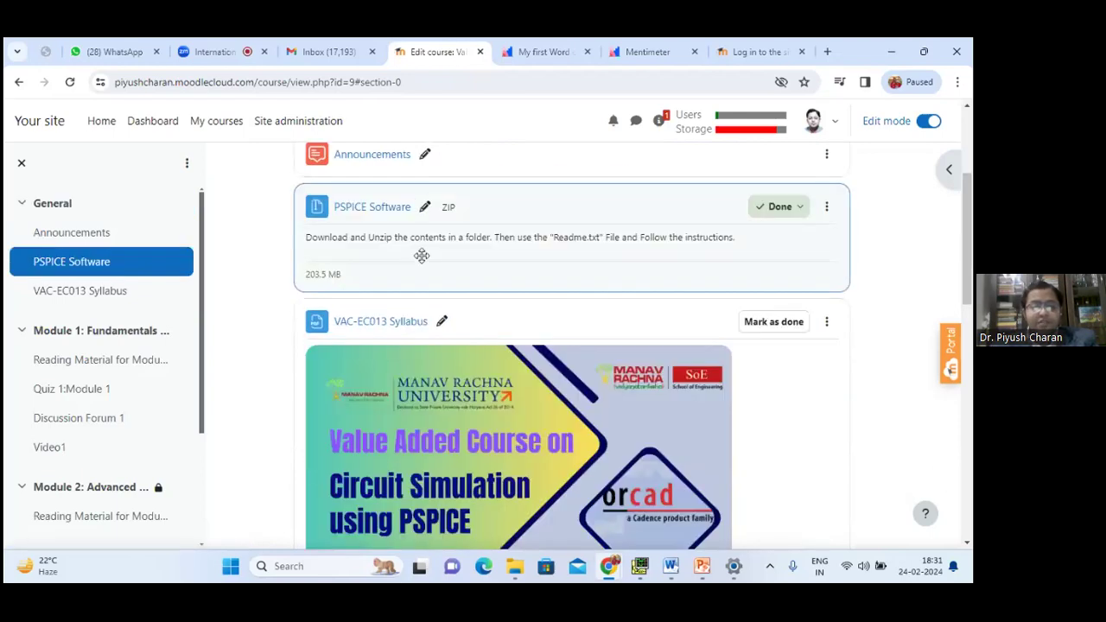
{"action": "scroll", "coordinate": [425, 270], "scroll_direction": "down", "scroll_amount": 10}
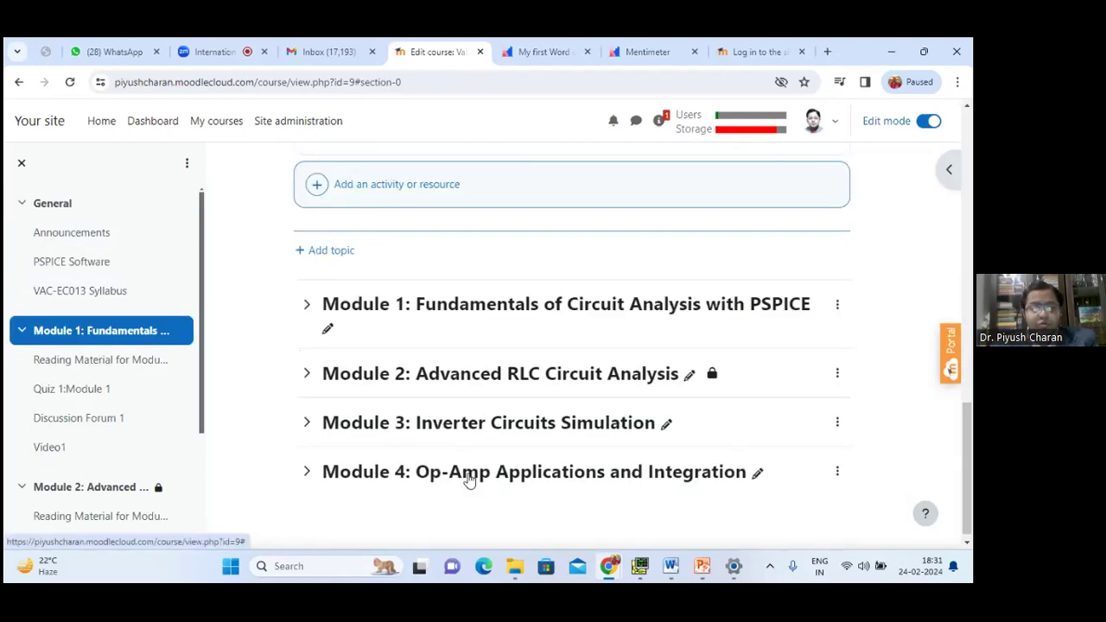
{"action": "scroll", "coordinate": [451, 361], "scroll_direction": "up", "scroll_amount": 13}
Step: Go from Site administration's Courses tab to Manage courses and categories and open Value Added Courses
{"action": "left_click", "coordinate": [275, 123]}
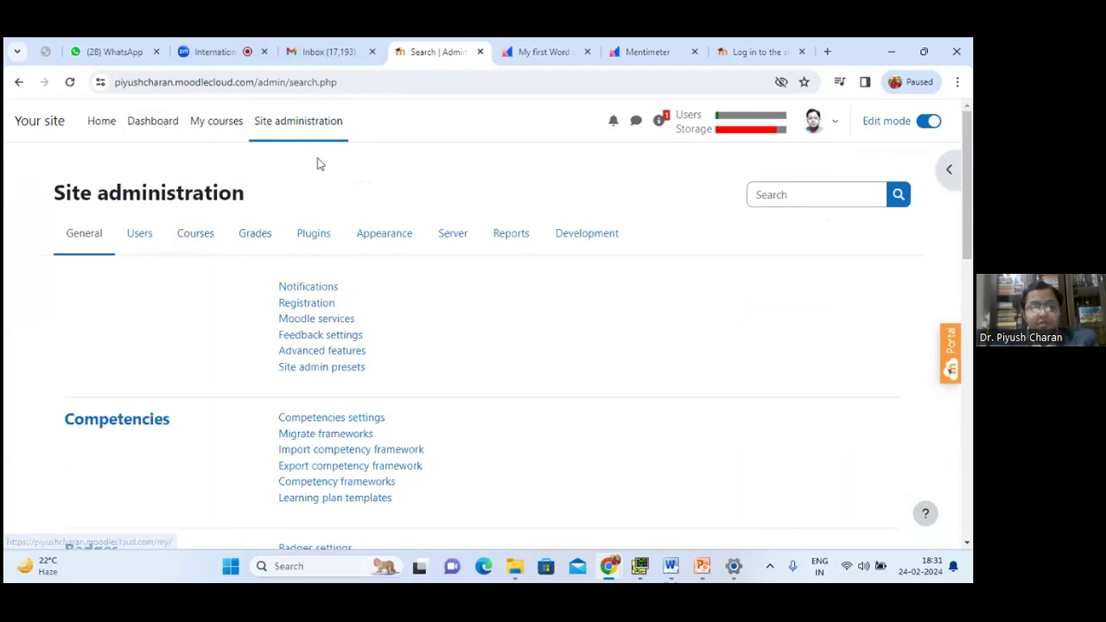
{"action": "left_click", "coordinate": [191, 241]}
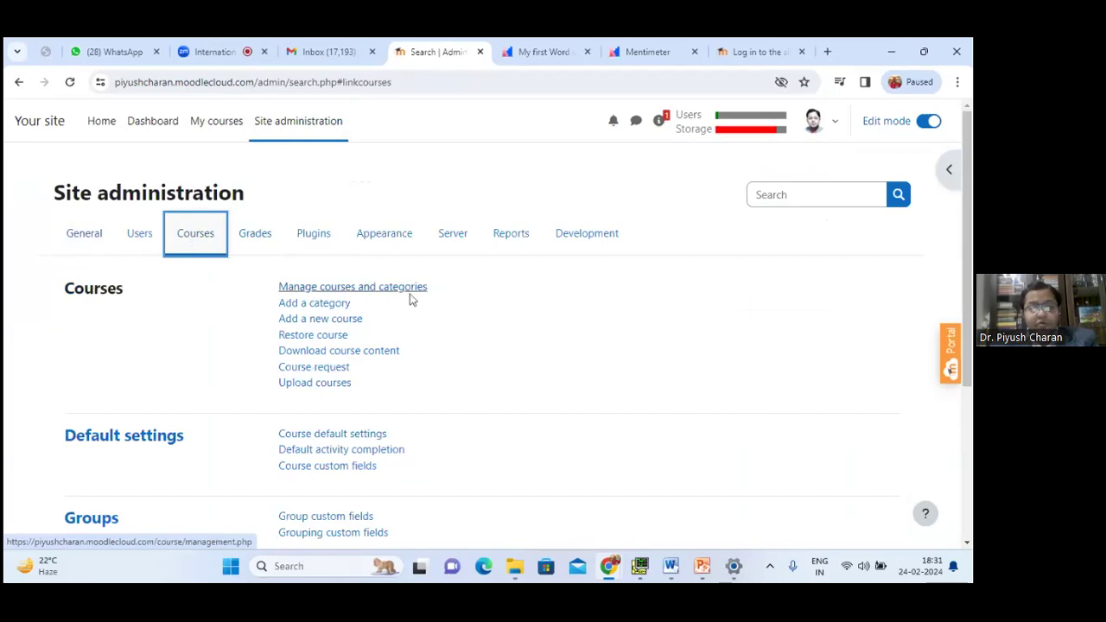
{"action": "left_click", "coordinate": [342, 289]}
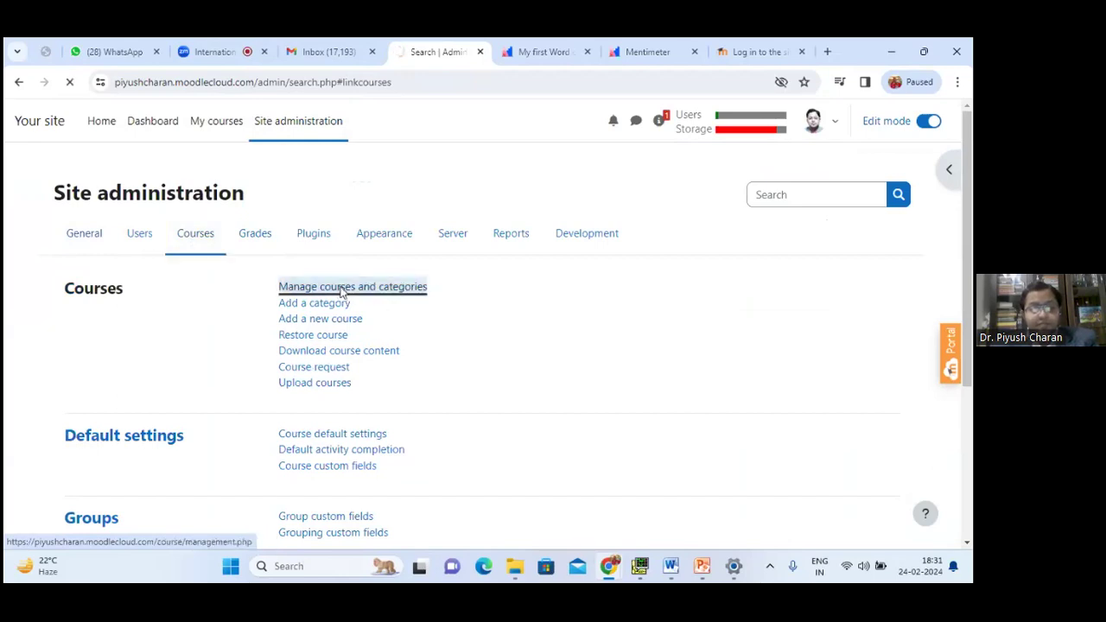
{"action": "scroll", "coordinate": [456, 313], "scroll_direction": "down", "scroll_amount": 2}
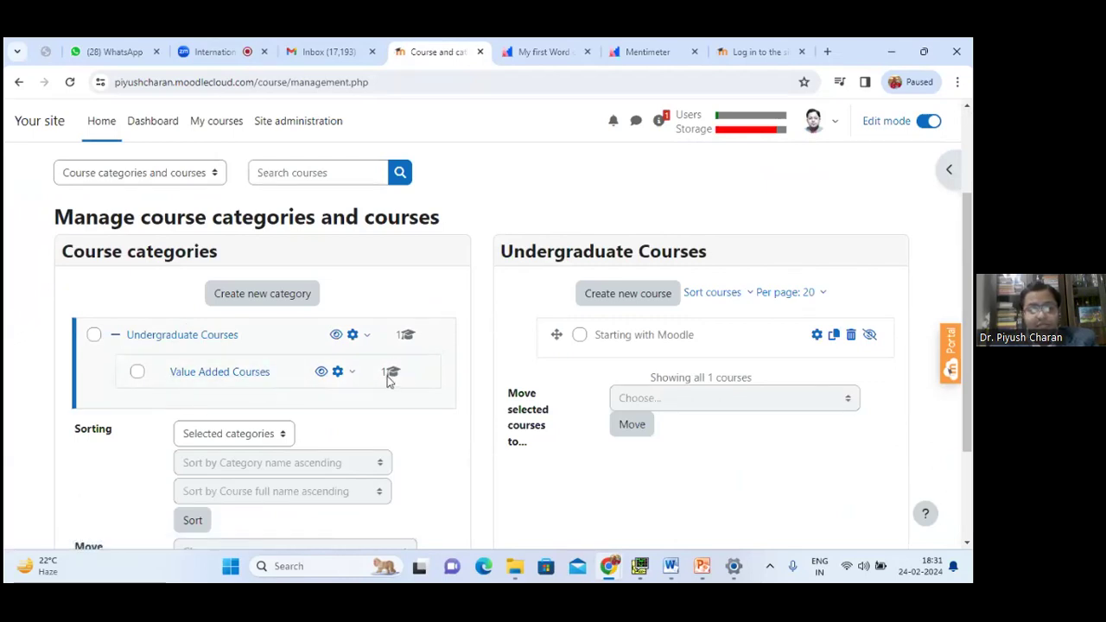
{"action": "left_click", "coordinate": [257, 373]}
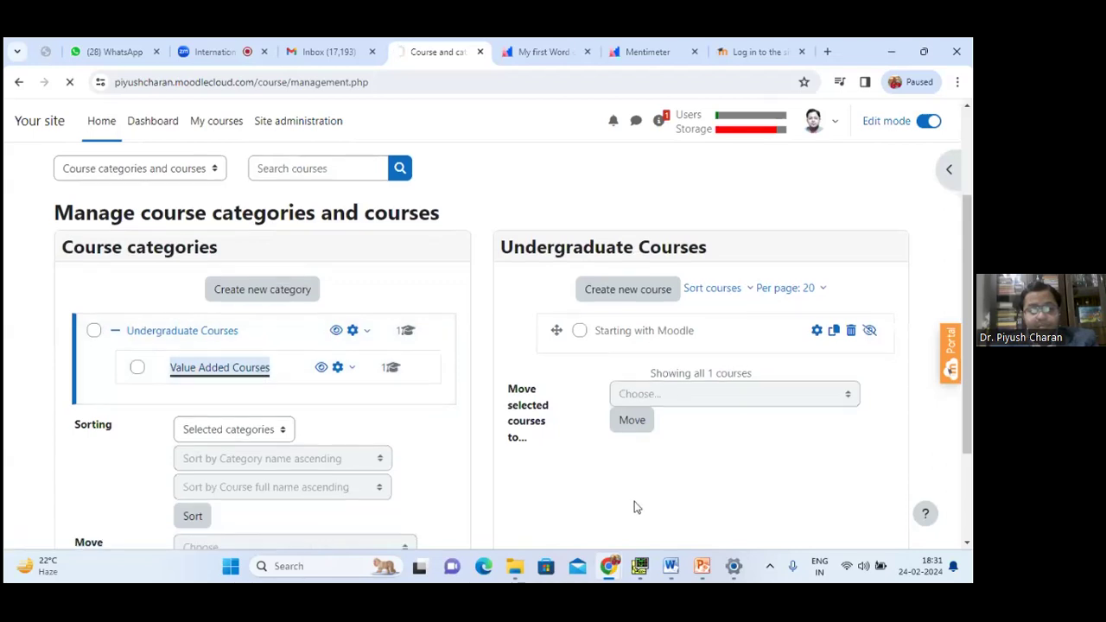
{"action": "scroll", "coordinate": [579, 334], "scroll_direction": "down", "scroll_amount": 3}
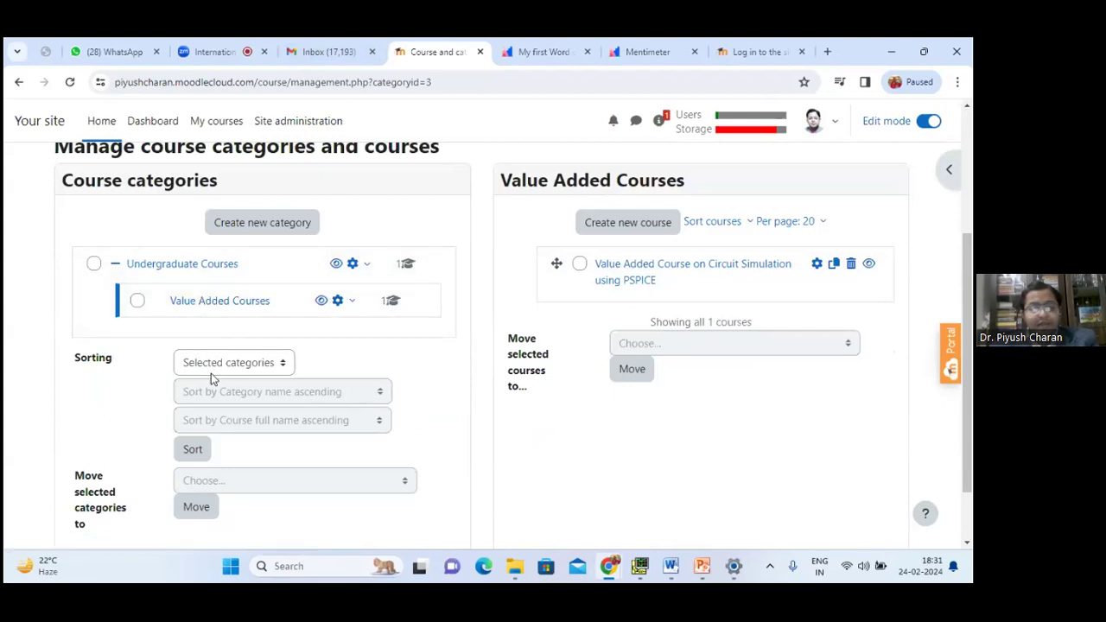
Step: Create a new course category 'Post Graduate Courses' with parent category Top
{"action": "left_click", "coordinate": [270, 230]}
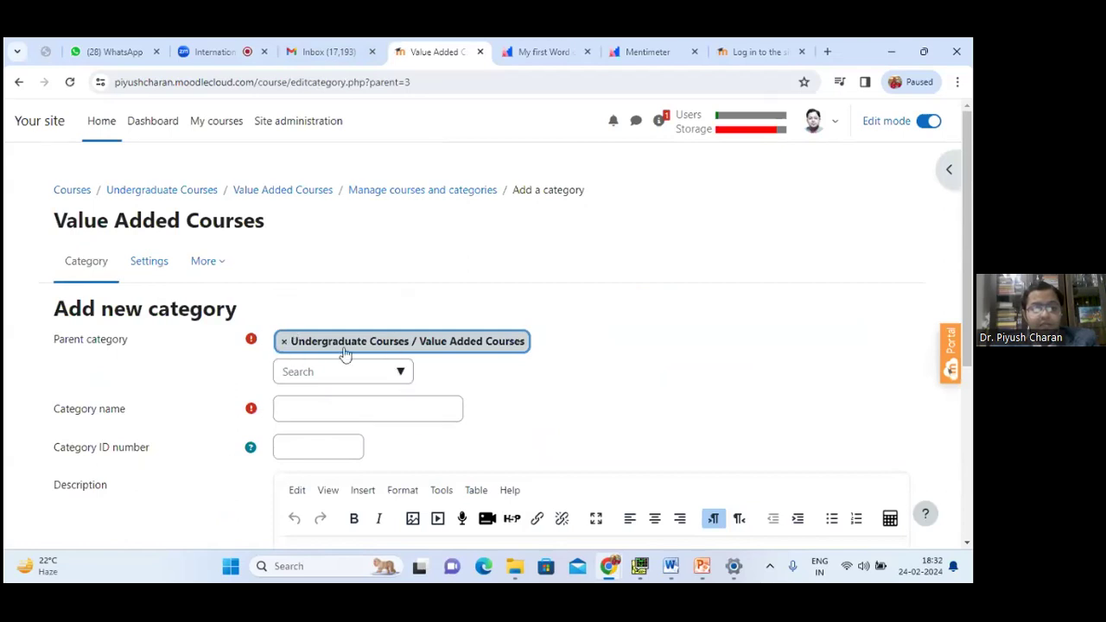
{"action": "left_click", "coordinate": [400, 373]}
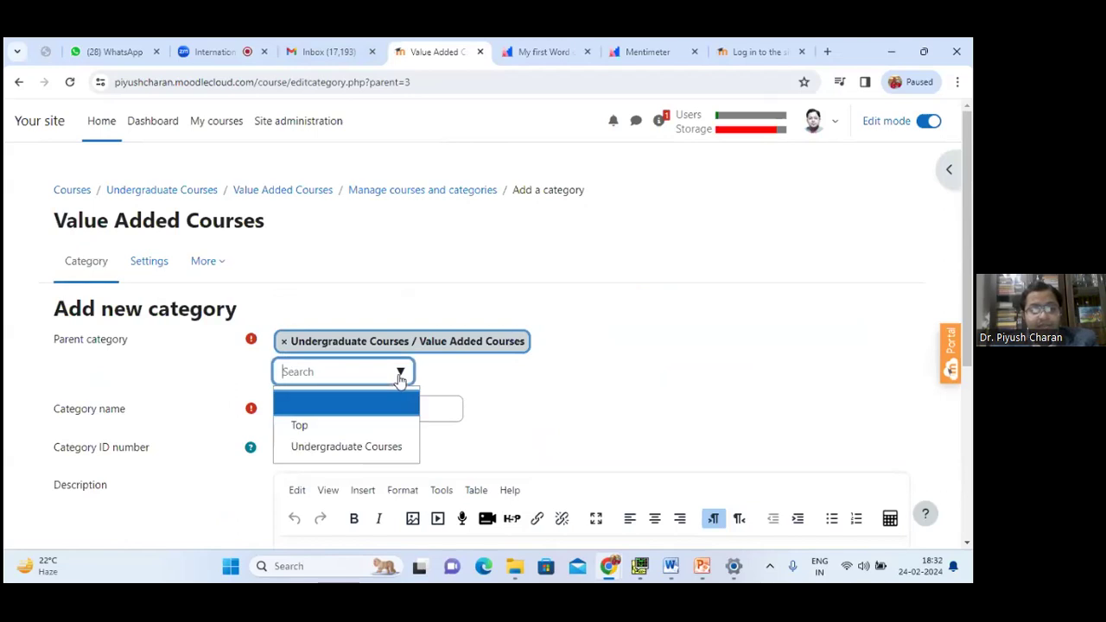
{"action": "left_click", "coordinate": [350, 426]}
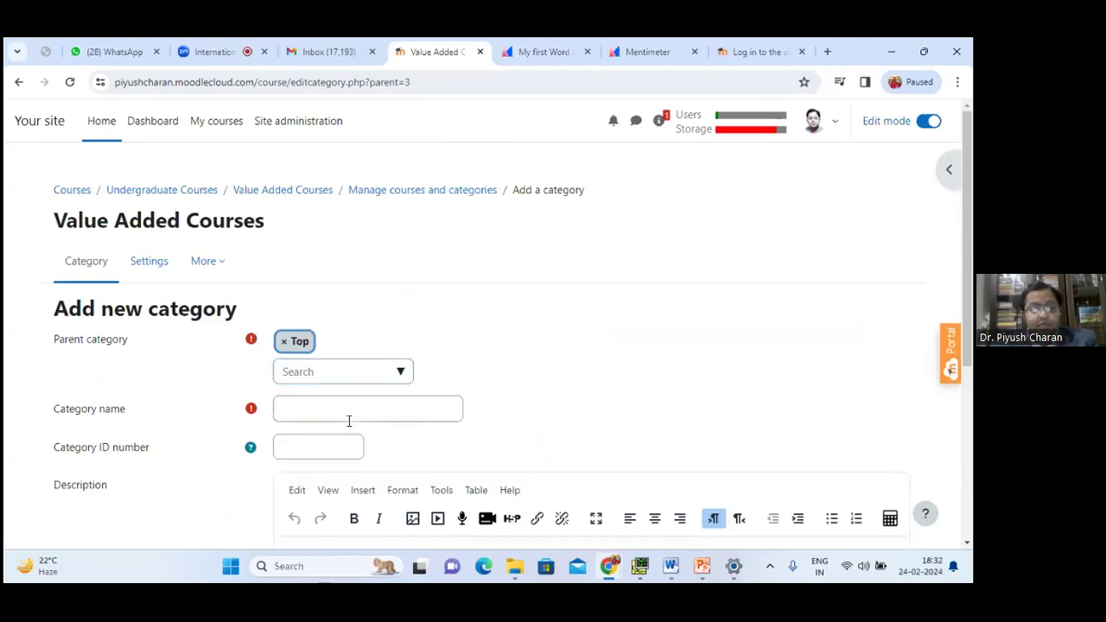
{"action": "left_click", "coordinate": [322, 406]}
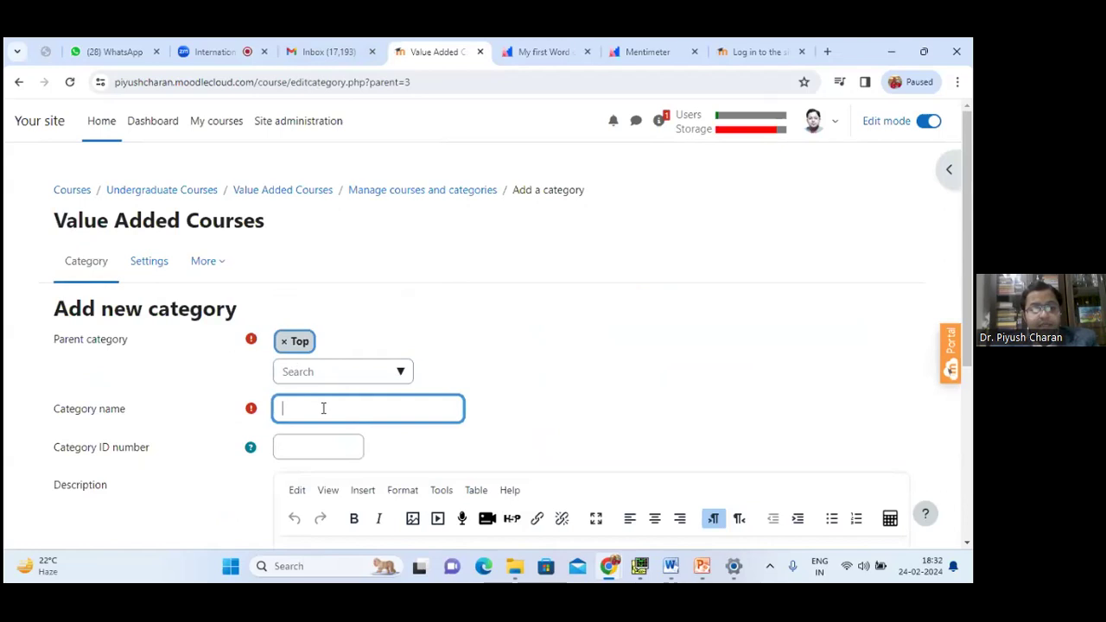
{"action": "type", "text": "Post Gradu"}
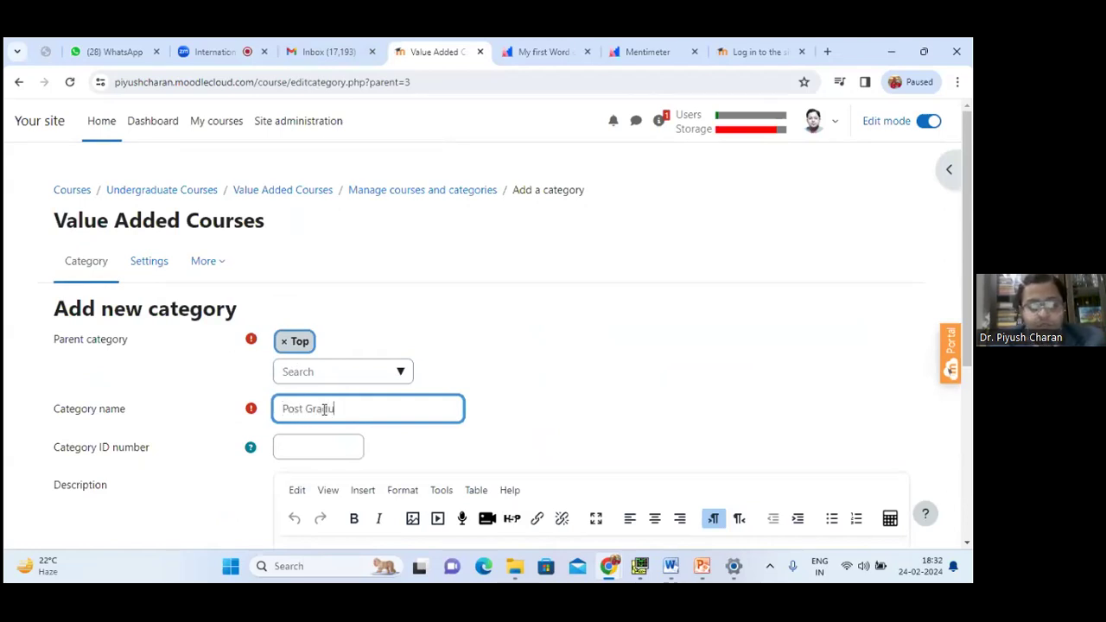
{"action": "type", "text": "ate Courses"}
{"action": "scroll", "coordinate": [324, 410], "scroll_direction": "down", "scroll_amount": 2}
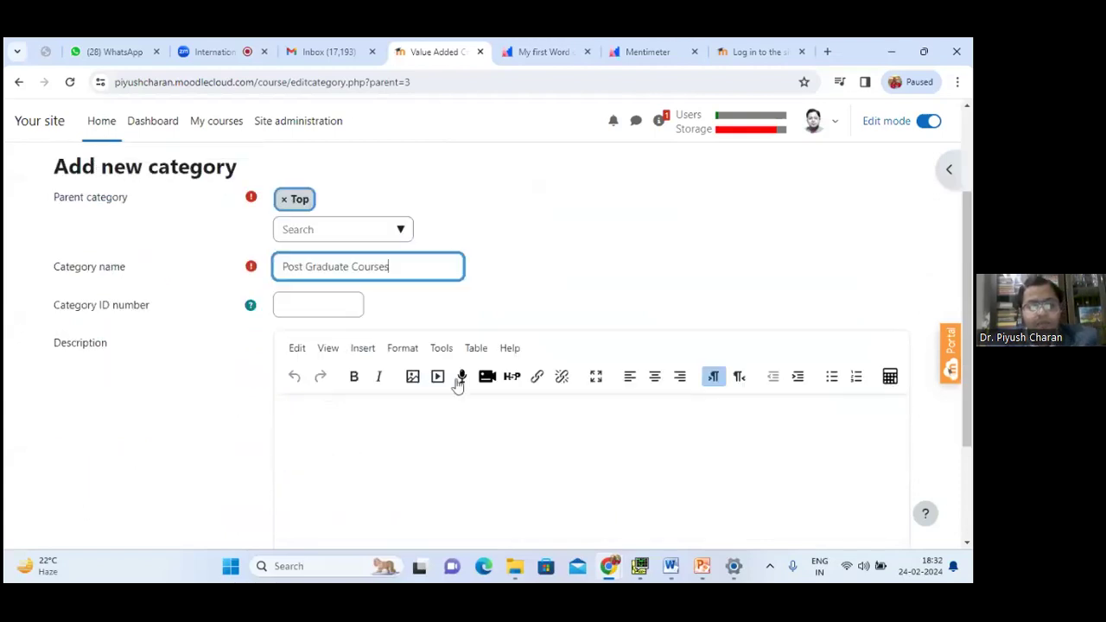
{"action": "scroll", "coordinate": [453, 371], "scroll_direction": "down", "scroll_amount": 2}
{"action": "scroll", "coordinate": [343, 363], "scroll_direction": "down", "scroll_amount": 1}
{"action": "left_click", "coordinate": [309, 458]}
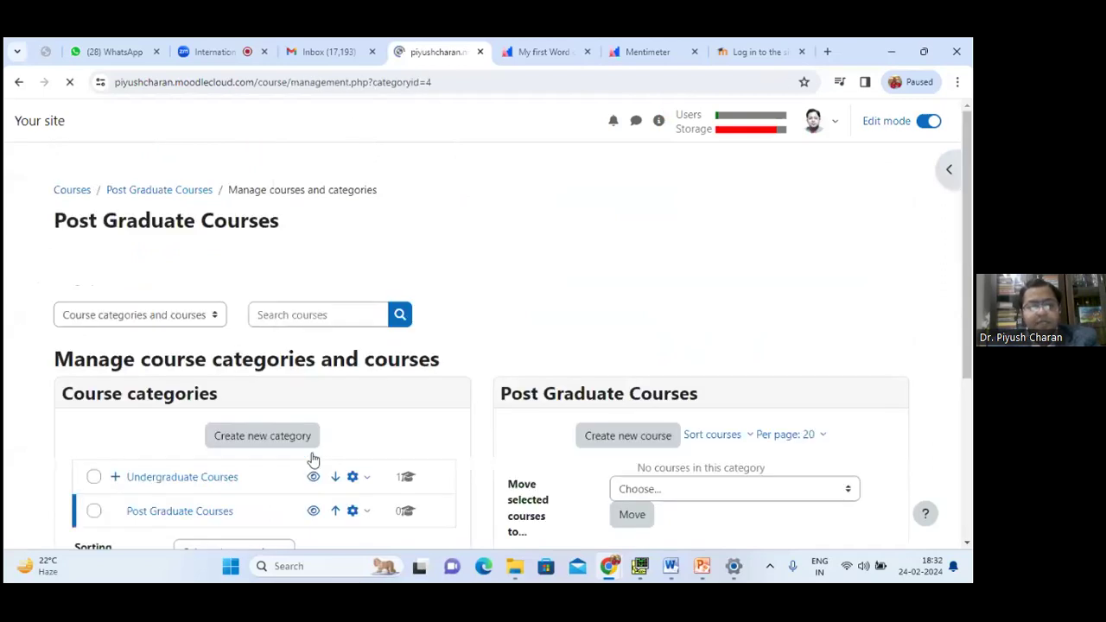
Step: Move the Post Graduate Courses category up one place, above Undergraduate Courses
{"action": "scroll", "coordinate": [286, 421], "scroll_direction": "down", "scroll_amount": 3}
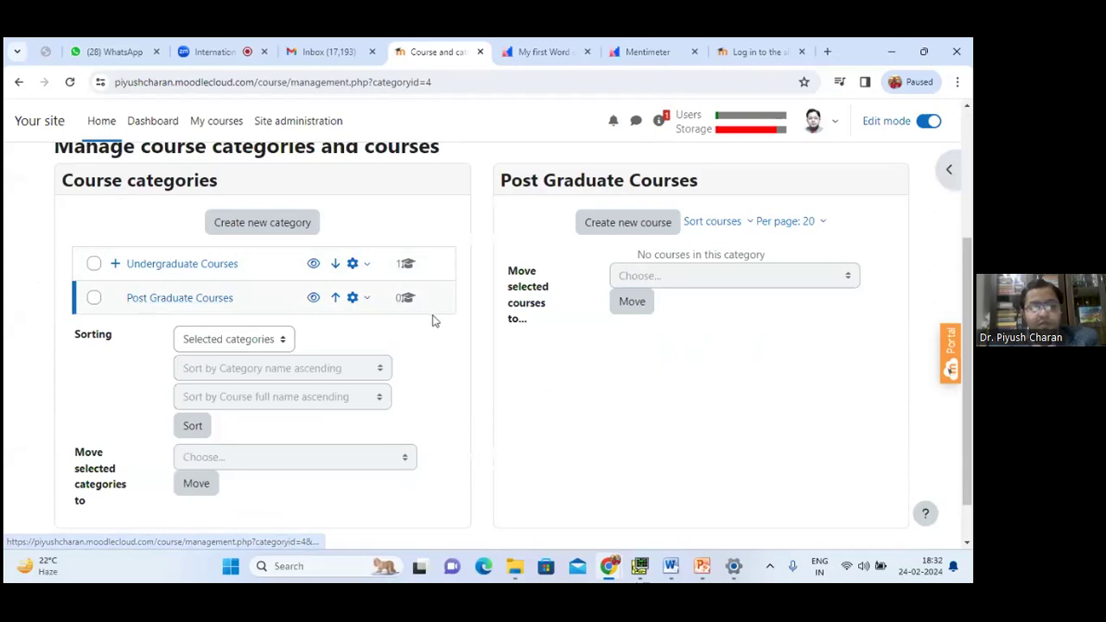
{"action": "left_click", "coordinate": [338, 304]}
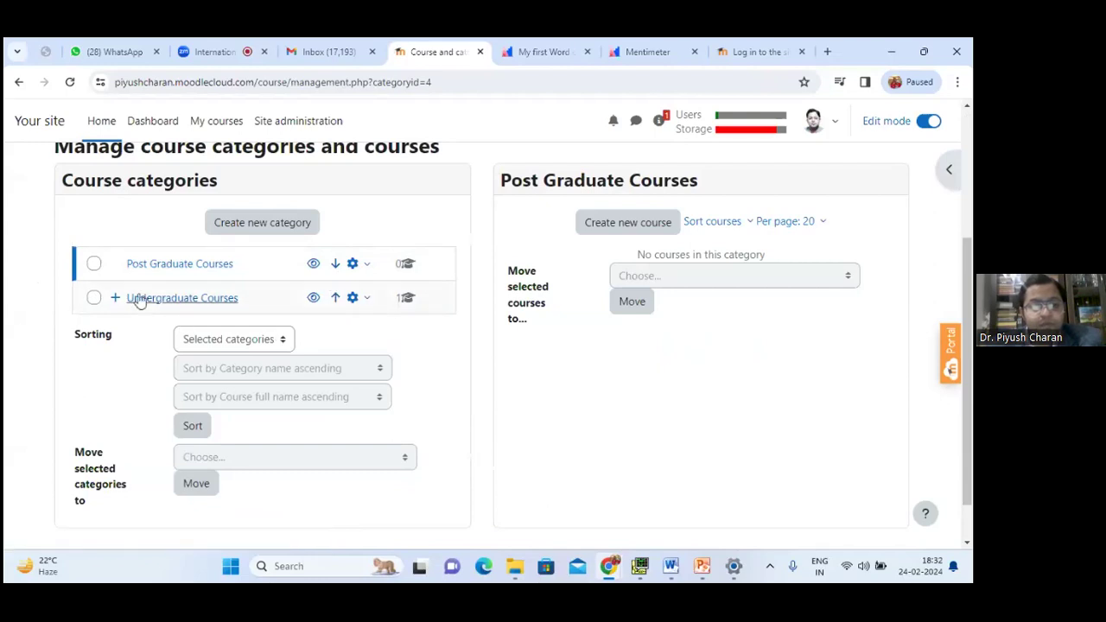
{"action": "left_click", "coordinate": [271, 223]}
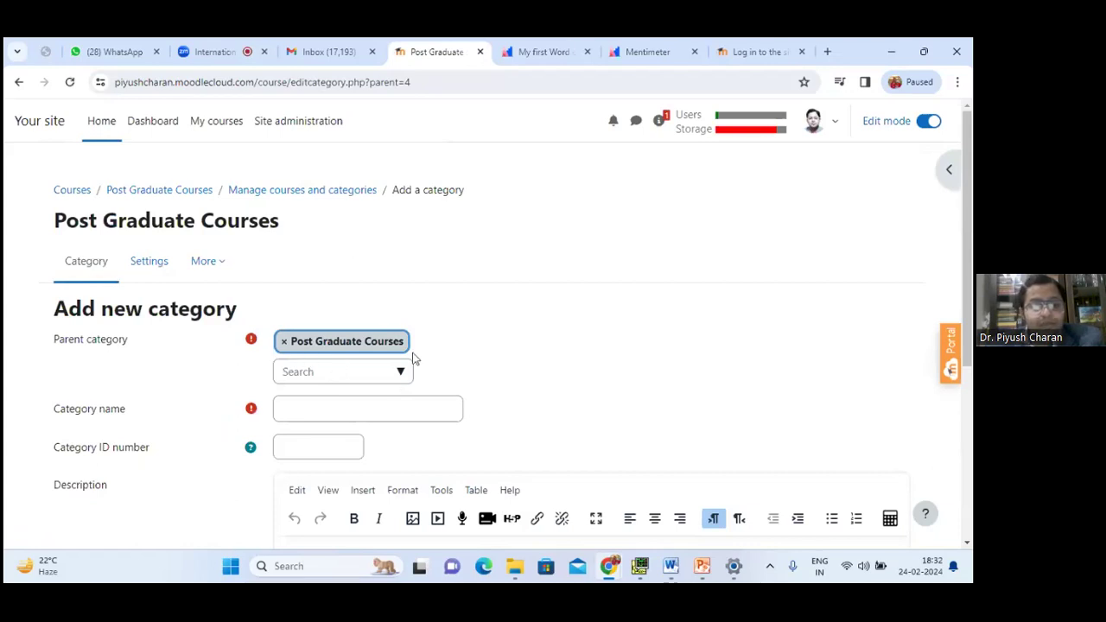
Step: Create a category named 'MTech' under Post Graduate Courses, fixing a mistyped name first
{"action": "left_click", "coordinate": [364, 406]}
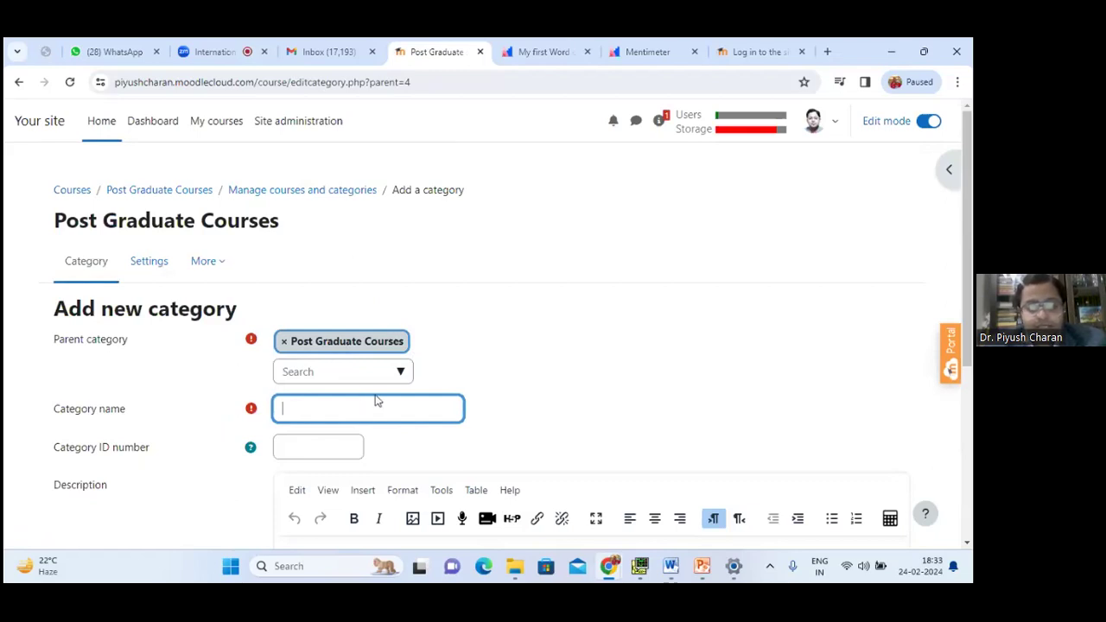
{"action": "type", "text": "Course on Ad"}
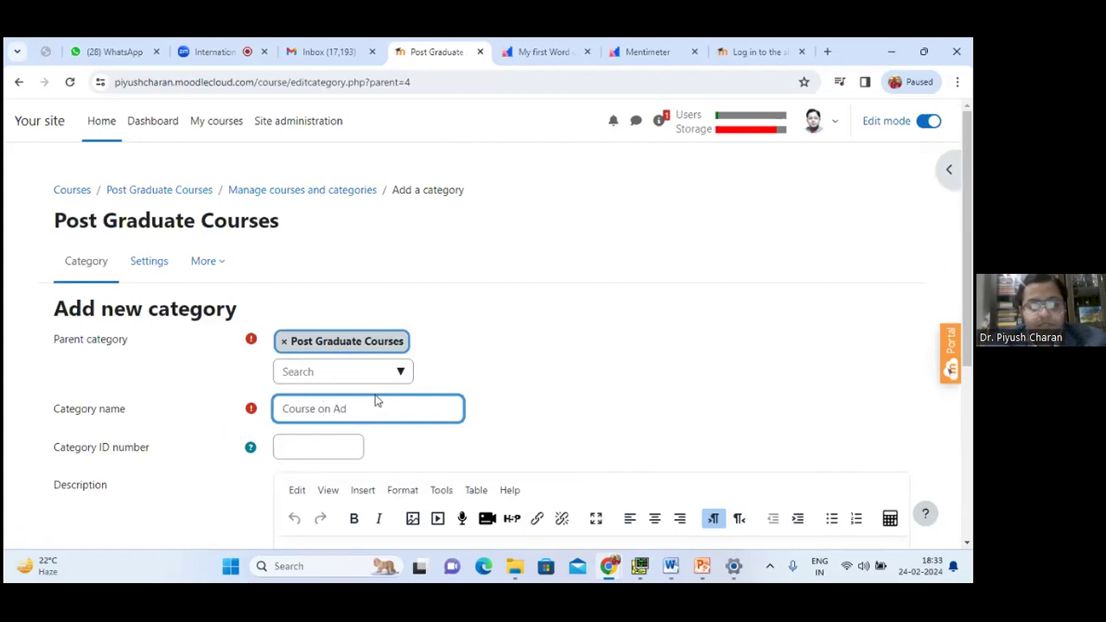
{"action": "type", "text": "vanced"}
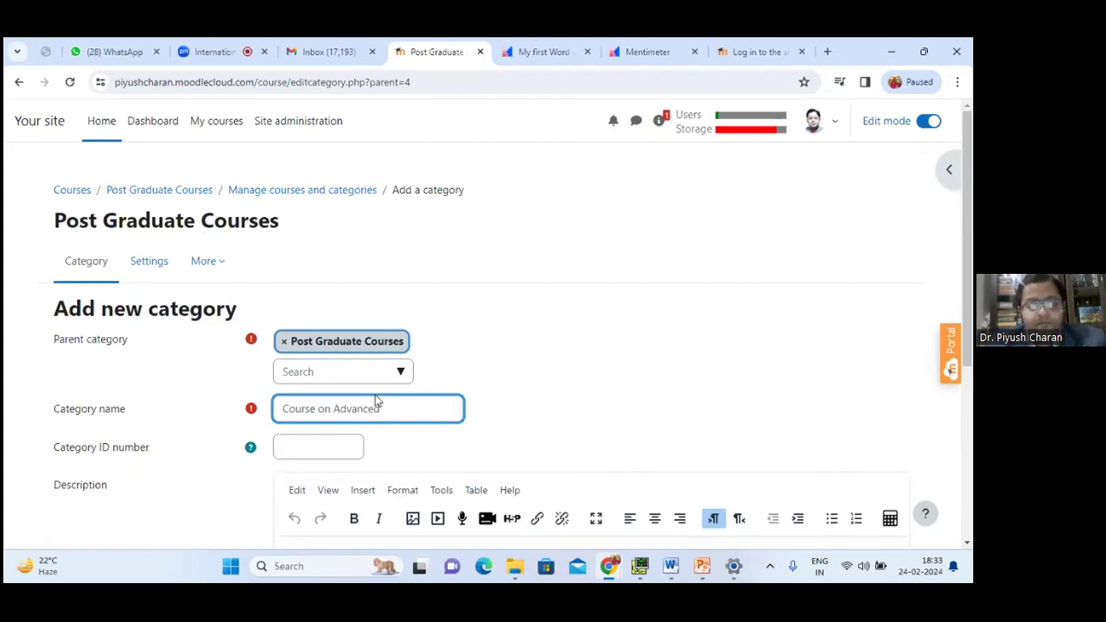
{"action": "key", "text": "BackSpace"}
{"action": "key", "text": "BackSpace"}
{"action": "key", "text": "BackSpace"}
{"action": "key", "text": "BackSpace"}
{"action": "key", "text": "BackSpace"}
{"action": "key", "text": "BackSpace"}
{"action": "key", "text": "BackSpace"}
{"action": "key", "text": "BackSpace"}
{"action": "key", "text": "BackSpace"}
{"action": "key", "text": "BackSpace"}
{"action": "key", "text": "BackSpace"}
{"action": "key", "text": "BackSpace"}
{"action": "key", "text": "BackSpace"}
{"action": "key", "text": "BackSpace"}
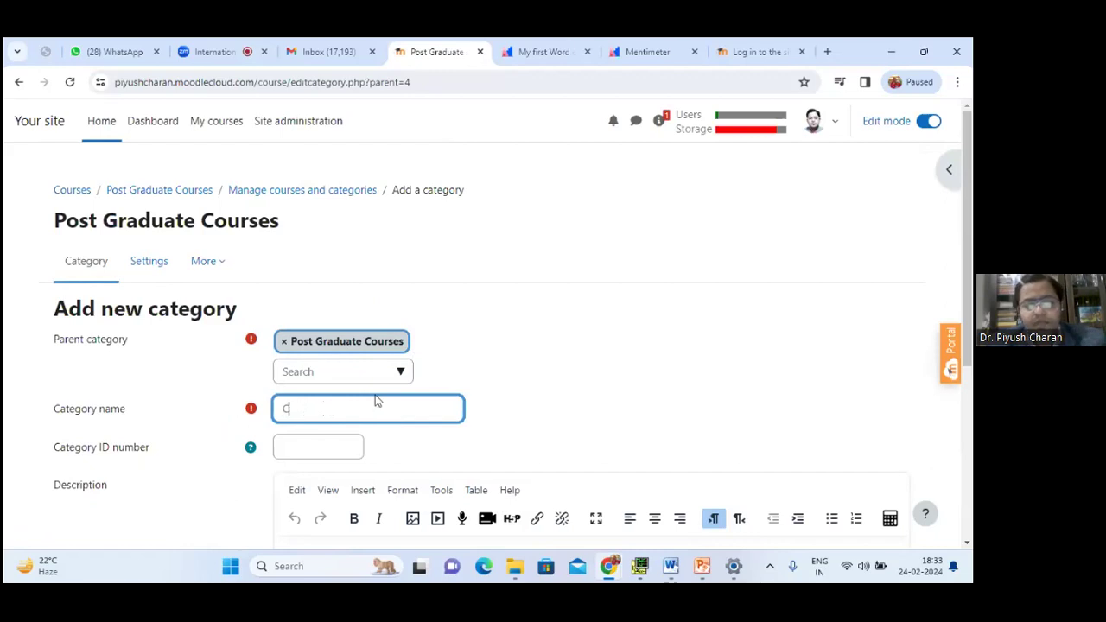
{"action": "type", "text": "M"}
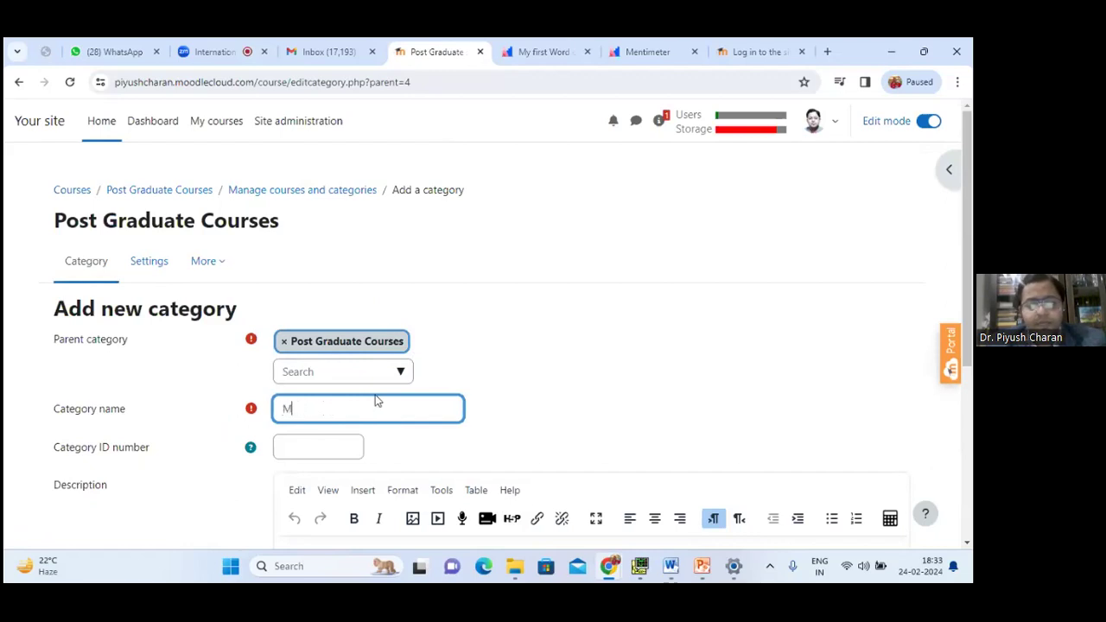
{"action": "type", "text": "Tech"}
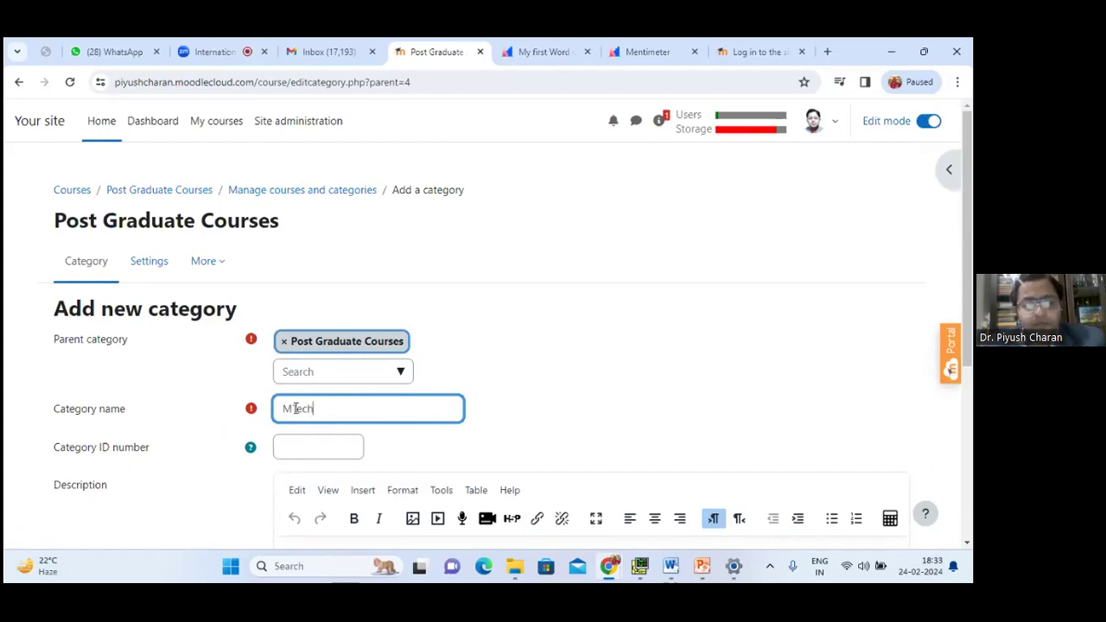
{"action": "scroll", "coordinate": [343, 406], "scroll_direction": "down", "scroll_amount": 2}
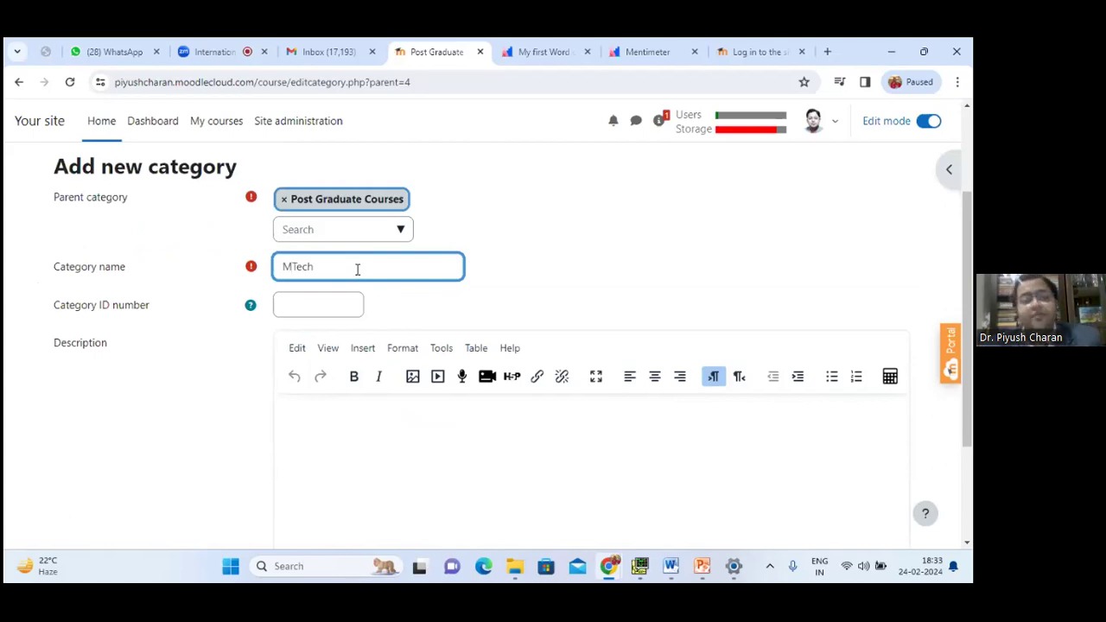
{"action": "scroll", "coordinate": [486, 412], "scroll_direction": "down", "scroll_amount": 3}
{"action": "left_click", "coordinate": [315, 448]}
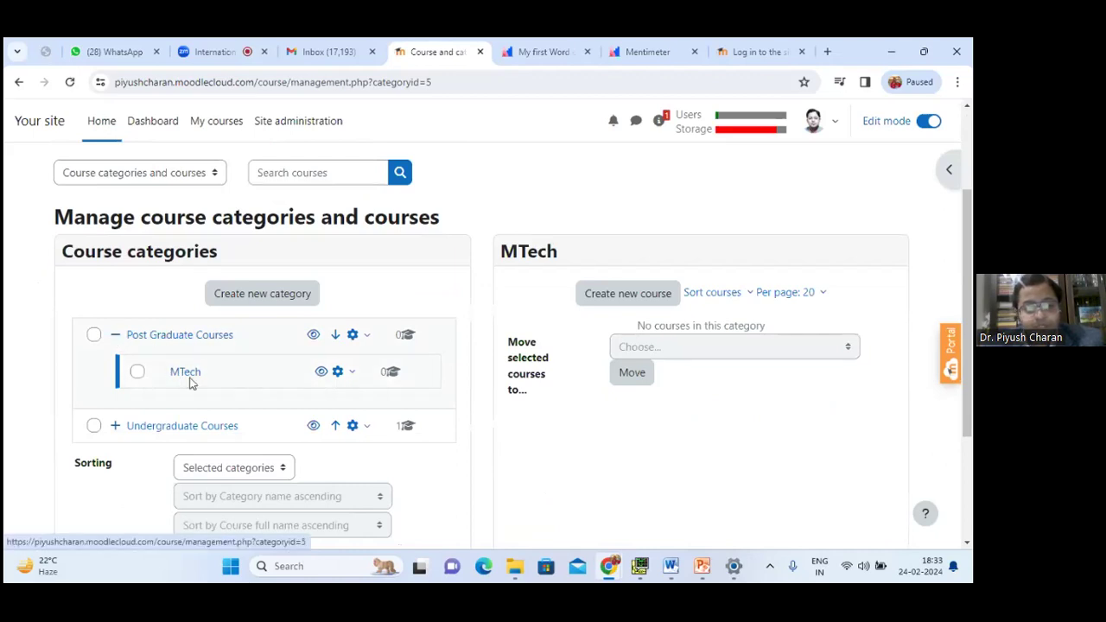
{"action": "left_click", "coordinate": [113, 431]}
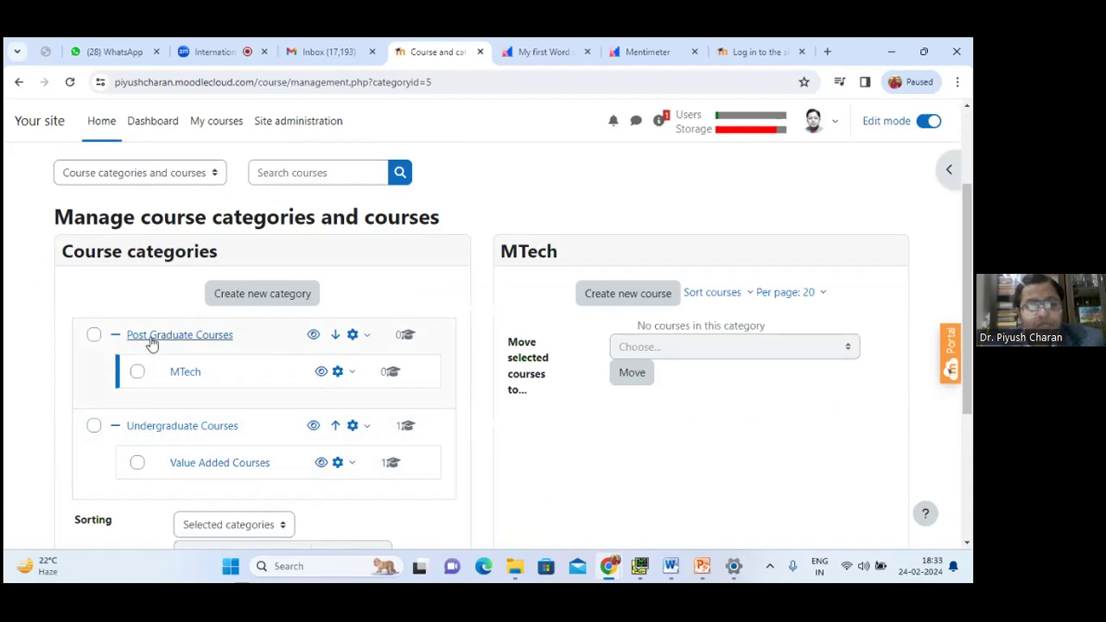
Step: Select the MTech category and start a new course in it
{"action": "scroll", "coordinate": [432, 372], "scroll_direction": "down", "scroll_amount": 3}
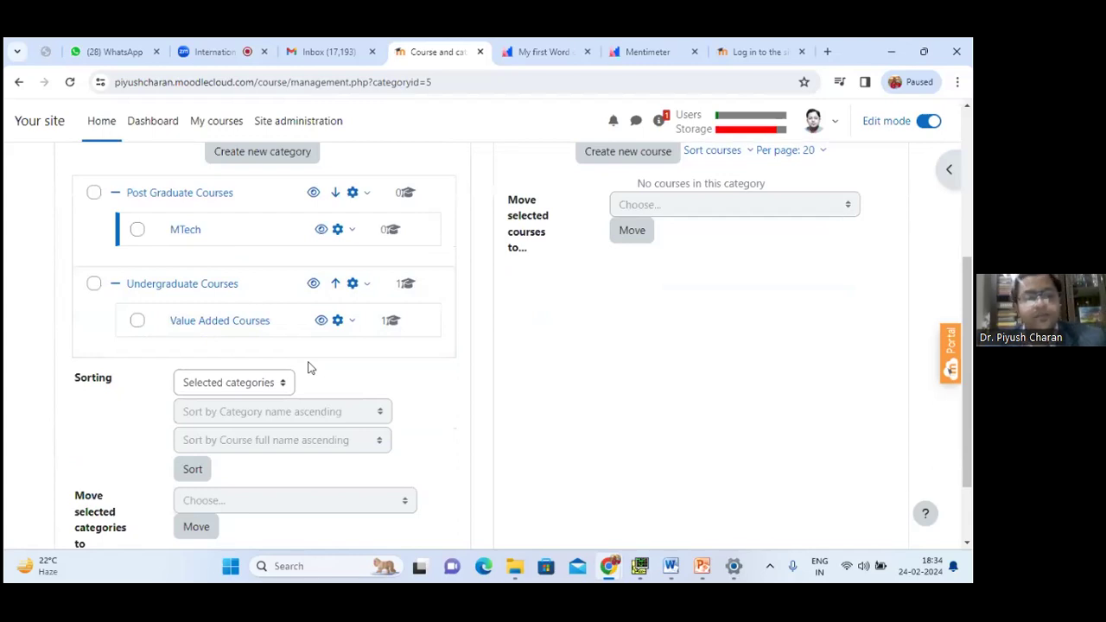
{"action": "scroll", "coordinate": [553, 432], "scroll_direction": "down", "scroll_amount": 1}
{"action": "scroll", "coordinate": [592, 423], "scroll_direction": "up", "scroll_amount": 2}
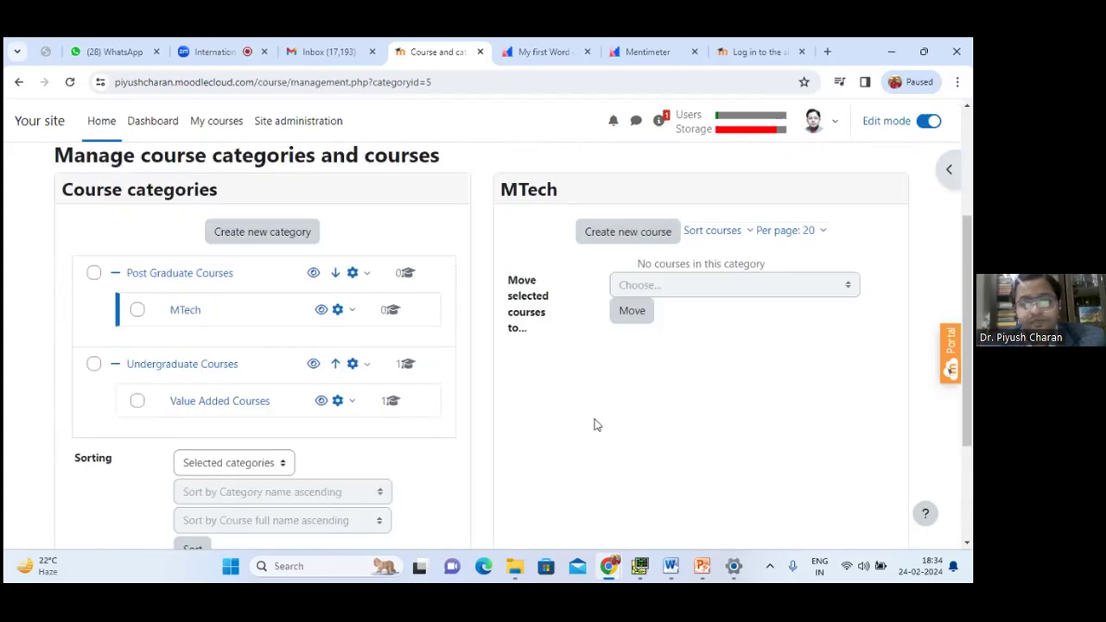
{"action": "scroll", "coordinate": [594, 424], "scroll_direction": "up", "scroll_amount": 2}
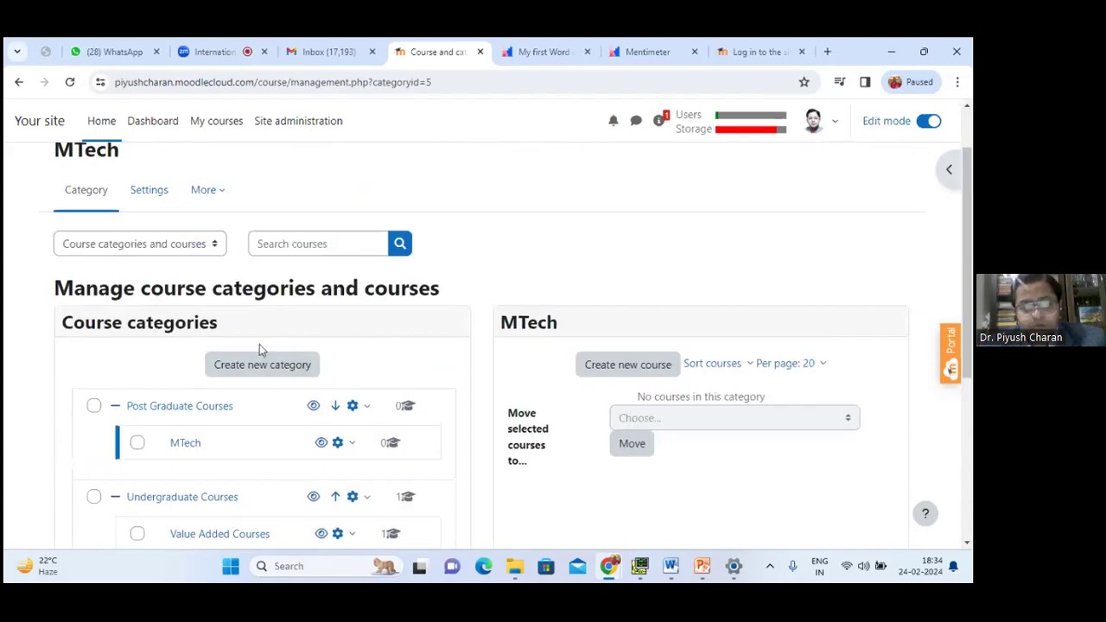
{"action": "scroll", "coordinate": [259, 346], "scroll_direction": "up", "scroll_amount": 1}
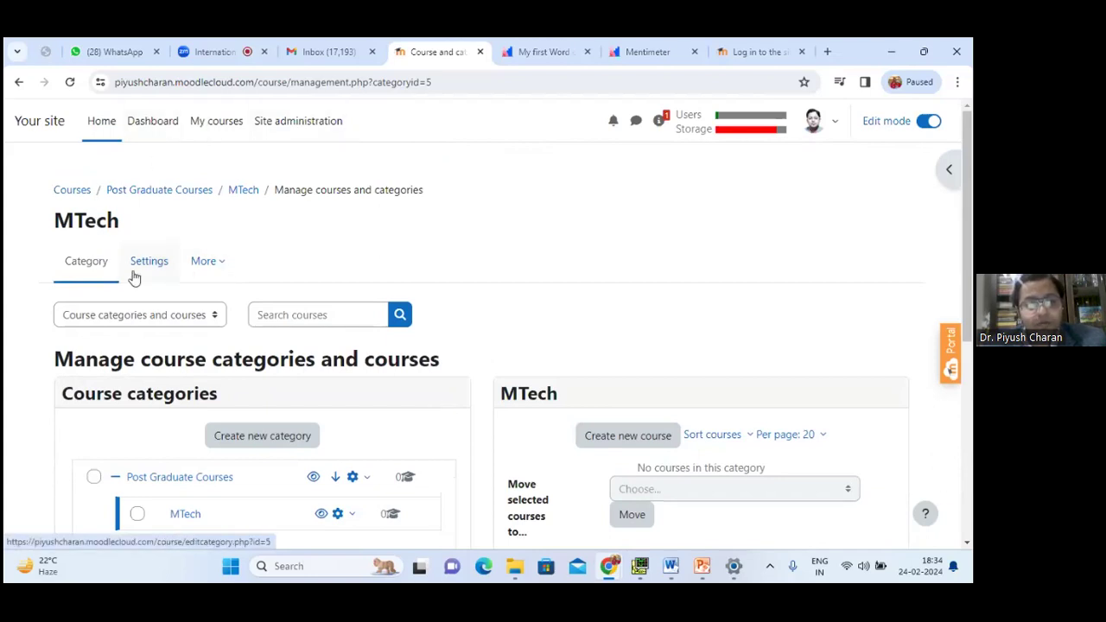
{"action": "scroll", "coordinate": [544, 380], "scroll_direction": "down", "scroll_amount": 1}
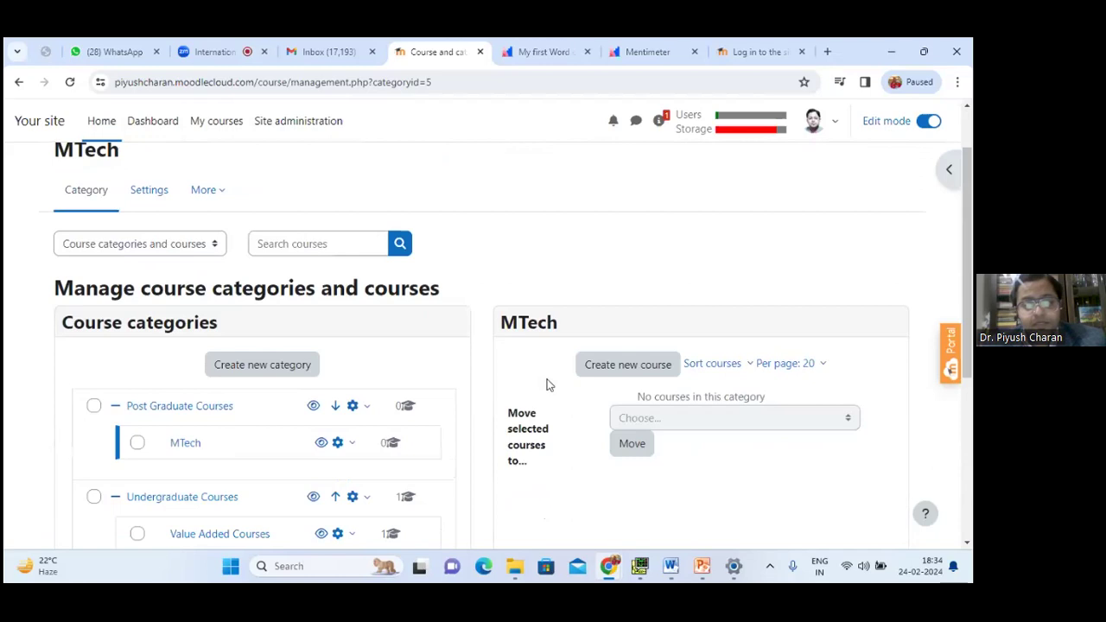
{"action": "scroll", "coordinate": [474, 395], "scroll_direction": "down", "scroll_amount": 2}
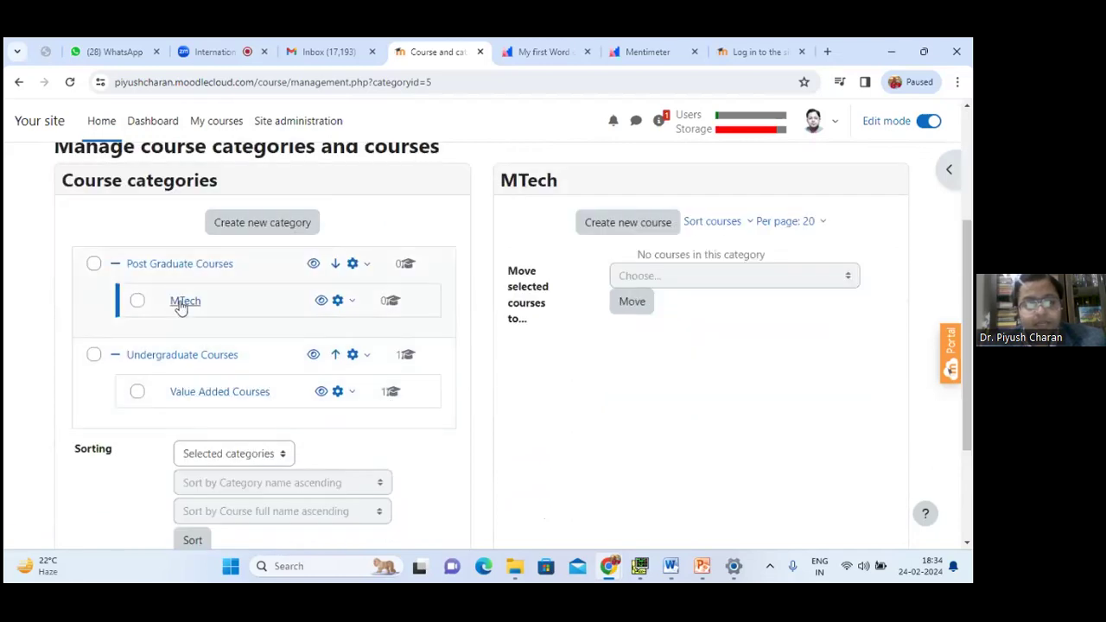
{"action": "left_click", "coordinate": [138, 301]}
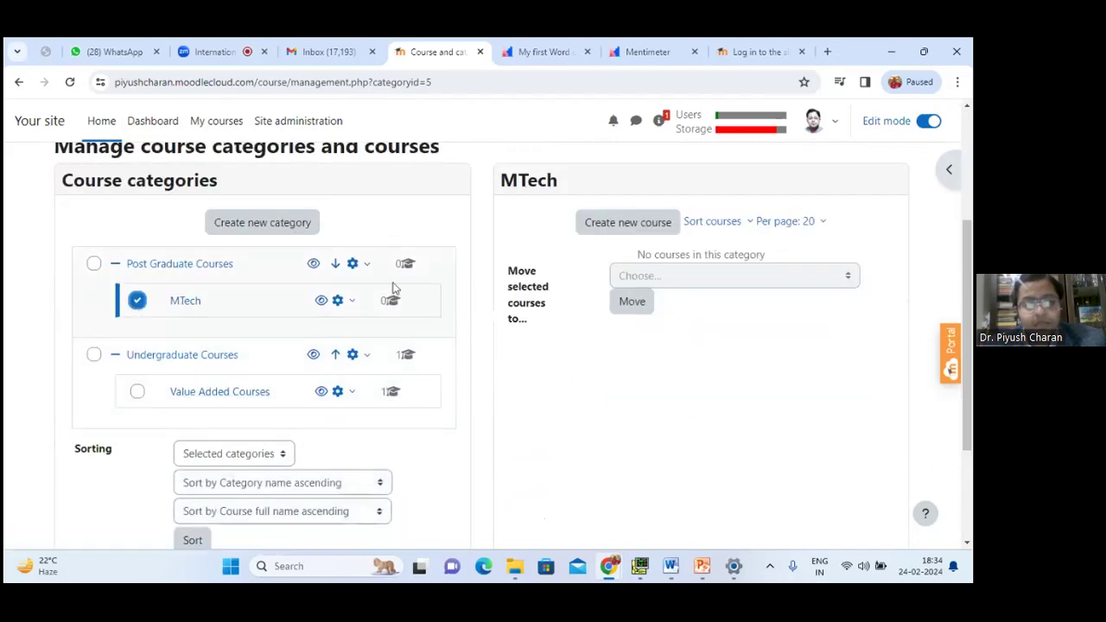
{"action": "left_click", "coordinate": [630, 232]}
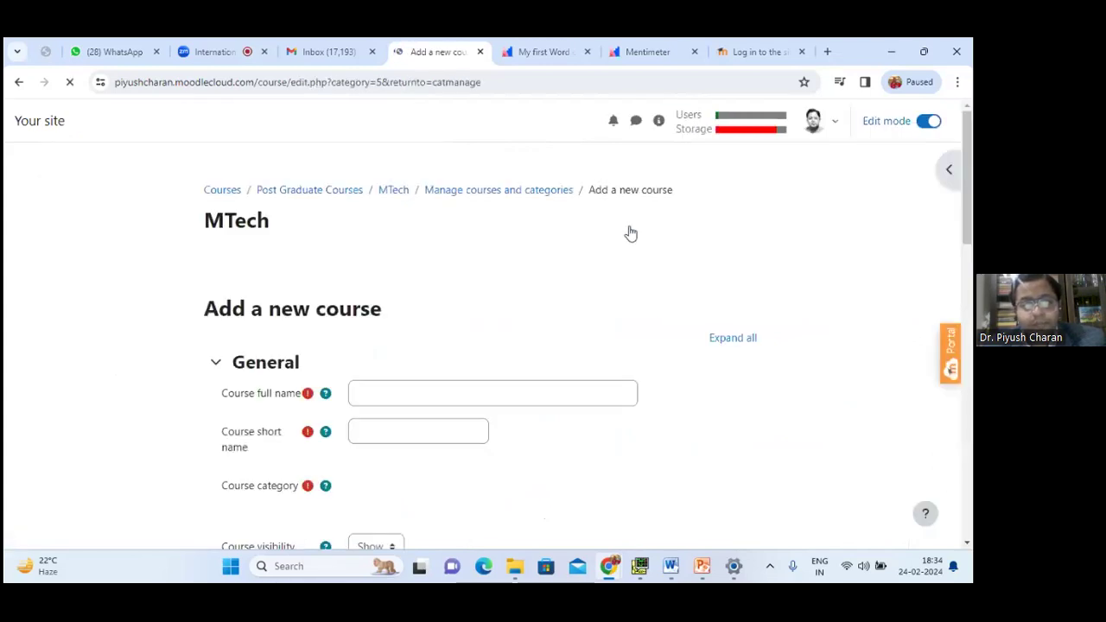
Step: Enter full name 'Advanced Microprocessor and Microcontrollers' and begin the short name ECH518B
{"action": "left_click", "coordinate": [401, 390]}
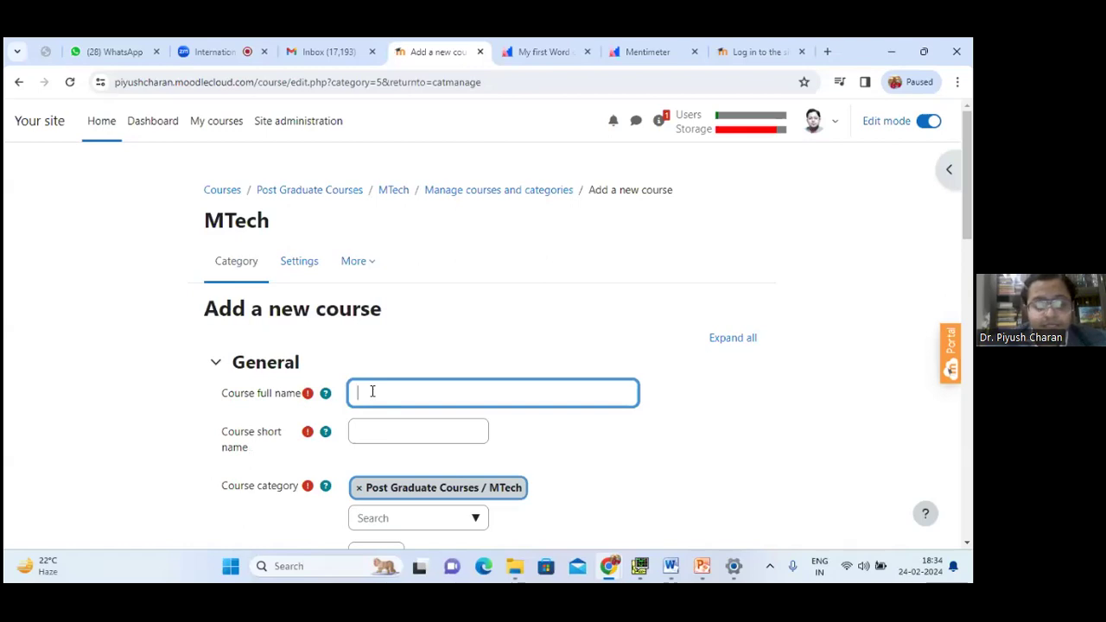
{"action": "type", "text": "van"}
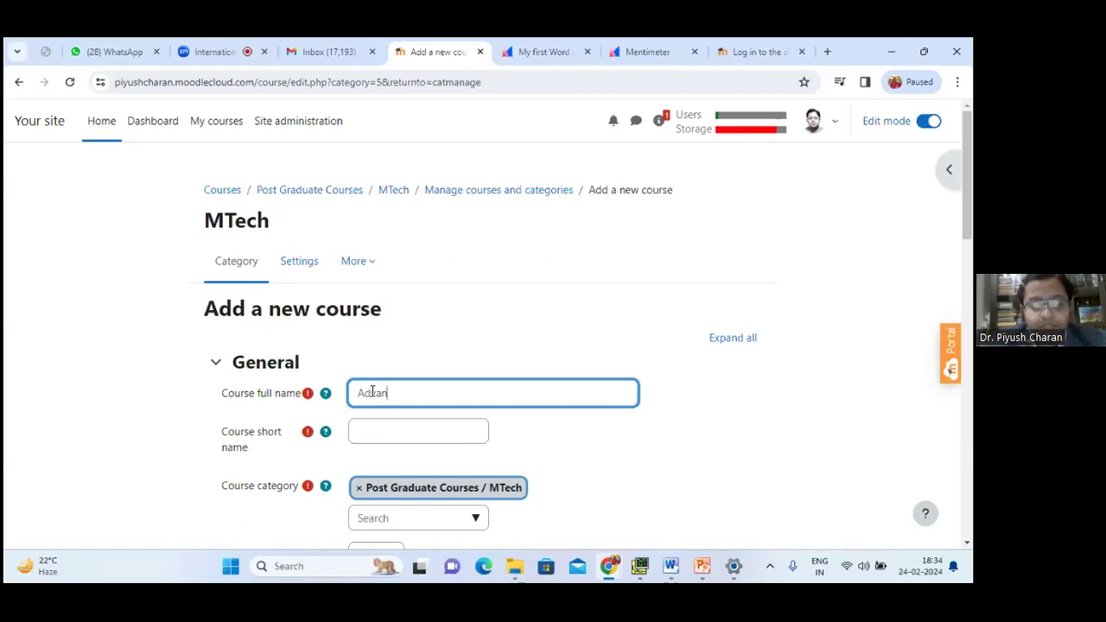
{"action": "type", "text": "ced Microproce"}
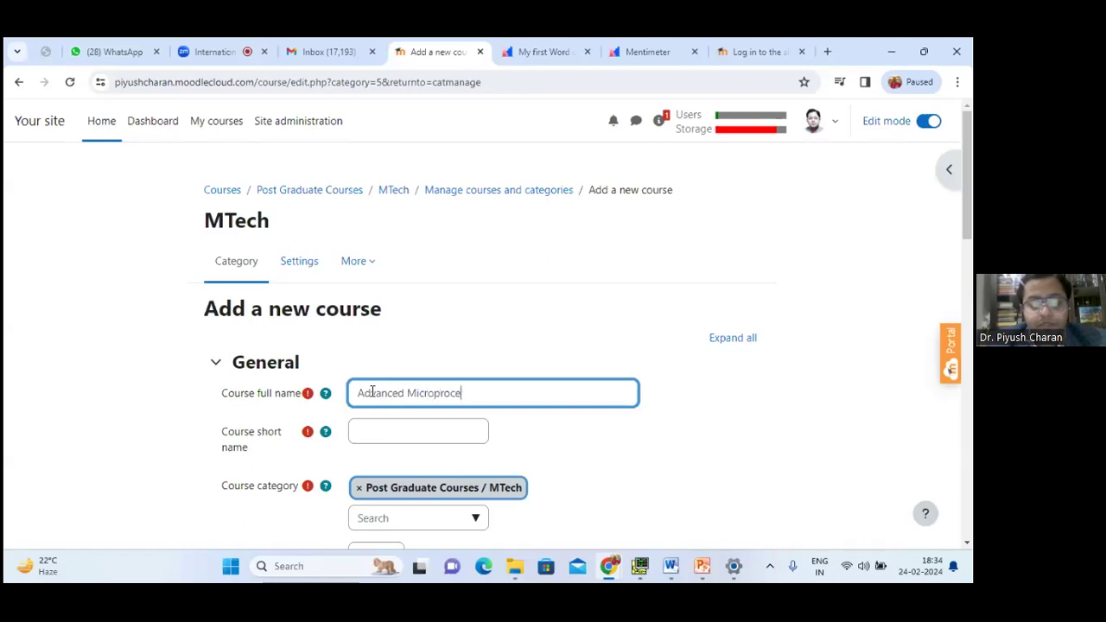
{"action": "type", "text": "ssor and Micr"}
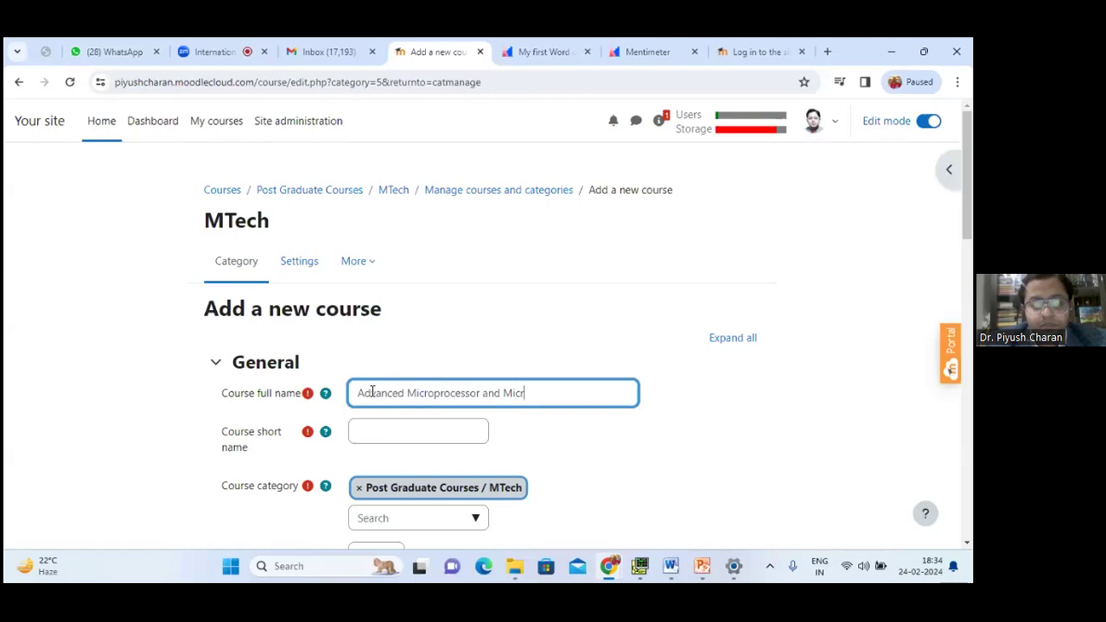
{"action": "type", "text": "ocontr"}
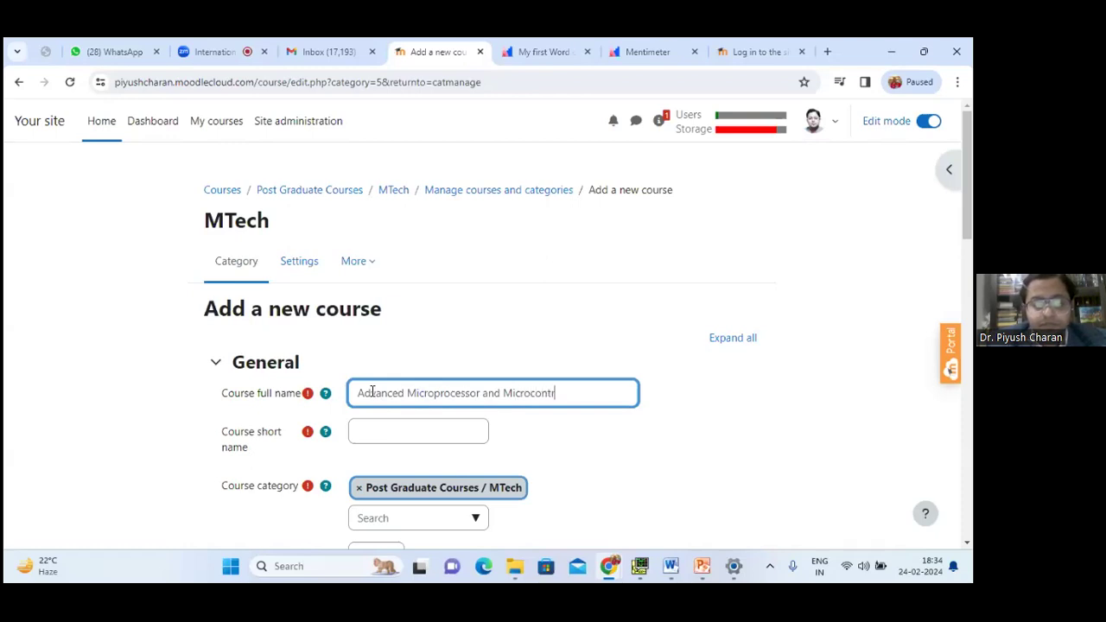
{"action": "type", "text": "ollers"}
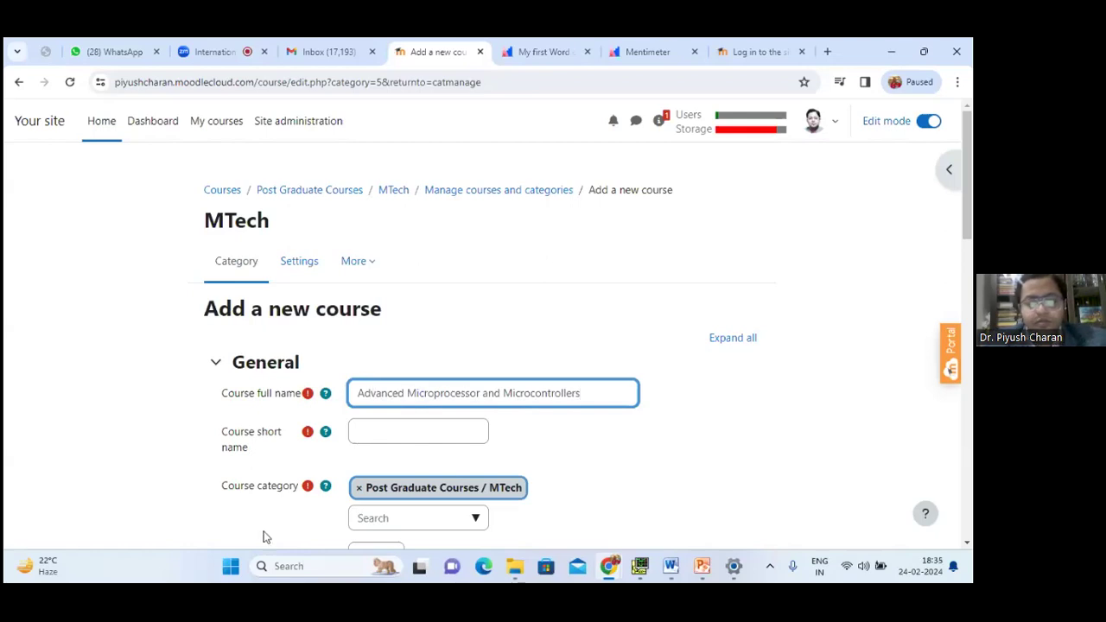
{"action": "left_click", "coordinate": [436, 433]}
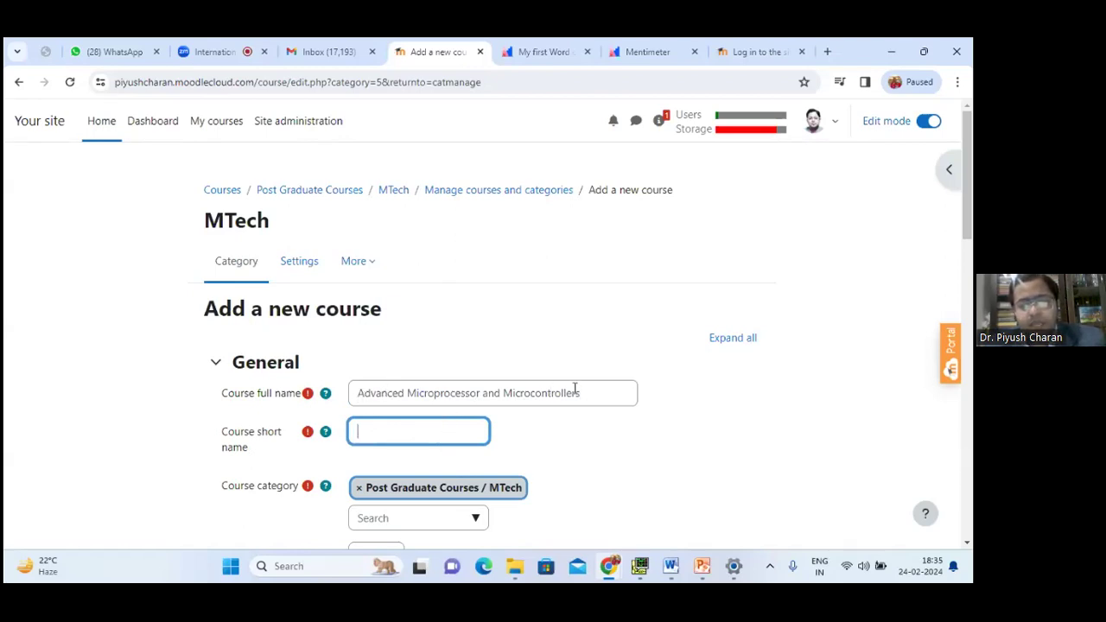
{"action": "type", "text": "ECH"}
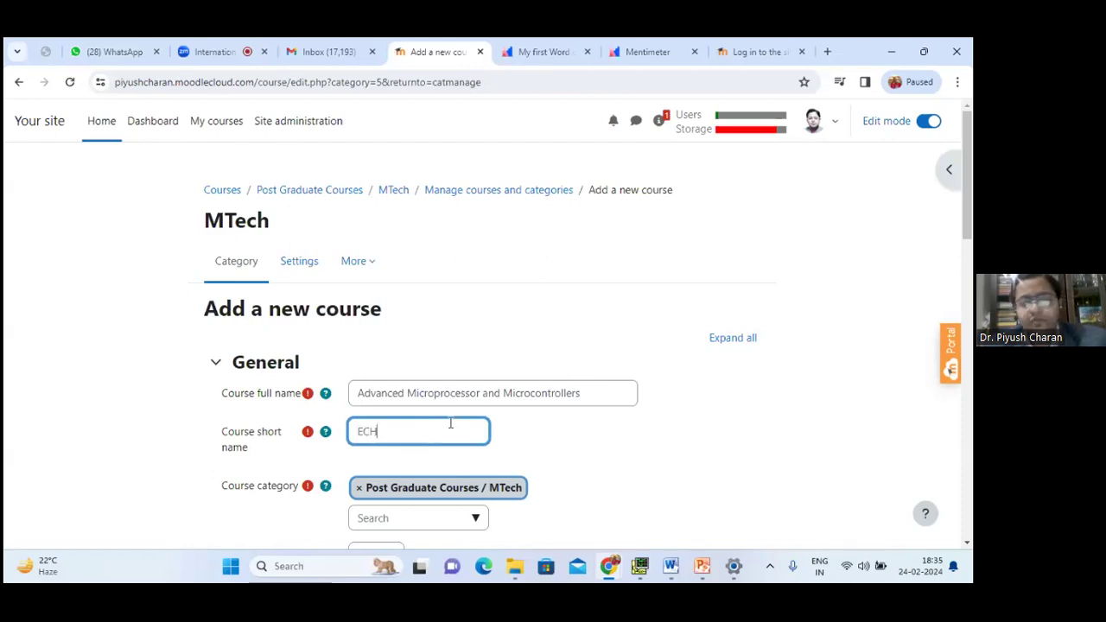
{"action": "type", "text": "518B"}
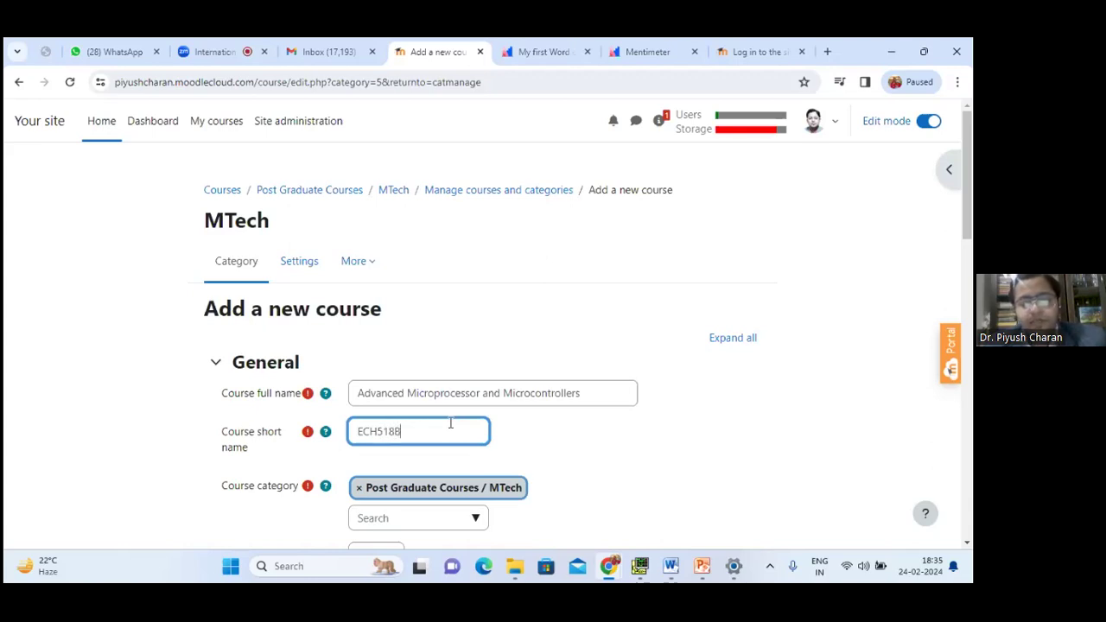
Step: Set the course start date to 1 January 2024
{"action": "scroll", "coordinate": [553, 429], "scroll_direction": "down", "scroll_amount": 2}
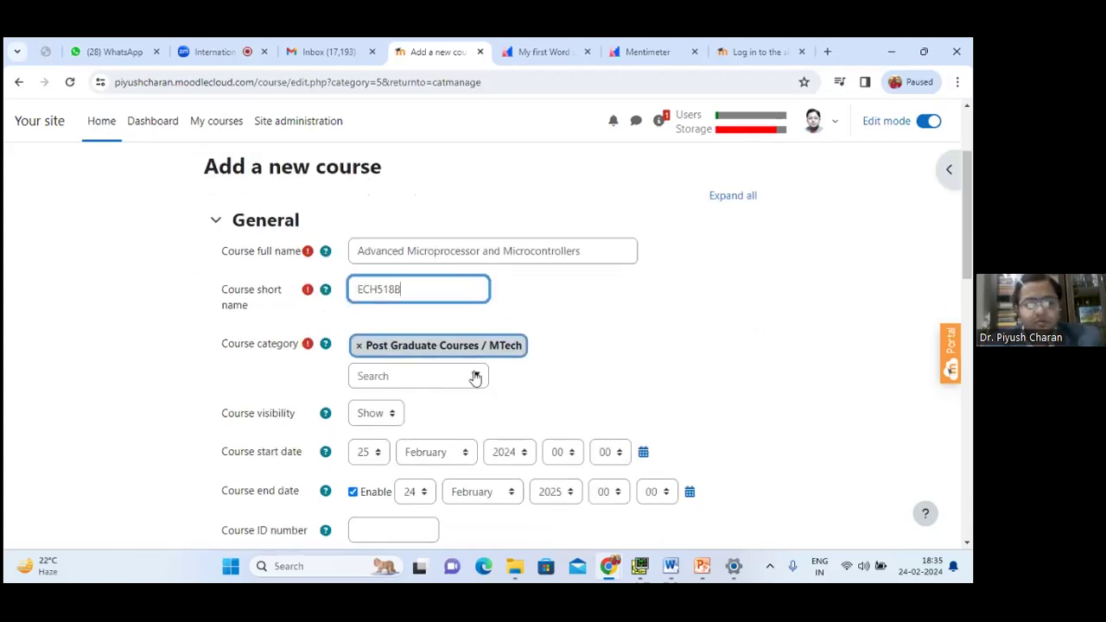
{"action": "left_click", "coordinate": [366, 452]}
{"action": "scroll", "coordinate": [372, 234], "scroll_direction": "up", "scroll_amount": 2}
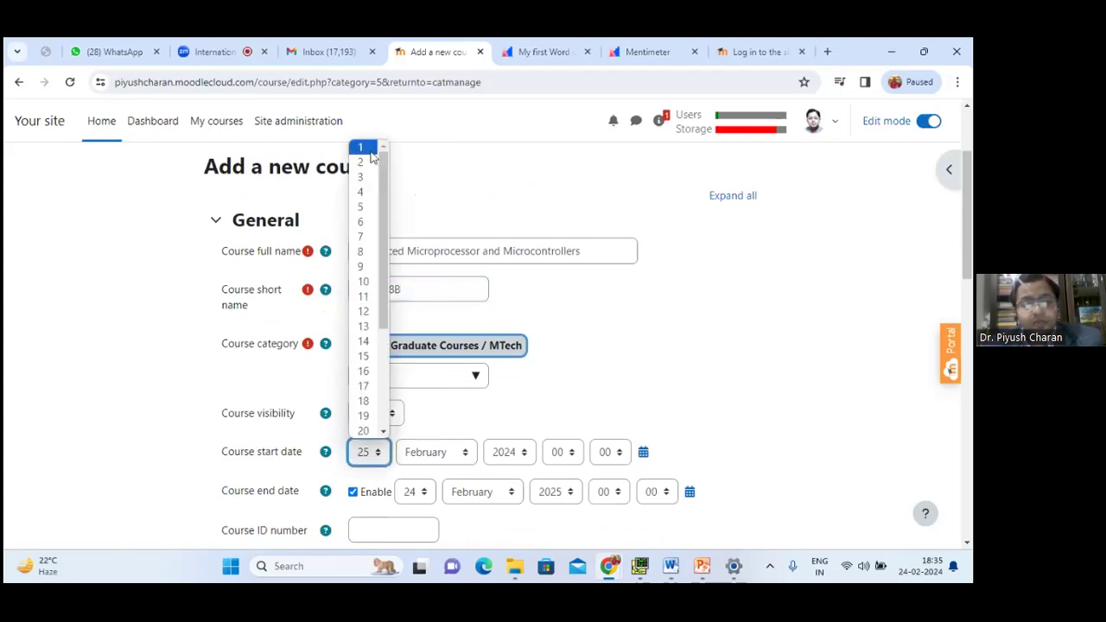
{"action": "left_click", "coordinate": [370, 152]}
{"action": "left_click", "coordinate": [454, 461]}
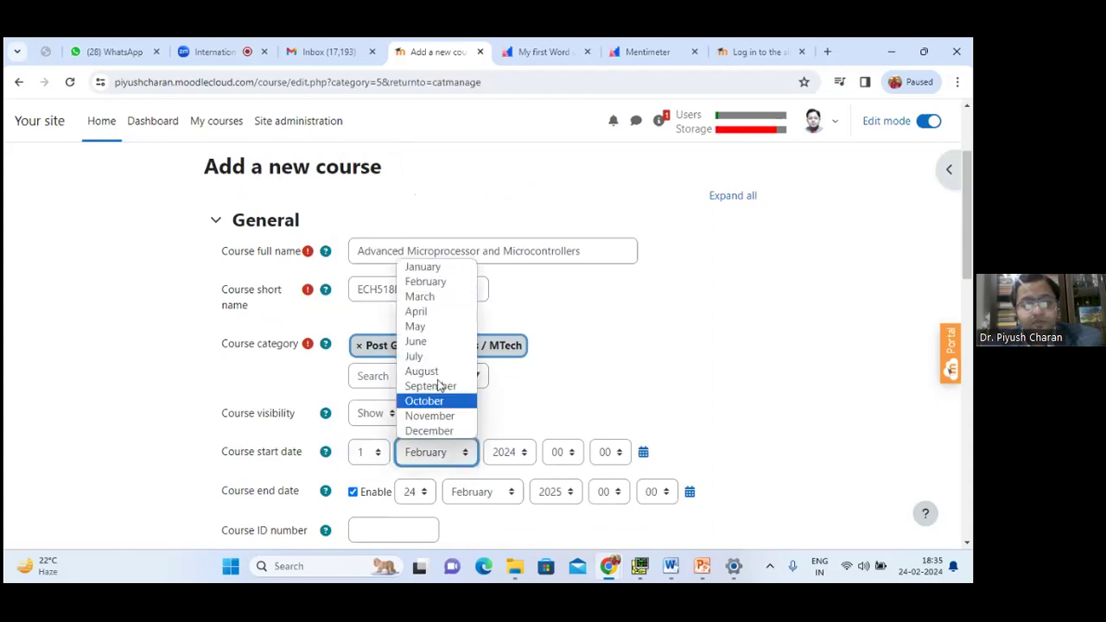
{"action": "left_click", "coordinate": [424, 264]}
{"action": "left_click", "coordinate": [558, 385]}
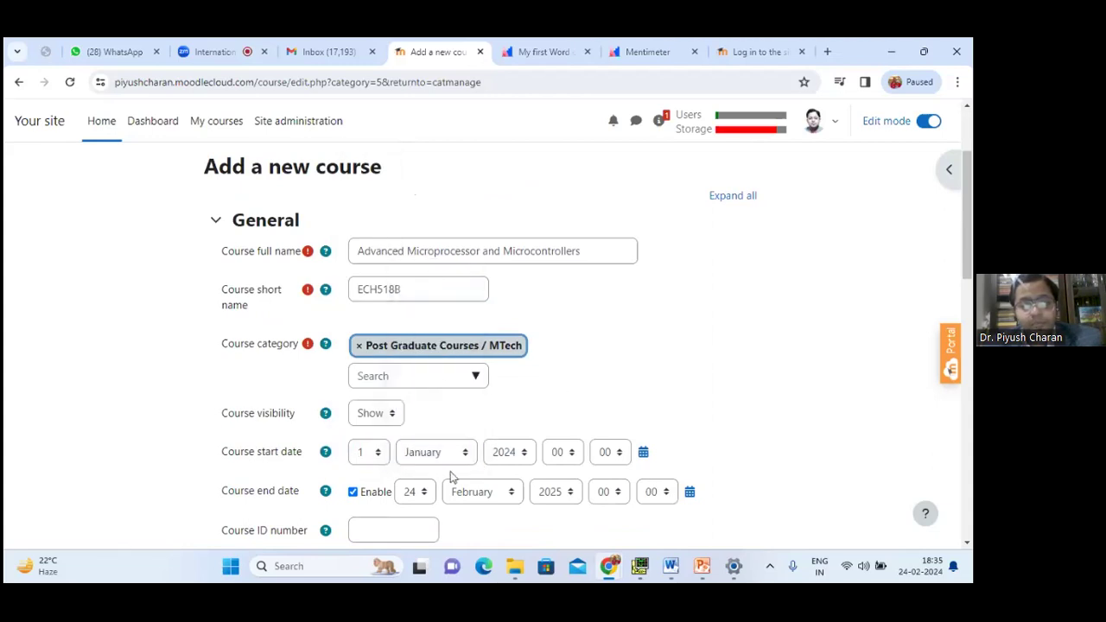
Step: Set the course end date to 30 June 2024
{"action": "left_click", "coordinate": [412, 498]}
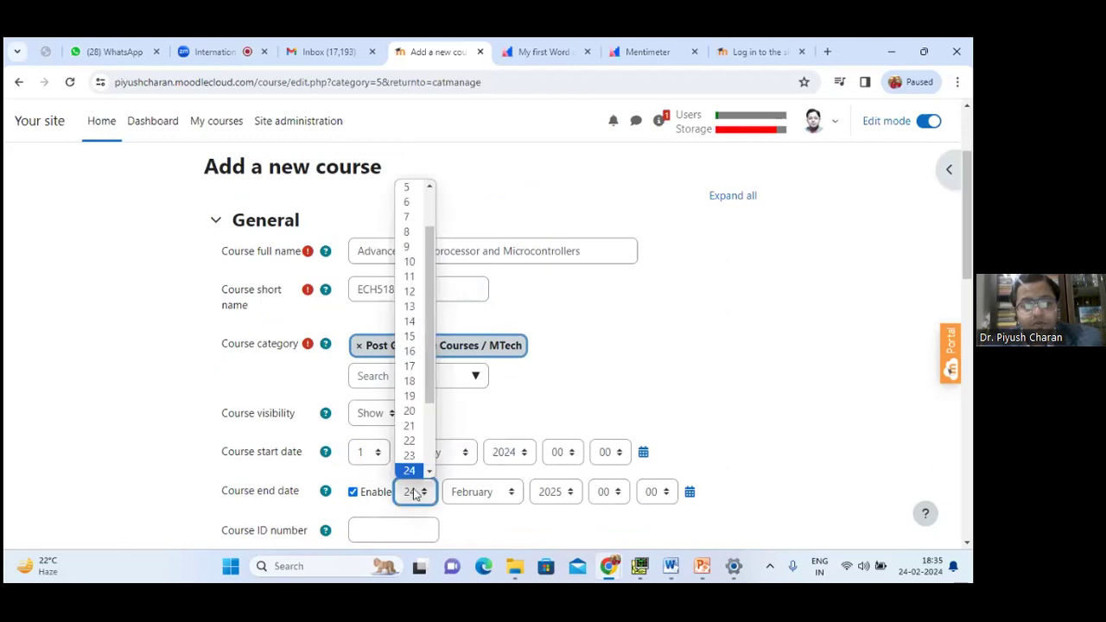
{"action": "scroll", "coordinate": [432, 426], "scroll_direction": "down", "scroll_amount": 1}
{"action": "scroll", "coordinate": [432, 427], "scroll_direction": "down", "scroll_amount": 1}
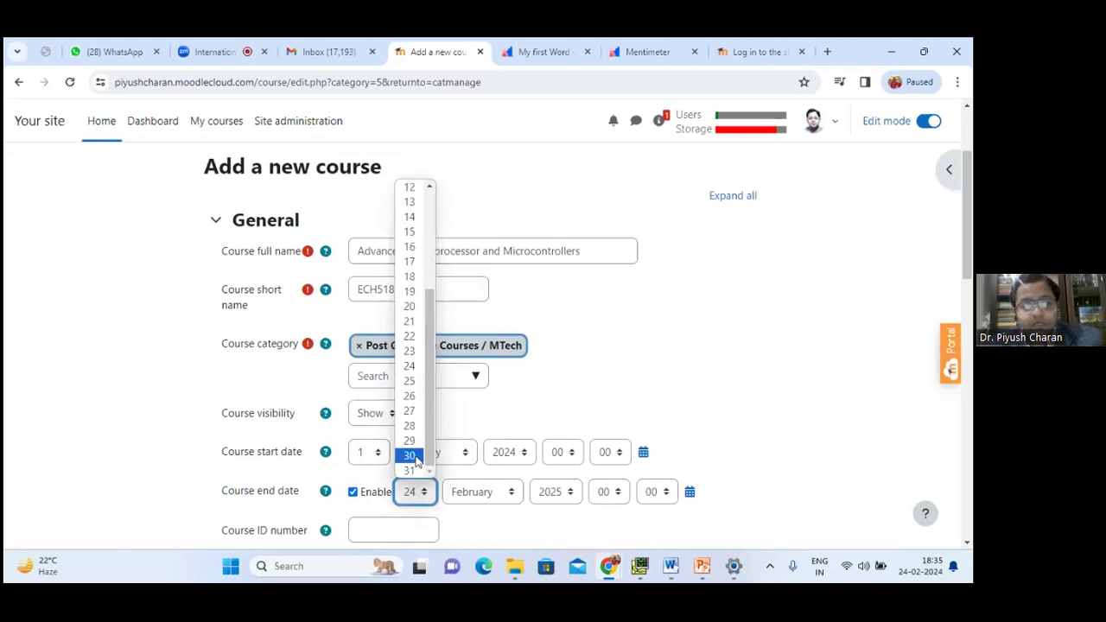
{"action": "left_click", "coordinate": [410, 456]}
{"action": "left_click", "coordinate": [485, 494]}
{"action": "left_click", "coordinate": [480, 382]}
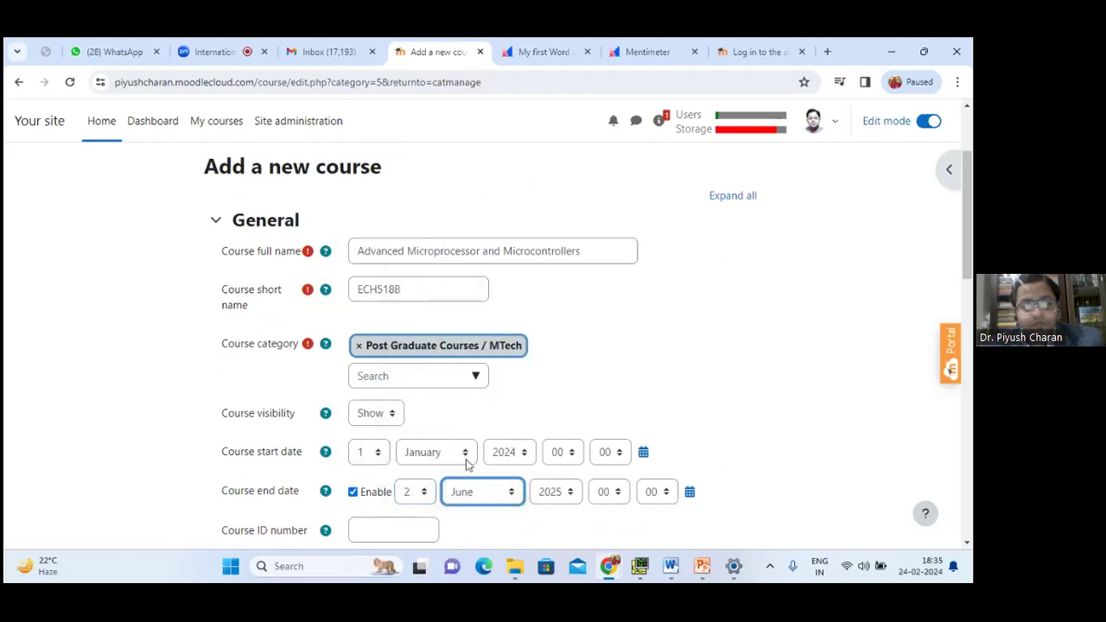
{"action": "left_click", "coordinate": [414, 491]}
{"action": "scroll", "coordinate": [433, 415], "scroll_direction": "down", "scroll_amount": 3}
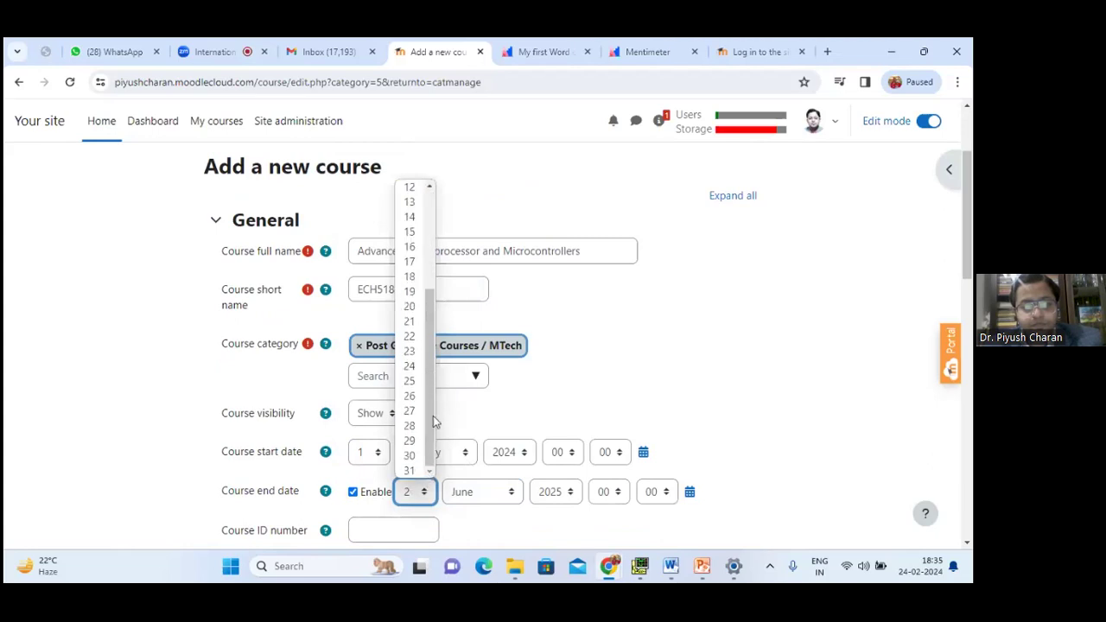
{"action": "left_click", "coordinate": [410, 454]}
{"action": "left_click", "coordinate": [546, 494]}
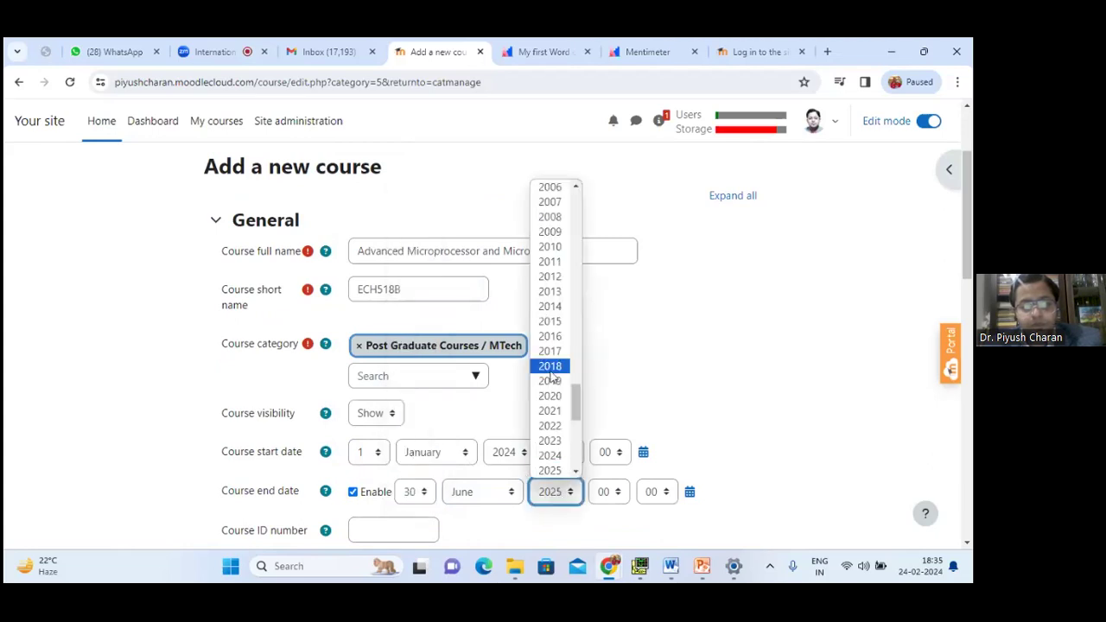
{"action": "left_click", "coordinate": [551, 454]}
{"action": "scroll", "coordinate": [432, 483], "scroll_direction": "down", "scroll_amount": 1}
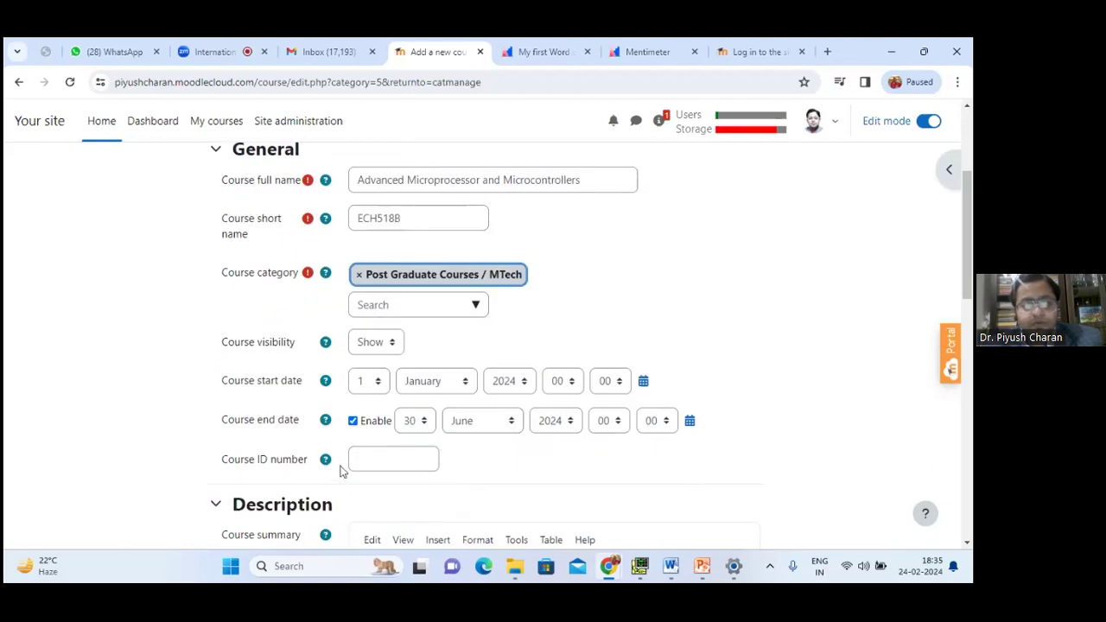
{"action": "scroll", "coordinate": [346, 469], "scroll_direction": "down", "scroll_amount": 2}
{"action": "scroll", "coordinate": [316, 407], "scroll_direction": "down", "scroll_amount": 3}
Step: Enter the summary 'This course is about advanced microcontrollers and mi' and save and display the course
{"action": "left_click", "coordinate": [378, 261]}
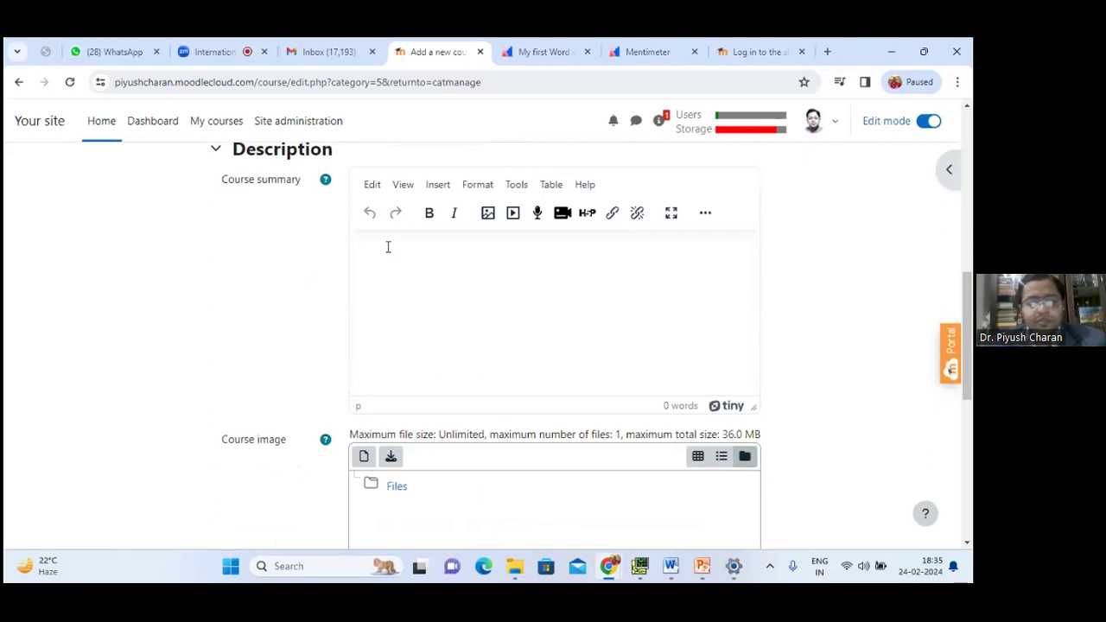
{"action": "type", "text": "This cou"}
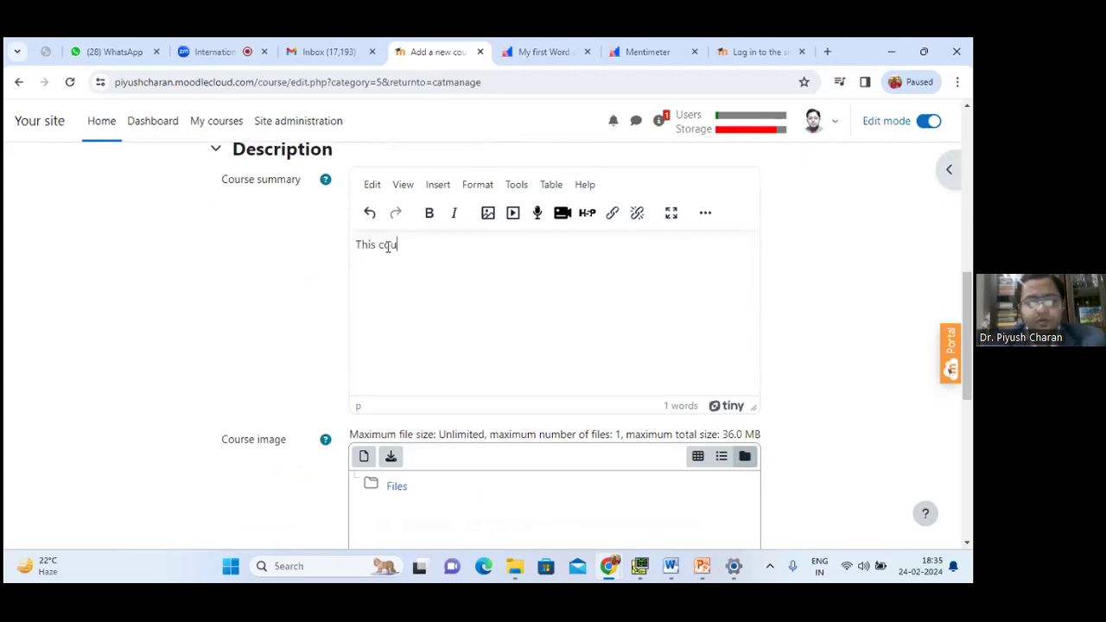
{"action": "type", "text": "rse is about advanced microco"}
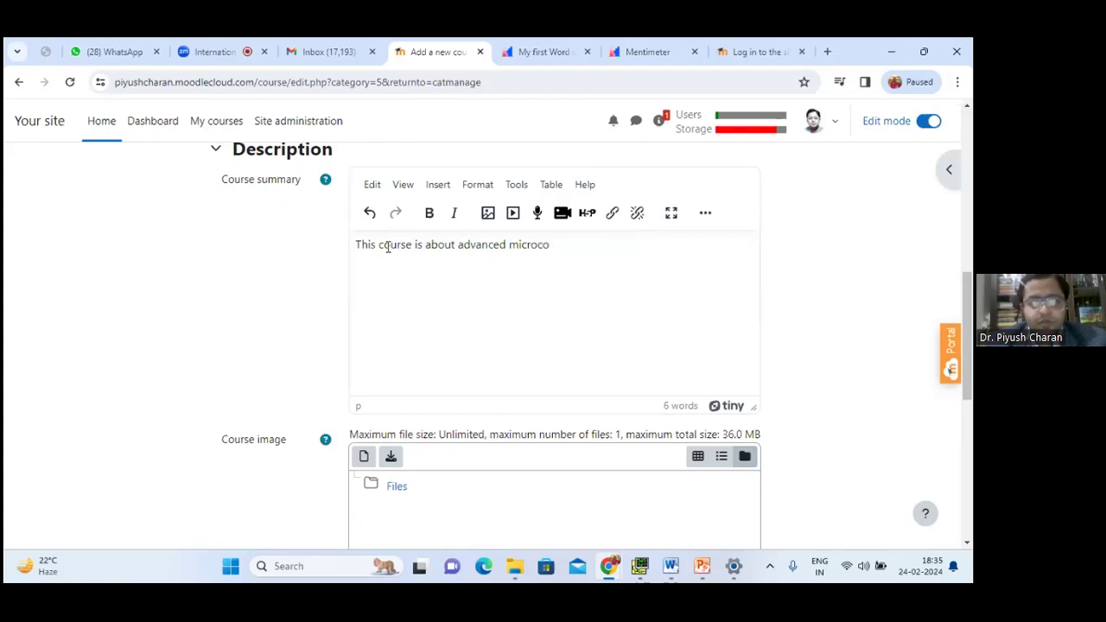
{"action": "type", "text": "ntrollers and microprocessors"}
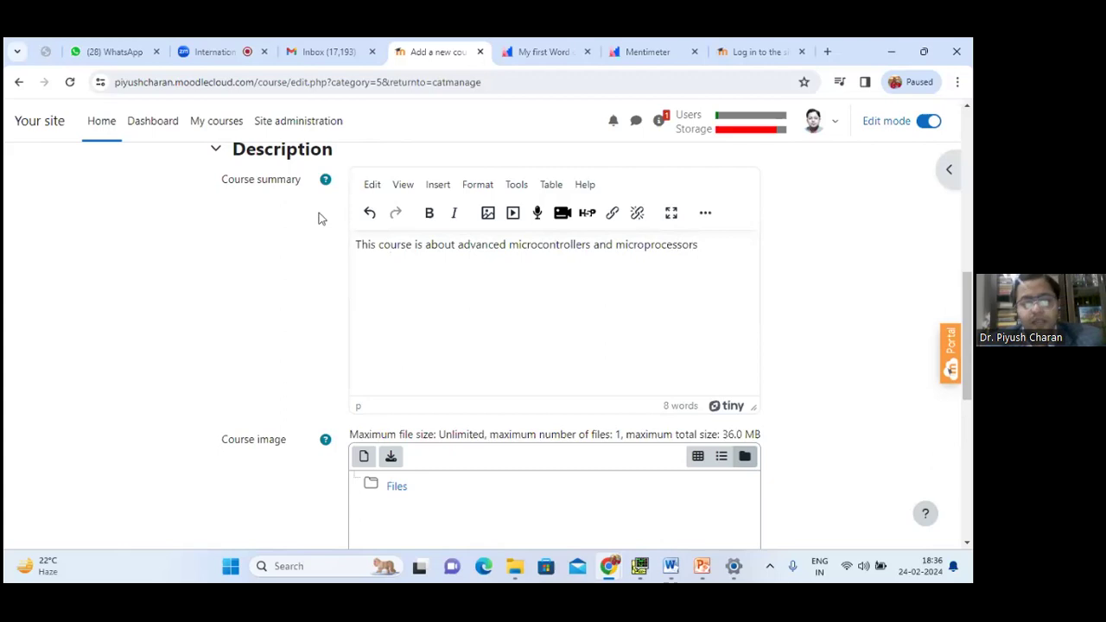
{"action": "scroll", "coordinate": [372, 251], "scroll_direction": "down", "scroll_amount": 3}
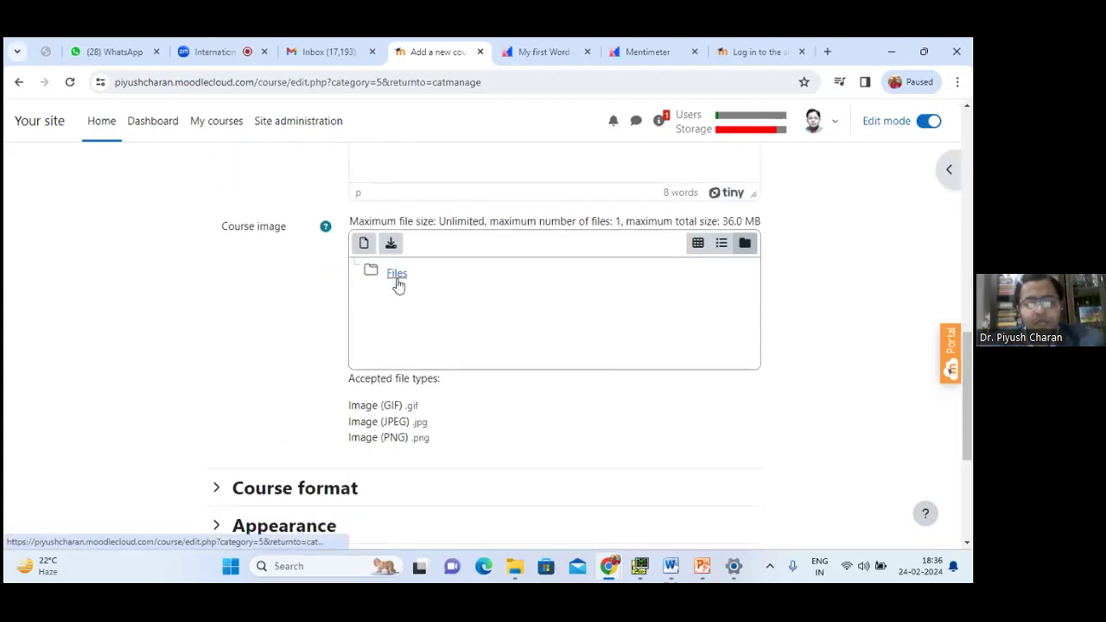
{"action": "scroll", "coordinate": [391, 301], "scroll_direction": "down", "scroll_amount": 1}
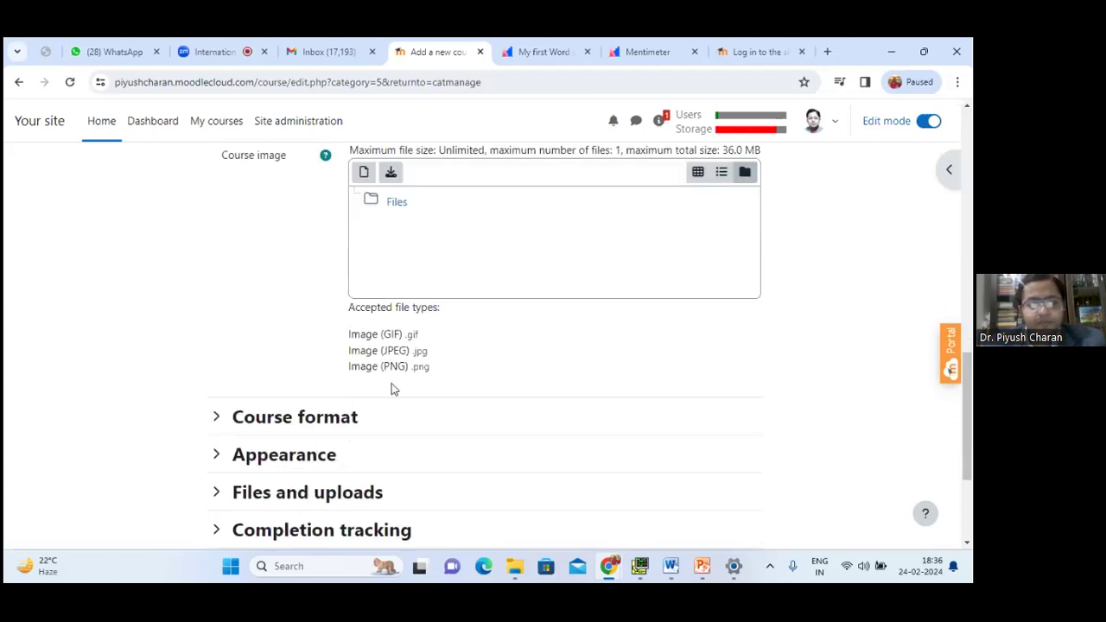
{"action": "scroll", "coordinate": [380, 427], "scroll_direction": "down", "scroll_amount": 3}
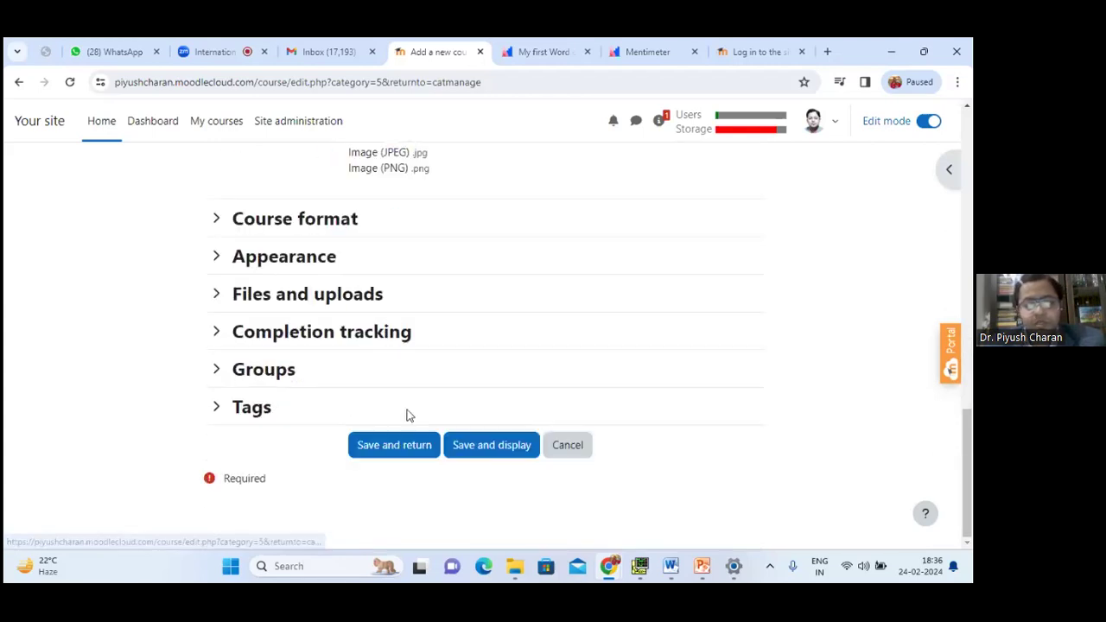
{"action": "scroll", "coordinate": [420, 251], "scroll_direction": "up", "scroll_amount": 4}
{"action": "scroll", "coordinate": [470, 430], "scroll_direction": "down", "scroll_amount": 4}
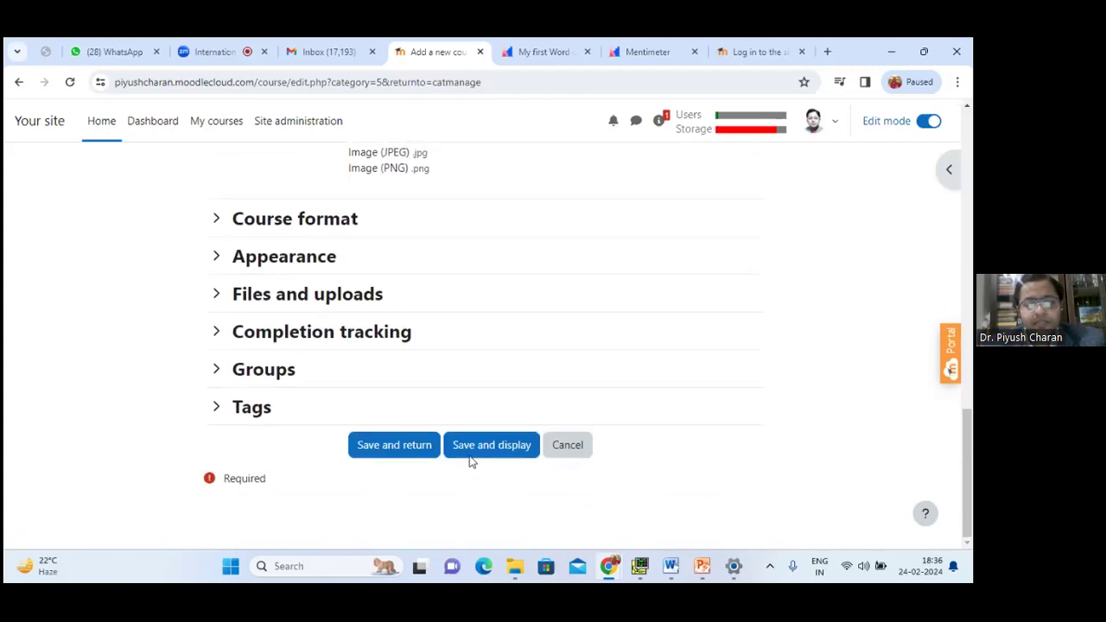
{"action": "left_click", "coordinate": [491, 445]}
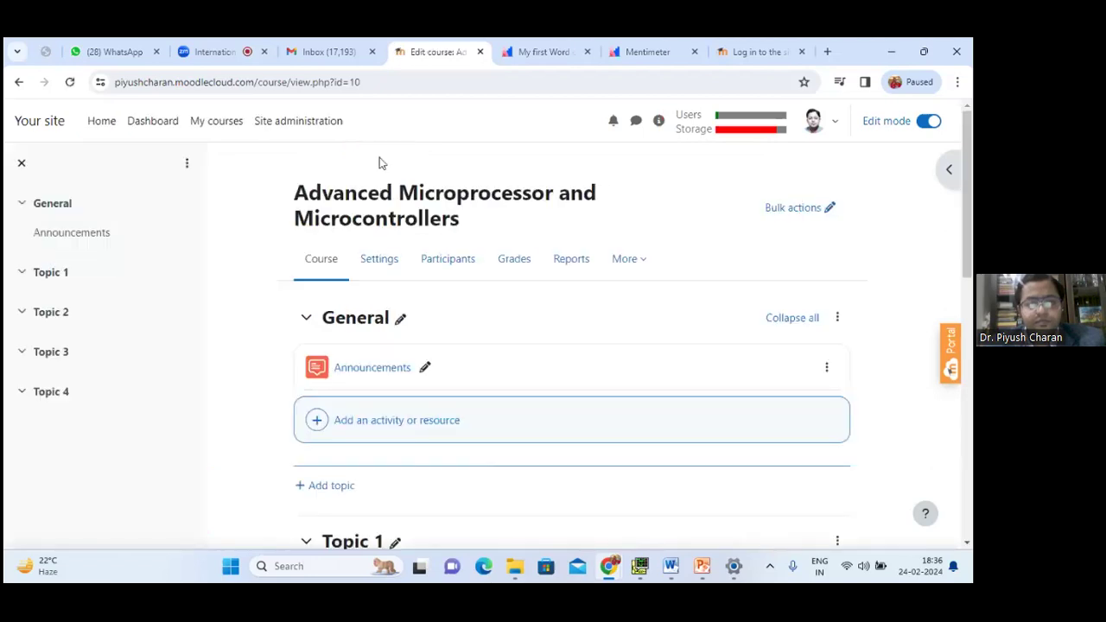
Step: Scroll the new course page to view its General section and Topics 1–4
{"action": "scroll", "coordinate": [481, 277], "scroll_direction": "down", "scroll_amount": 2}
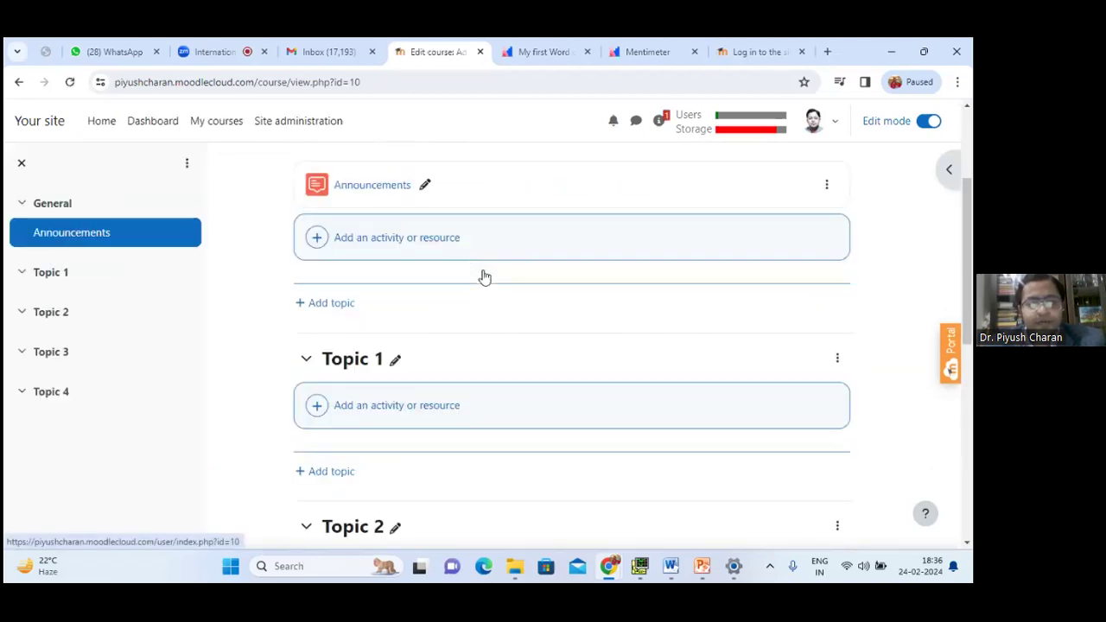
{"action": "scroll", "coordinate": [457, 268], "scroll_direction": "up", "scroll_amount": 1}
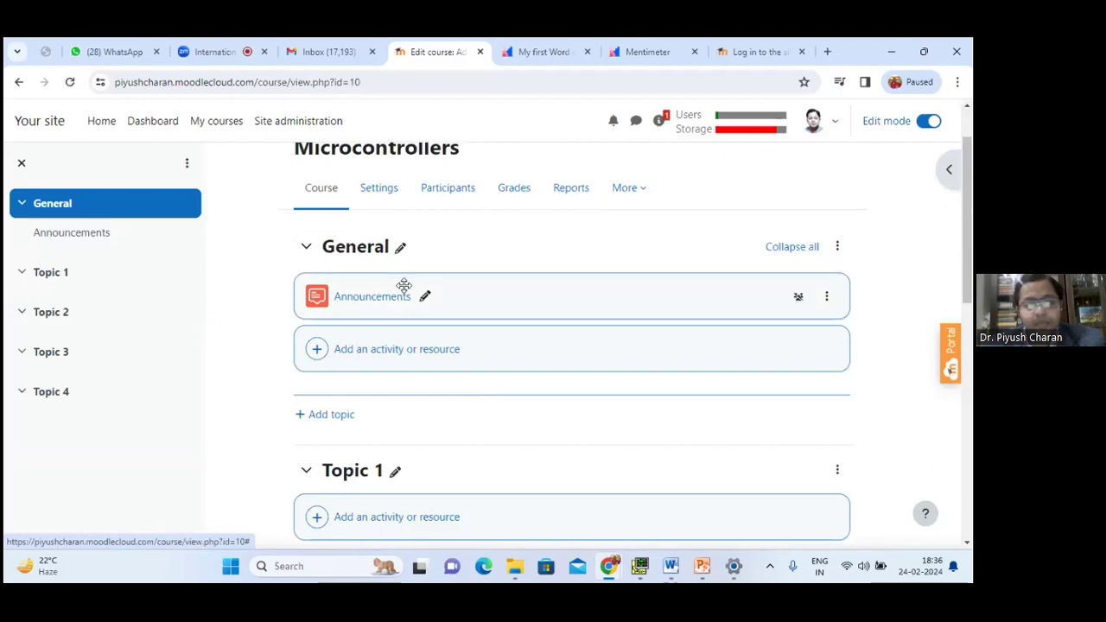
{"action": "left_click", "coordinate": [372, 350]}
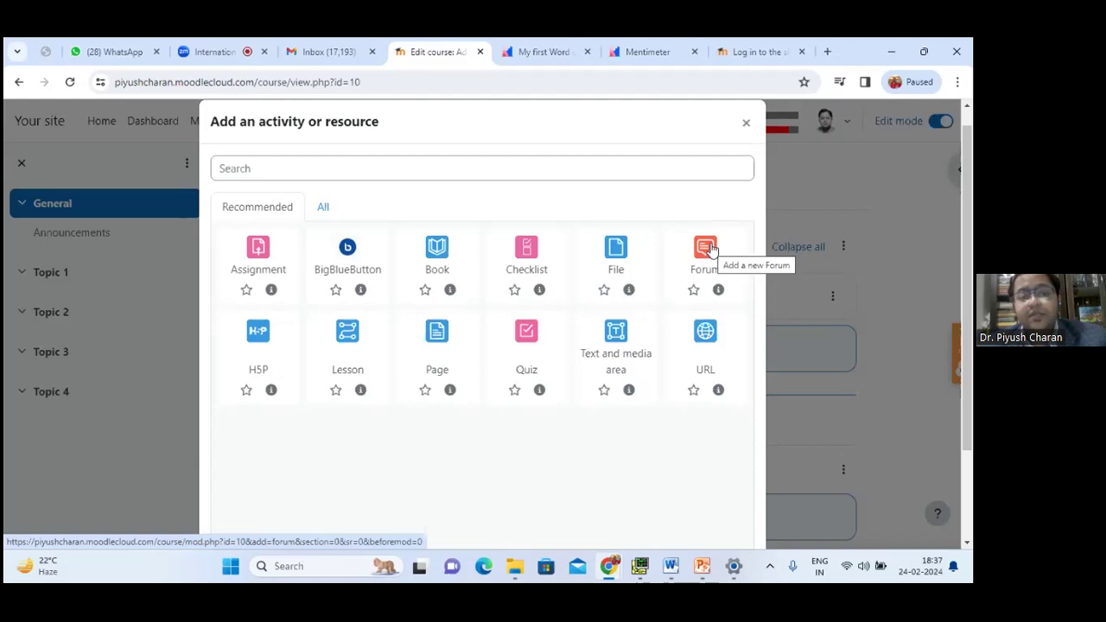
{"action": "left_click", "coordinate": [747, 123]}
{"action": "left_click", "coordinate": [373, 356]}
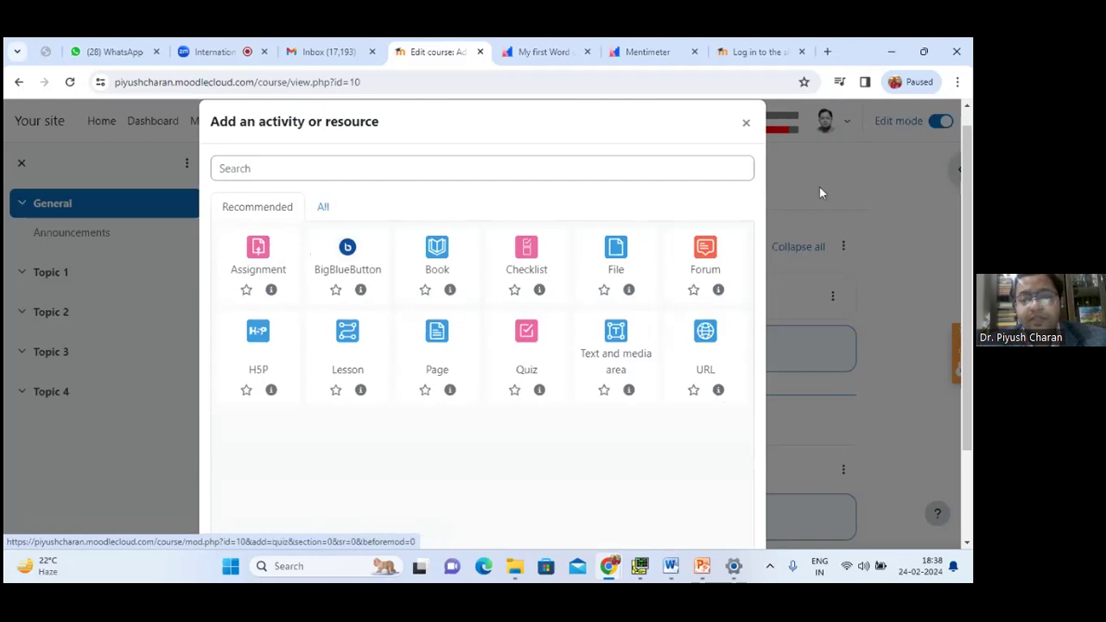
{"action": "left_click", "coordinate": [746, 126]}
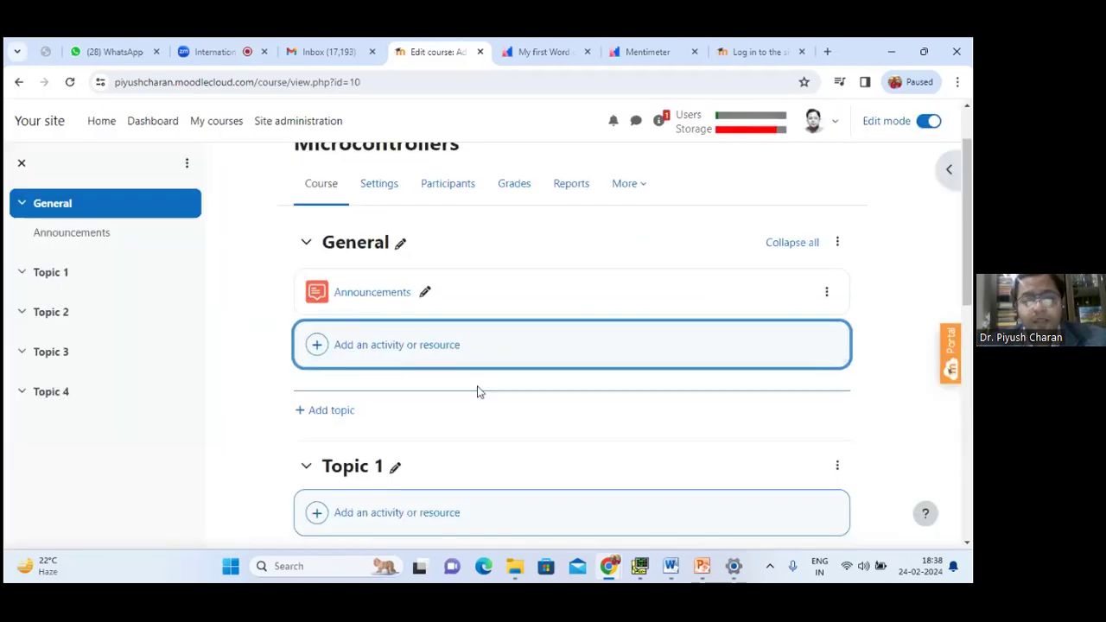
Step: Rename Topic 1 to 'Basics of 8051' and open its Edit topic settings
{"action": "scroll", "coordinate": [322, 347], "scroll_direction": "down", "scroll_amount": 2}
{"action": "left_click", "coordinate": [394, 330]}
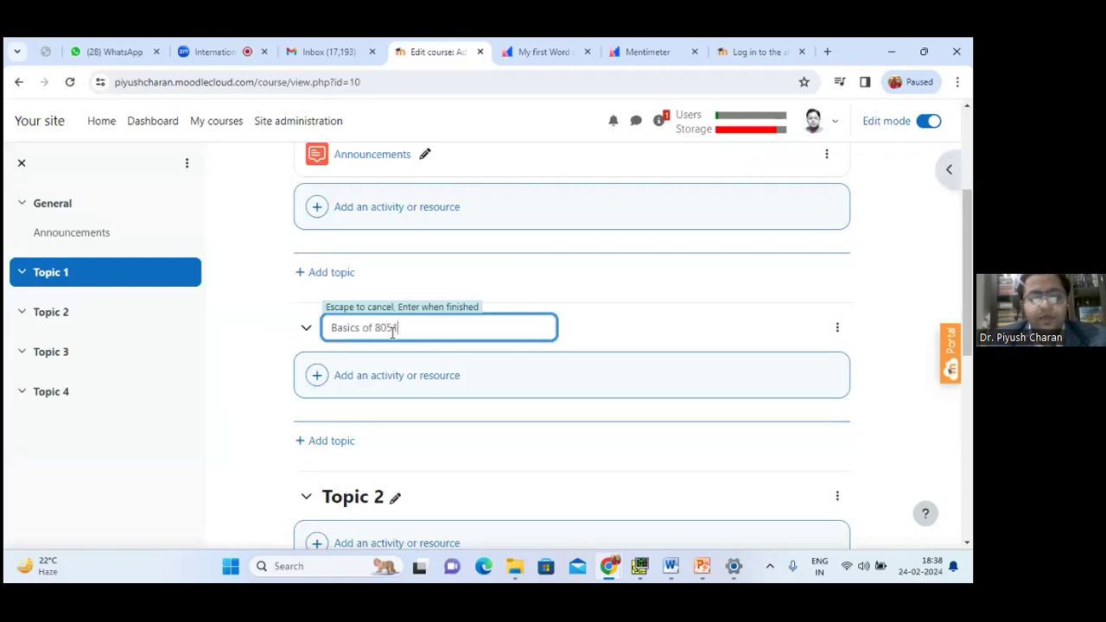
{"action": "key", "text": "Return"}
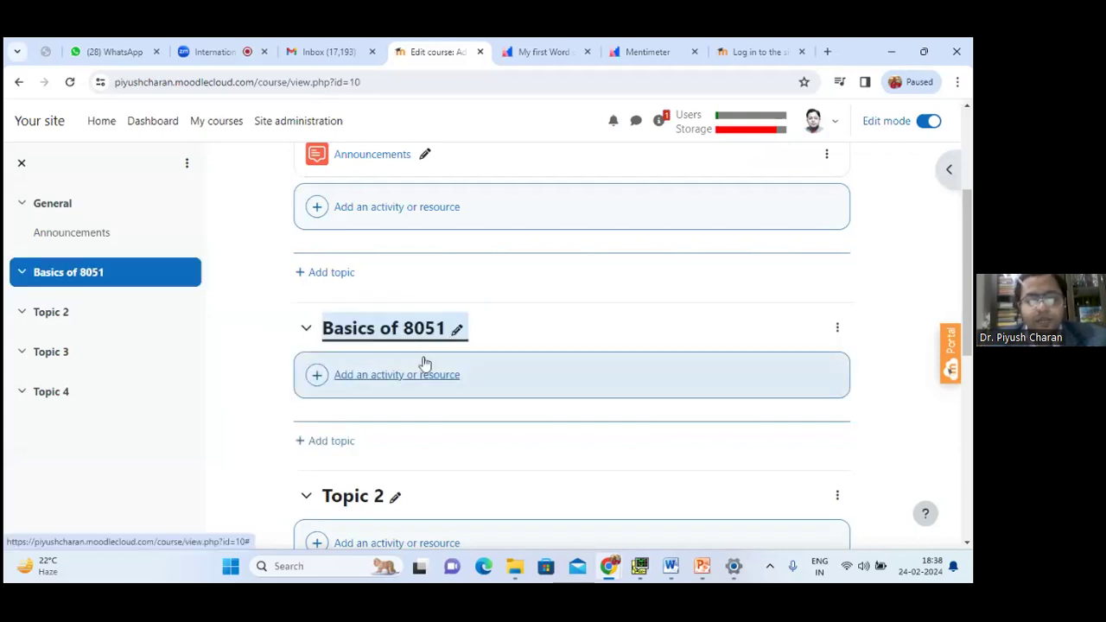
{"action": "left_click", "coordinate": [837, 327]}
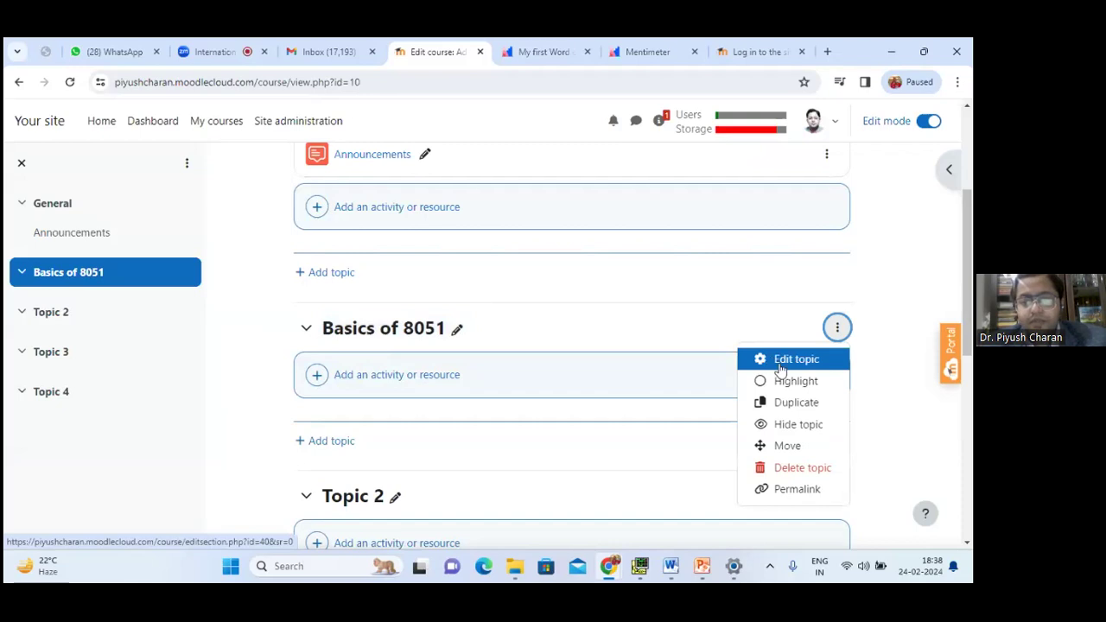
{"action": "left_click", "coordinate": [780, 368]}
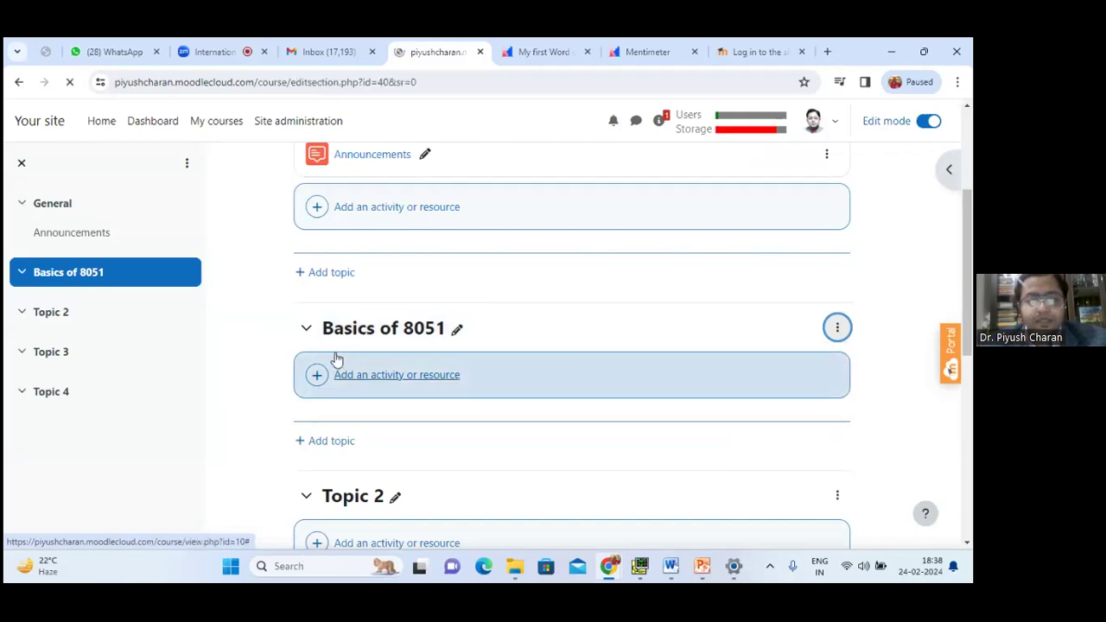
Step: Expand the section's Restrict access settings and add a Date restriction
{"action": "scroll", "coordinate": [496, 419], "scroll_direction": "down", "scroll_amount": 2}
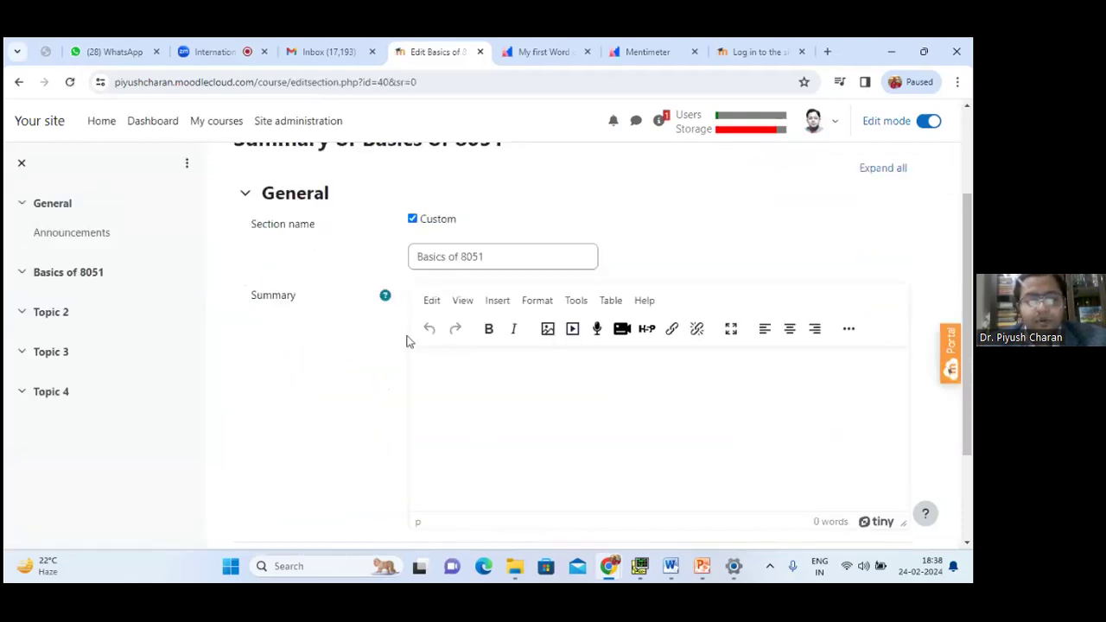
{"action": "scroll", "coordinate": [397, 349], "scroll_direction": "down", "scroll_amount": 2}
{"action": "left_click", "coordinate": [247, 422]}
{"action": "scroll", "coordinate": [457, 426], "scroll_direction": "down", "scroll_amount": 1}
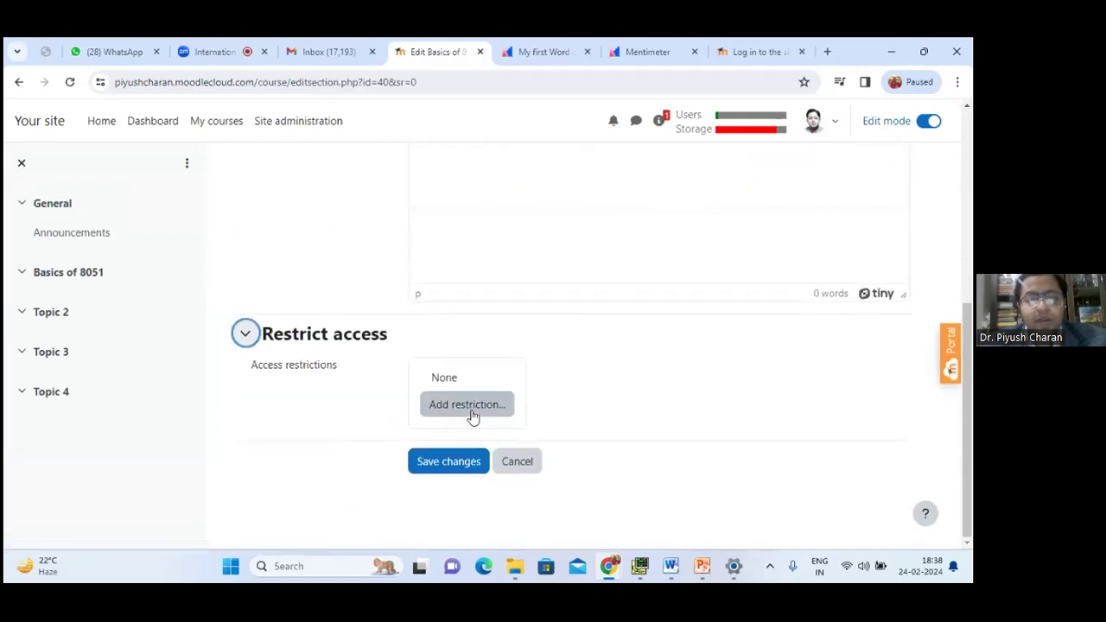
{"action": "scroll", "coordinate": [473, 417], "scroll_direction": "up", "scroll_amount": 3}
{"action": "scroll", "coordinate": [473, 418], "scroll_direction": "down", "scroll_amount": 3}
{"action": "scroll", "coordinate": [472, 418], "scroll_direction": "up", "scroll_amount": 1}
{"action": "scroll", "coordinate": [473, 418], "scroll_direction": "up", "scroll_amount": 1}
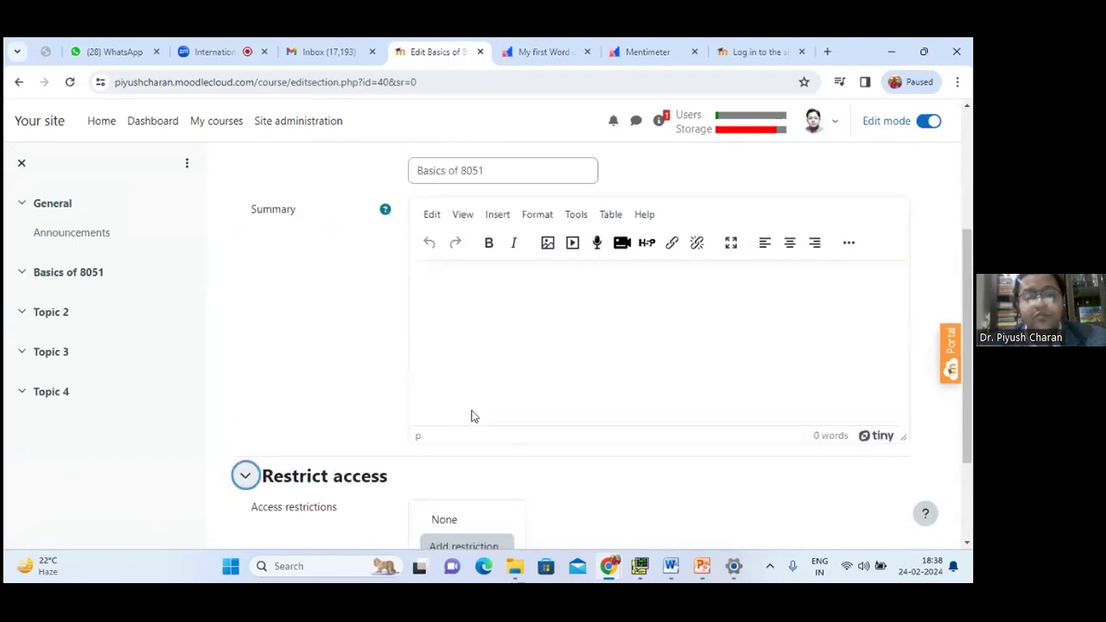
{"action": "scroll", "coordinate": [473, 418], "scroll_direction": "down", "scroll_amount": 2}
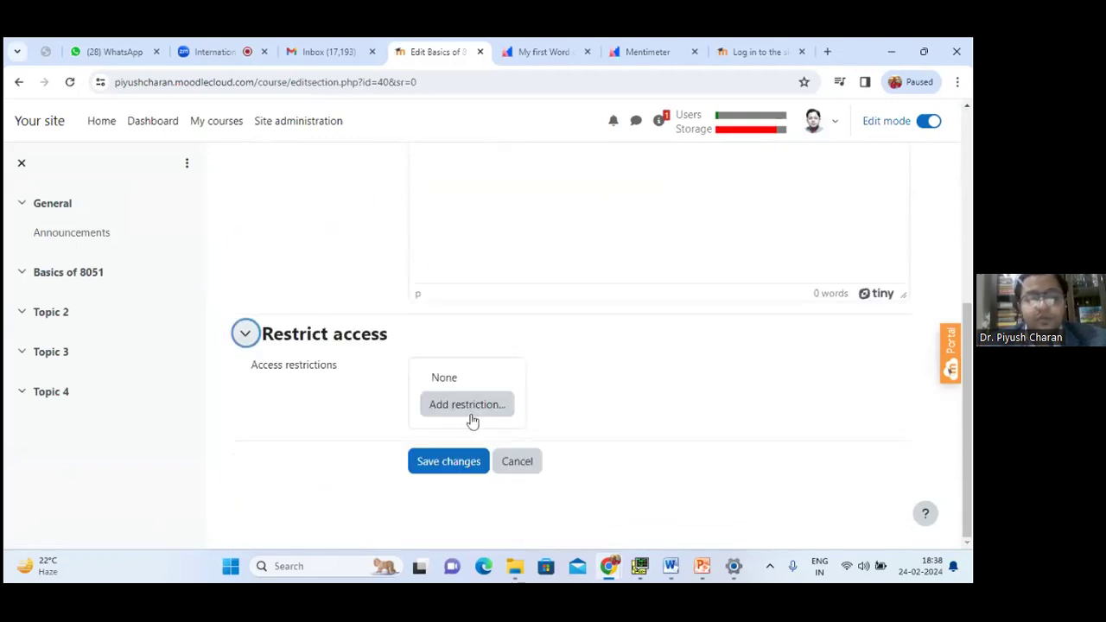
{"action": "left_click", "coordinate": [472, 411]}
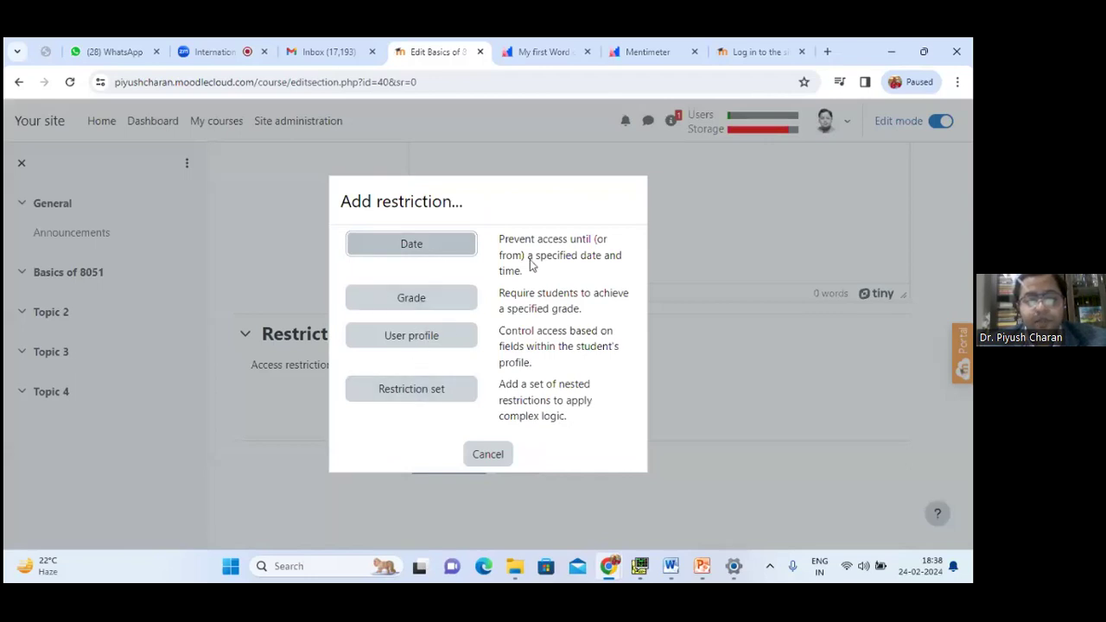
{"action": "left_click", "coordinate": [412, 245]}
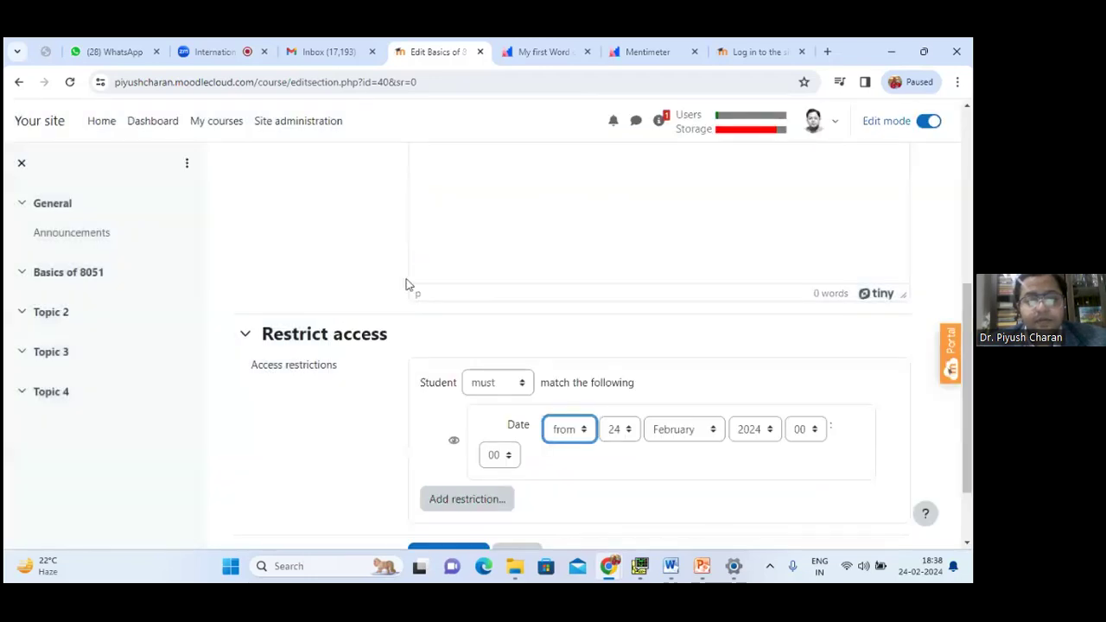
Step: Remove the date restriction, leaving access restrictions at None, and save the section settings
{"action": "left_click", "coordinate": [503, 388]}
{"action": "left_click", "coordinate": [507, 388]}
{"action": "left_click", "coordinate": [499, 419]}
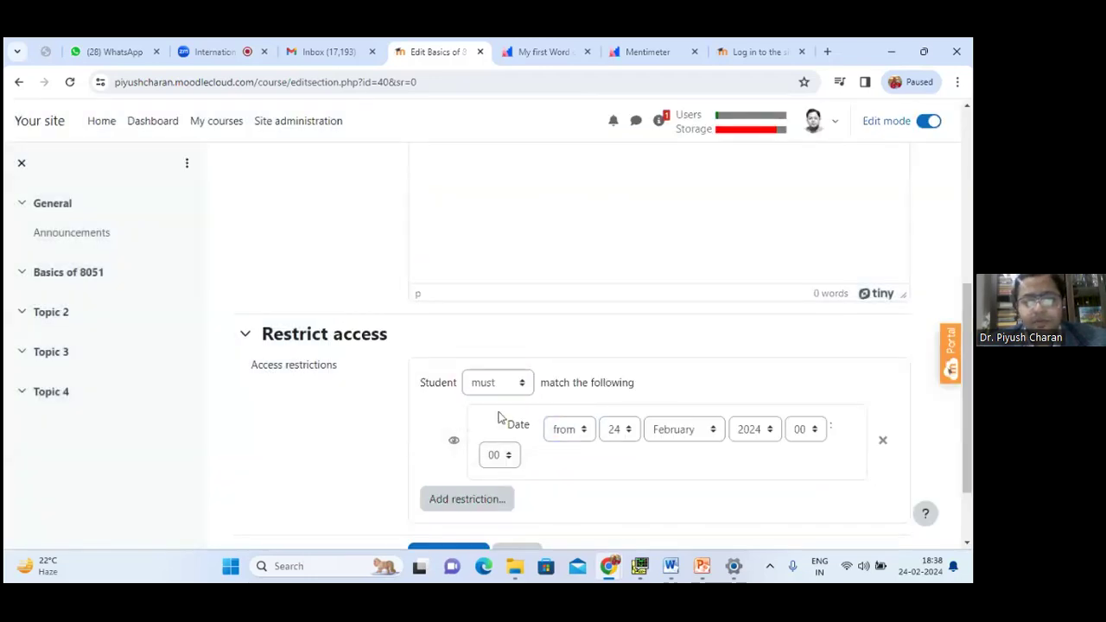
{"action": "left_click", "coordinate": [881, 440]}
{"action": "left_click", "coordinate": [465, 409]}
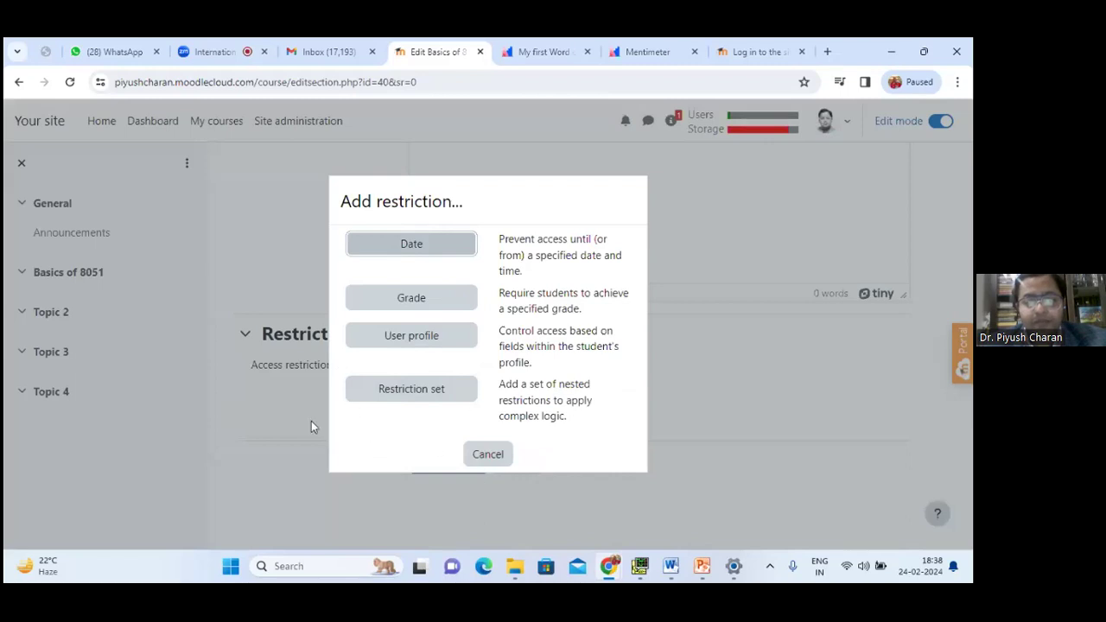
{"action": "left_click", "coordinate": [489, 454]}
{"action": "scroll", "coordinate": [368, 435], "scroll_direction": "up", "scroll_amount": 10}
{"action": "scroll", "coordinate": [368, 434], "scroll_direction": "down", "scroll_amount": 10}
{"action": "left_click", "coordinate": [471, 463]}
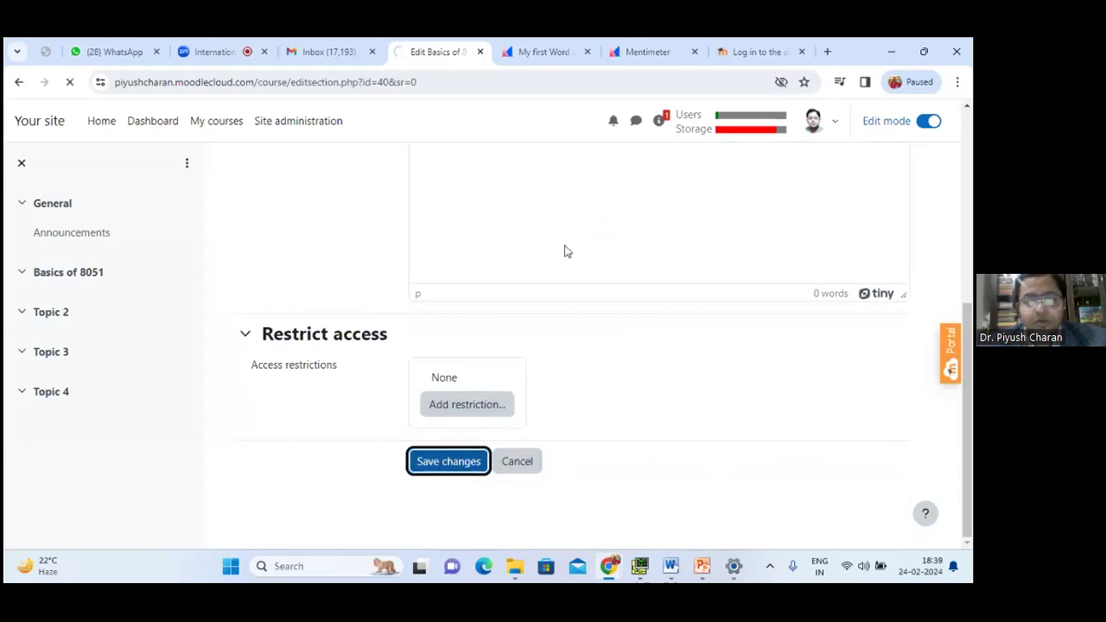
Step: Scroll through the course's General, Basics of 8051 and Topic 2–4 sections and back up
{"action": "scroll", "coordinate": [402, 339], "scroll_direction": "down", "scroll_amount": 3}
{"action": "scroll", "coordinate": [346, 358], "scroll_direction": "down", "scroll_amount": 3}
{"action": "scroll", "coordinate": [348, 357], "scroll_direction": "up", "scroll_amount": 3}
{"action": "scroll", "coordinate": [386, 296], "scroll_direction": "up", "scroll_amount": 2}
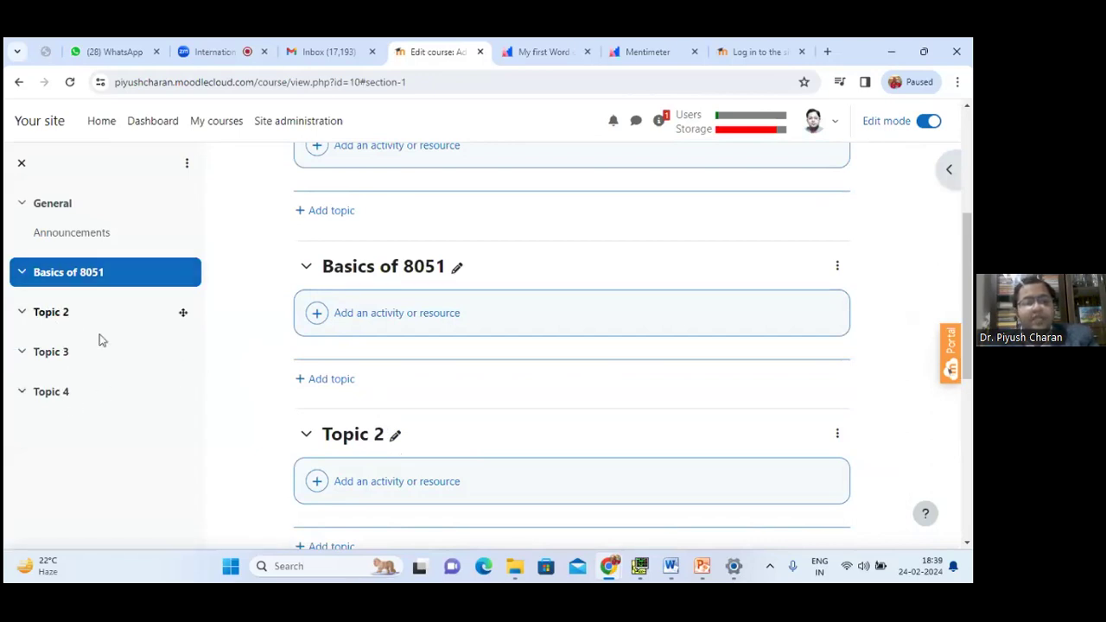
{"action": "scroll", "coordinate": [378, 336], "scroll_direction": "down", "scroll_amount": 1}
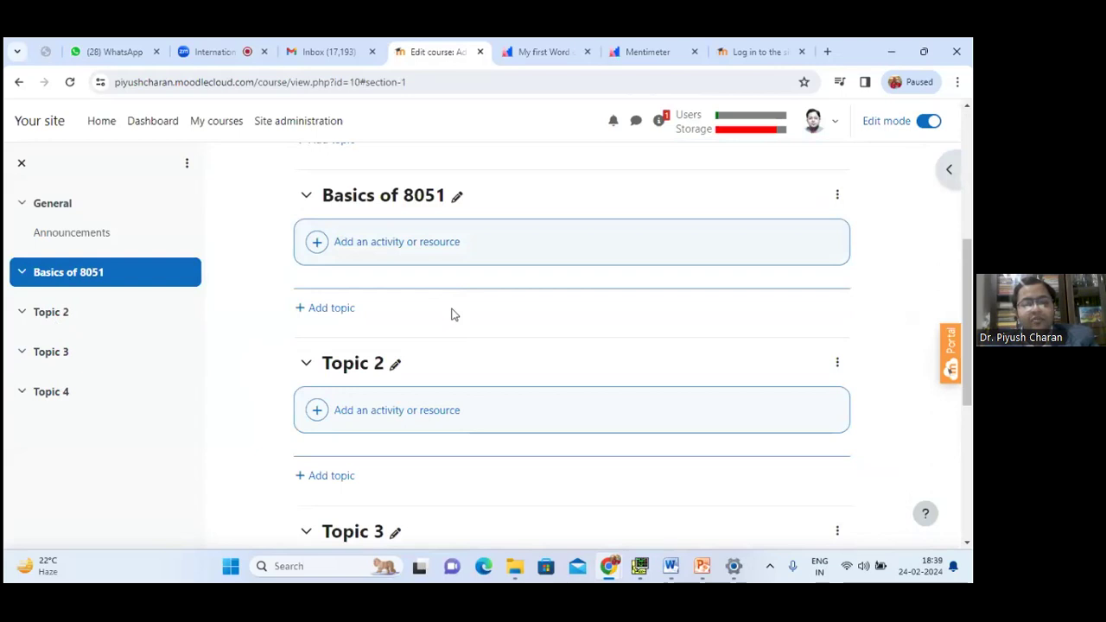
{"action": "scroll", "coordinate": [451, 315], "scroll_direction": "up", "scroll_amount": 2}
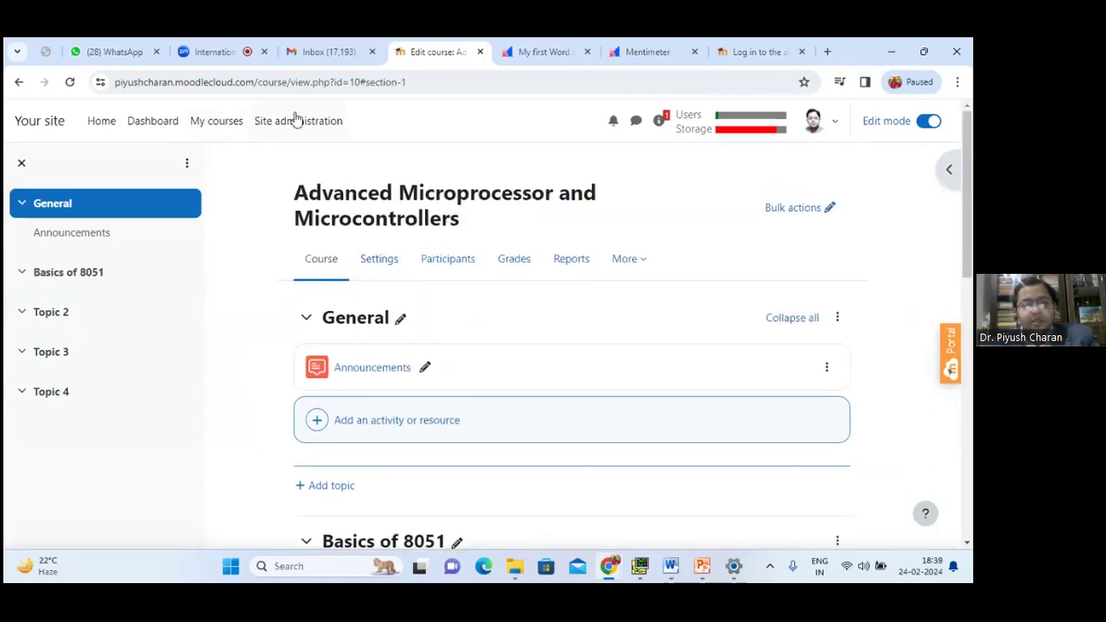
Step: Go to the Dashboard's Course overview and pick out the MTech and Value Added Courses categories
{"action": "left_click", "coordinate": [152, 130]}
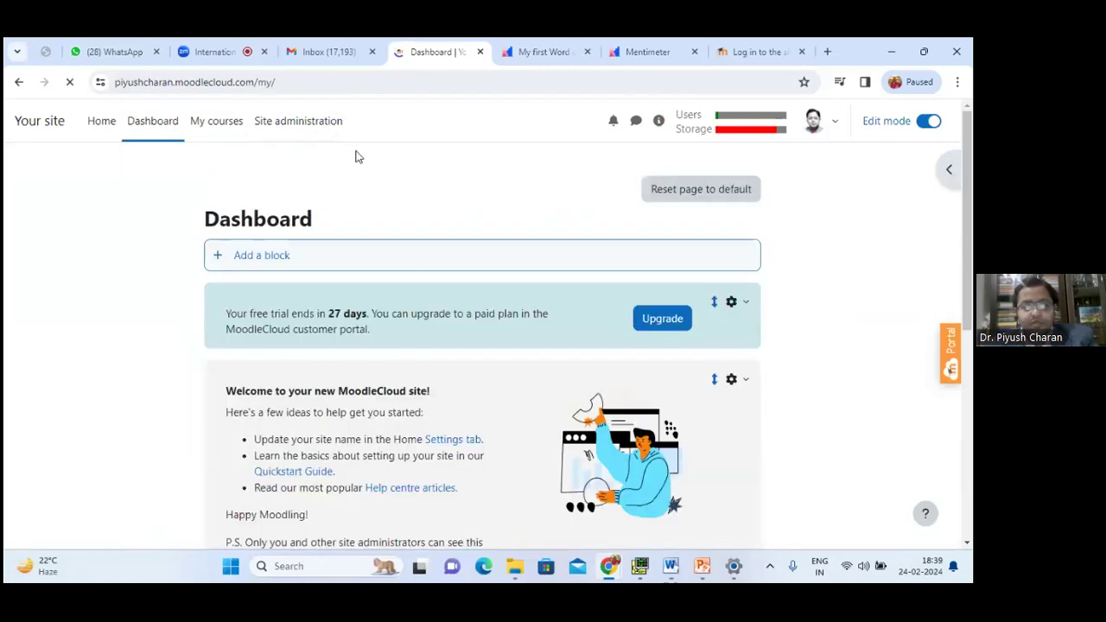
{"action": "scroll", "coordinate": [363, 190], "scroll_direction": "down", "scroll_amount": 5}
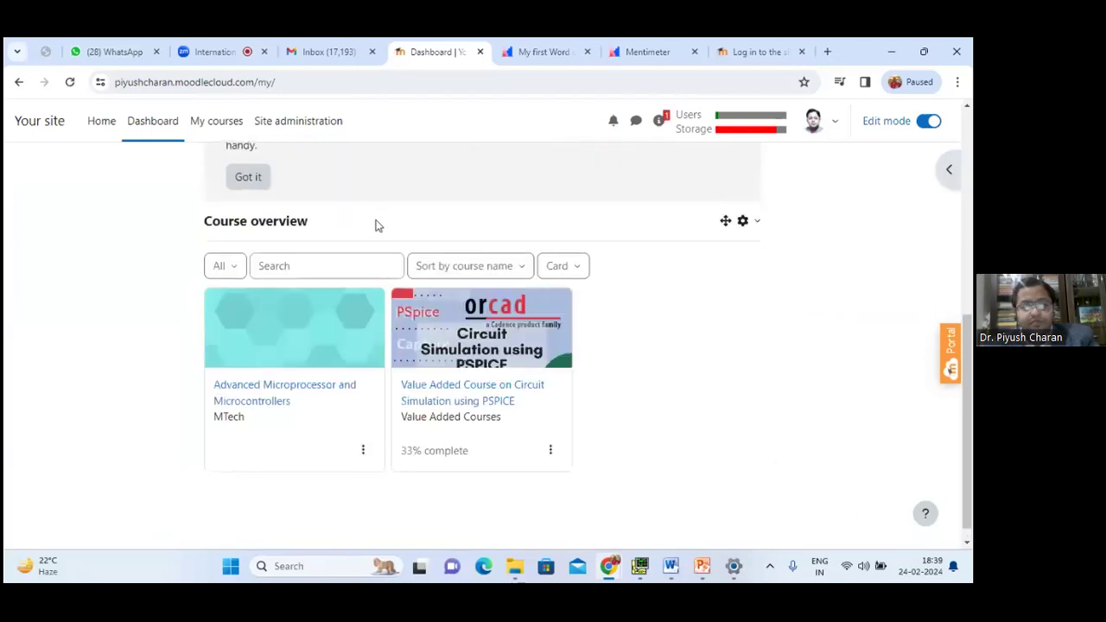
{"action": "scroll", "coordinate": [377, 230], "scroll_direction": "down", "scroll_amount": 1}
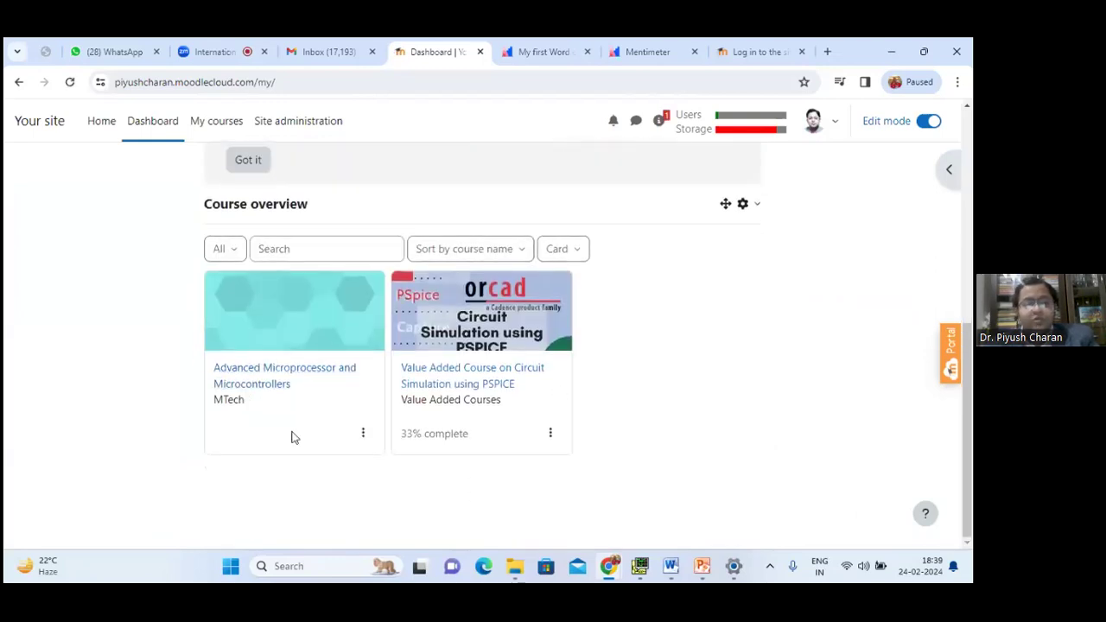
{"action": "left_click_drag", "start_coordinate": [278, 405], "coordinate": [215, 400]}
{"action": "left_click", "coordinate": [250, 400]}
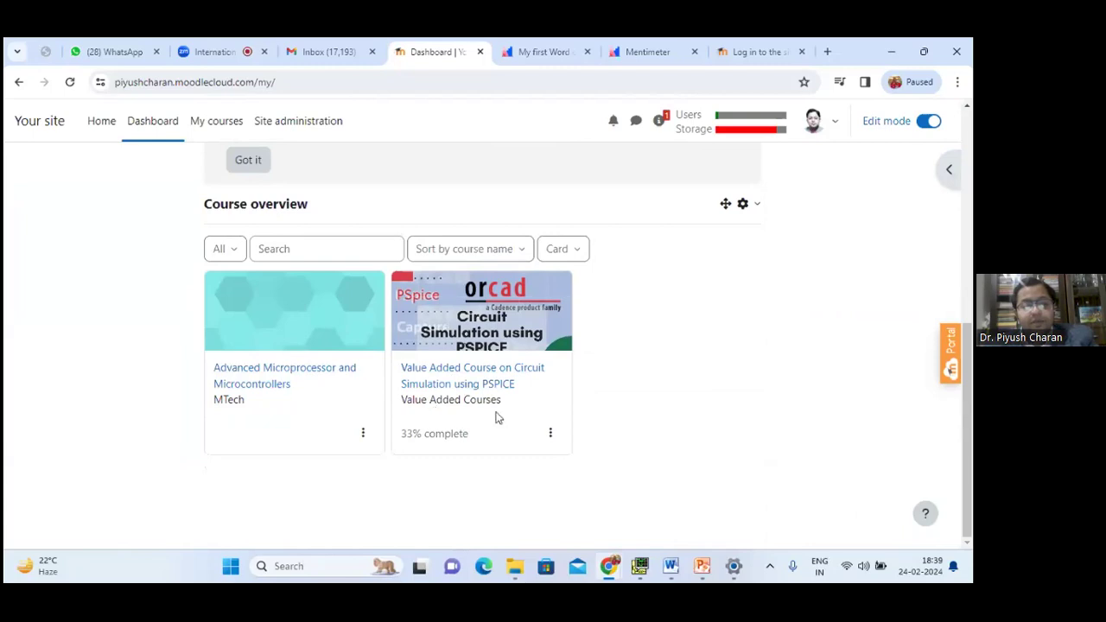
{"action": "left_click_drag", "start_coordinate": [498, 403], "coordinate": [403, 400]}
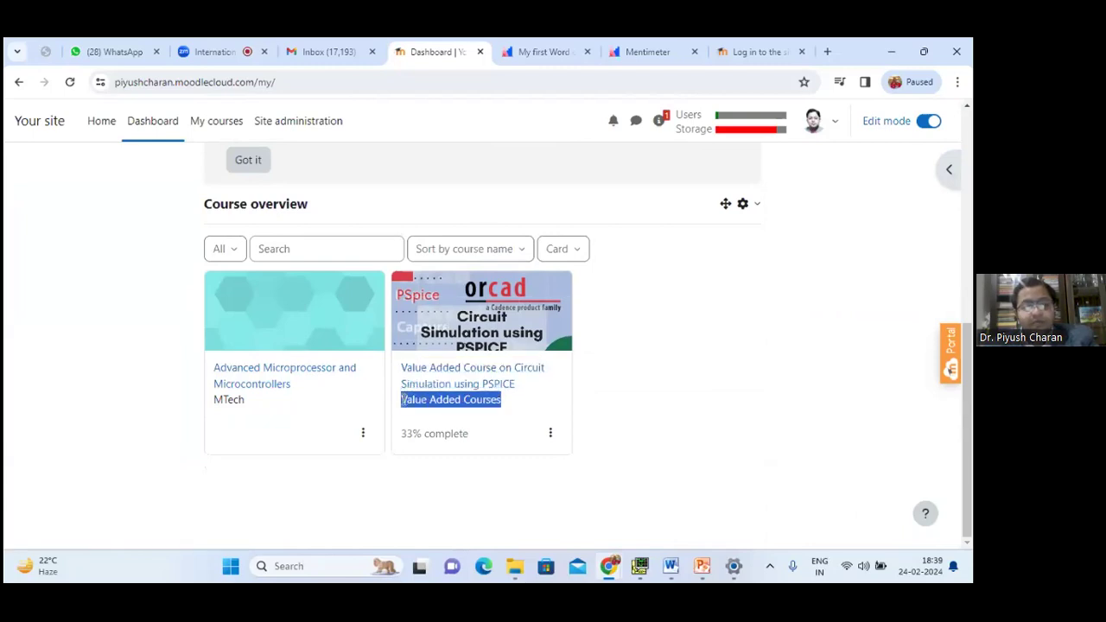
Step: Open the PSPICE circuit simulation course, scroll its module list, and turn Edit mode off
{"action": "left_click", "coordinate": [497, 375]}
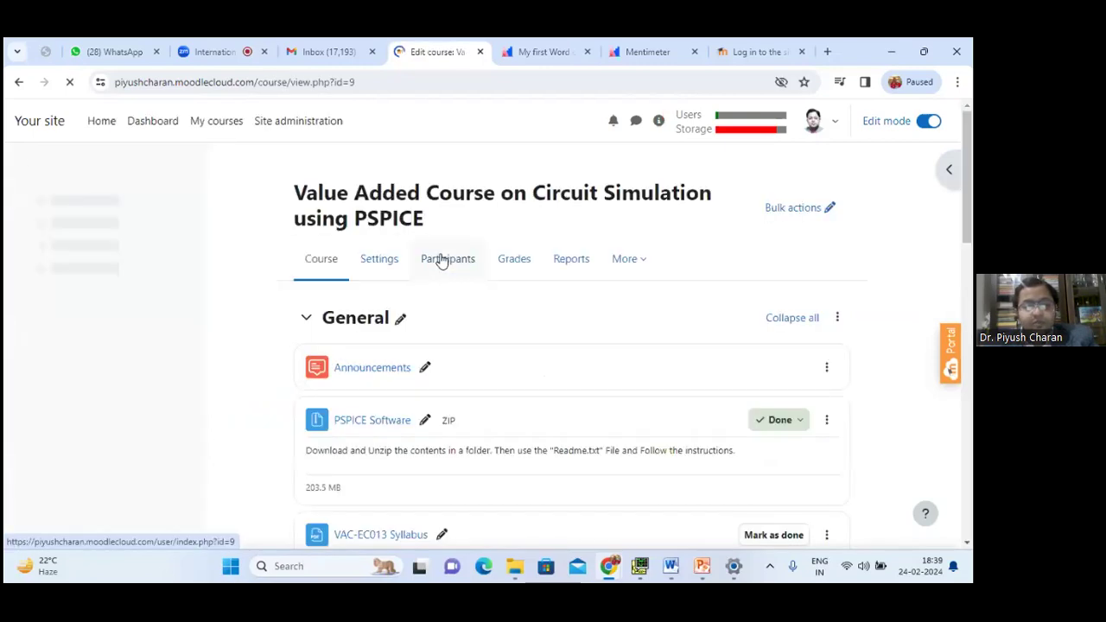
{"action": "scroll", "coordinate": [440, 343], "scroll_direction": "down", "scroll_amount": 1}
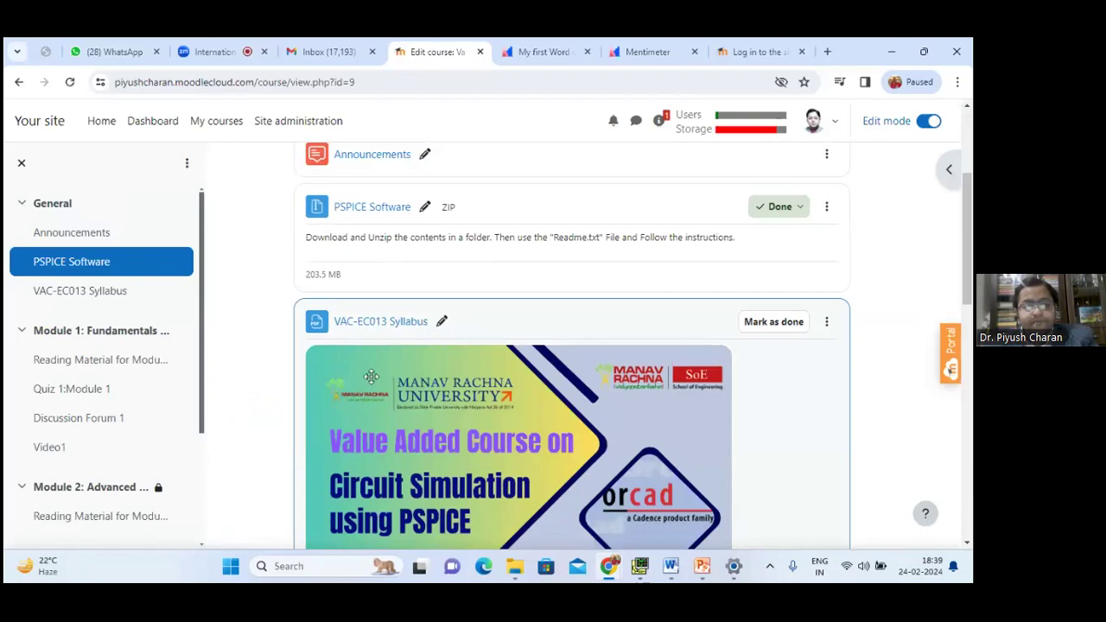
{"action": "scroll", "coordinate": [459, 353], "scroll_direction": "up", "scroll_amount": 3}
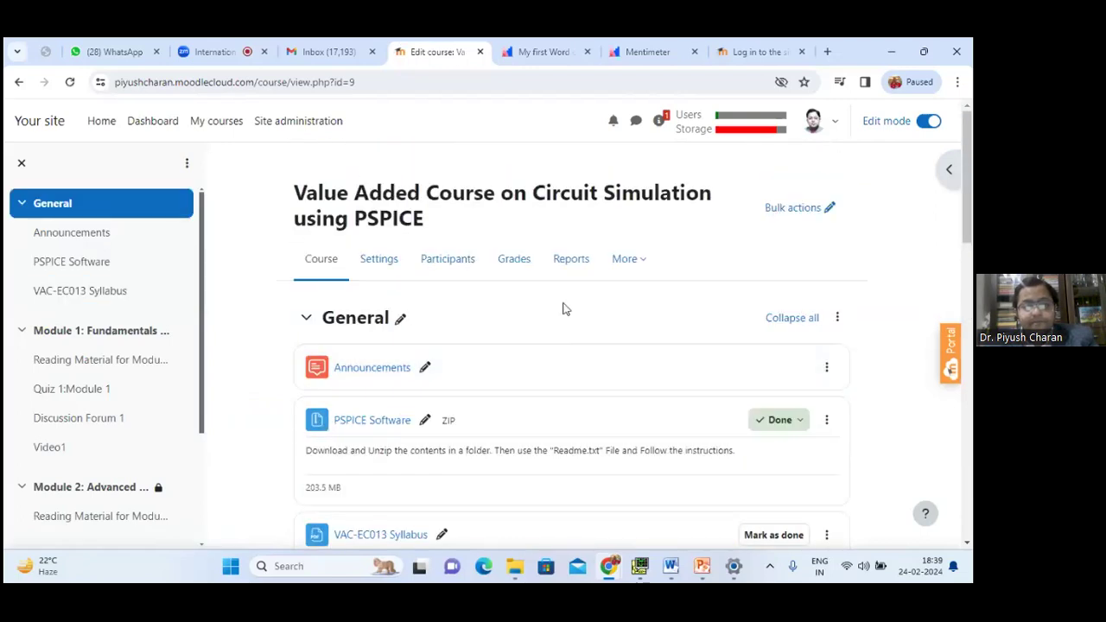
{"action": "scroll", "coordinate": [519, 309], "scroll_direction": "down", "scroll_amount": 10}
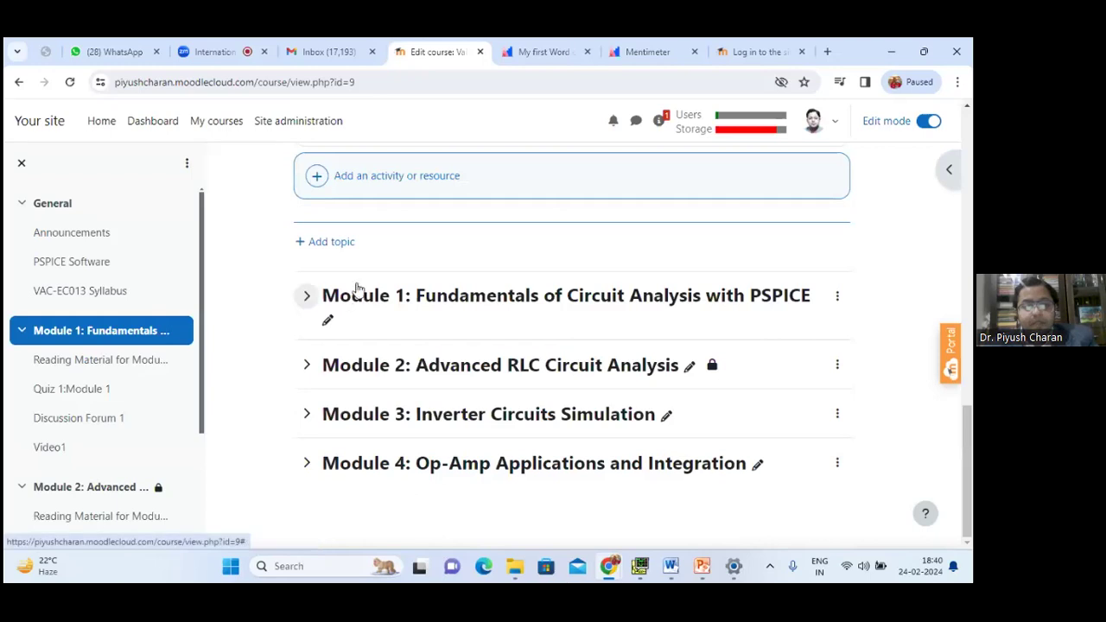
{"action": "scroll", "coordinate": [357, 288], "scroll_direction": "up", "scroll_amount": 10}
{"action": "scroll", "coordinate": [377, 281], "scroll_direction": "down", "scroll_amount": 3}
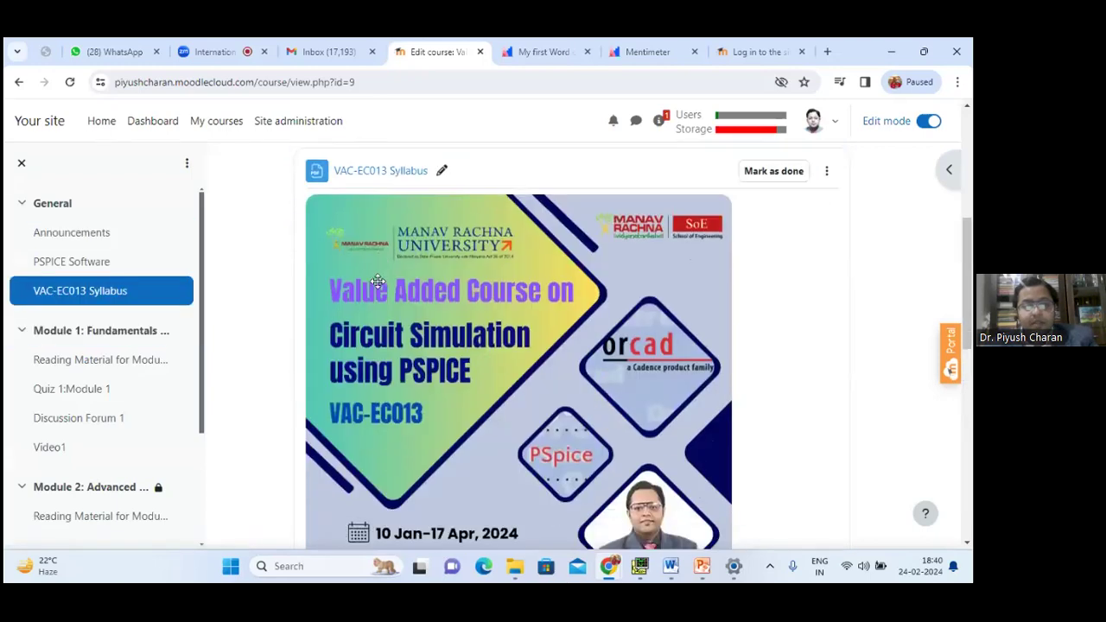
{"action": "scroll", "coordinate": [377, 280], "scroll_direction": "down", "scroll_amount": 8}
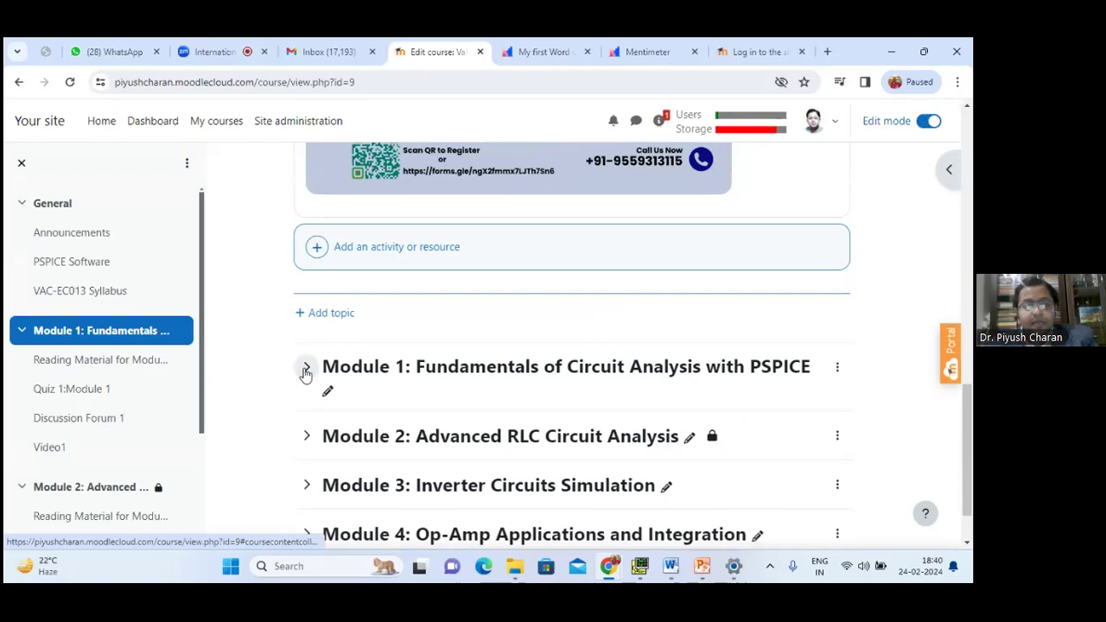
{"action": "left_click", "coordinate": [926, 124]}
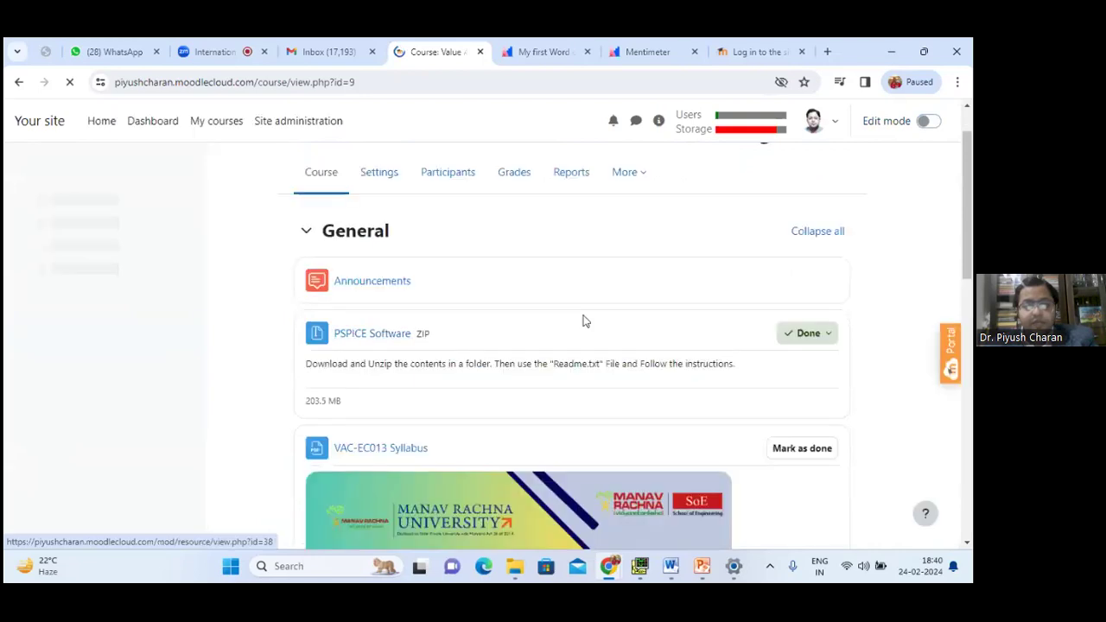
Step: Expand Module 1 of the PSPICE course and scroll through its activities
{"action": "left_click", "coordinate": [306, 391]}
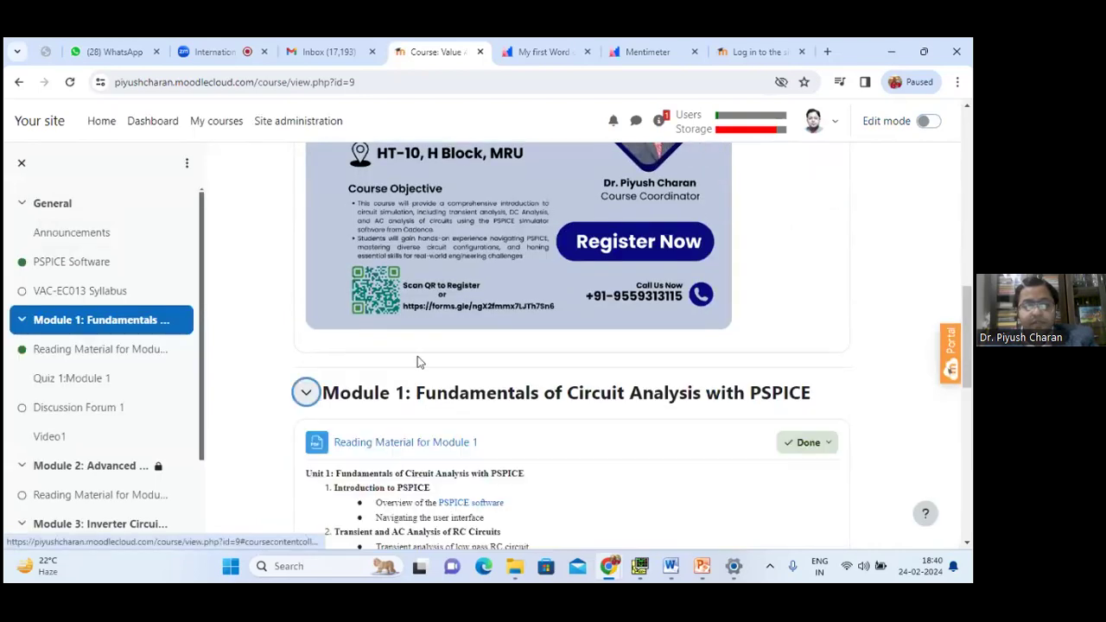
{"action": "scroll", "coordinate": [417, 361], "scroll_direction": "down", "scroll_amount": 3}
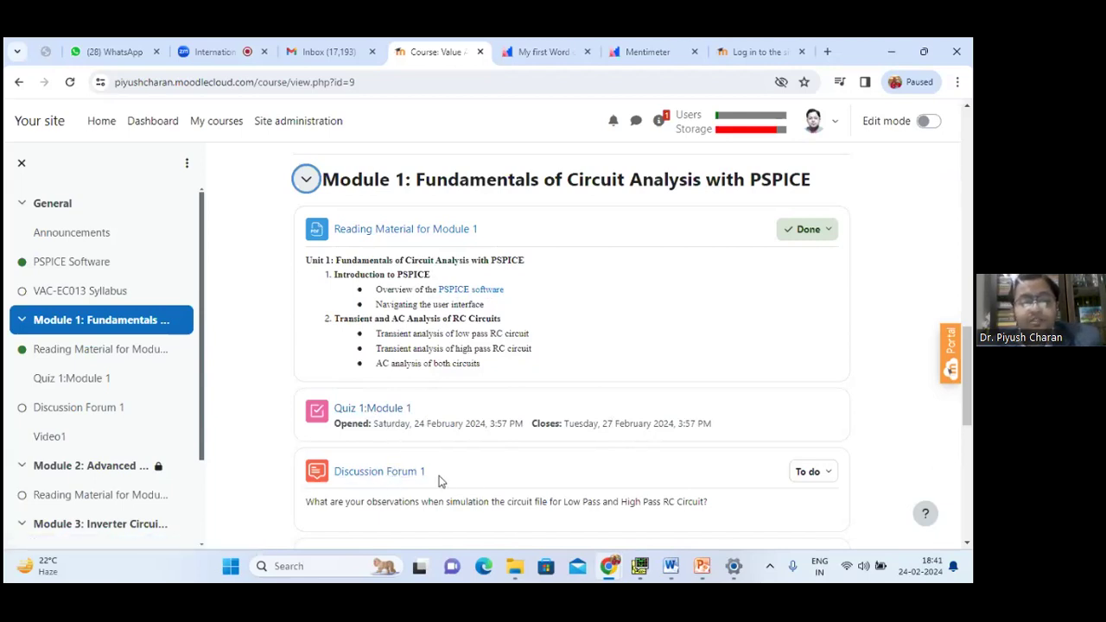
{"action": "scroll", "coordinate": [419, 423], "scroll_direction": "down", "scroll_amount": 3}
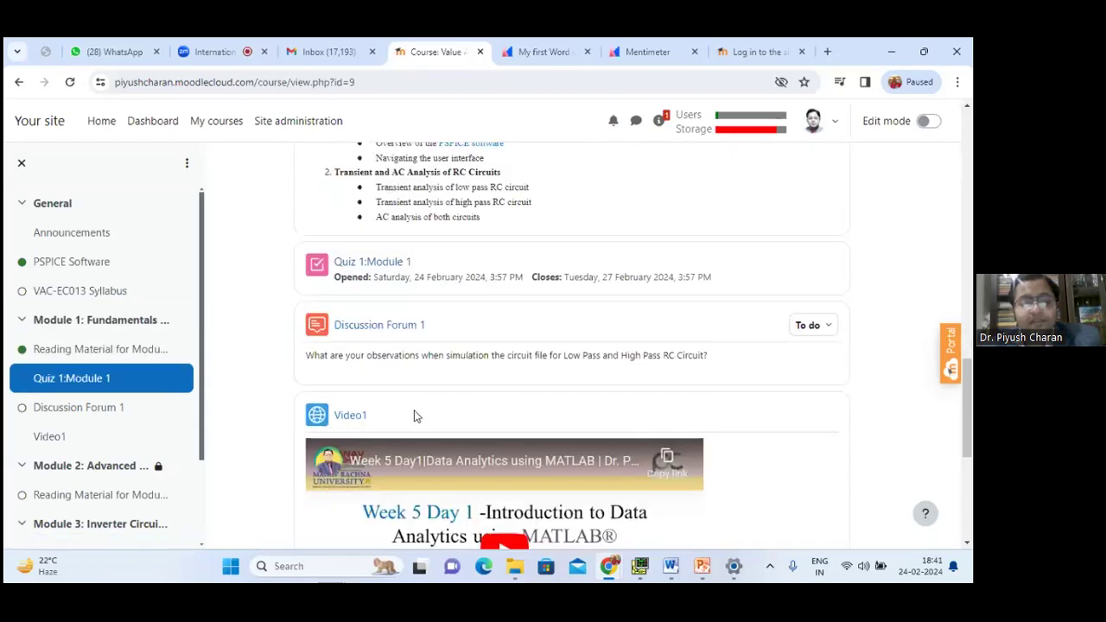
{"action": "scroll", "coordinate": [375, 360], "scroll_direction": "down", "scroll_amount": 2}
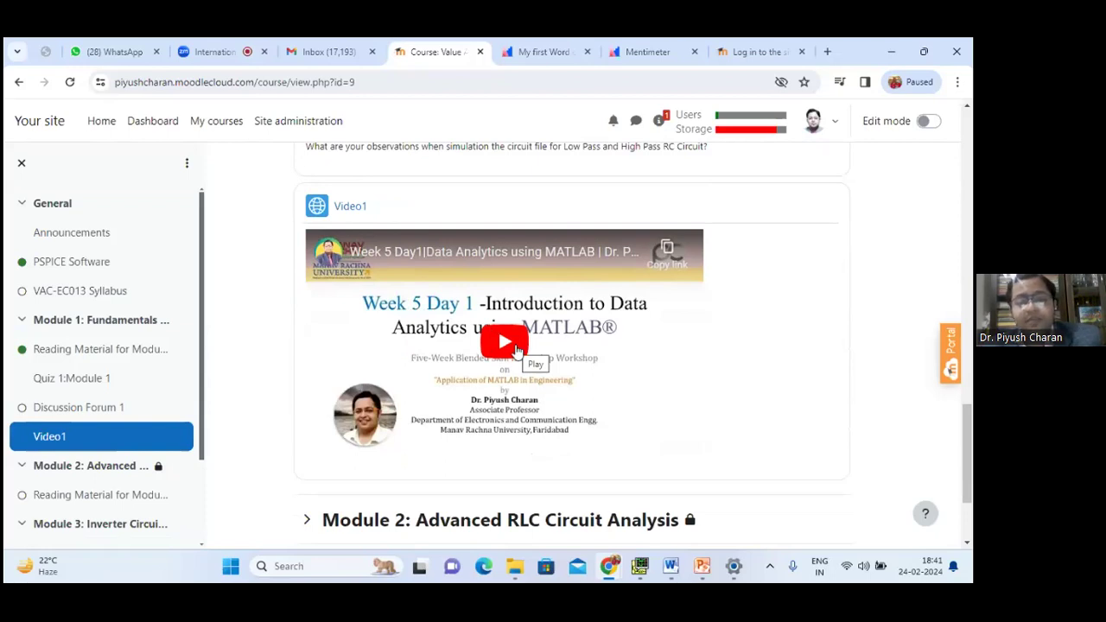
{"action": "scroll", "coordinate": [513, 358], "scroll_direction": "down", "scroll_amount": 3}
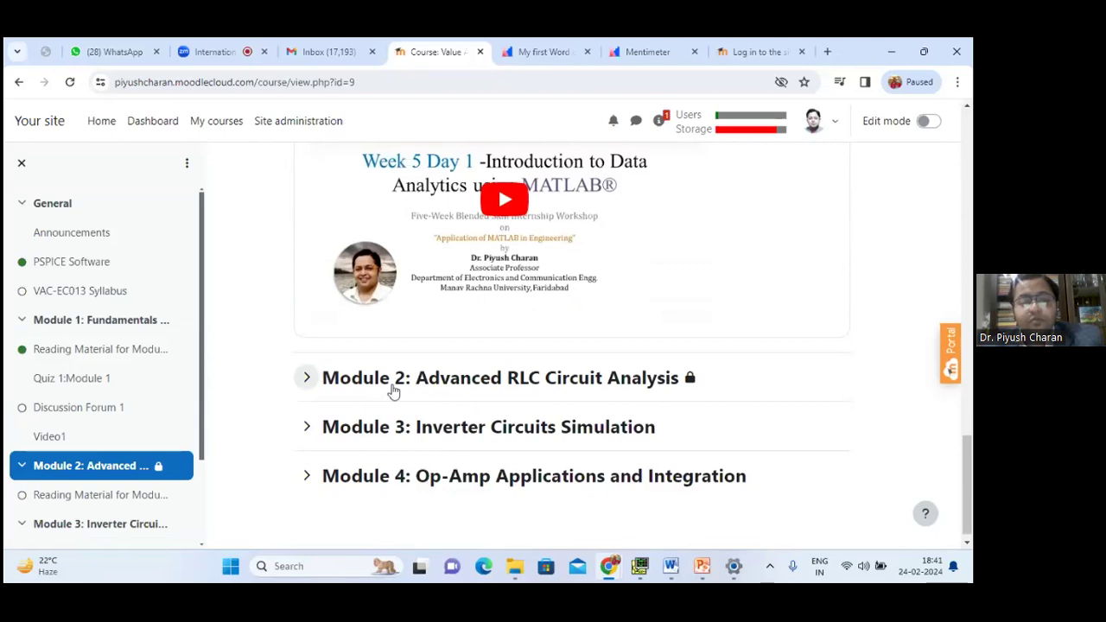
{"action": "scroll", "coordinate": [391, 382], "scroll_direction": "up", "scroll_amount": 3}
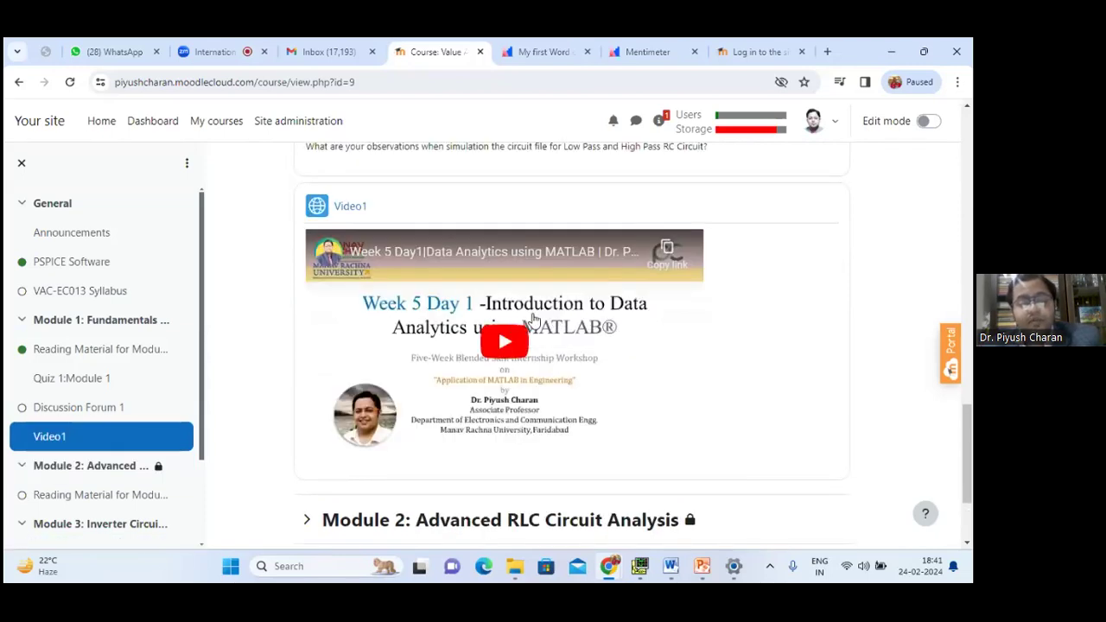
{"action": "scroll", "coordinate": [536, 337], "scroll_direction": "down", "scroll_amount": 2}
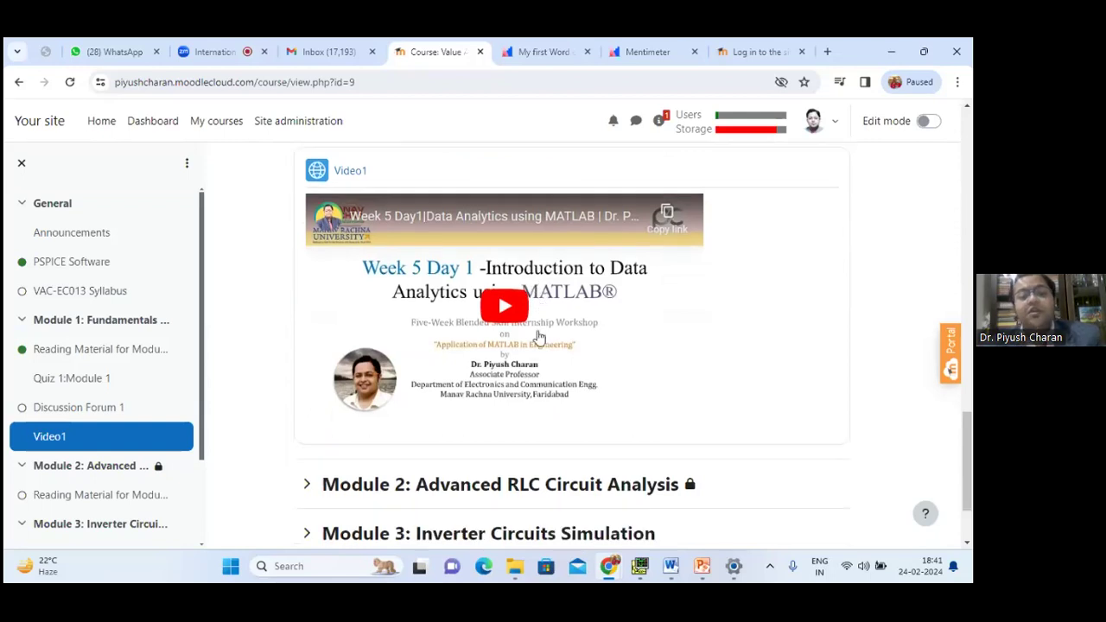
{"action": "scroll", "coordinate": [495, 312], "scroll_direction": "up", "scroll_amount": 3}
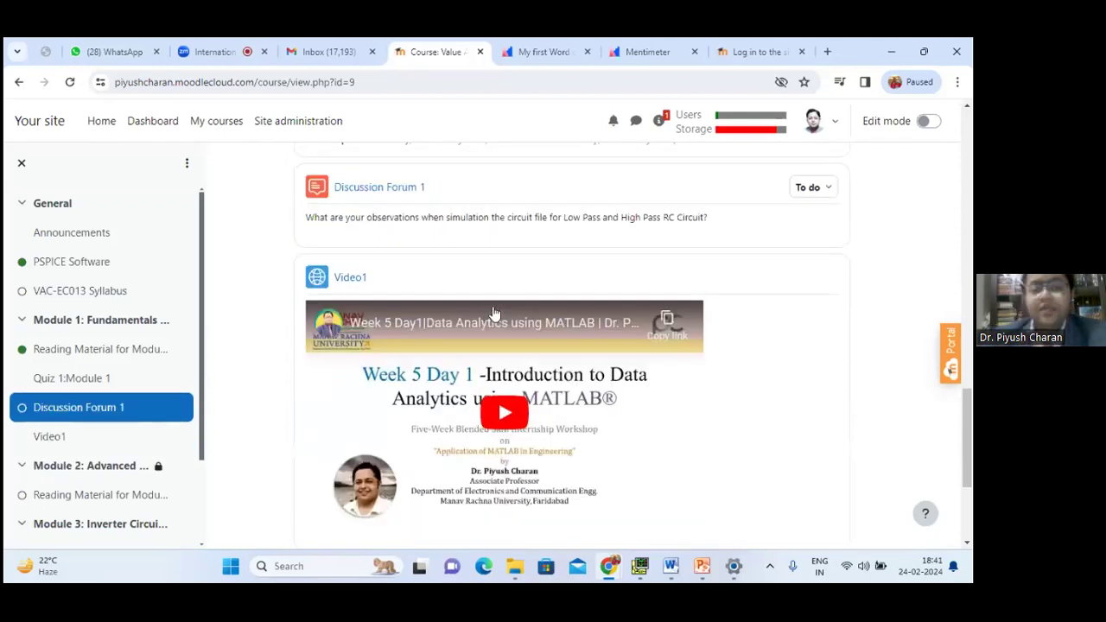
{"action": "scroll", "coordinate": [498, 317], "scroll_direction": "up", "scroll_amount": 2}
{"action": "scroll", "coordinate": [501, 313], "scroll_direction": "up", "scroll_amount": 3}
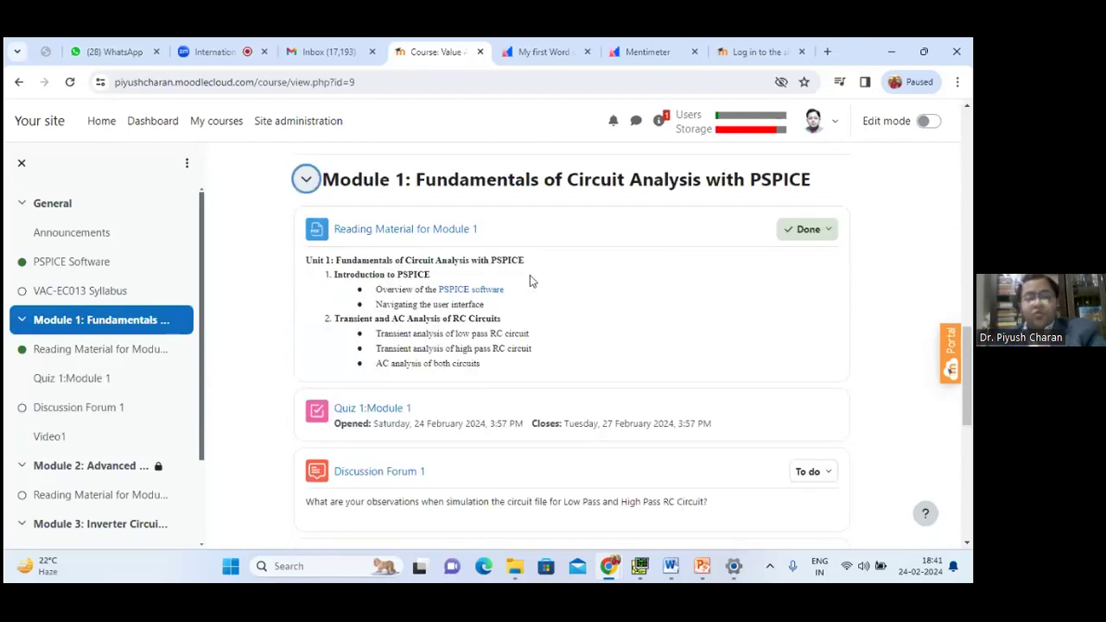
{"action": "scroll", "coordinate": [795, 187], "scroll_direction": "up", "scroll_amount": 3}
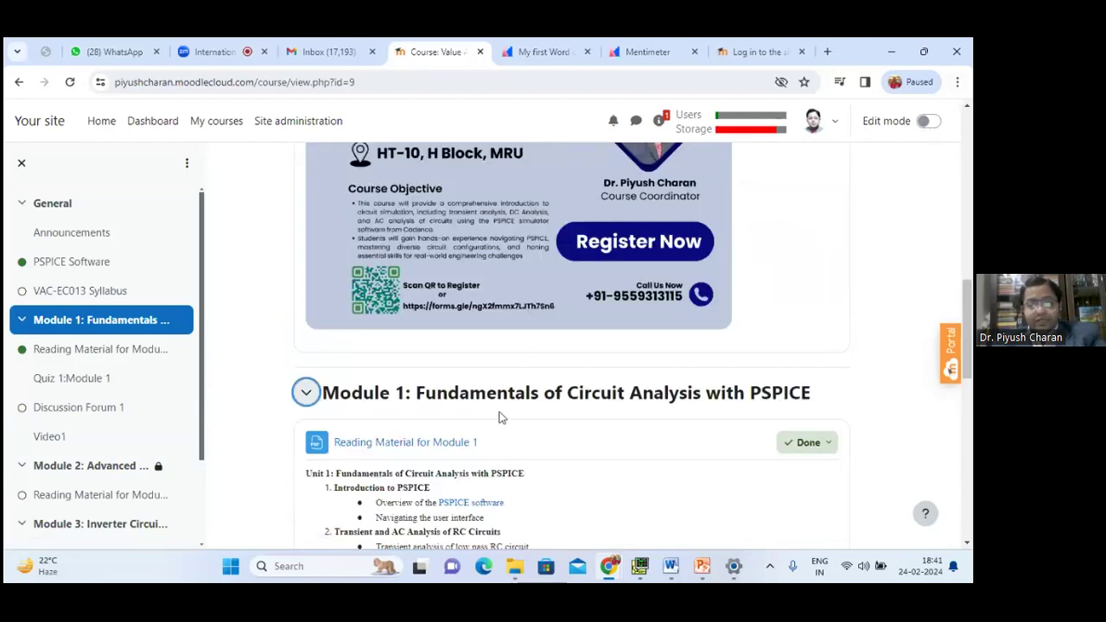
{"action": "scroll", "coordinate": [427, 432], "scroll_direction": "down", "scroll_amount": 1}
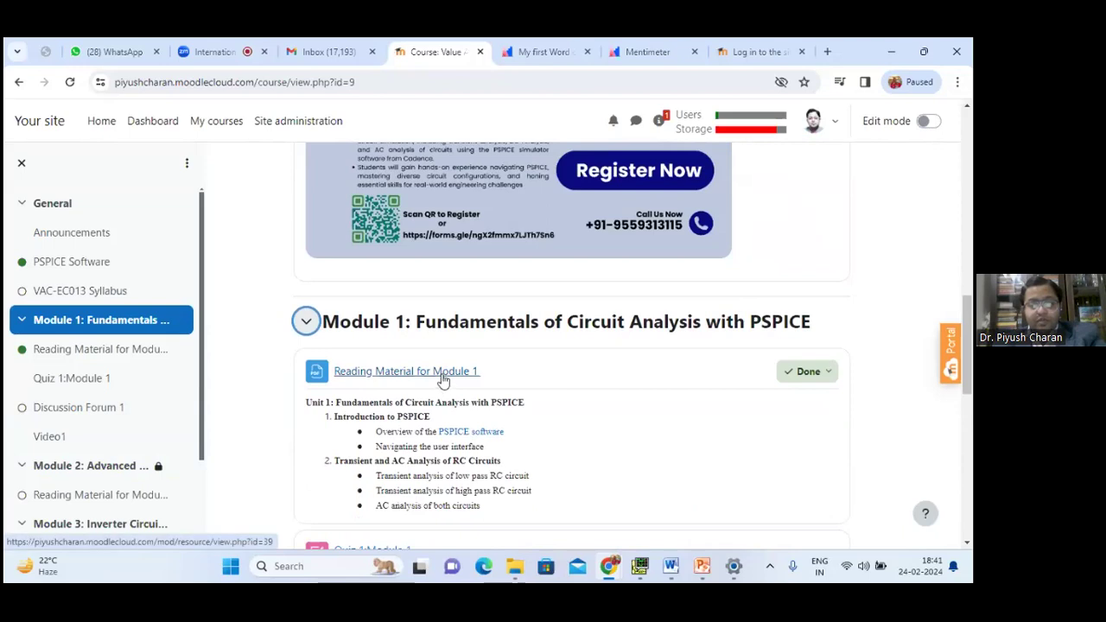
{"action": "scroll", "coordinate": [443, 380], "scroll_direction": "down", "scroll_amount": 1}
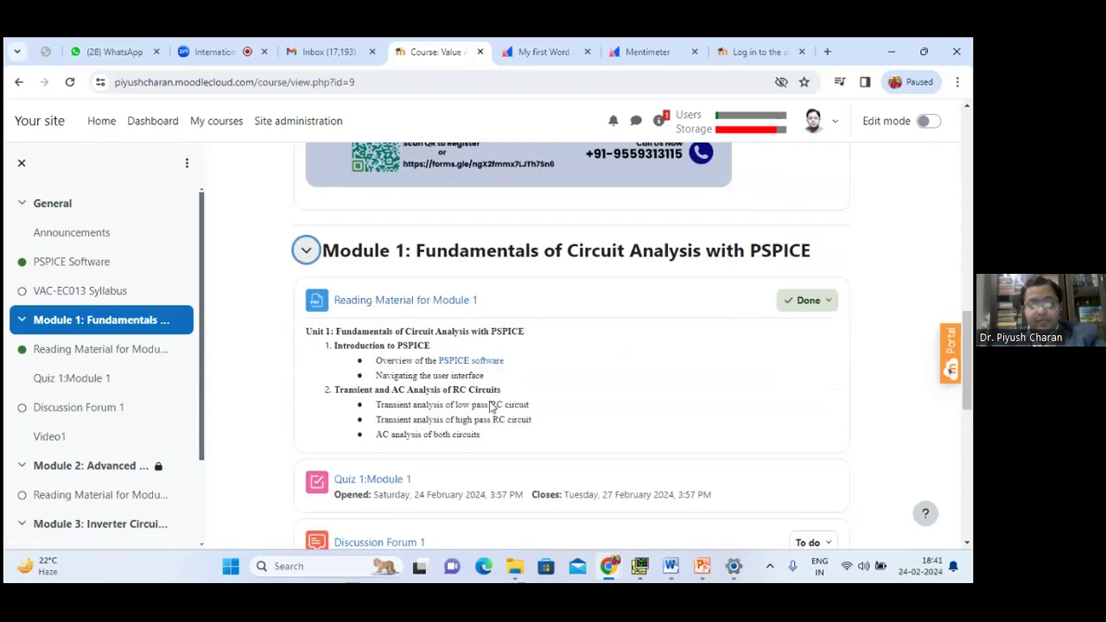
{"action": "left_click_drag", "start_coordinate": [484, 439], "coordinate": [307, 331]}
{"action": "left_click", "coordinate": [531, 347]}
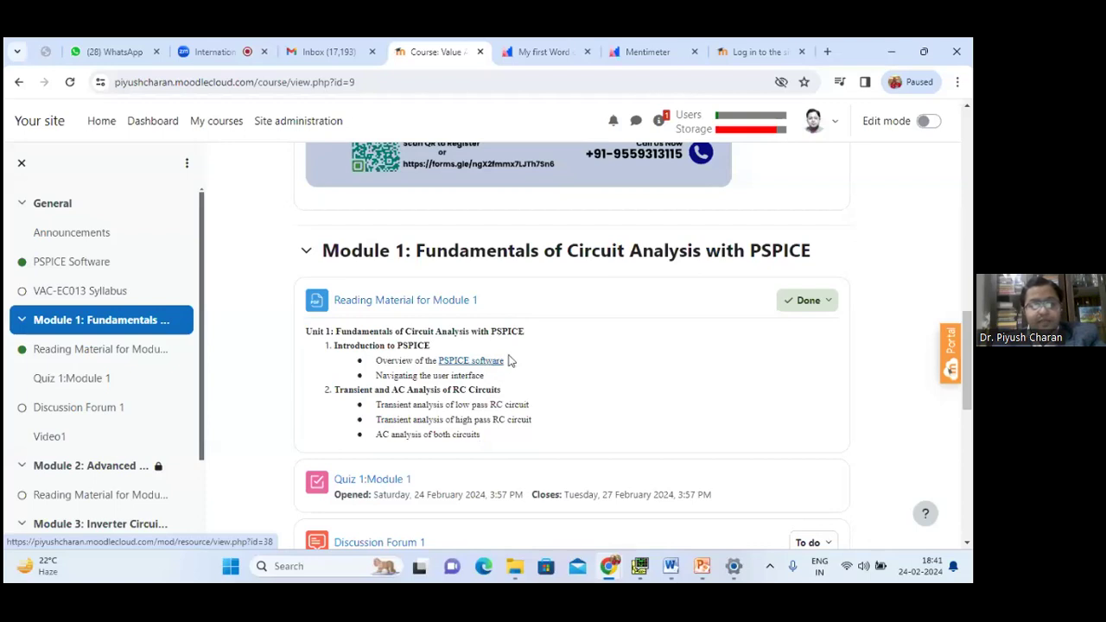
{"action": "scroll", "coordinate": [509, 360], "scroll_direction": "up", "scroll_amount": 2}
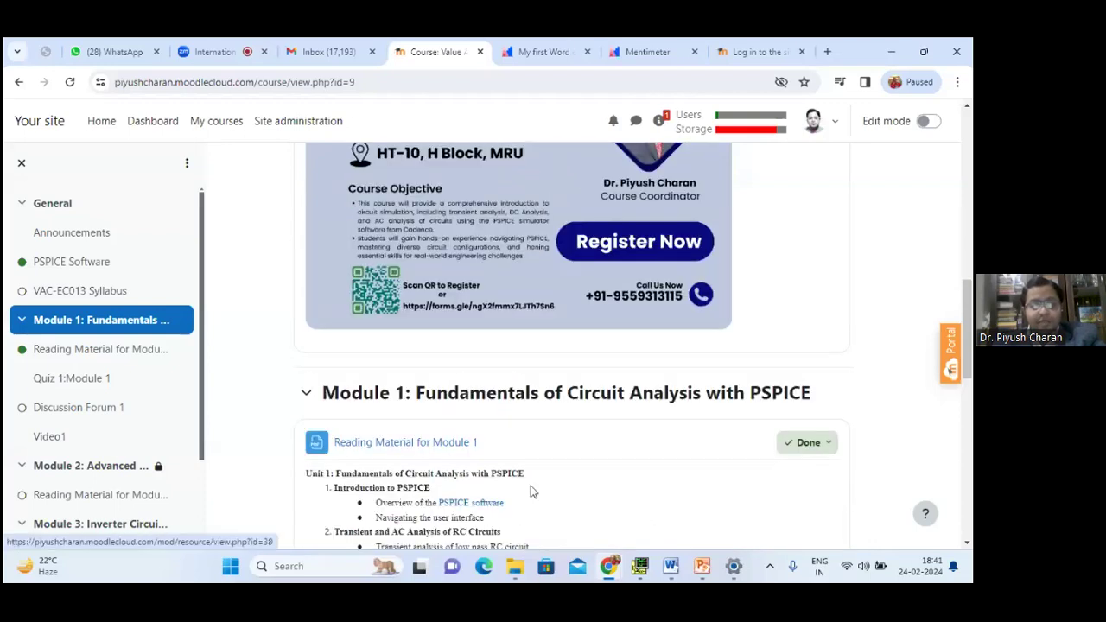
{"action": "scroll", "coordinate": [531, 491], "scroll_direction": "up", "scroll_amount": 10}
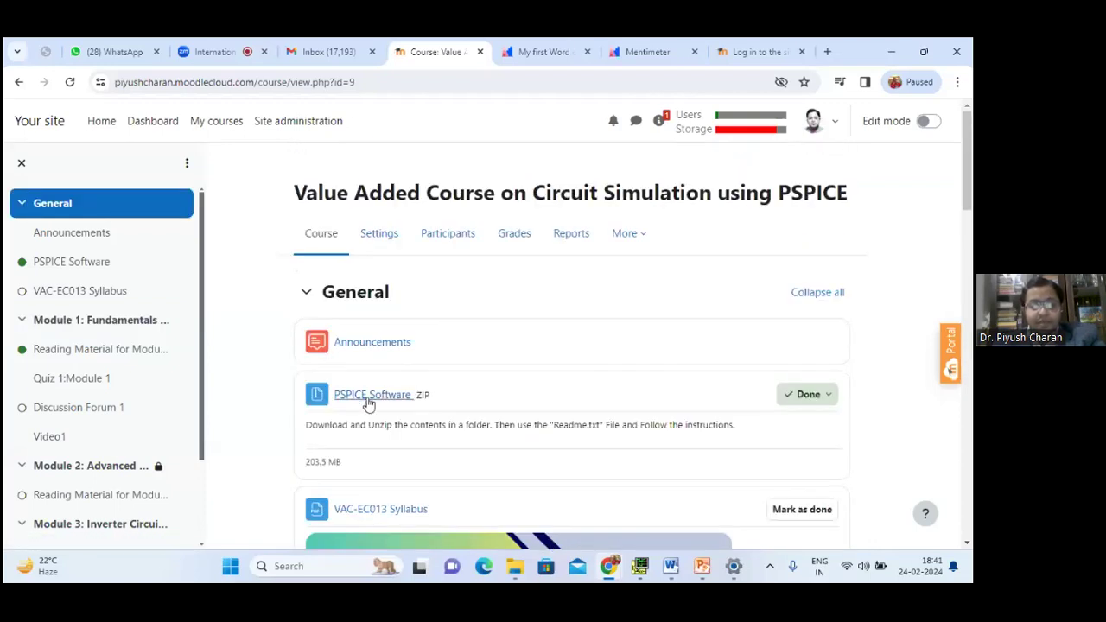
{"action": "scroll", "coordinate": [476, 388], "scroll_direction": "down", "scroll_amount": 10}
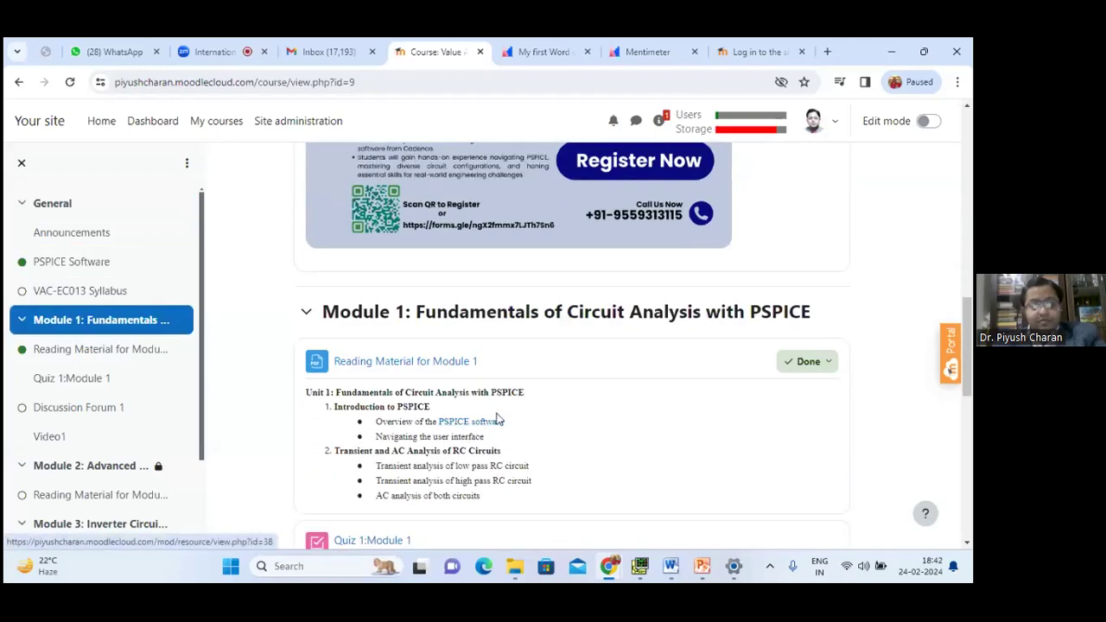
{"action": "scroll", "coordinate": [510, 371], "scroll_direction": "down", "scroll_amount": 2}
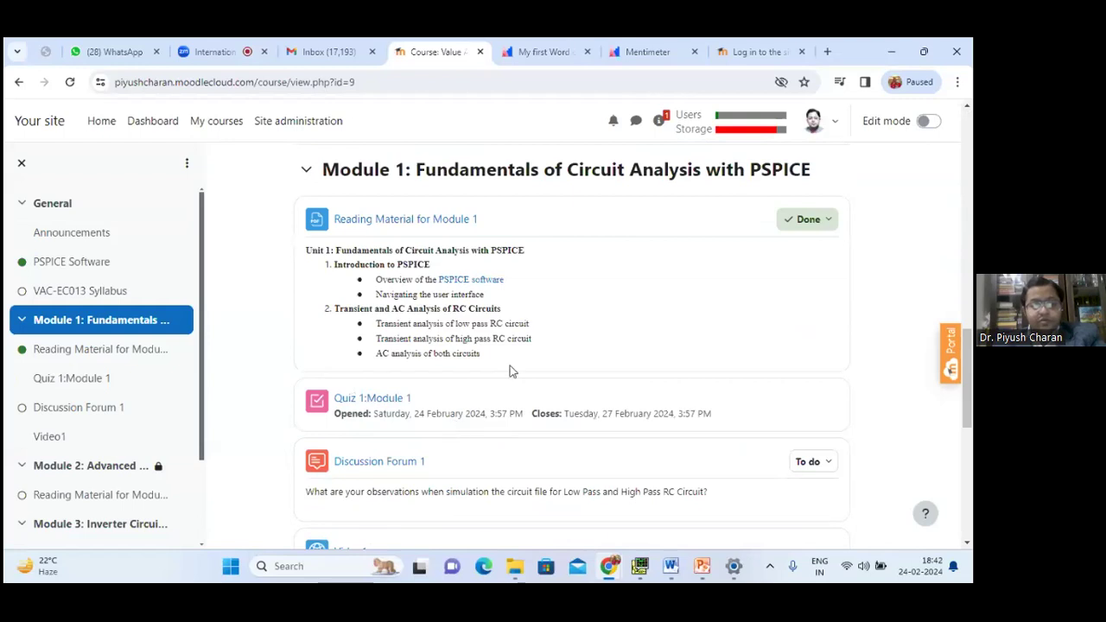
Step: Open Module 1.pdf from Reading Material for Module 1 and read through its lab write-ups
{"action": "left_click", "coordinate": [414, 222]}
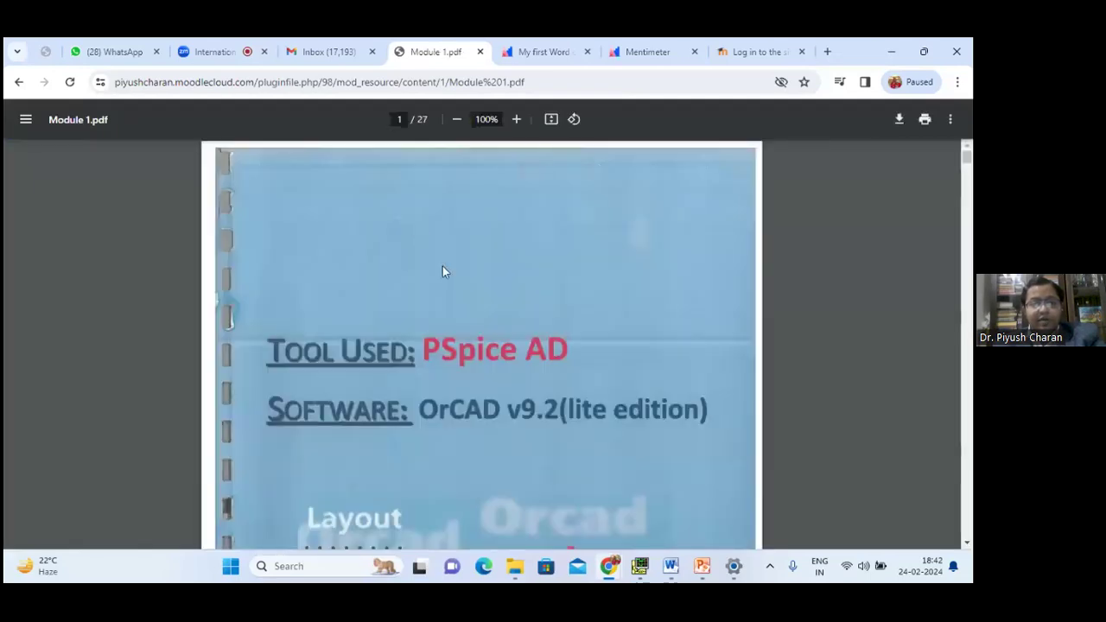
{"action": "scroll", "coordinate": [442, 270], "scroll_direction": "down", "scroll_amount": 10}
{"action": "scroll", "coordinate": [443, 269], "scroll_direction": "down", "scroll_amount": 10}
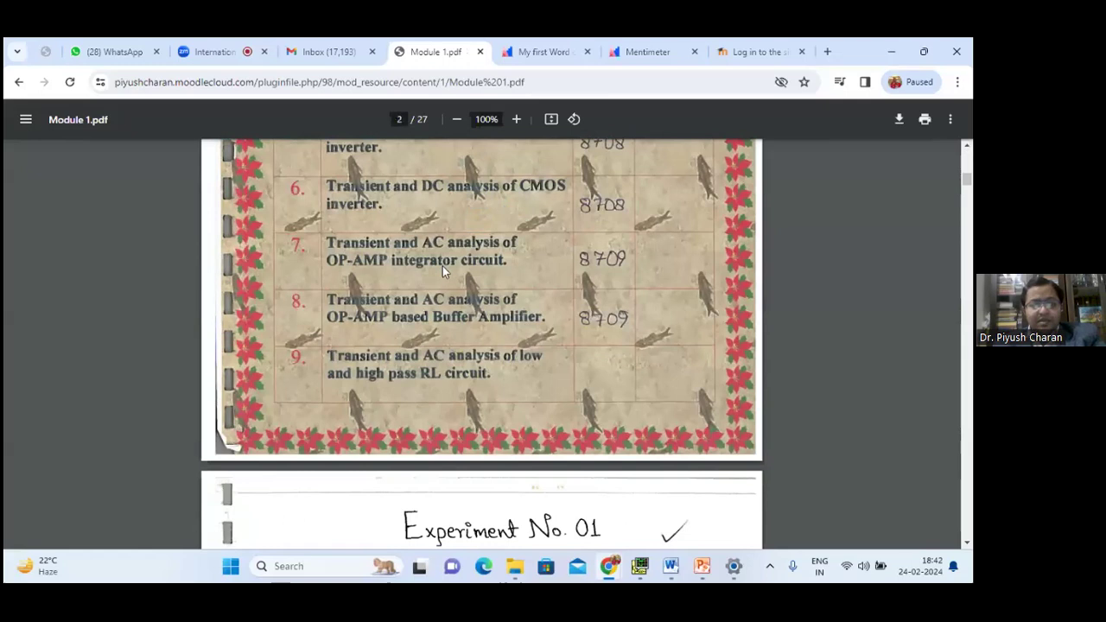
{"action": "scroll", "coordinate": [442, 269], "scroll_direction": "down", "scroll_amount": 10}
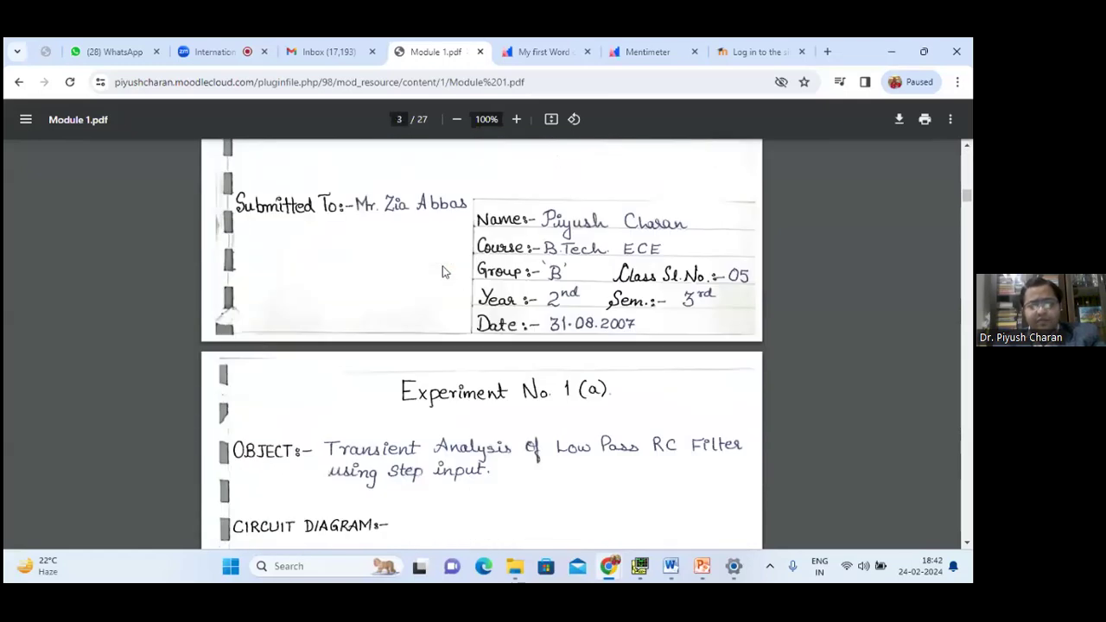
{"action": "scroll", "coordinate": [442, 272], "scroll_direction": "down", "scroll_amount": 3}
{"action": "scroll", "coordinate": [443, 272], "scroll_direction": "up", "scroll_amount": 8}
{"action": "scroll", "coordinate": [444, 272], "scroll_direction": "up", "scroll_amount": 1}
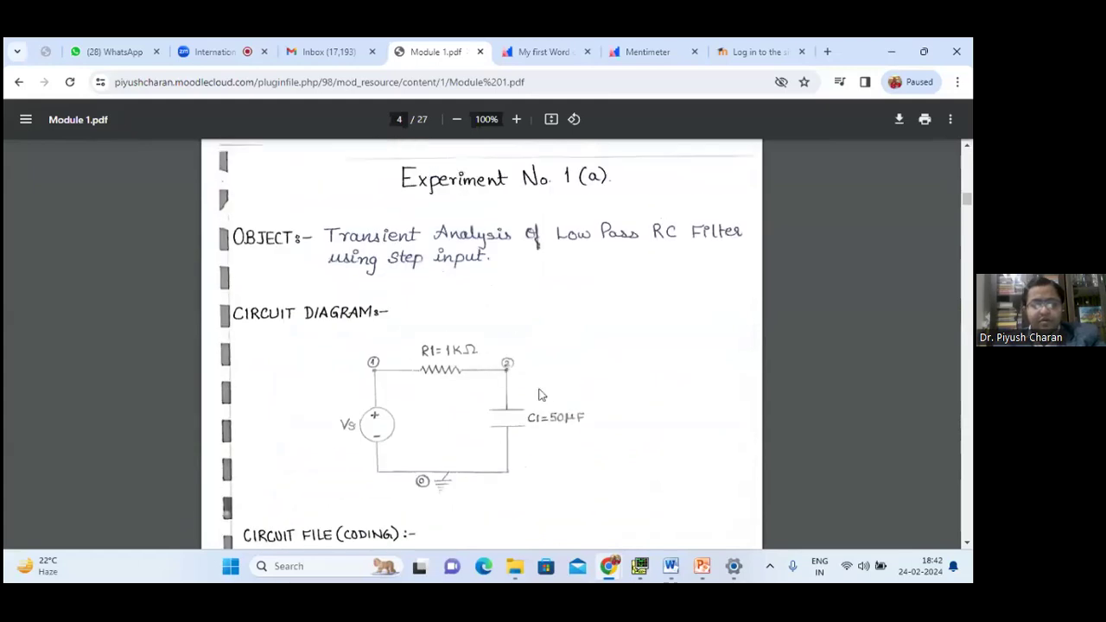
{"action": "scroll", "coordinate": [540, 396], "scroll_direction": "down", "scroll_amount": 5}
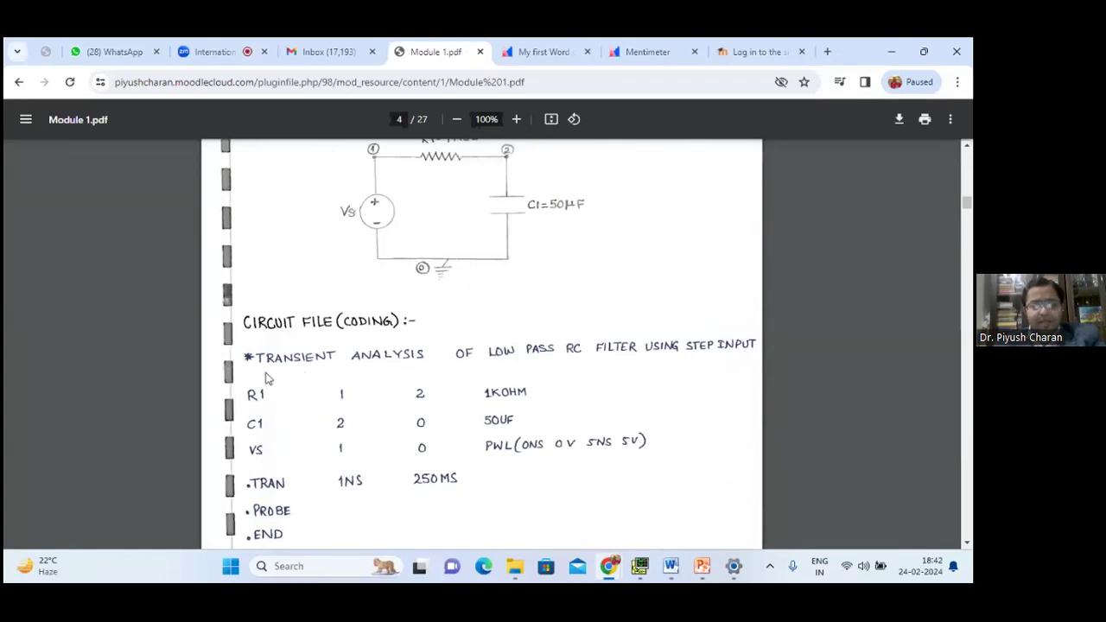
{"action": "scroll", "coordinate": [267, 378], "scroll_direction": "down", "scroll_amount": 2}
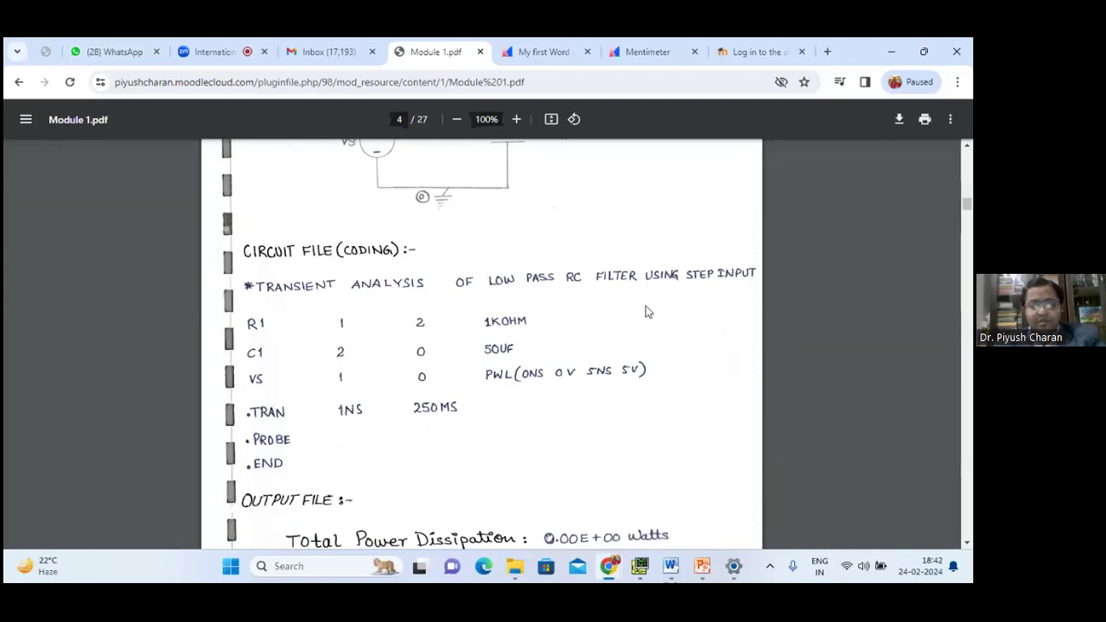
{"action": "scroll", "coordinate": [480, 407], "scroll_direction": "down", "scroll_amount": 6}
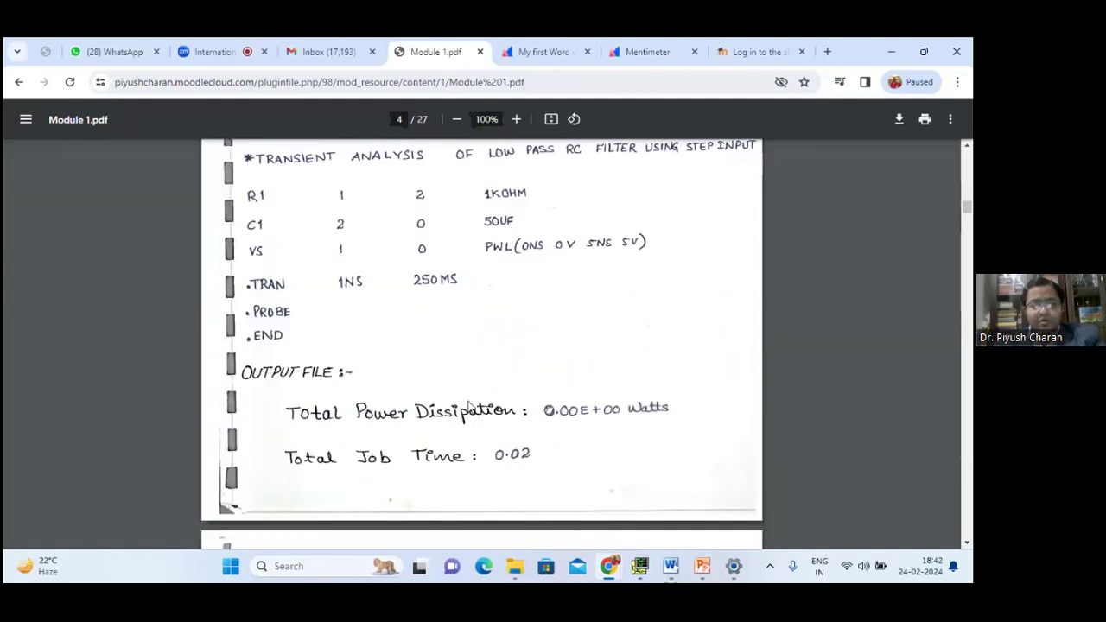
{"action": "scroll", "coordinate": [492, 387], "scroll_direction": "up", "scroll_amount": 4}
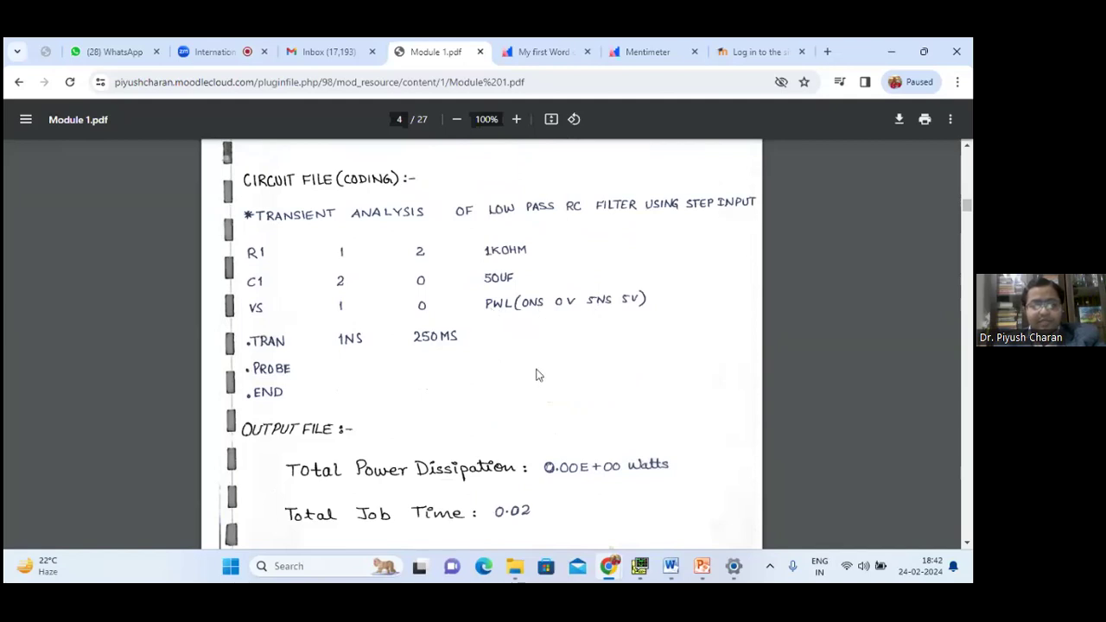
{"action": "scroll", "coordinate": [536, 375], "scroll_direction": "down", "scroll_amount": 15}
{"action": "scroll", "coordinate": [514, 383], "scroll_direction": "down", "scroll_amount": 15}
{"action": "scroll", "coordinate": [507, 389], "scroll_direction": "down", "scroll_amount": 15}
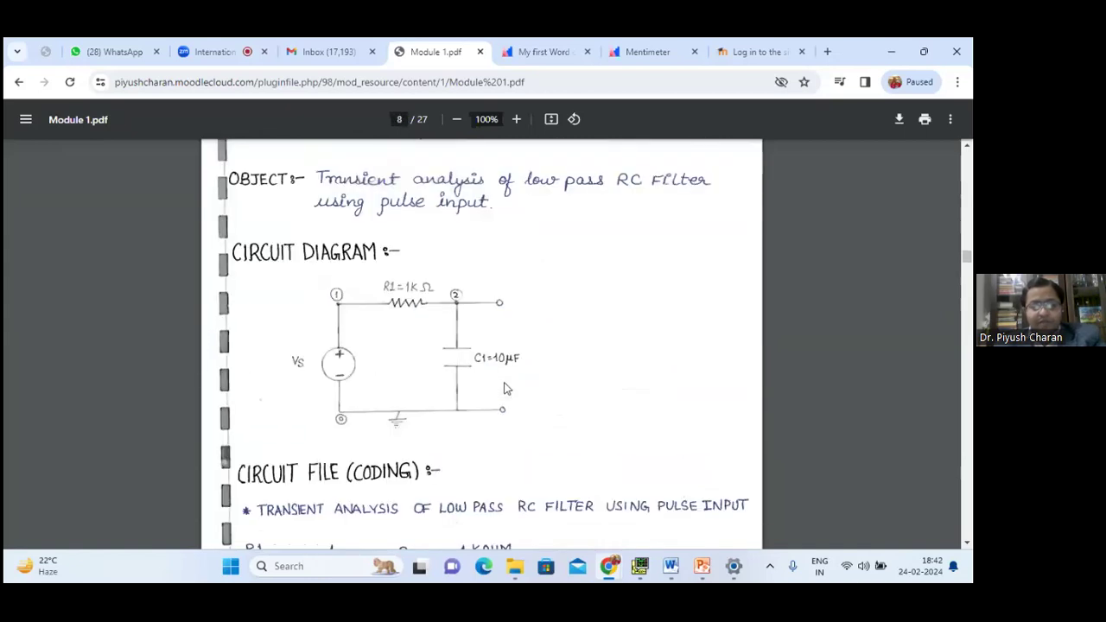
{"action": "scroll", "coordinate": [506, 389], "scroll_direction": "up", "scroll_amount": 2}
{"action": "scroll", "coordinate": [506, 389], "scroll_direction": "down", "scroll_amount": 5}
{"action": "scroll", "coordinate": [507, 389], "scroll_direction": "down", "scroll_amount": 20}
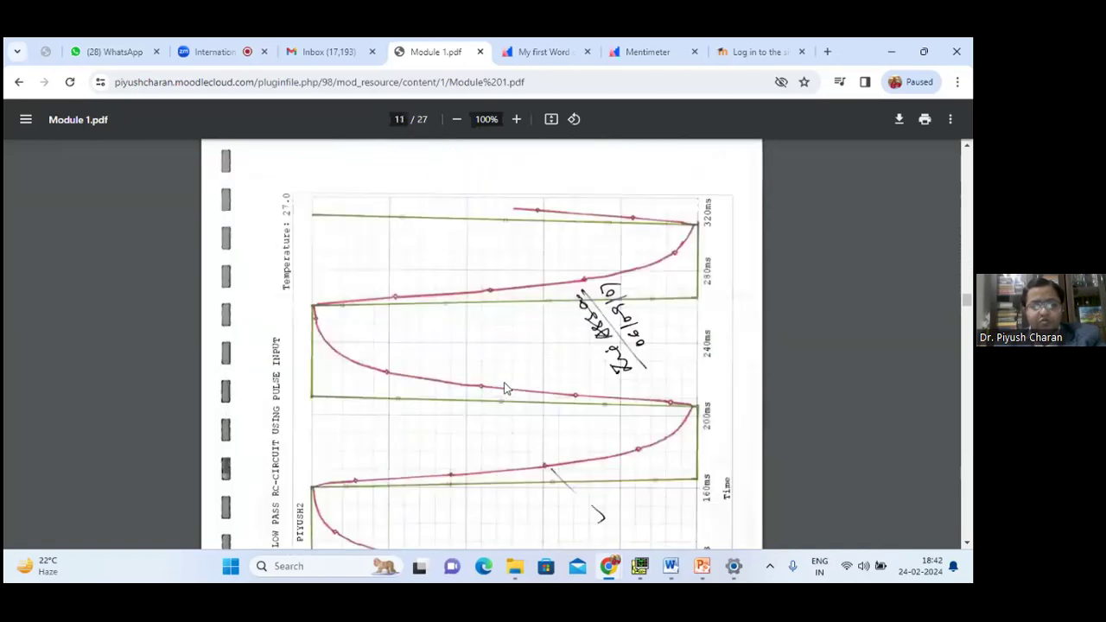
{"action": "scroll", "coordinate": [506, 389], "scroll_direction": "down", "scroll_amount": 20}
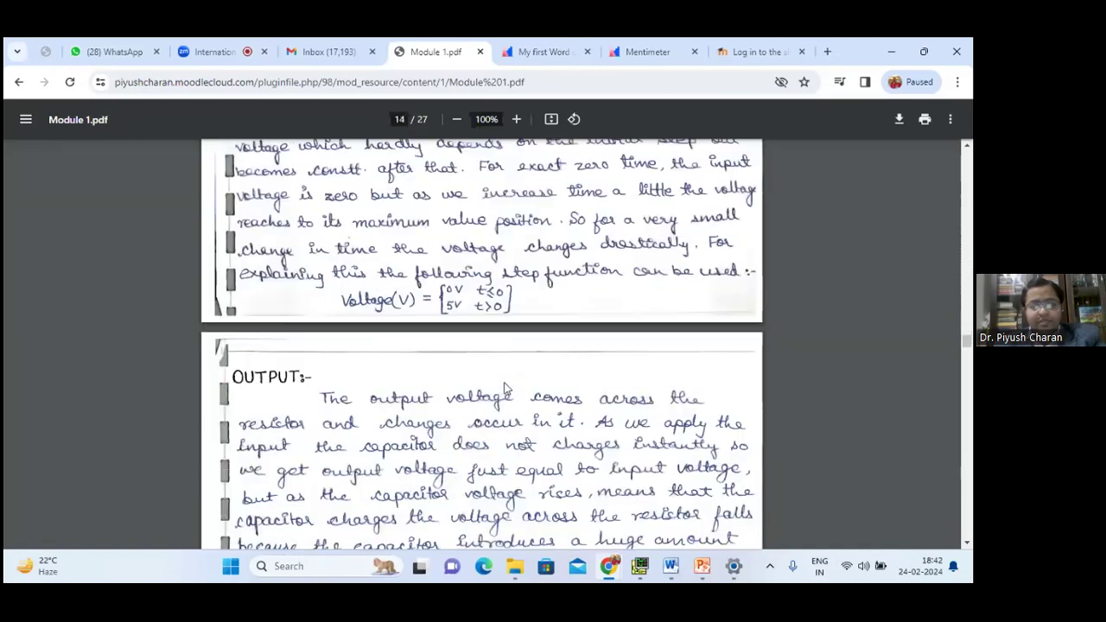
{"action": "scroll", "coordinate": [507, 389], "scroll_direction": "down", "scroll_amount": 4}
{"action": "scroll", "coordinate": [506, 389], "scroll_direction": "up", "scroll_amount": 8}
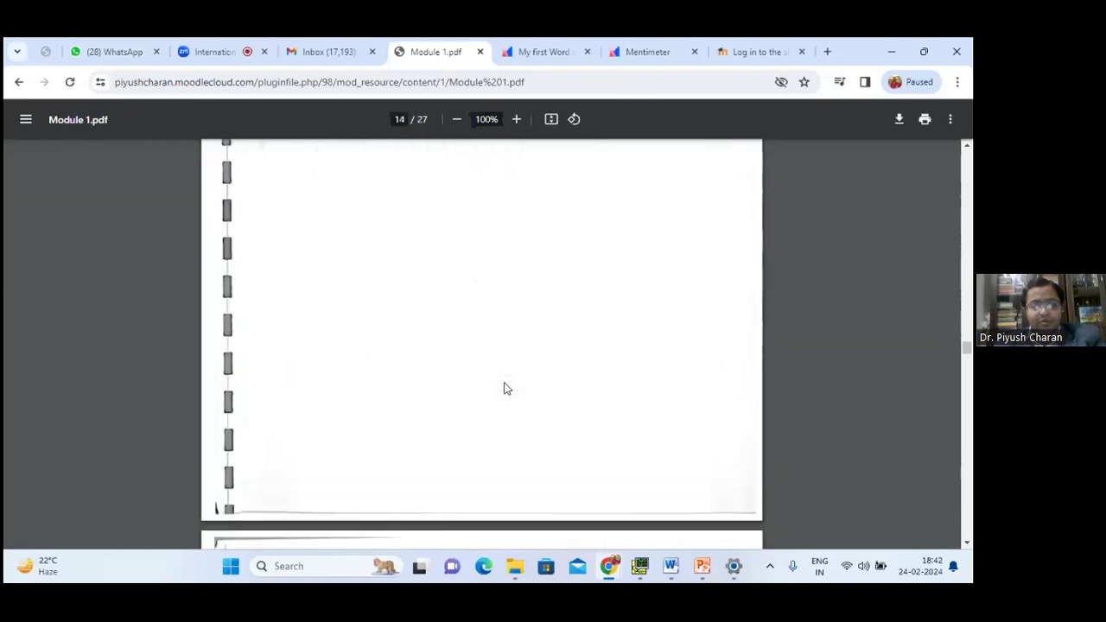
{"action": "scroll", "coordinate": [507, 389], "scroll_direction": "up", "scroll_amount": 4}
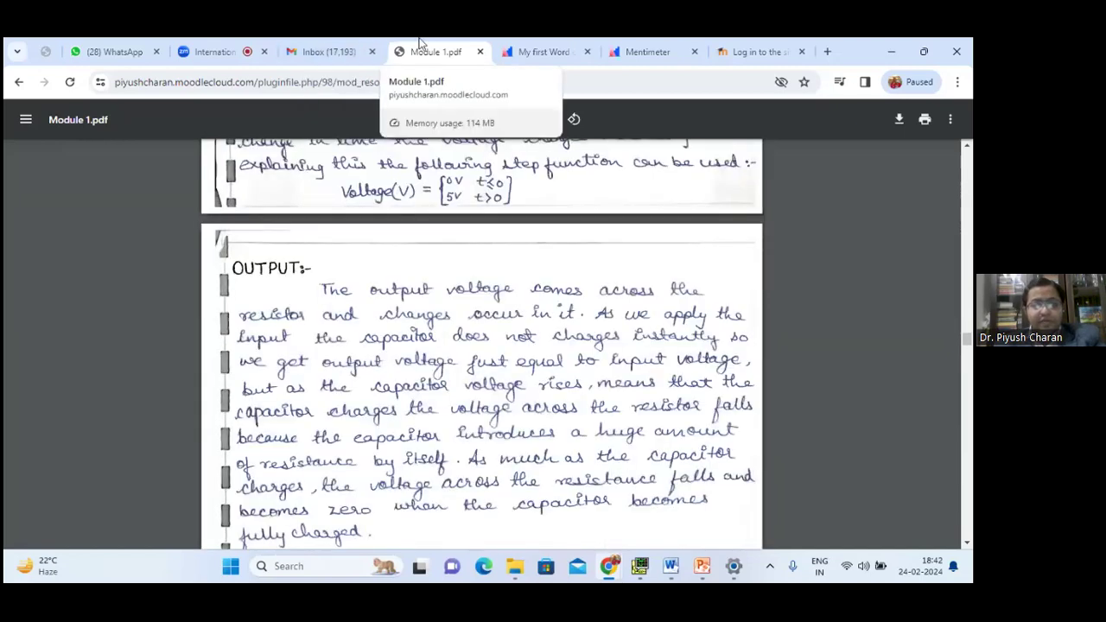
Step: Glance at the Gmail tab, return to the PDF, then go back to the course page
{"action": "mouse_move", "coordinate": [367, 44]}
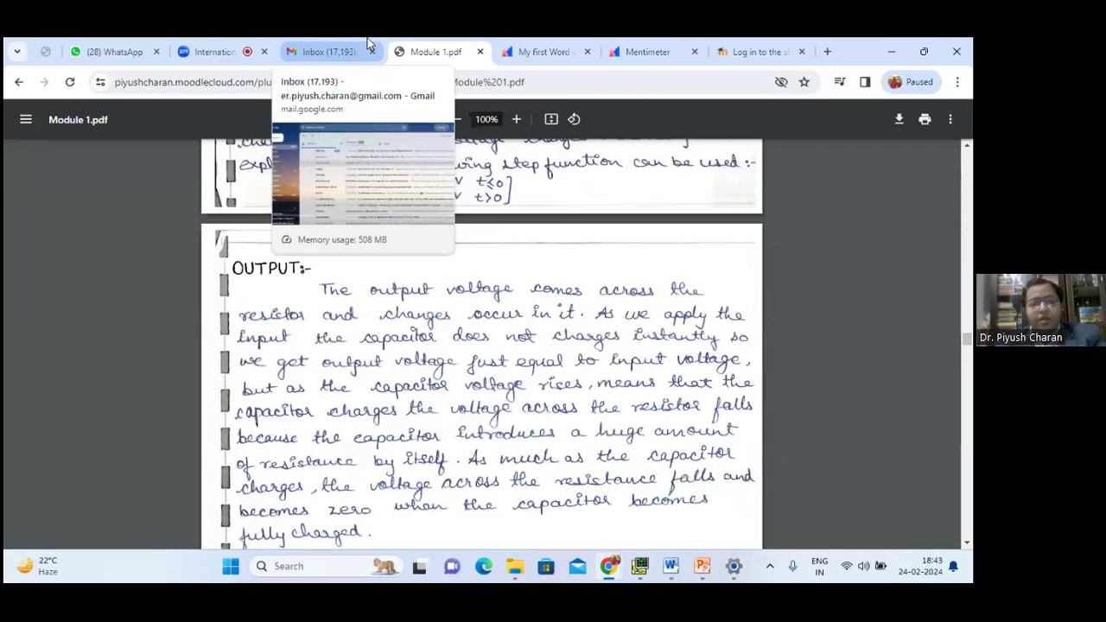
{"action": "left_click", "coordinate": [367, 48]}
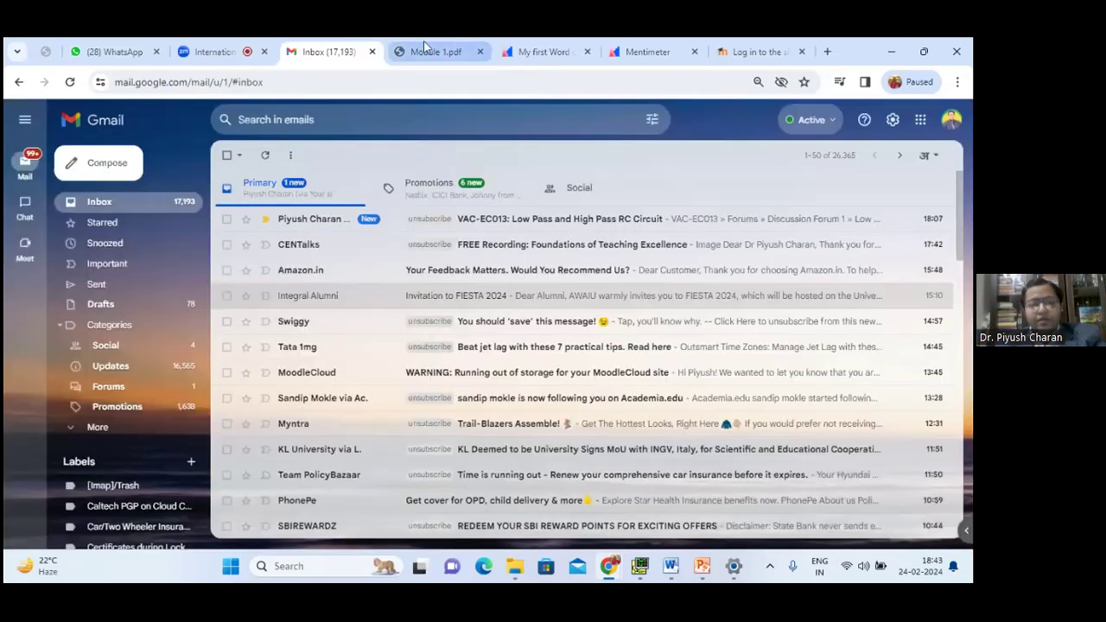
{"action": "left_click", "coordinate": [423, 47]}
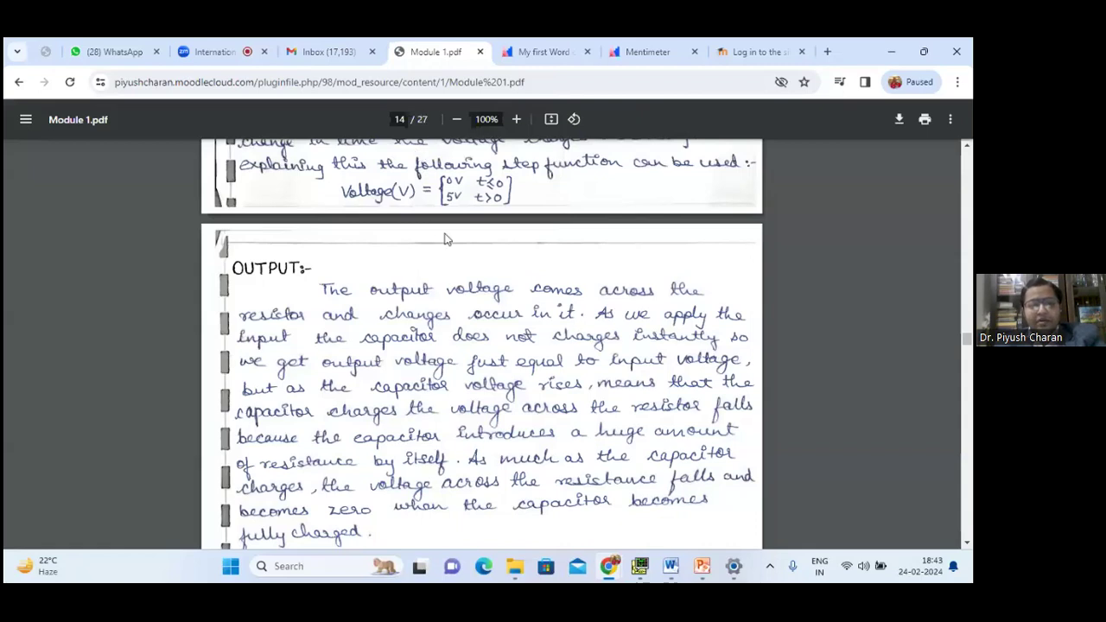
{"action": "scroll", "coordinate": [446, 239], "scroll_direction": "up", "scroll_amount": 10}
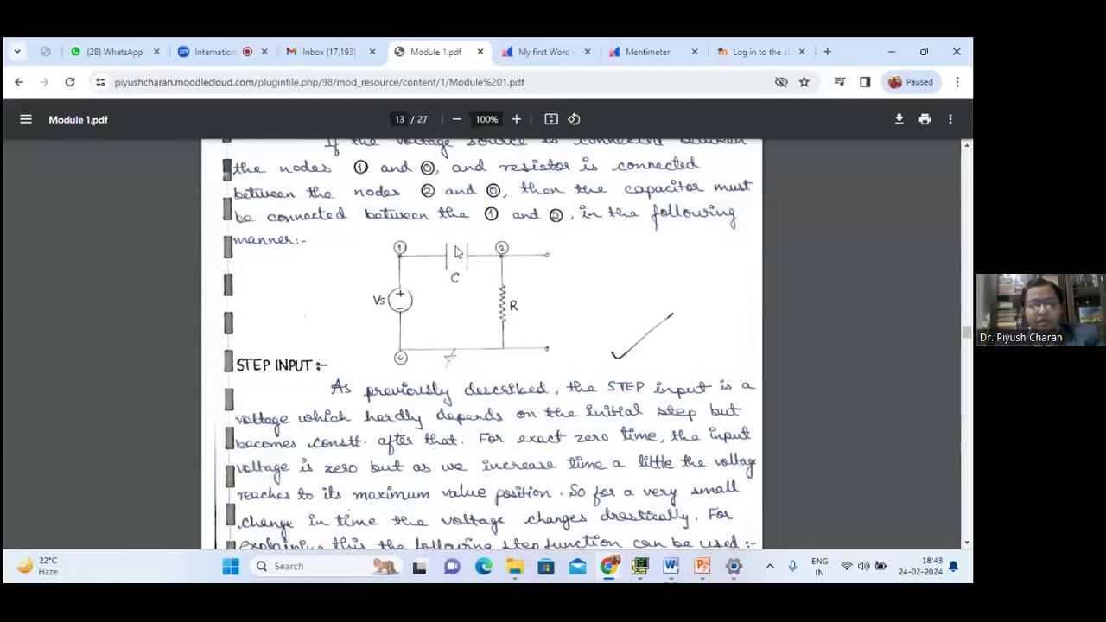
{"action": "scroll", "coordinate": [456, 250], "scroll_direction": "up", "scroll_amount": 1}
{"action": "left_click", "coordinate": [19, 82]}
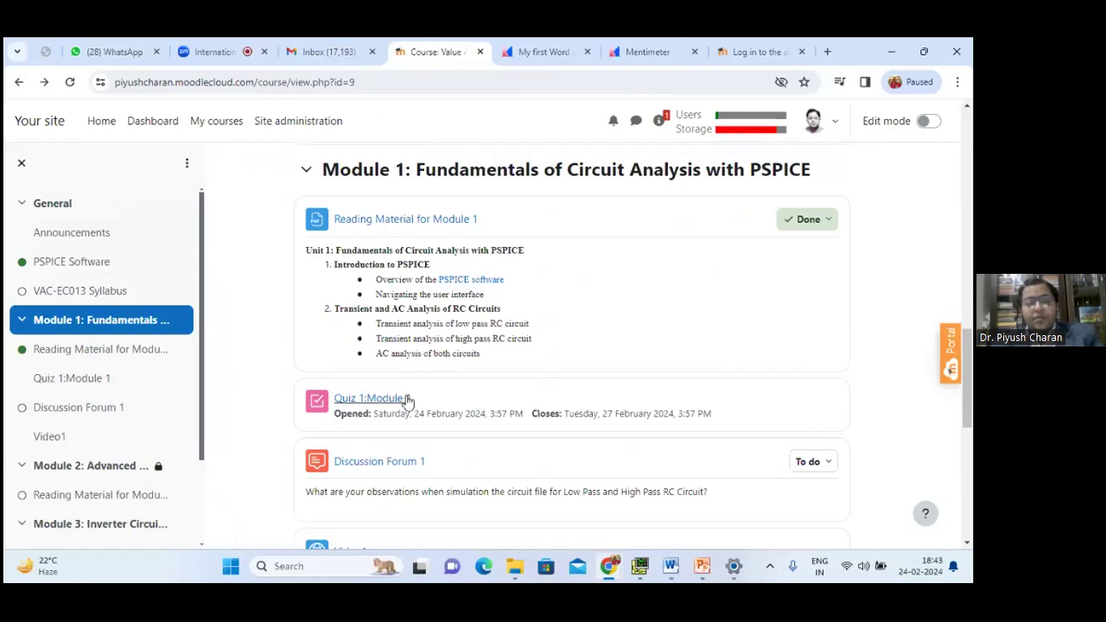
Step: Scroll to the end of Module 1 on the PSPICE course page and open the activity chooser
{"action": "scroll", "coordinate": [408, 412], "scroll_direction": "down", "scroll_amount": 2}
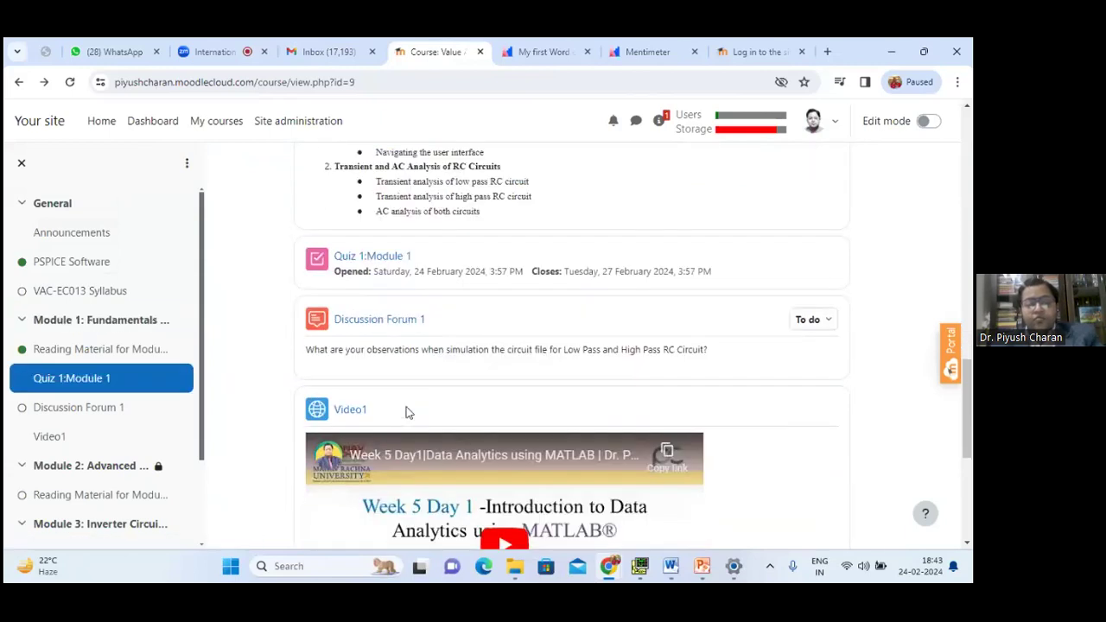
{"action": "scroll", "coordinate": [408, 413], "scroll_direction": "down", "scroll_amount": 3}
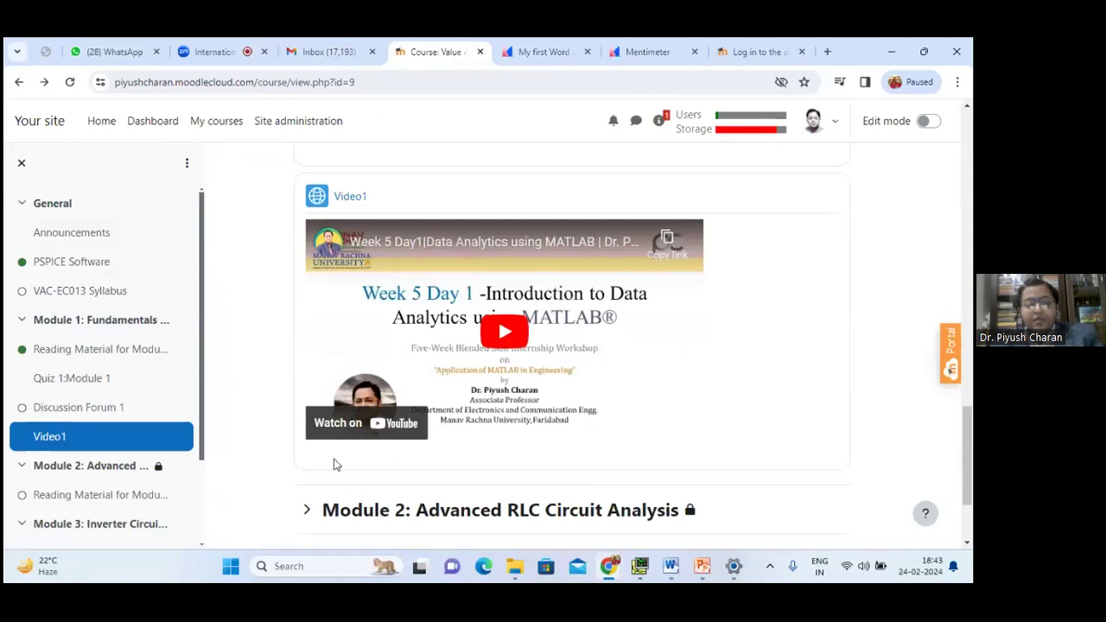
{"action": "scroll", "coordinate": [540, 460], "scroll_direction": "up", "scroll_amount": 10}
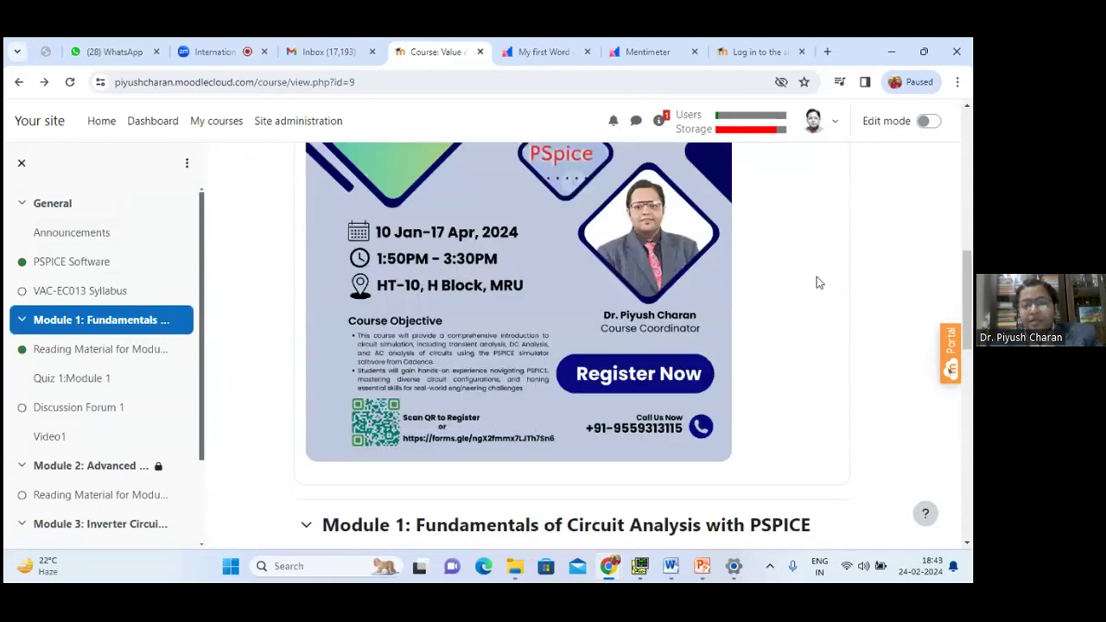
{"action": "scroll", "coordinate": [760, 254], "scroll_direction": "down", "scroll_amount": 8}
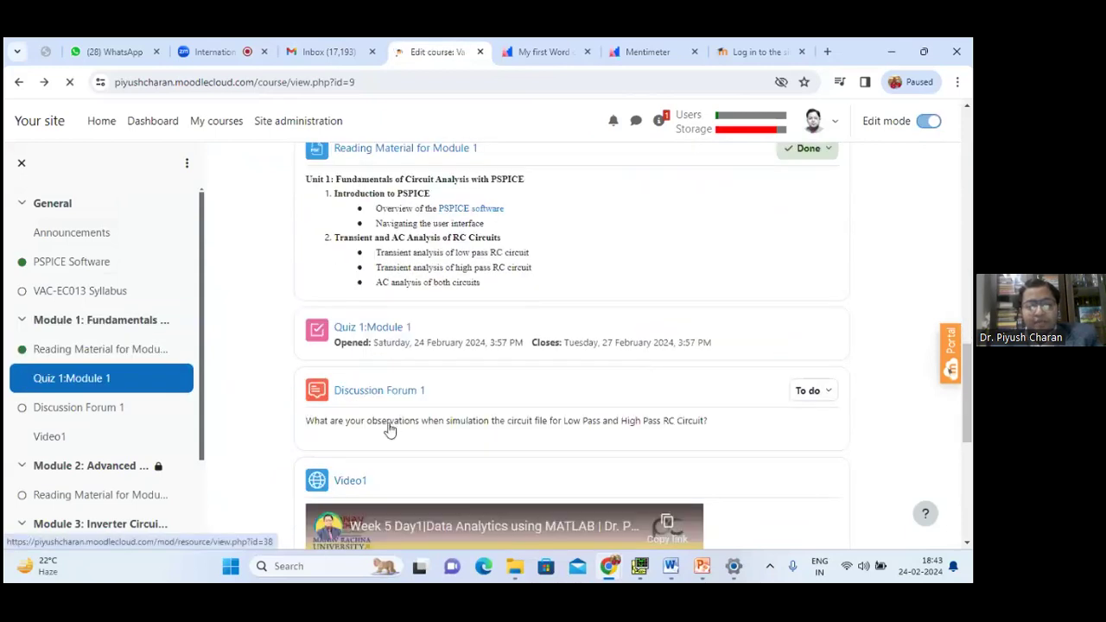
{"action": "scroll", "coordinate": [468, 357], "scroll_direction": "down", "scroll_amount": 12}
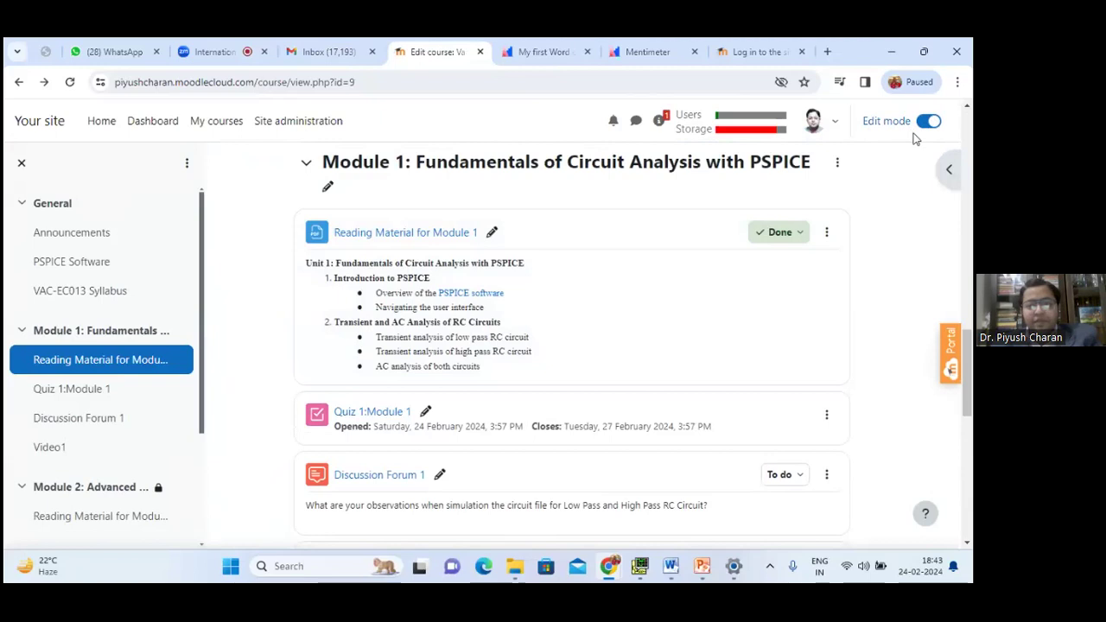
{"action": "scroll", "coordinate": [648, 346], "scroll_direction": "down", "scroll_amount": 3}
{"action": "scroll", "coordinate": [649, 345], "scroll_direction": "down", "scroll_amount": 4}
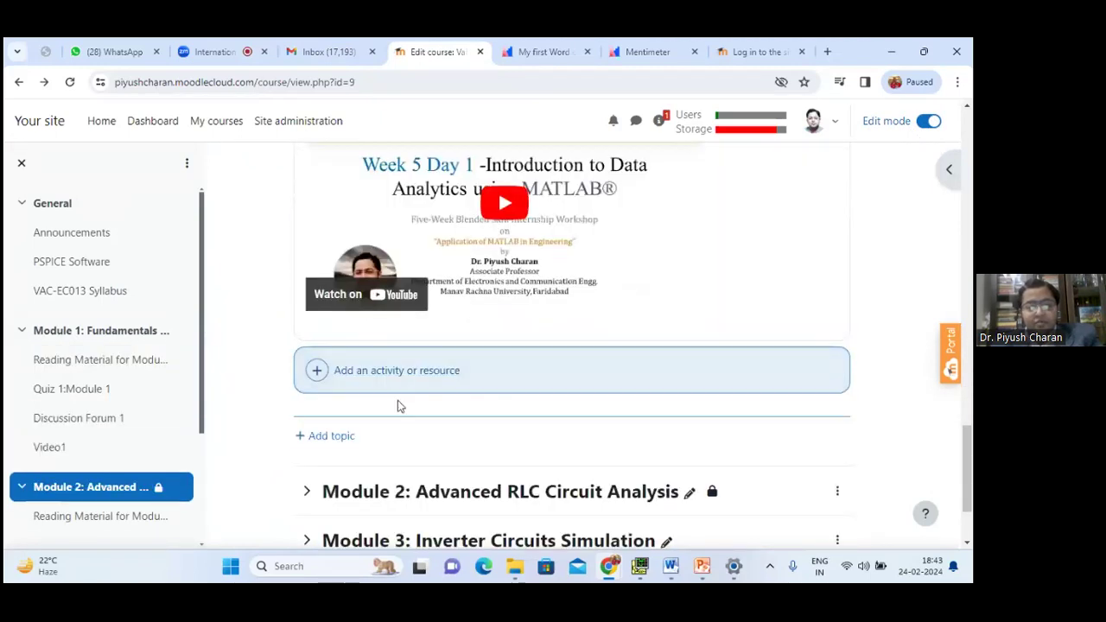
{"action": "left_click", "coordinate": [398, 374]}
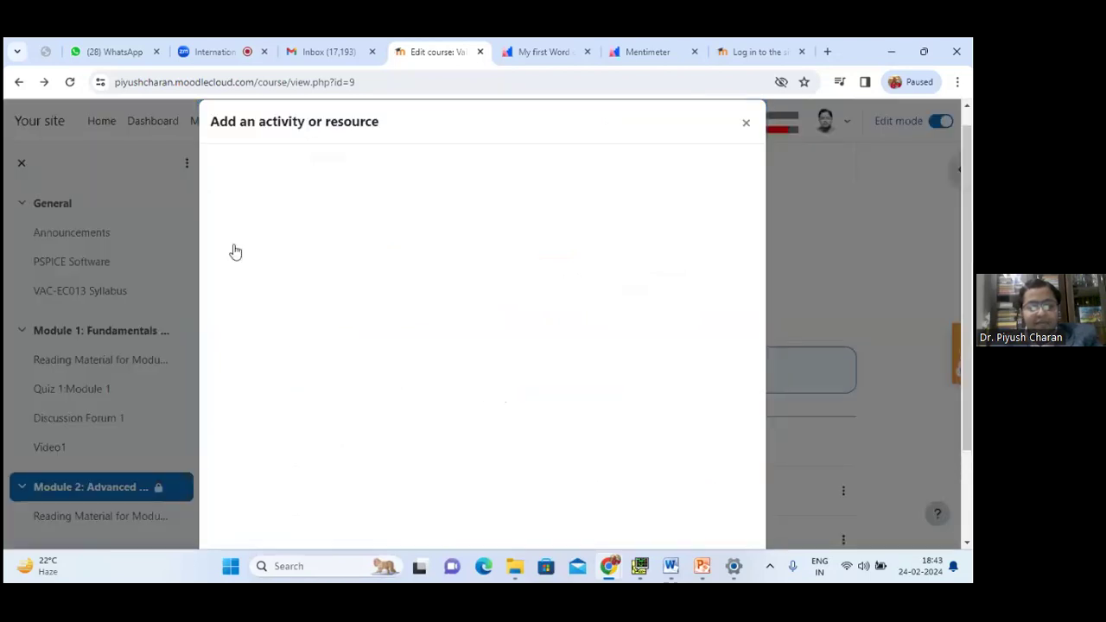
Step: Pick Assignment to open the blank 'Adding a new Assignment to Module 1' form
{"action": "left_click", "coordinate": [256, 248]}
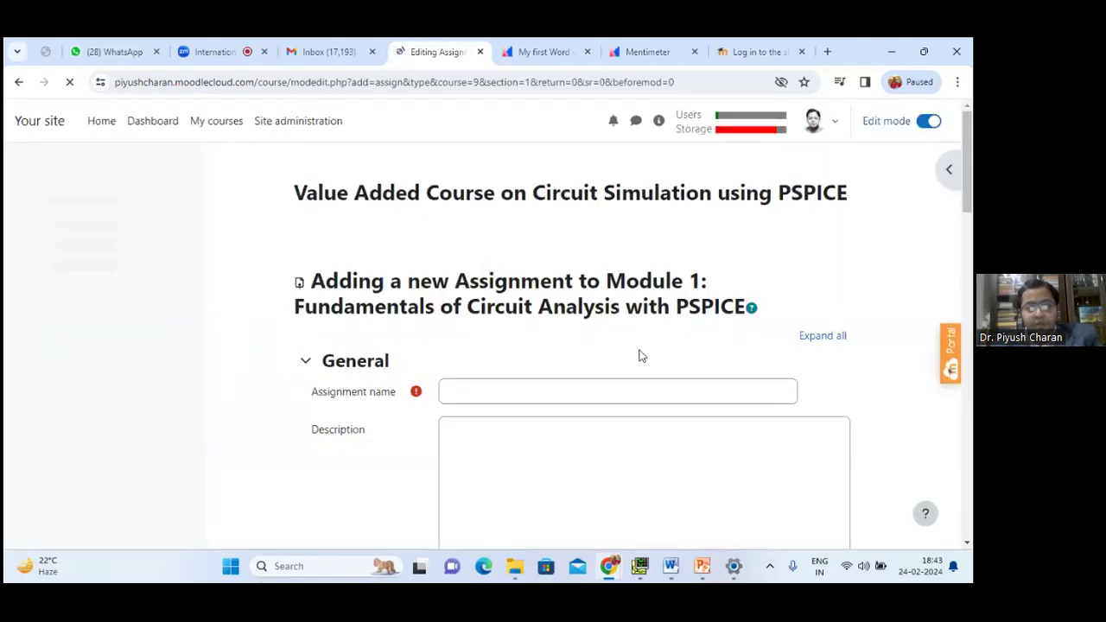
{"action": "left_click", "coordinate": [500, 391]}
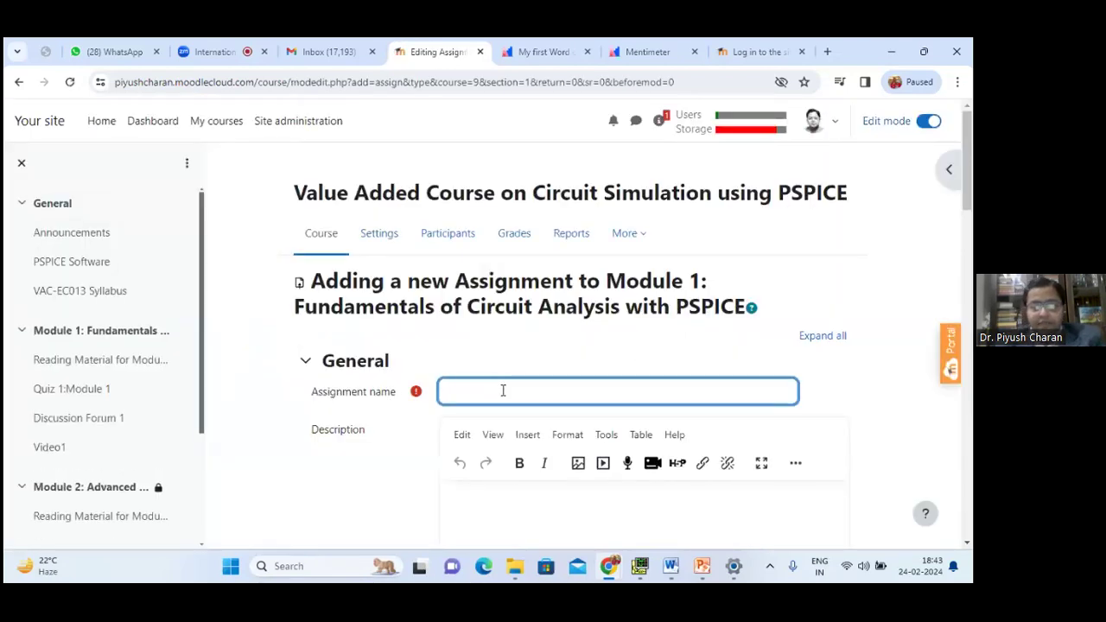
Step: Enter assignment name 'Lab Report based on Module1' and description 'Complete this activity by 26th February 2024'
{"action": "type", "text": "Lab Report based on Module1"}
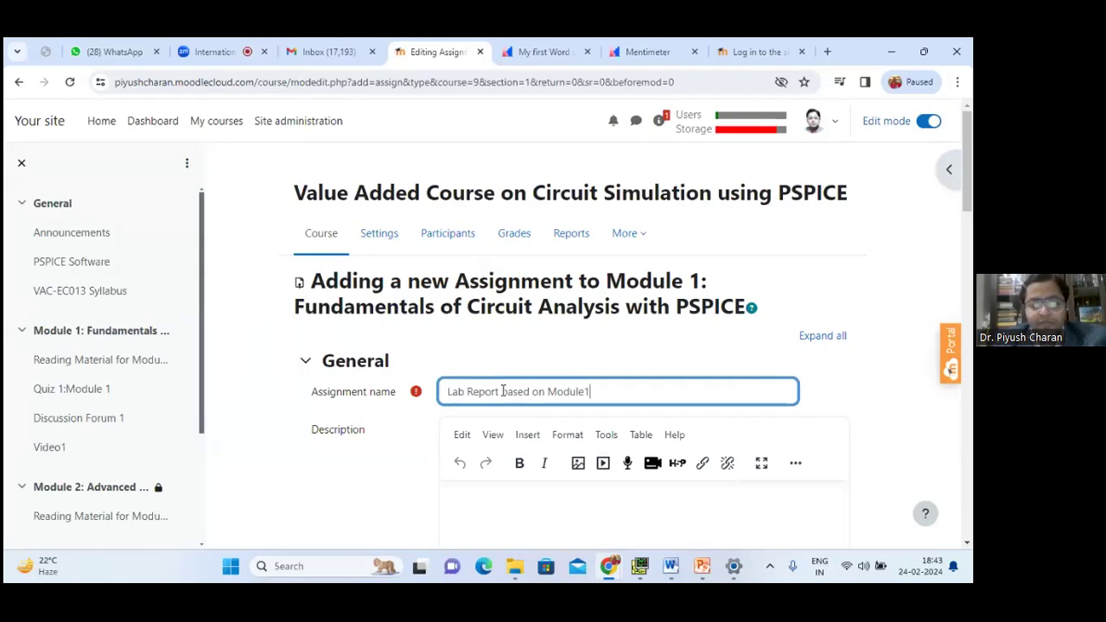
{"action": "left_click", "coordinate": [498, 491]}
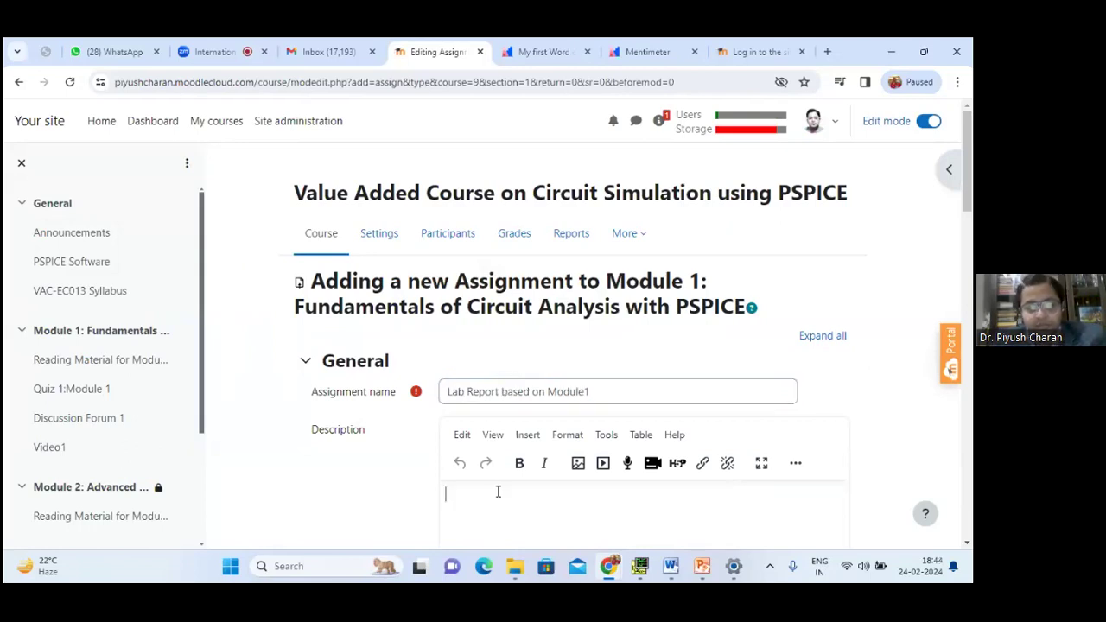
{"action": "type", "text": "Sub"}
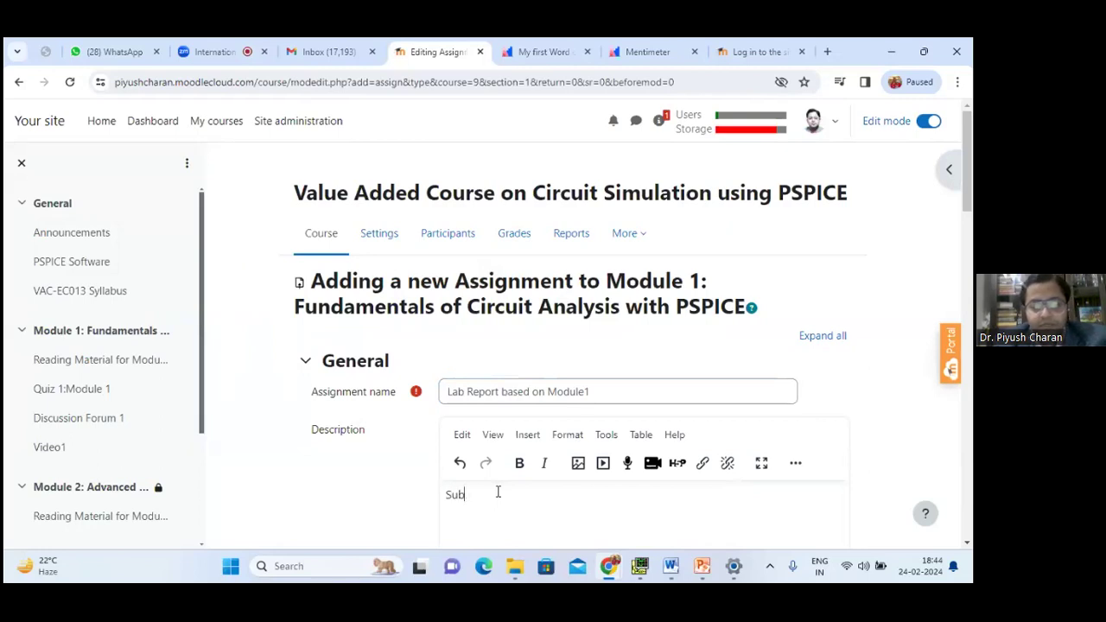
{"action": "scroll", "coordinate": [497, 492], "scroll_direction": "down", "scroll_amount": 5}
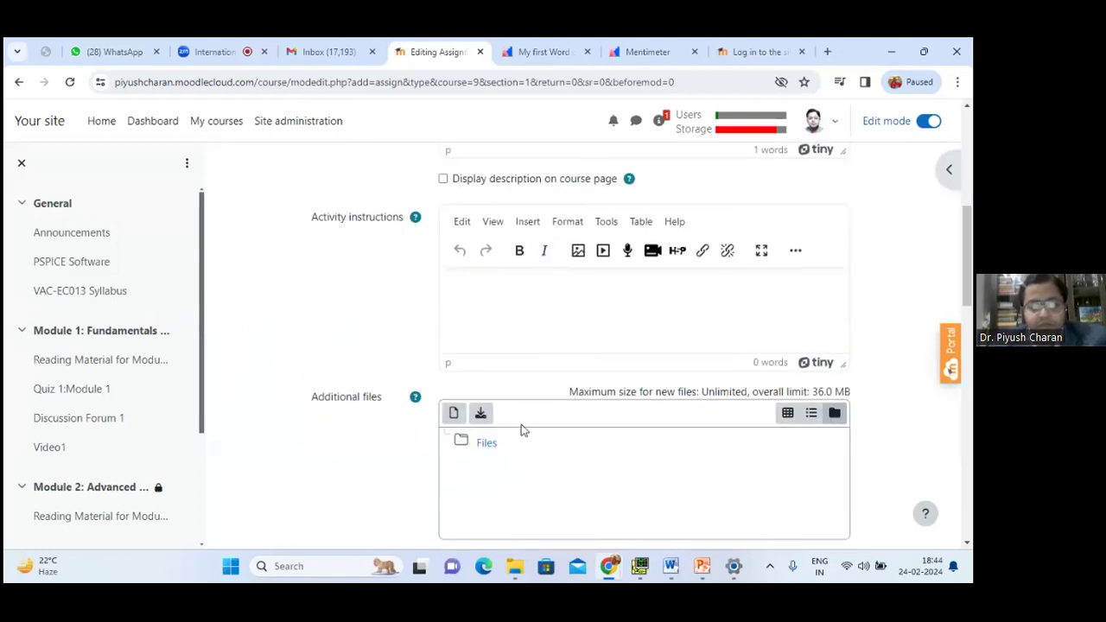
{"action": "scroll", "coordinate": [521, 427], "scroll_direction": "up", "scroll_amount": 2}
{"action": "scroll", "coordinate": [510, 424], "scroll_direction": "up", "scroll_amount": 2}
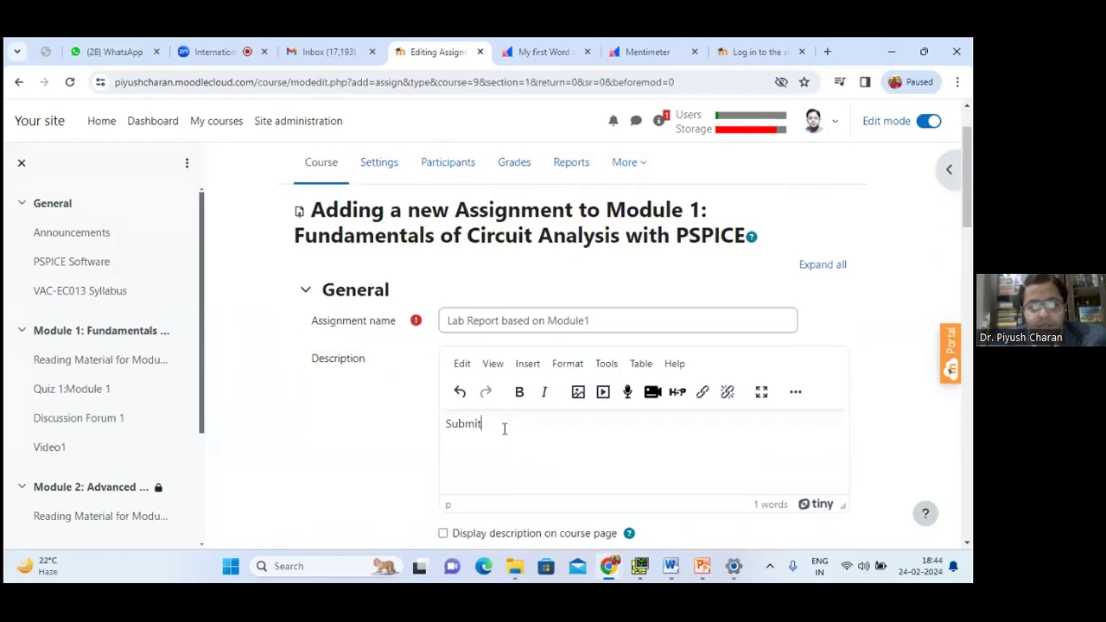
{"action": "scroll", "coordinate": [497, 384], "scroll_direction": "down", "scroll_amount": 1}
{"action": "left_click_drag", "start_coordinate": [498, 353], "coordinate": [406, 355]}
{"action": "type", "text": "C"}
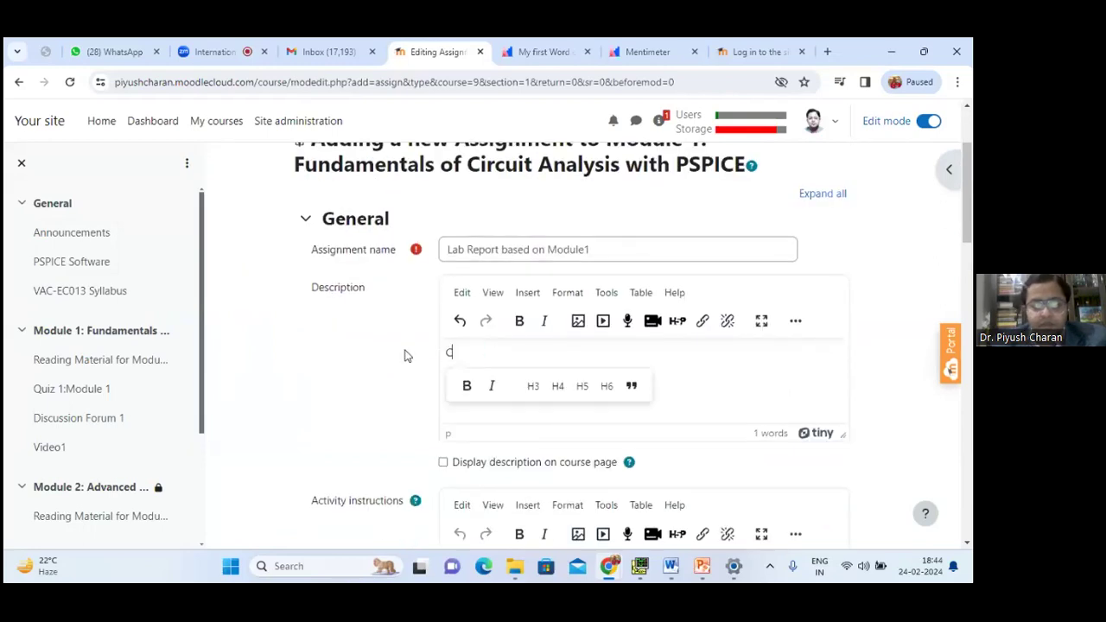
{"action": "type", "text": "omplt"}
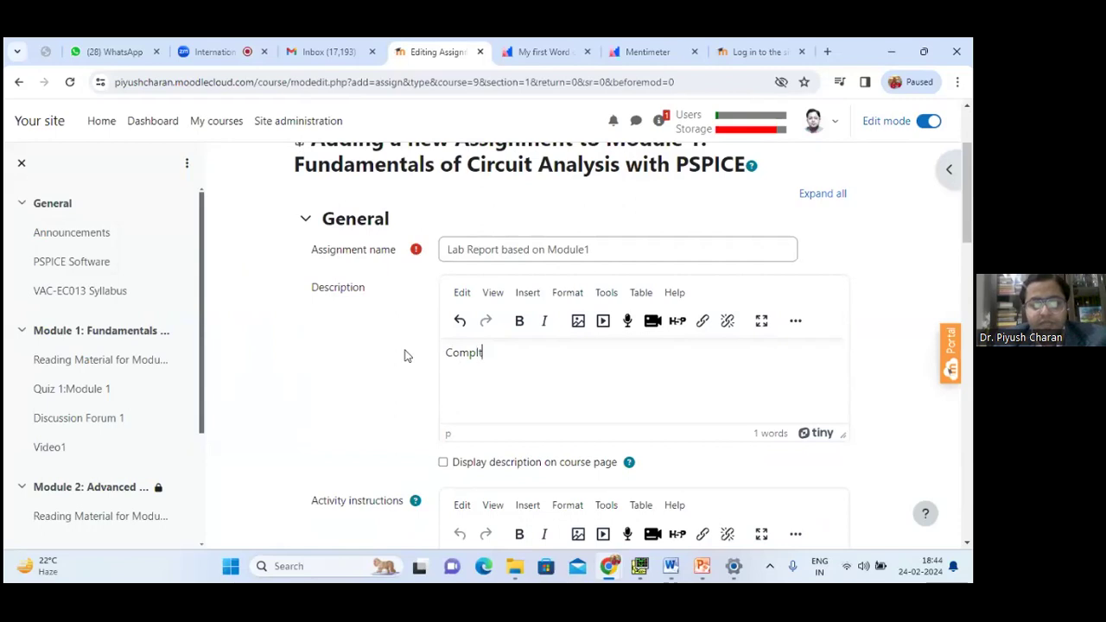
{"action": "type", "text": "er this activity by "}
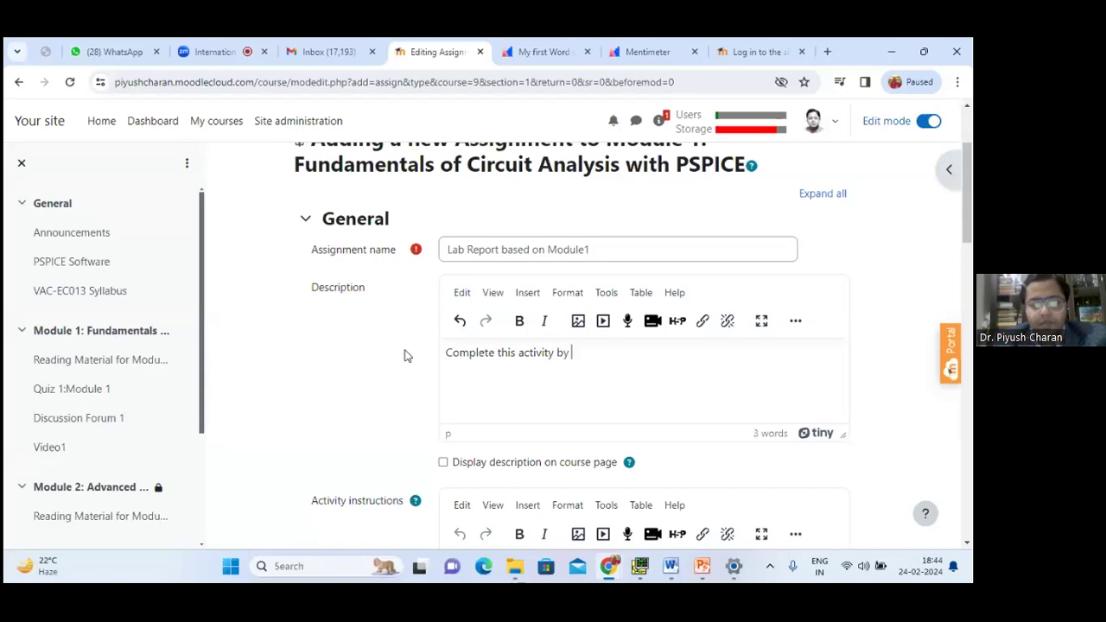
{"action": "type", "text": "26th "}
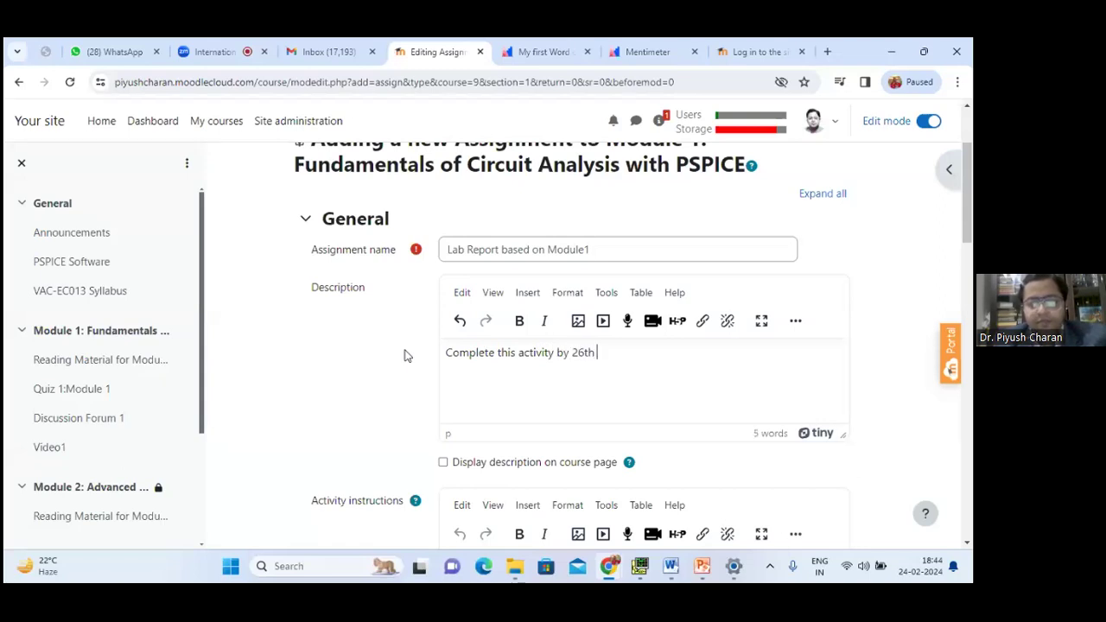
{"action": "type", "text": "Februar"}
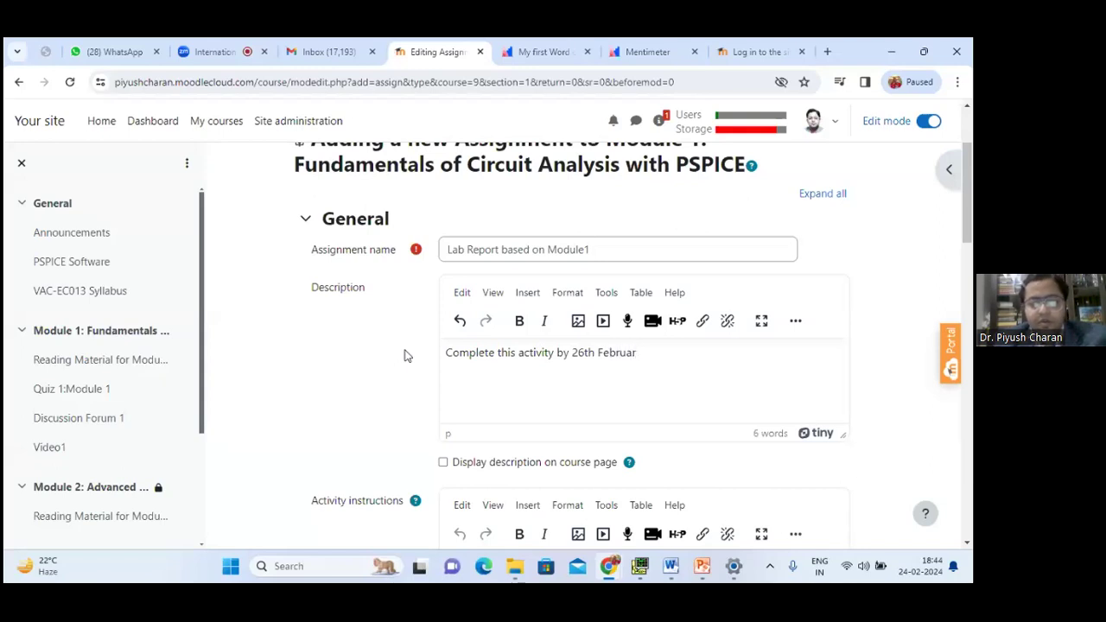
{"action": "type", "text": "y 2024"}
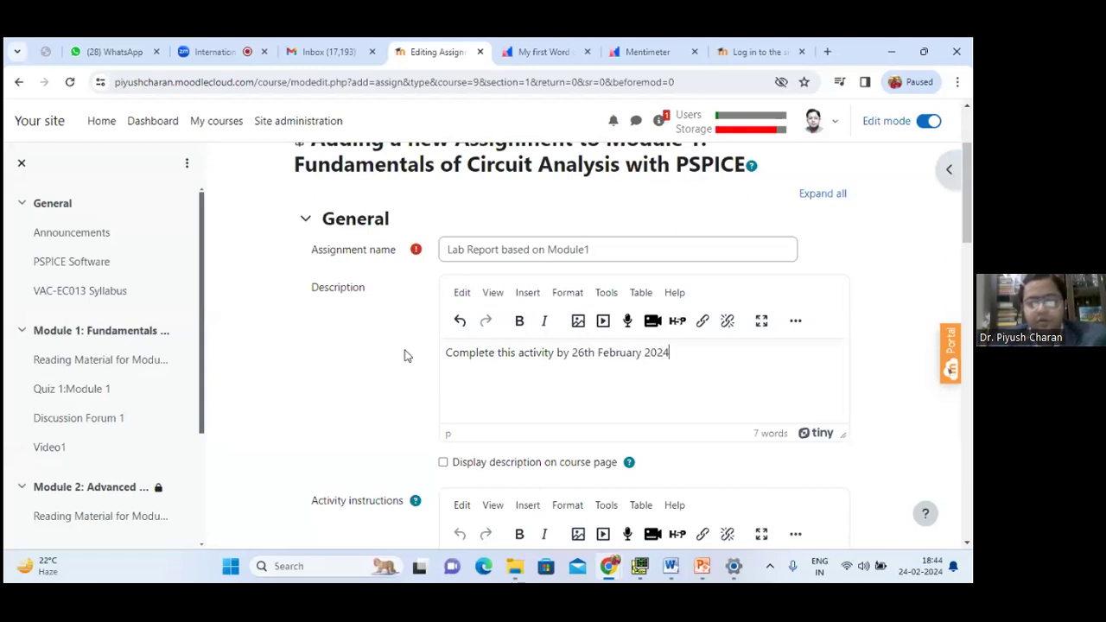
{"action": "scroll", "coordinate": [404, 355], "scroll_direction": "down", "scroll_amount": 2}
Step: Write the activity instructions: 'Submit the report based on Module 1 … completing all the experiments of this section.'
{"action": "left_click", "coordinate": [494, 424]}
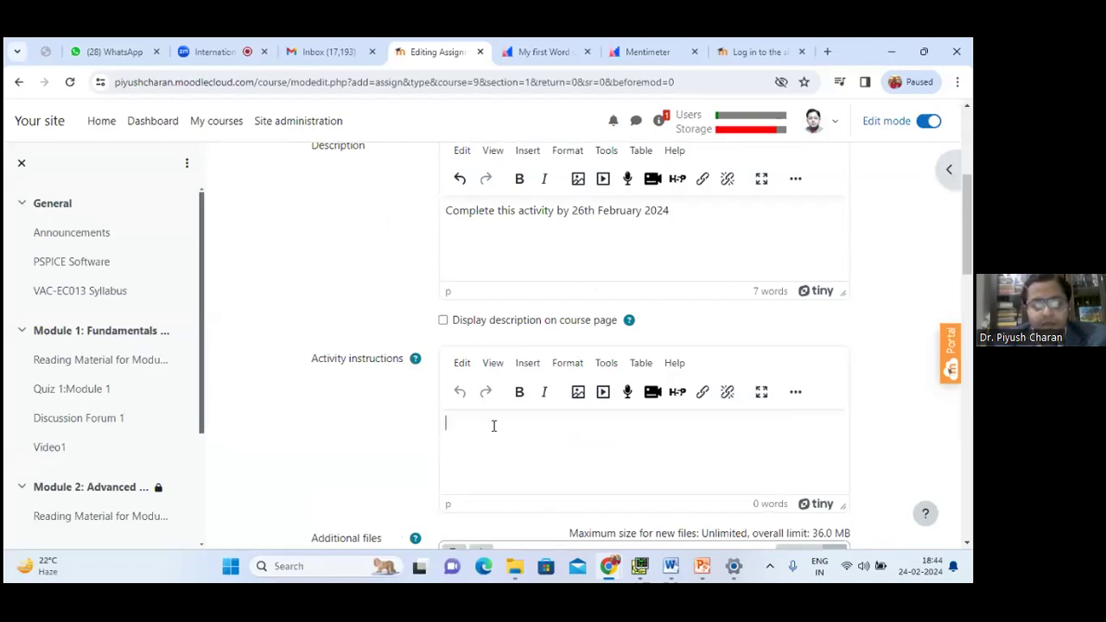
{"action": "type", "text": "Subm"}
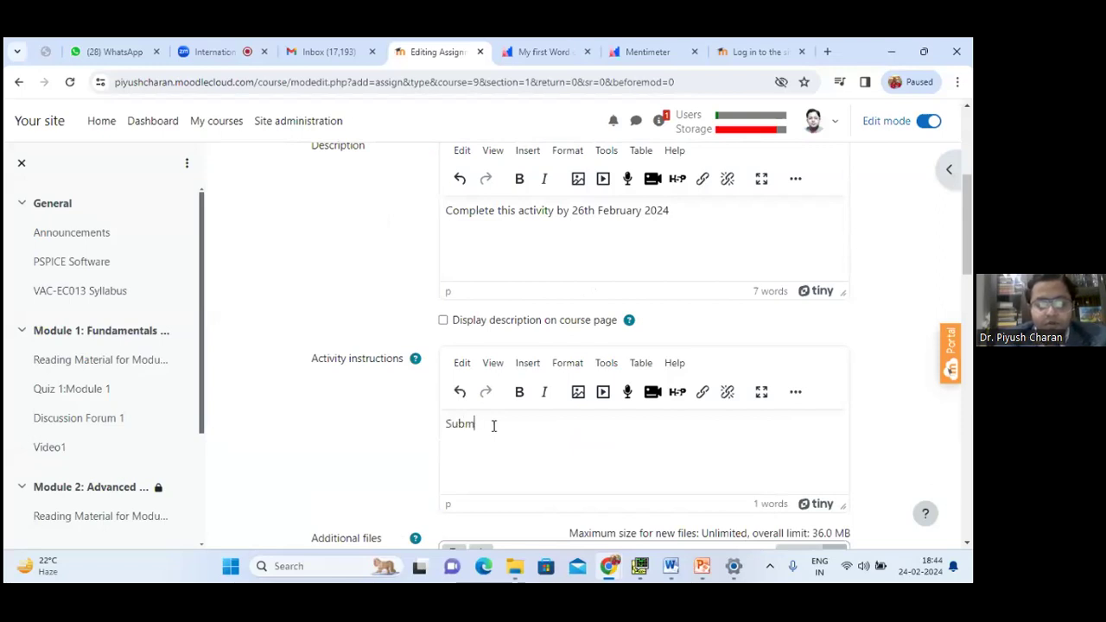
{"action": "type", "text": "it the report based"}
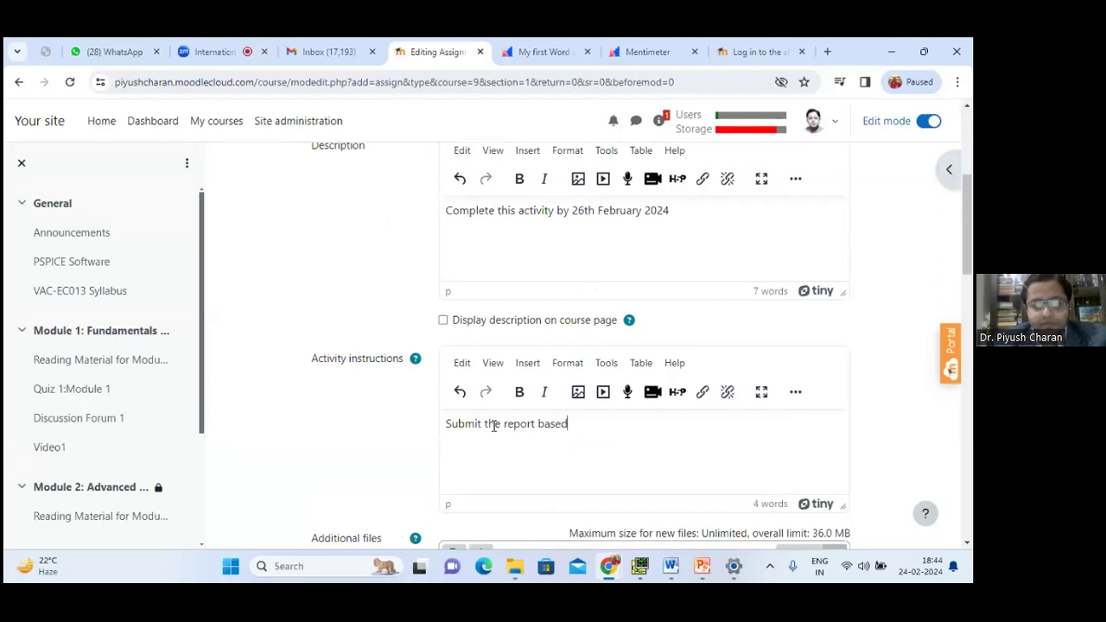
{"action": "type", "text": " on M"}
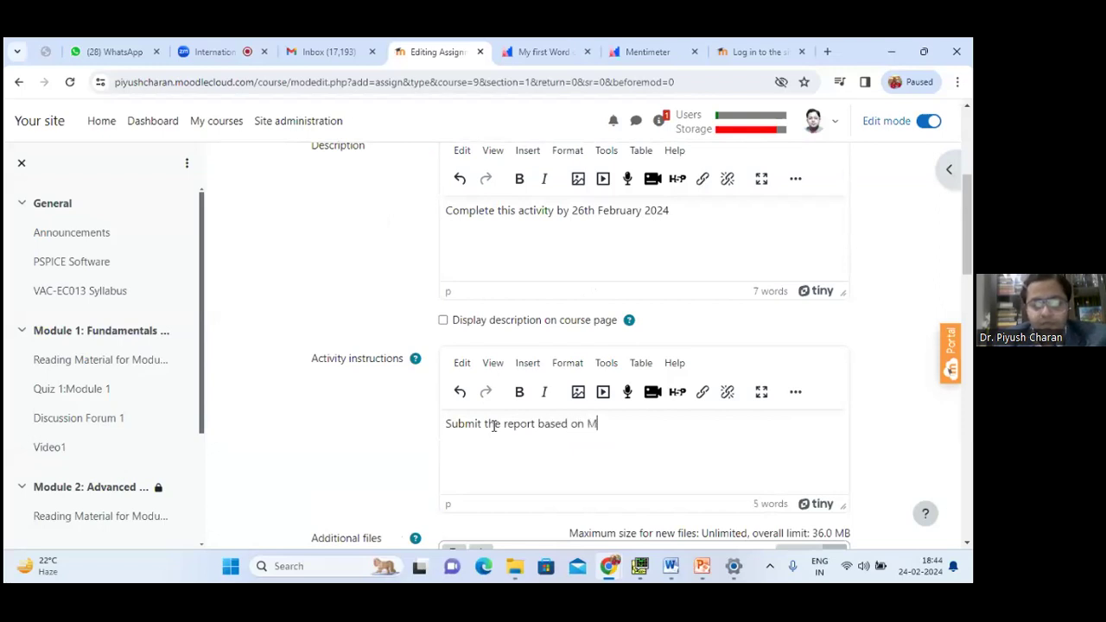
{"action": "type", "text": "odule 1 o"}
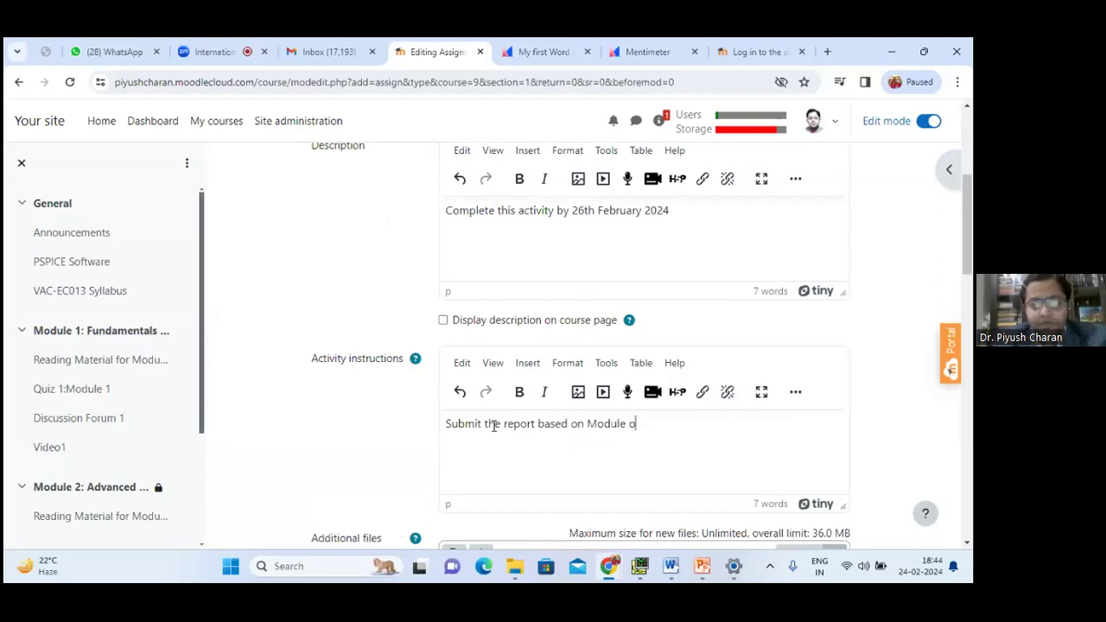
{"action": "type", "text": "f the course"}
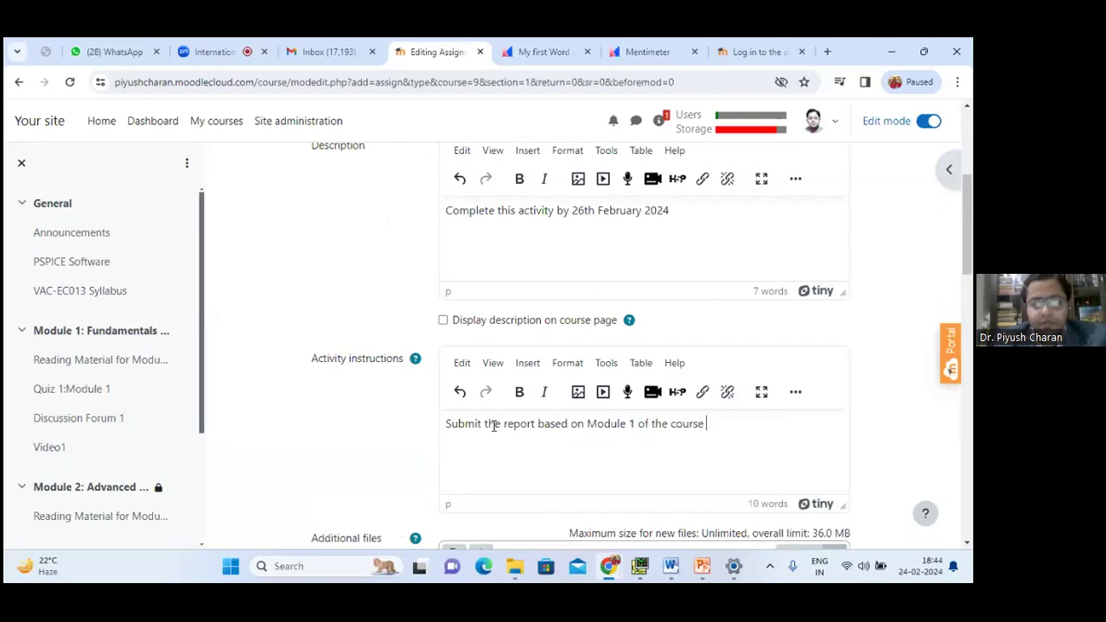
{"action": "type", "text": " completing all the e"}
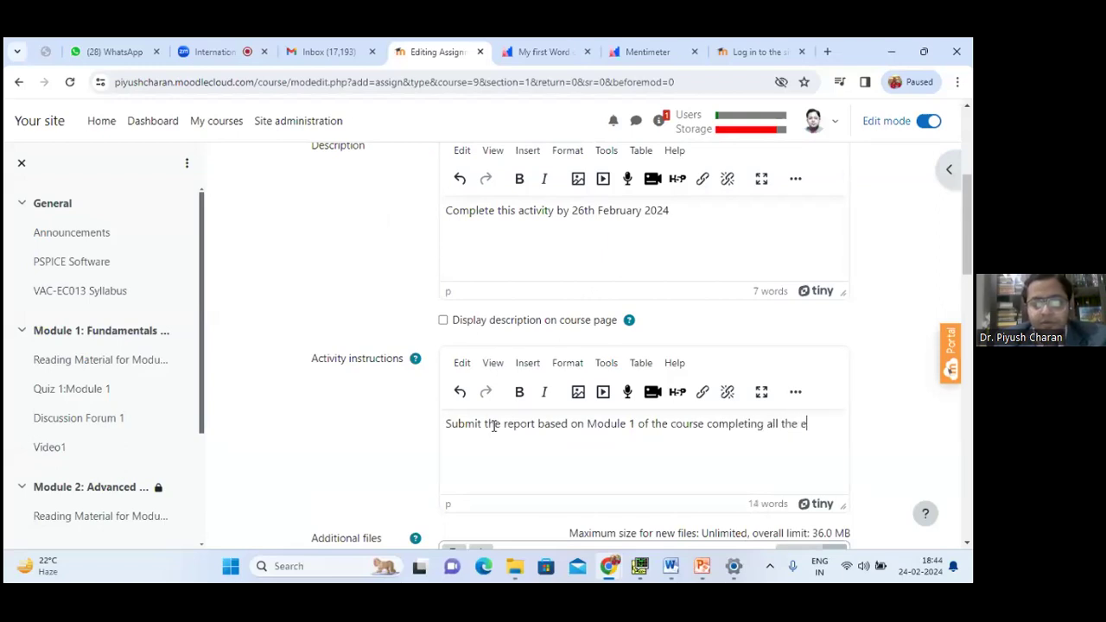
{"action": "type", "text": "xperients"}
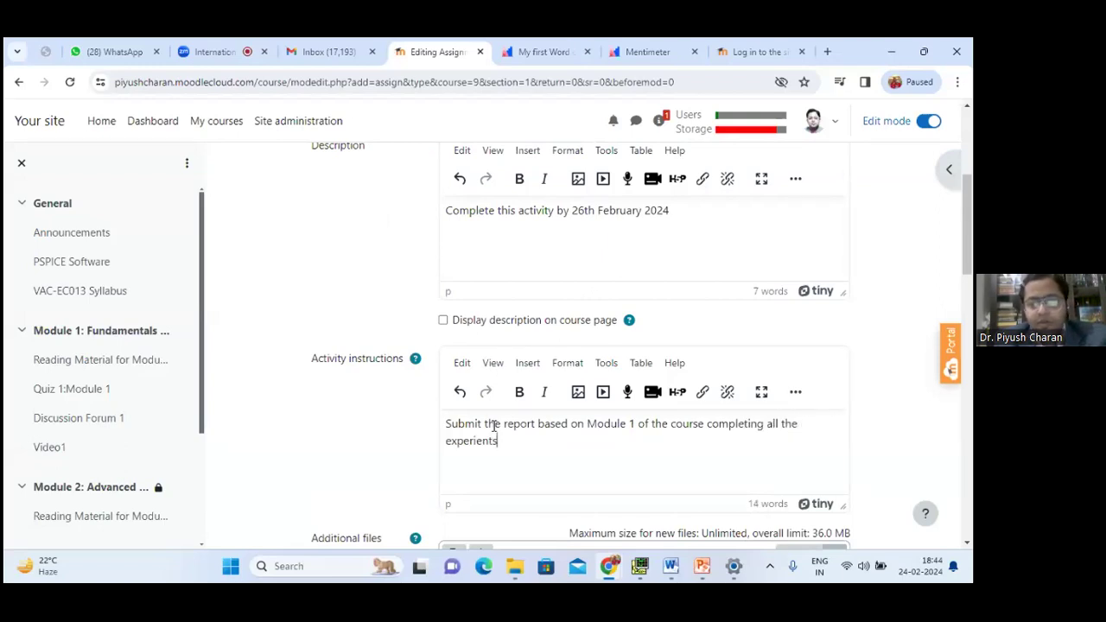
{"action": "key", "text": "BackSpace"}
{"action": "key", "text": "BackSpace"}
{"action": "type", "text": "men"}
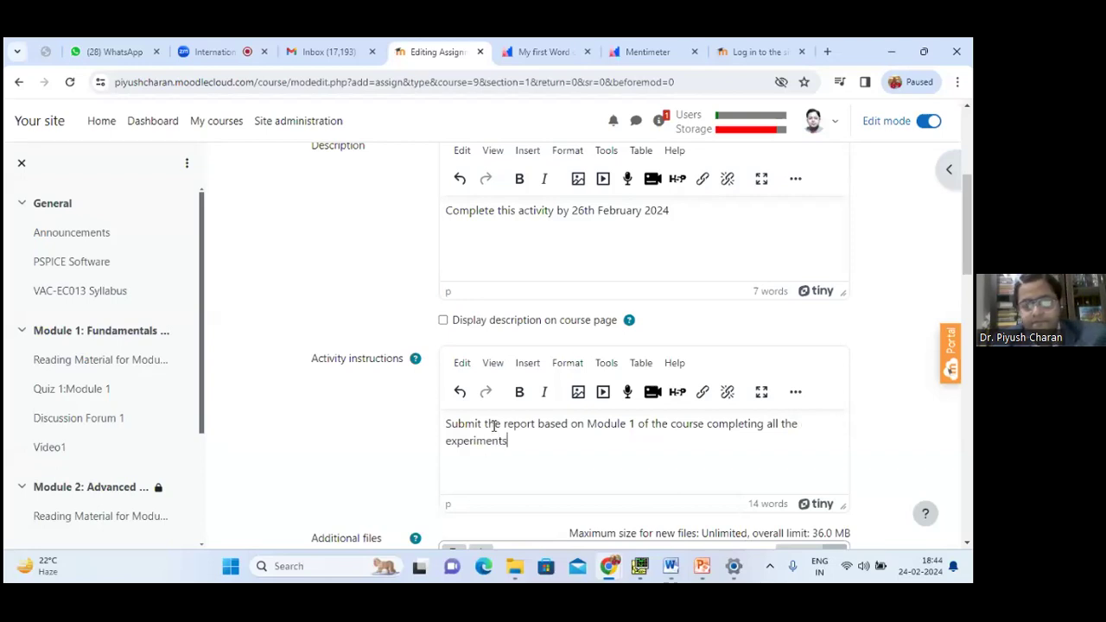
{"action": "type", "text": "ts of this section."}
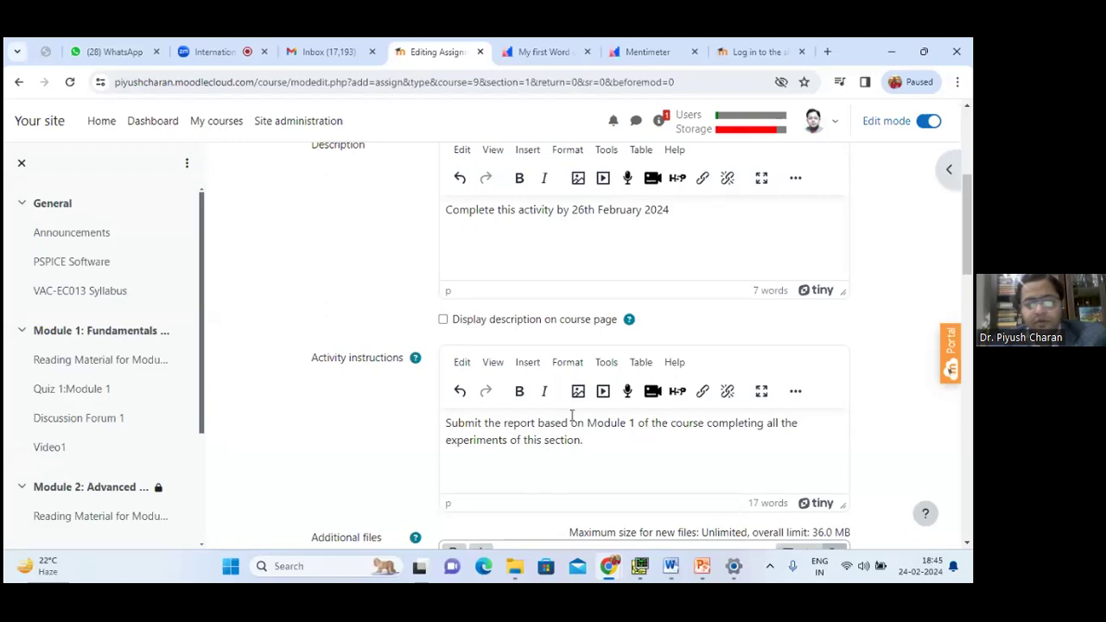
{"action": "scroll", "coordinate": [494, 425], "scroll_direction": "down", "scroll_amount": 3}
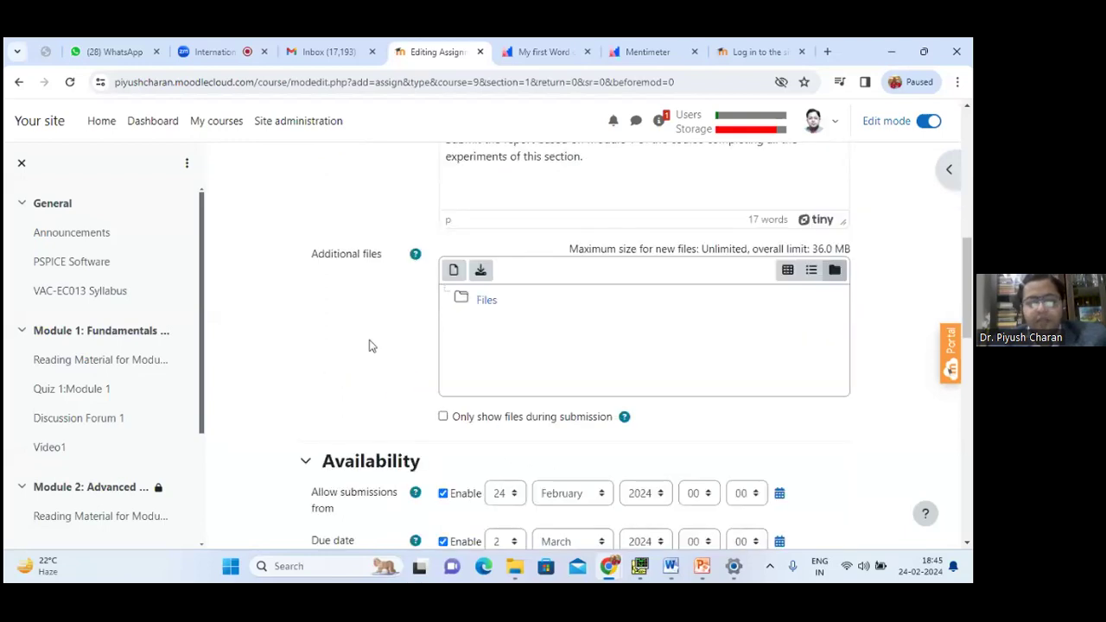
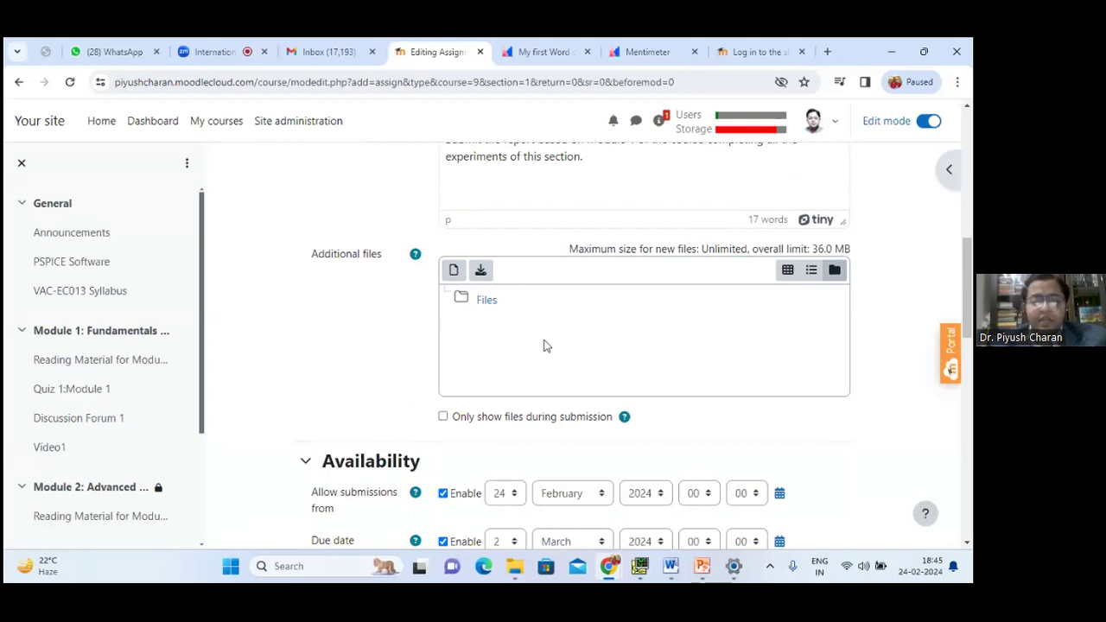
Step: Set the assignment's due date to 27 February 2024 under Availability
{"action": "scroll", "coordinate": [545, 345], "scroll_direction": "down", "scroll_amount": 3}
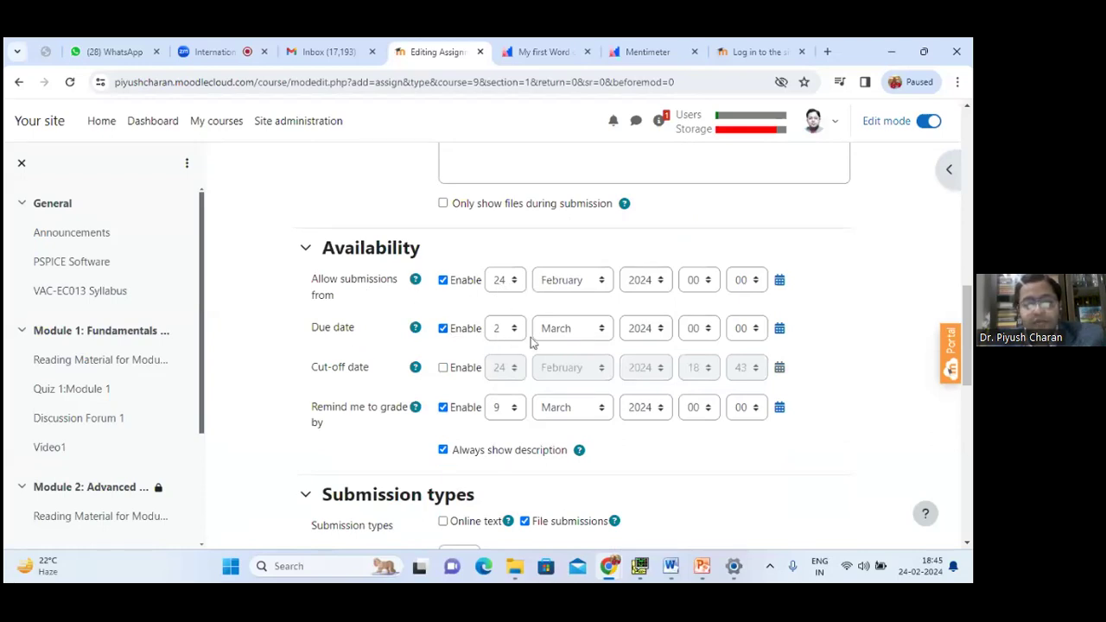
{"action": "left_click", "coordinate": [505, 329]}
{"action": "scroll", "coordinate": [501, 285], "scroll_direction": "down", "scroll_amount": 5}
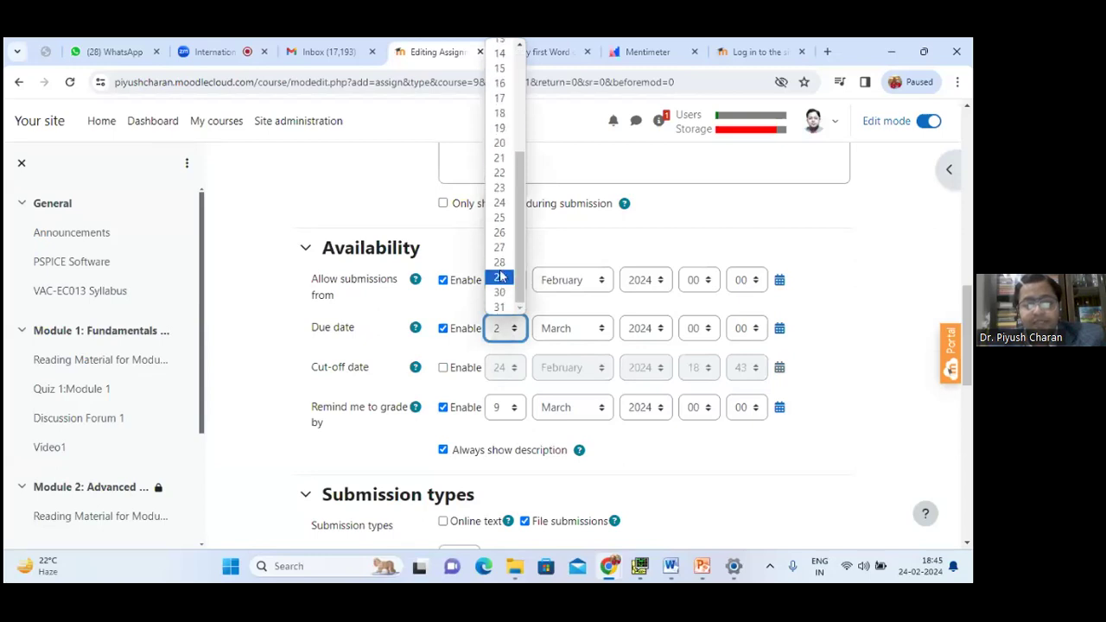
{"action": "left_click", "coordinate": [500, 232]}
{"action": "left_click", "coordinate": [561, 330]}
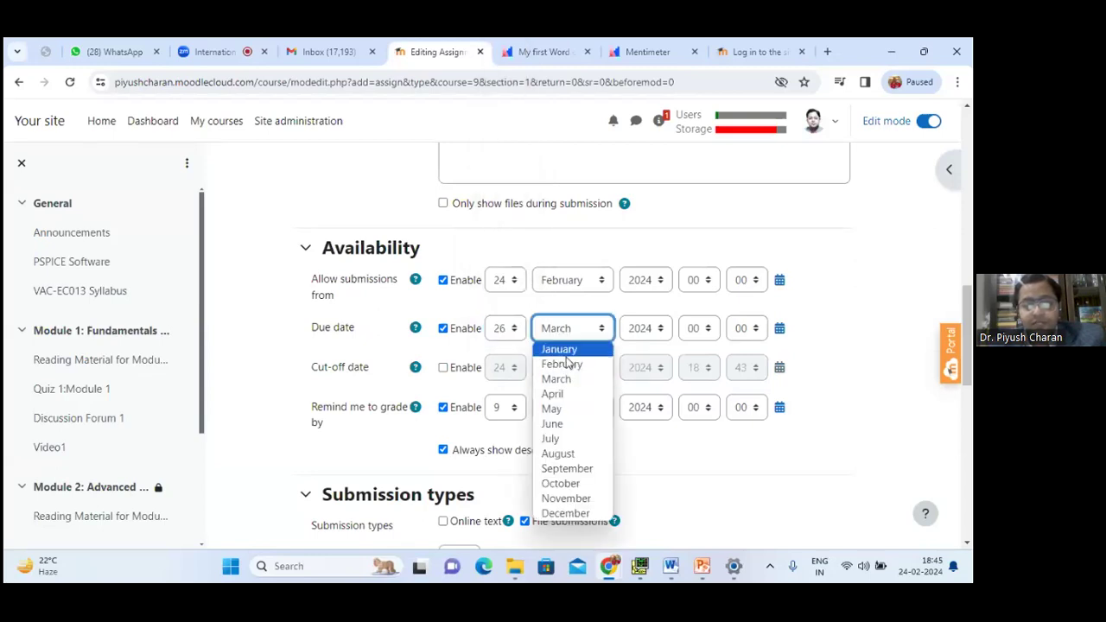
{"action": "left_click", "coordinate": [563, 363]}
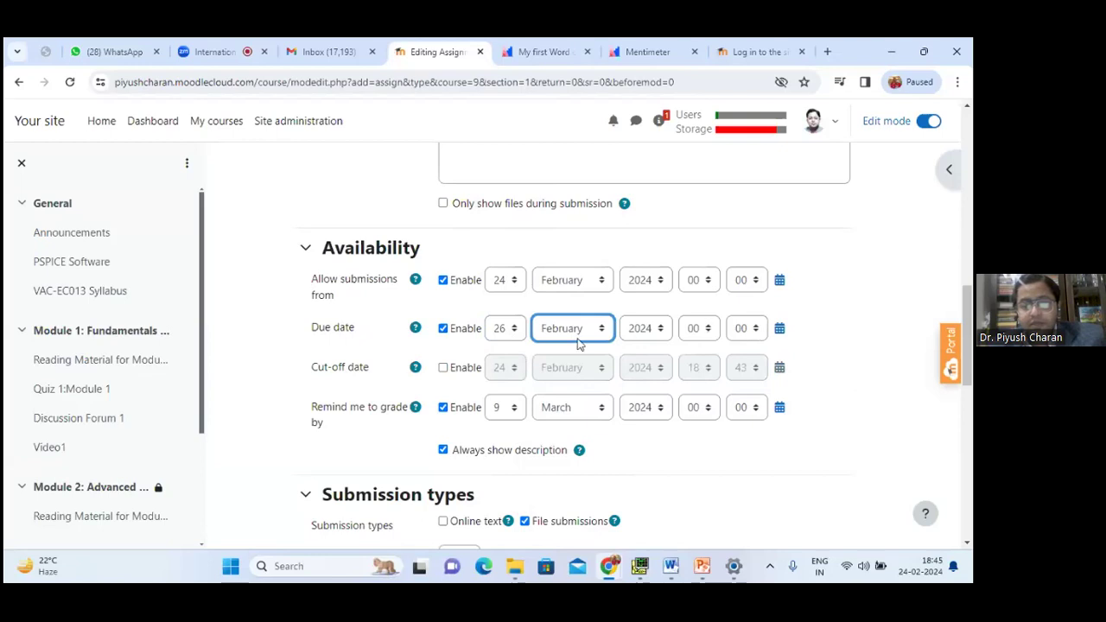
{"action": "left_click", "coordinate": [515, 332]}
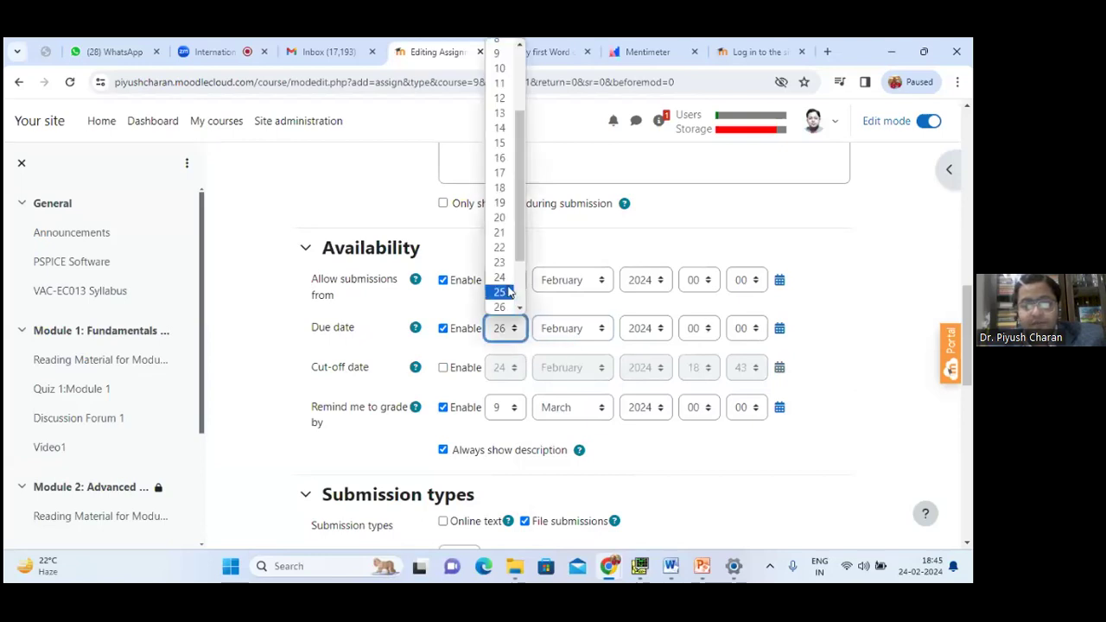
{"action": "scroll", "coordinate": [508, 294], "scroll_direction": "down", "scroll_amount": 1}
{"action": "left_click", "coordinate": [508, 294]}
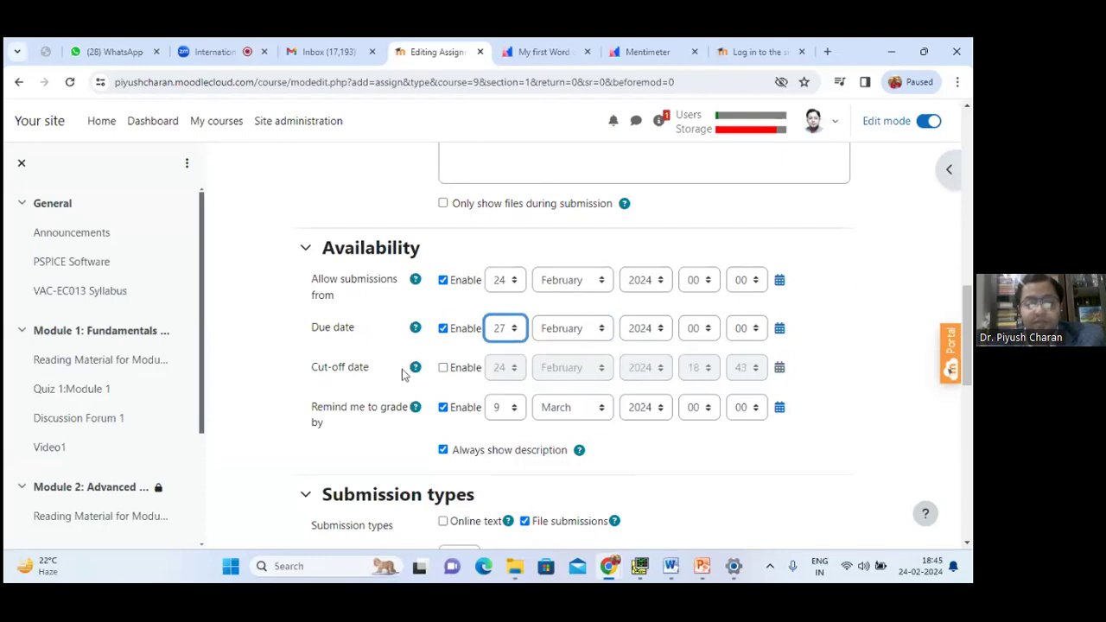
{"action": "scroll", "coordinate": [402, 373], "scroll_direction": "down", "scroll_amount": 3}
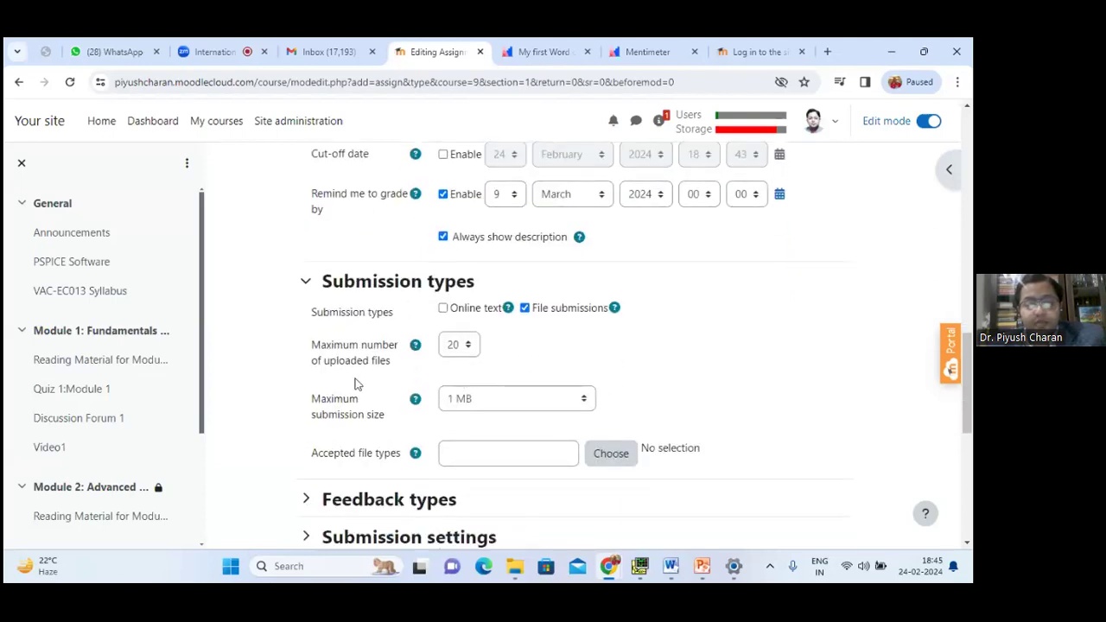
Step: Limit file submissions to 1 uploaded file with a 1 MB maximum submission size
{"action": "scroll", "coordinate": [493, 352], "scroll_direction": "down", "scroll_amount": 1}
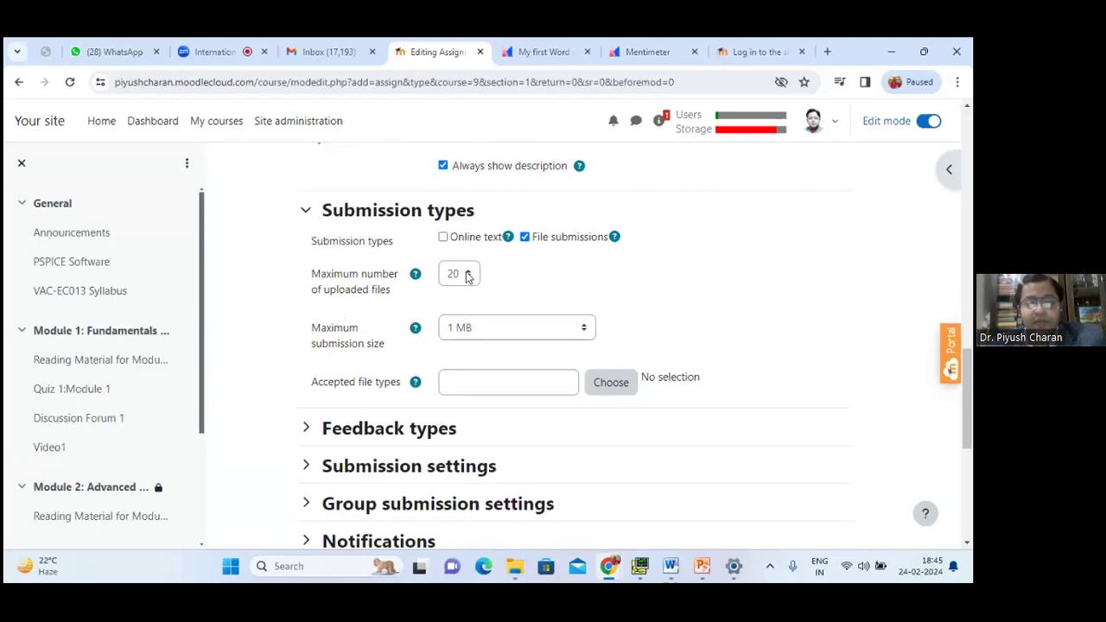
{"action": "left_click", "coordinate": [466, 275]}
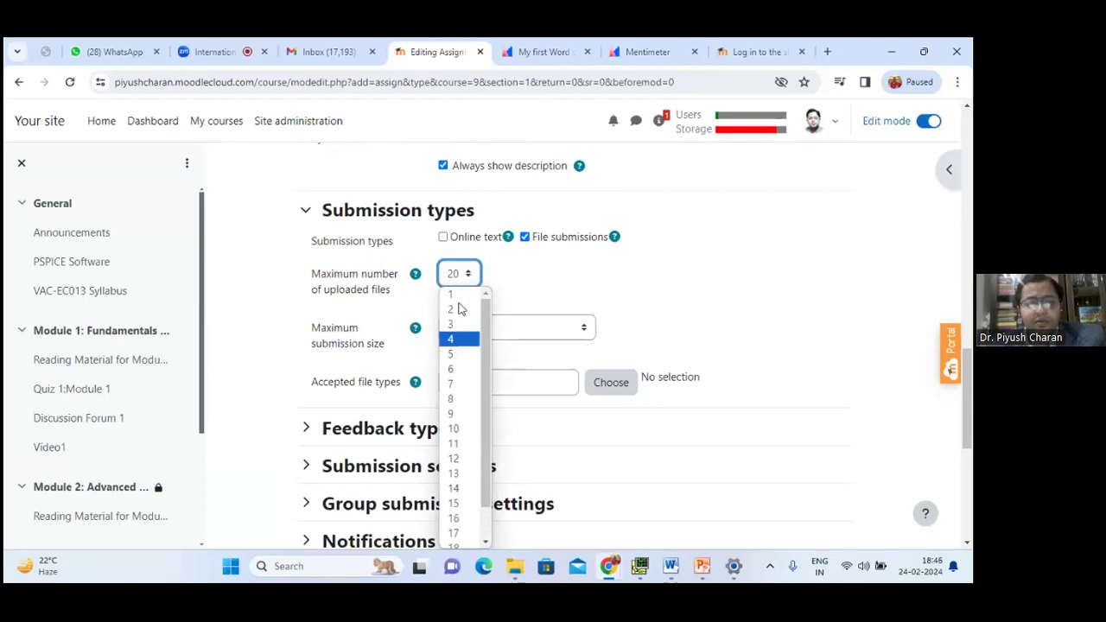
{"action": "left_click", "coordinate": [452, 294]}
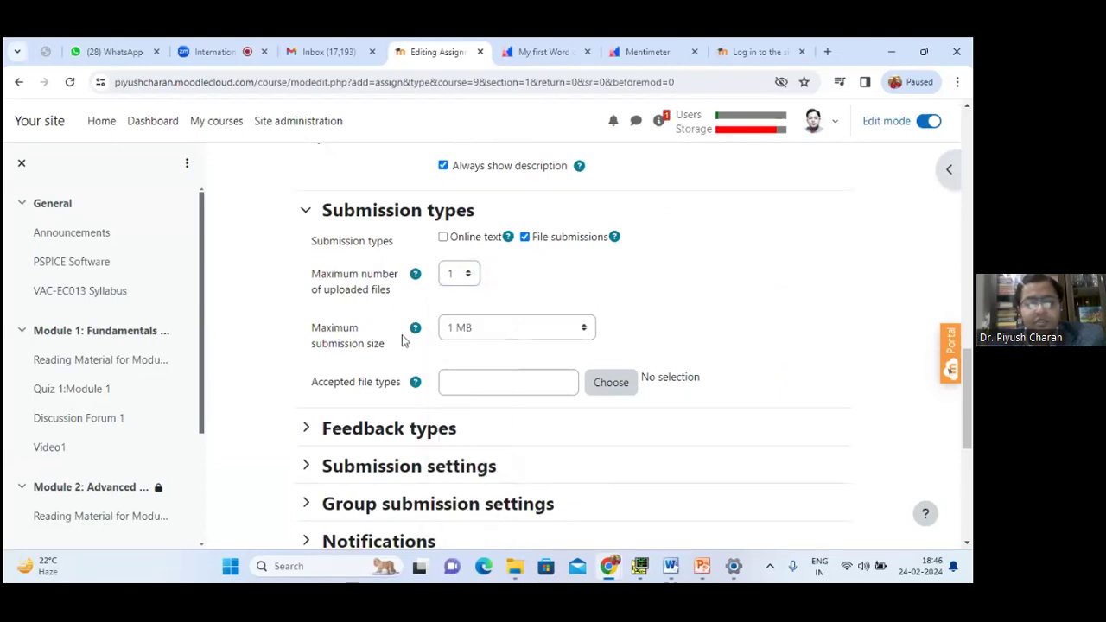
{"action": "left_click", "coordinate": [478, 329]}
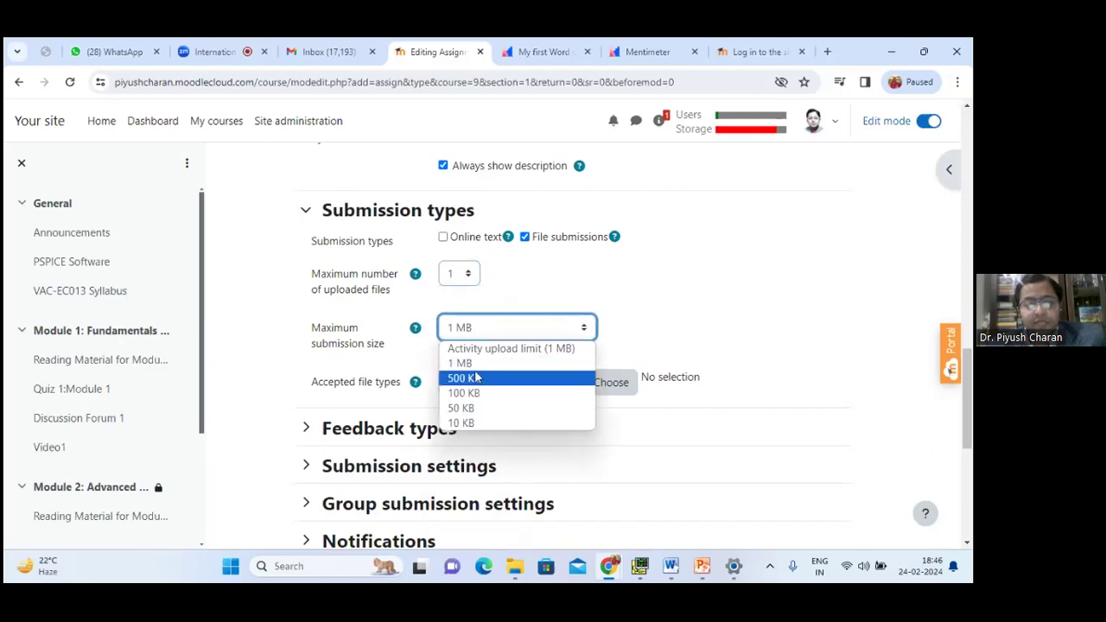
{"action": "left_click", "coordinate": [459, 363]}
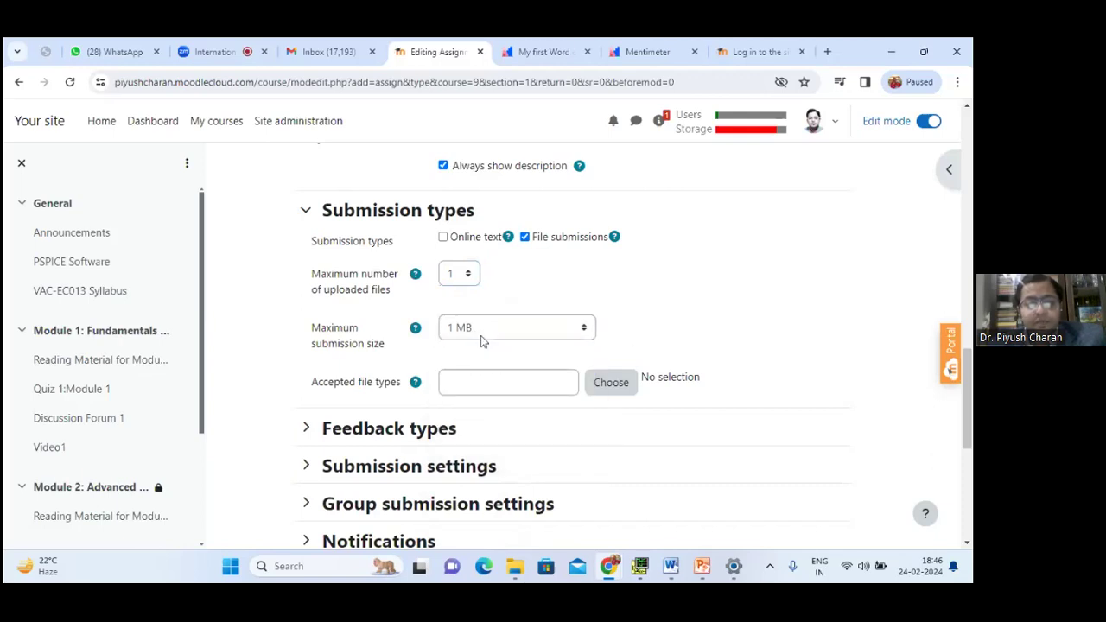
{"action": "left_click", "coordinate": [483, 335]}
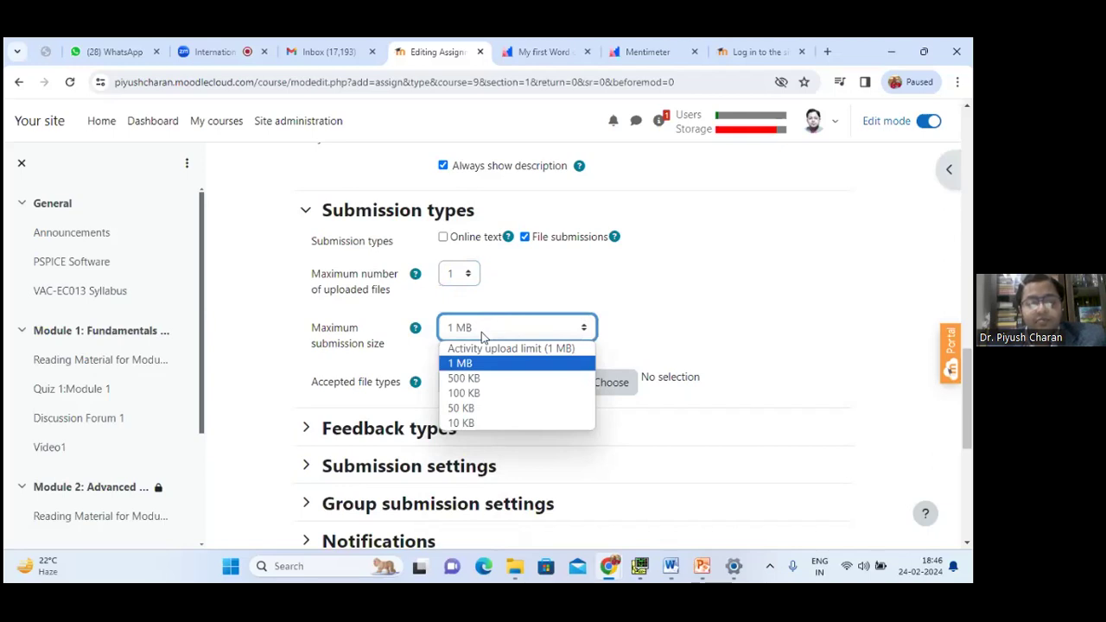
{"action": "left_click", "coordinate": [505, 313]}
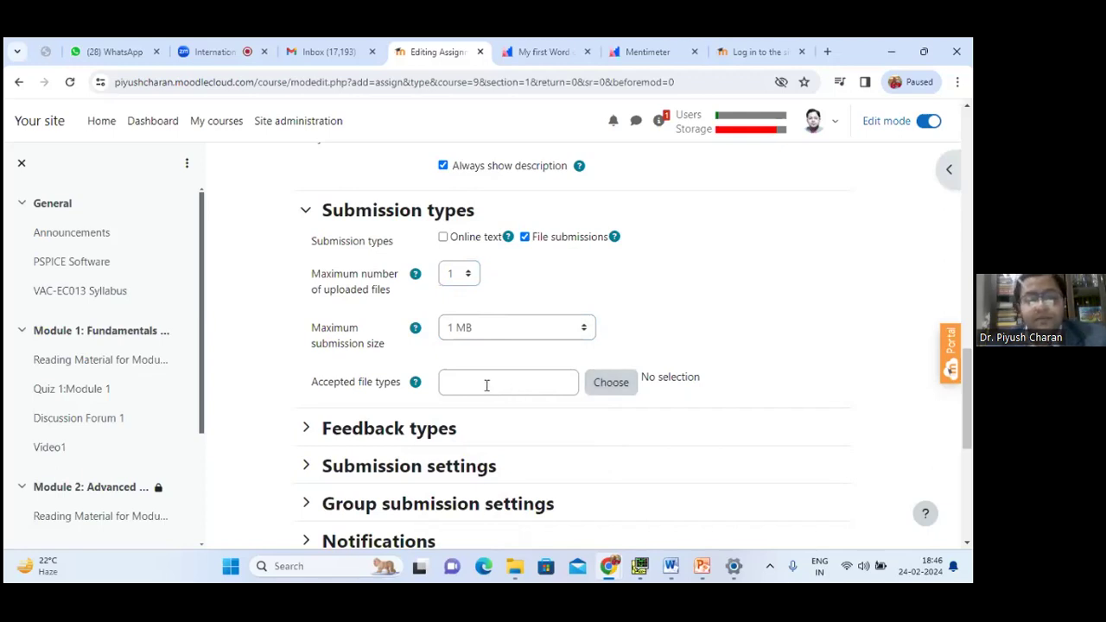
{"action": "left_click", "coordinate": [593, 383]}
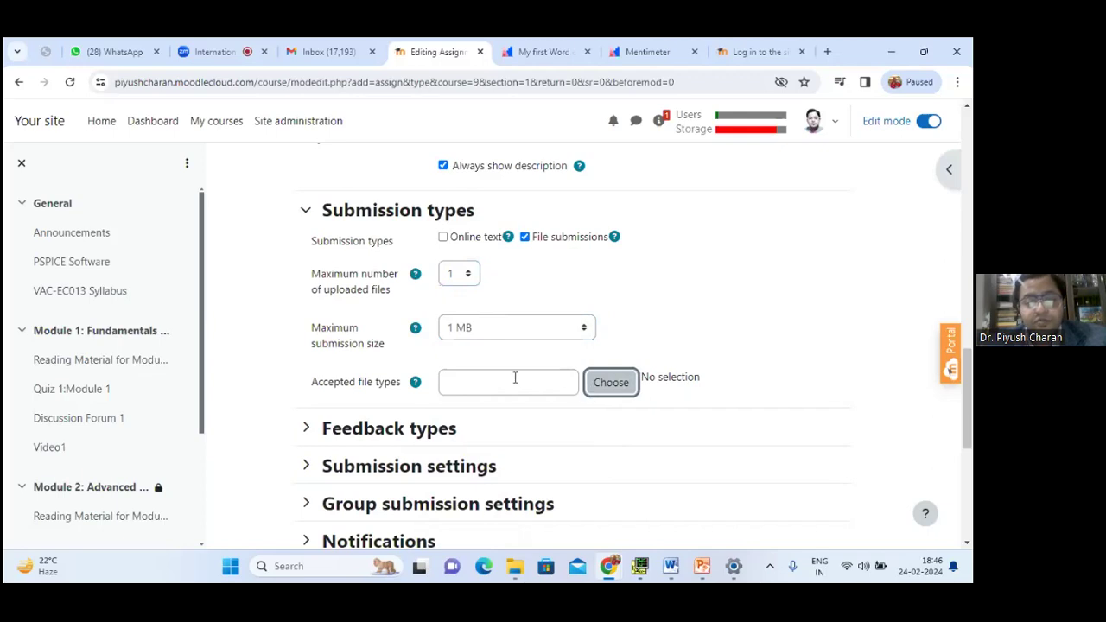
Step: Restrict accepted file types to PDF and Word 2007 .docx documents and save the selection
{"action": "scroll", "coordinate": [340, 259], "scroll_direction": "down", "scroll_amount": 3}
{"action": "scroll", "coordinate": [340, 375], "scroll_direction": "down", "scroll_amount": 5}
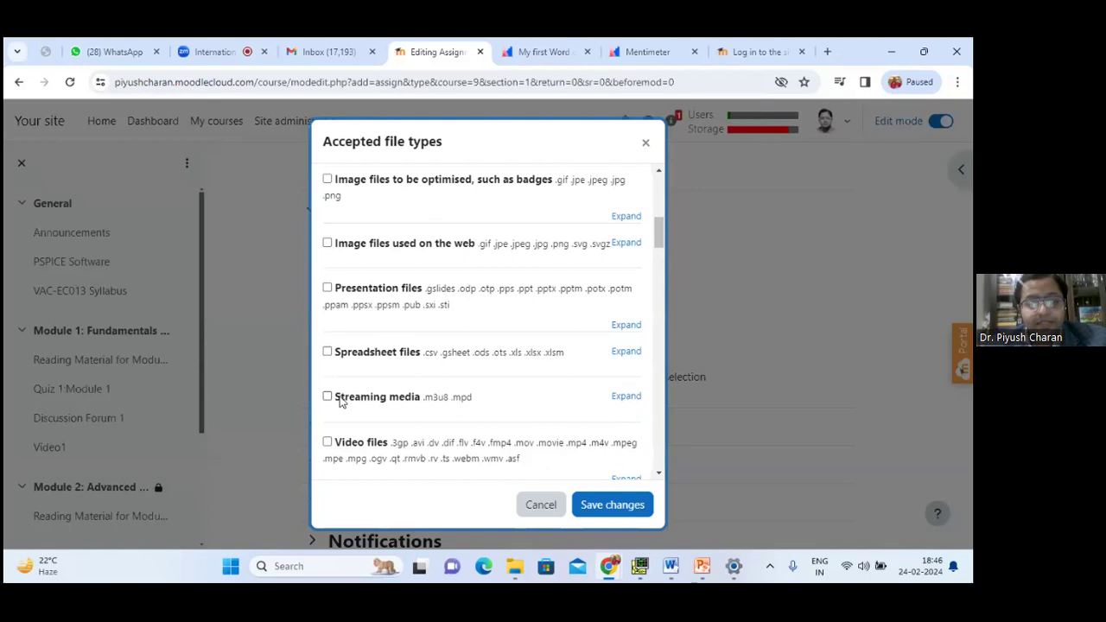
{"action": "scroll", "coordinate": [341, 401], "scroll_direction": "up", "scroll_amount": 4}
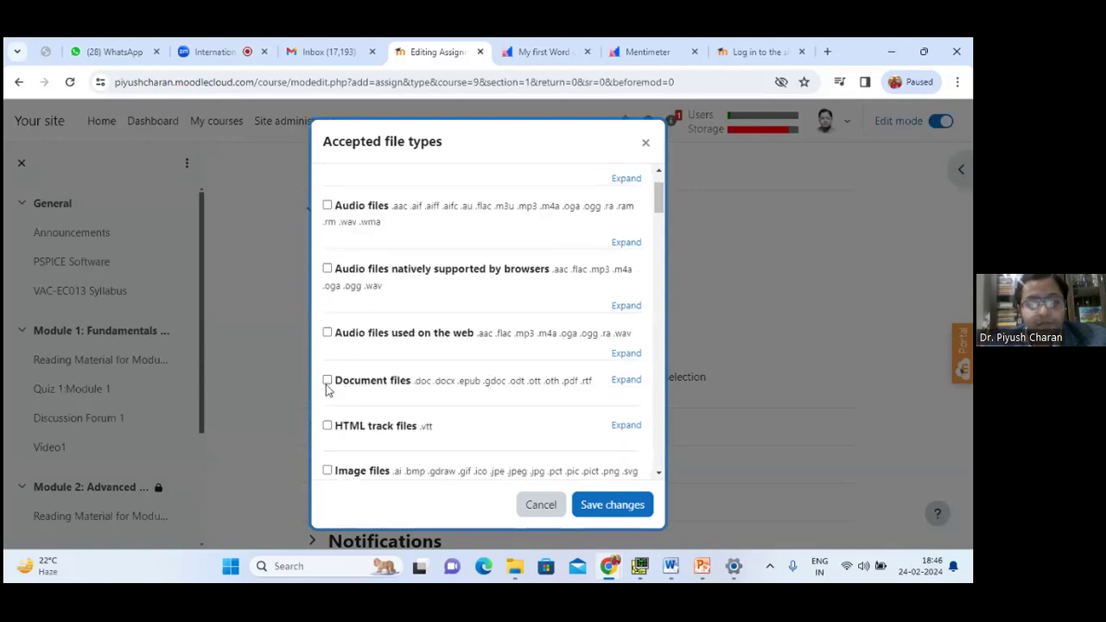
{"action": "left_click", "coordinate": [327, 381]}
{"action": "scroll", "coordinate": [406, 424], "scroll_direction": "down", "scroll_amount": 3}
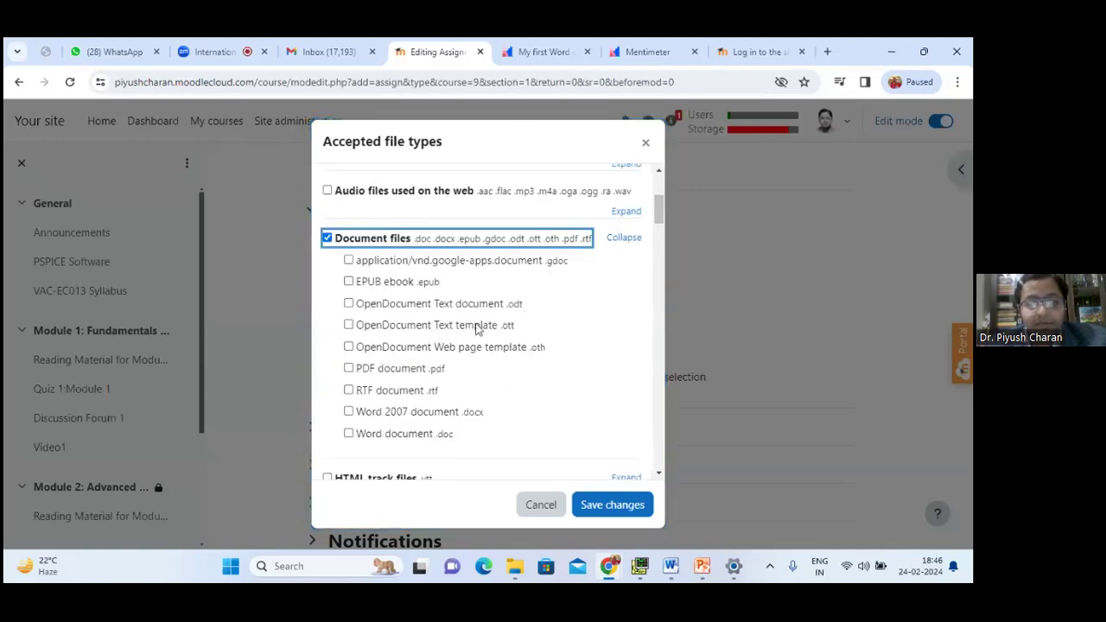
{"action": "left_click", "coordinate": [349, 369]}
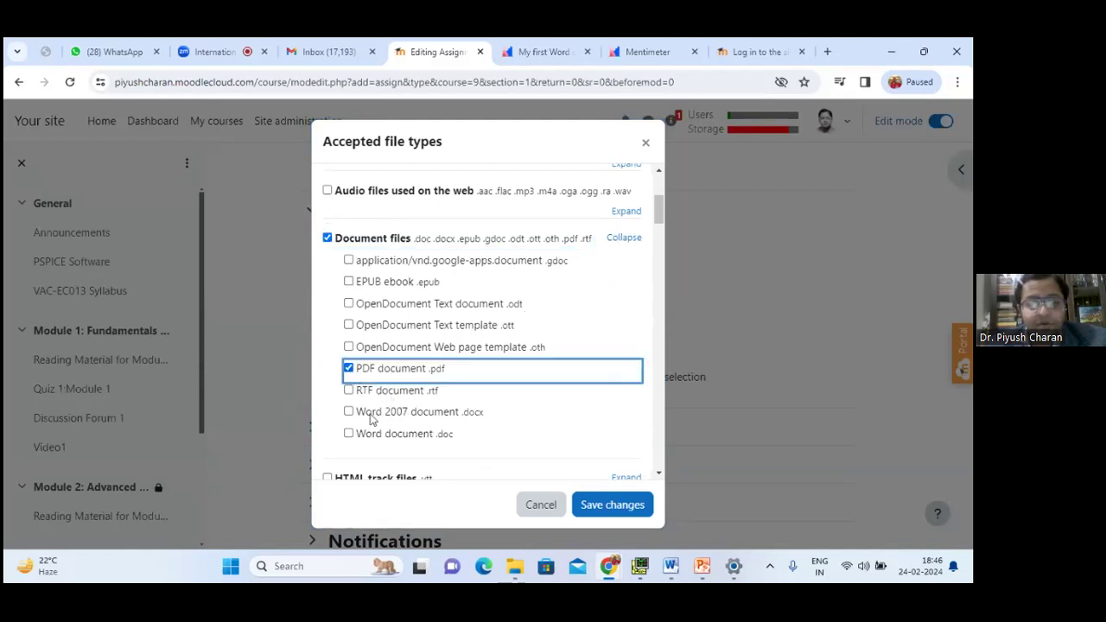
{"action": "left_click", "coordinate": [349, 412]}
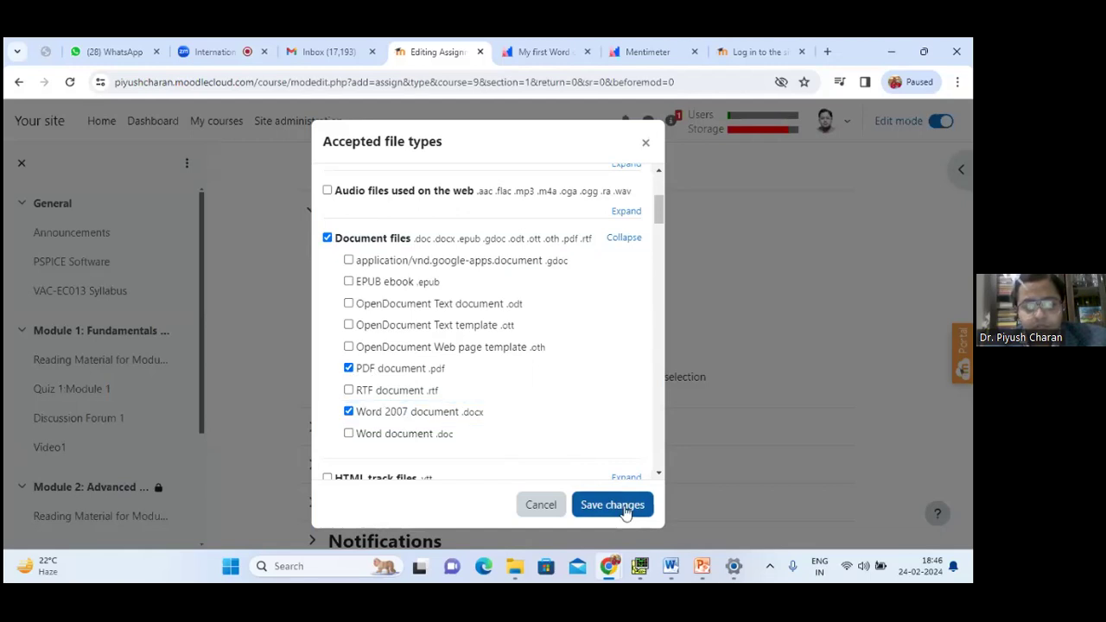
{"action": "left_click", "coordinate": [624, 508]}
{"action": "scroll", "coordinate": [444, 413], "scroll_direction": "down", "scroll_amount": 3}
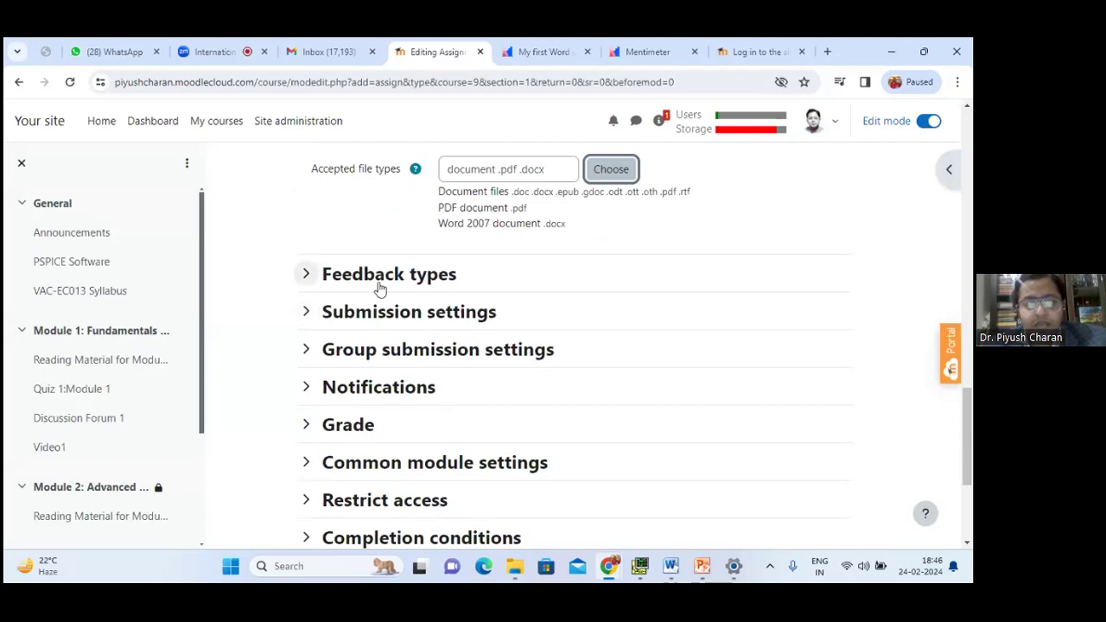
Step: Save and display the 'Lab Report based on Module1' assignment, due 27 February 2024
{"action": "scroll", "coordinate": [381, 289], "scroll_direction": "down", "scroll_amount": 2}
{"action": "scroll", "coordinate": [377, 325], "scroll_direction": "down", "scroll_amount": 1}
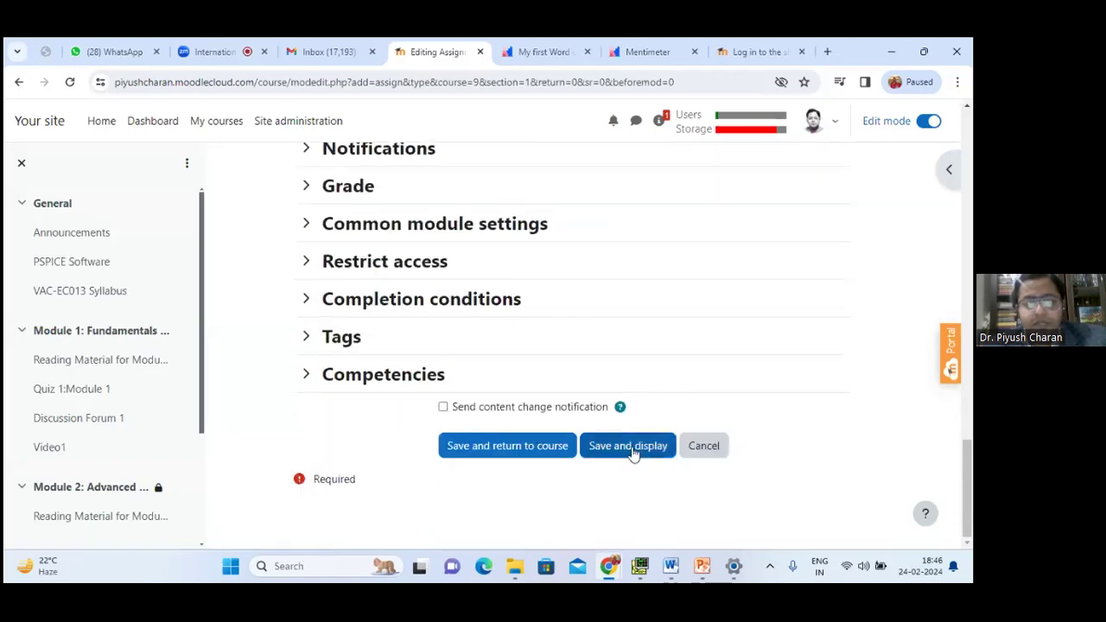
{"action": "left_click", "coordinate": [630, 446]}
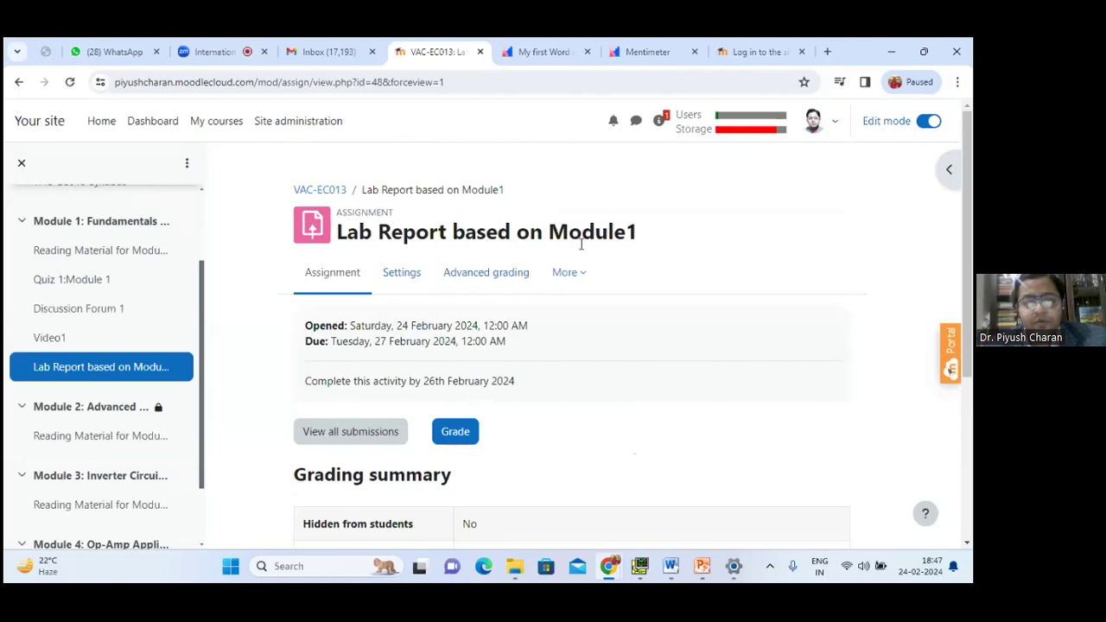
{"action": "left_click", "coordinate": [335, 190]}
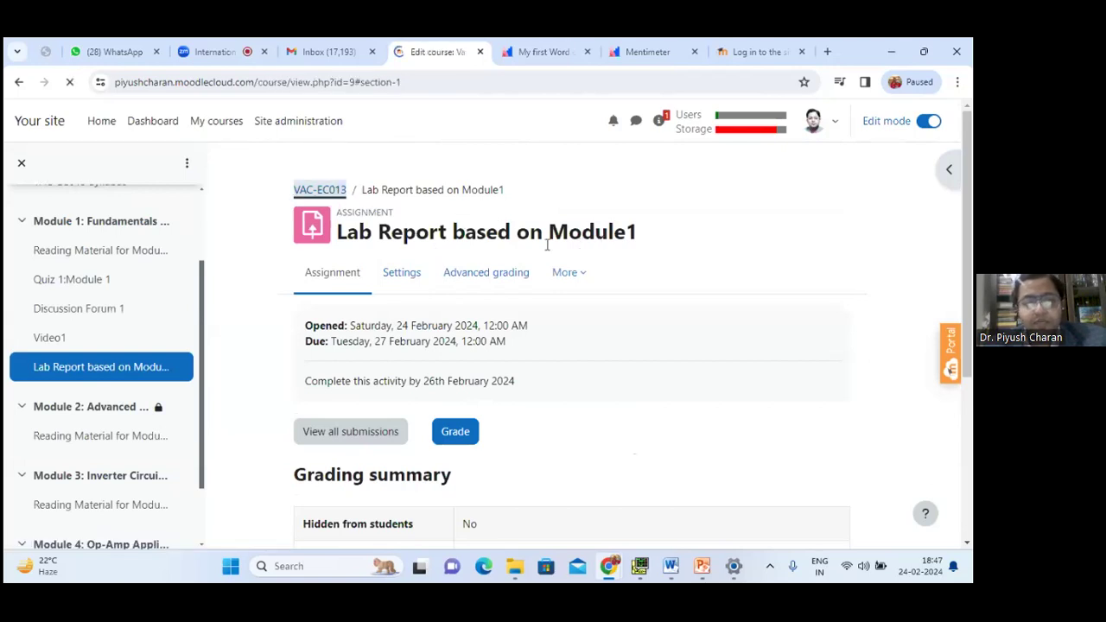
Step: Scroll through the VAC-EC013 course page down to the module sections
{"action": "scroll", "coordinate": [459, 291], "scroll_direction": "down", "scroll_amount": 3}
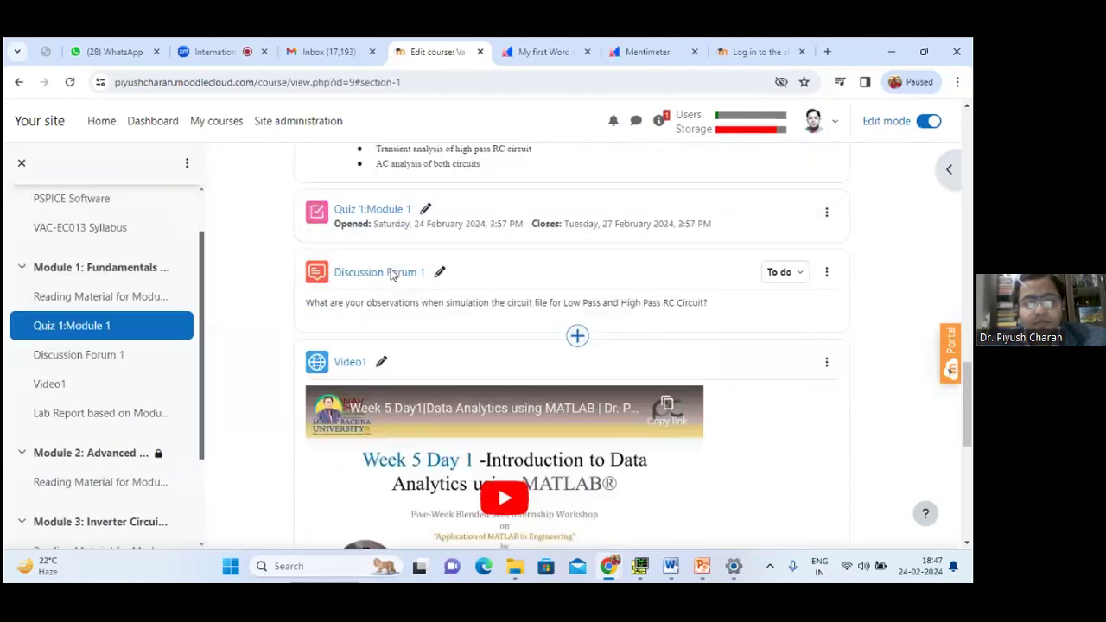
{"action": "scroll", "coordinate": [391, 274], "scroll_direction": "down", "scroll_amount": 5}
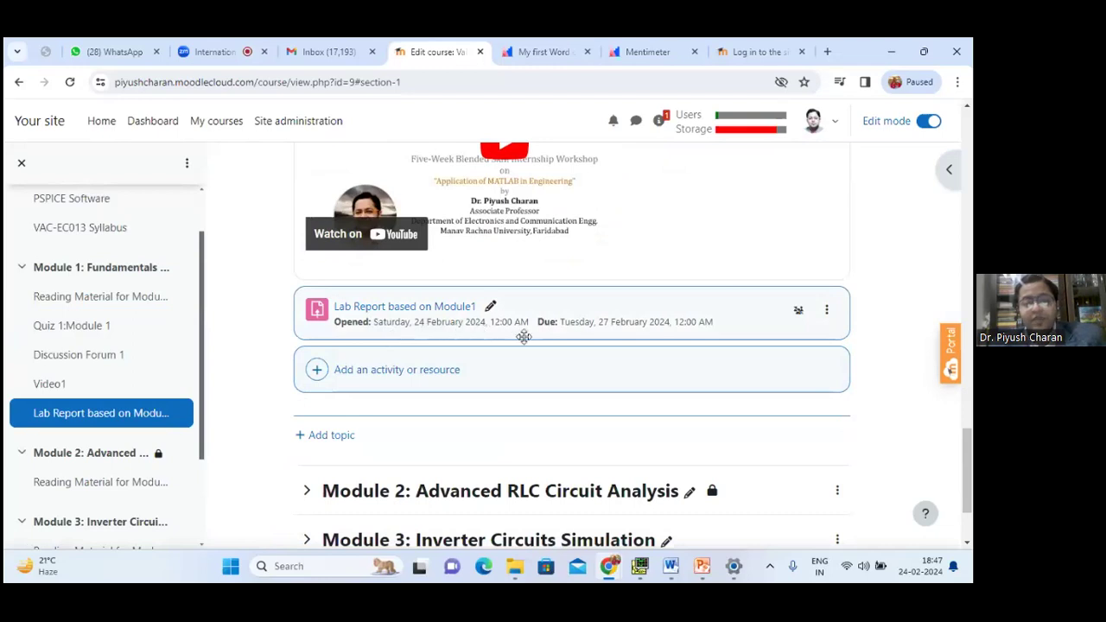
{"action": "scroll", "coordinate": [617, 338], "scroll_direction": "down", "scroll_amount": 1}
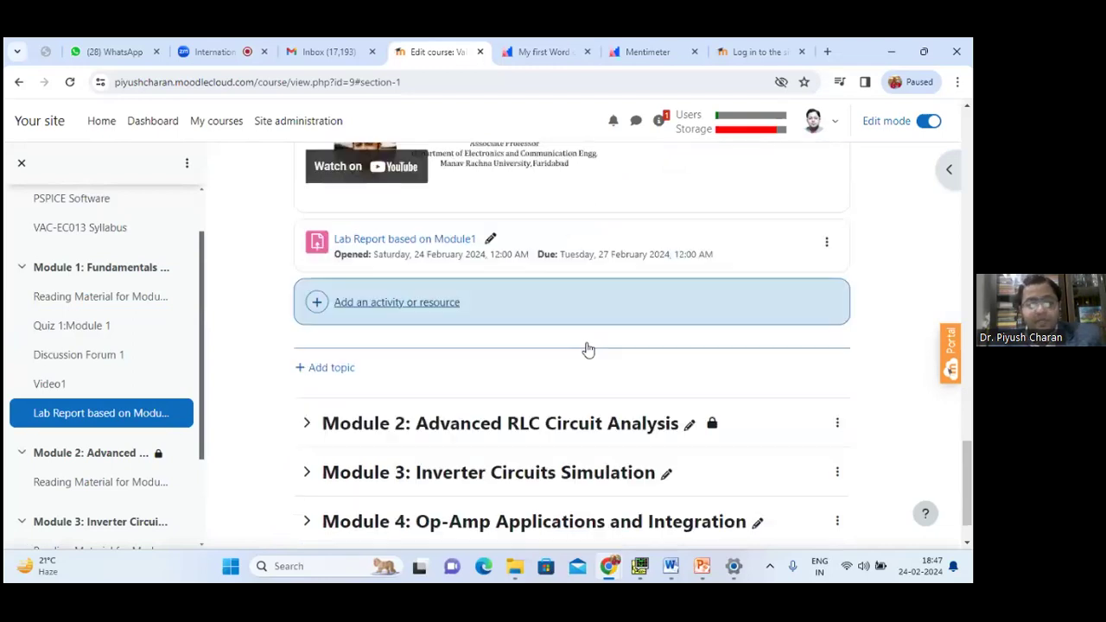
{"action": "scroll", "coordinate": [519, 320], "scroll_direction": "up", "scroll_amount": 10}
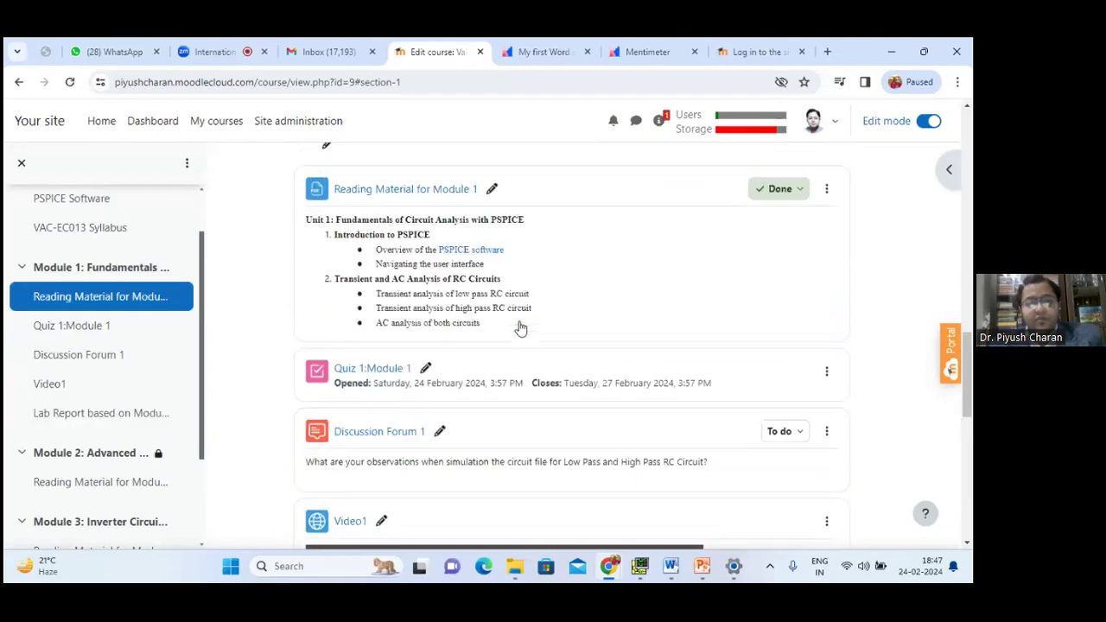
{"action": "scroll", "coordinate": [520, 328], "scroll_direction": "down", "scroll_amount": 3}
{"action": "scroll", "coordinate": [520, 327], "scroll_direction": "down", "scroll_amount": 7}
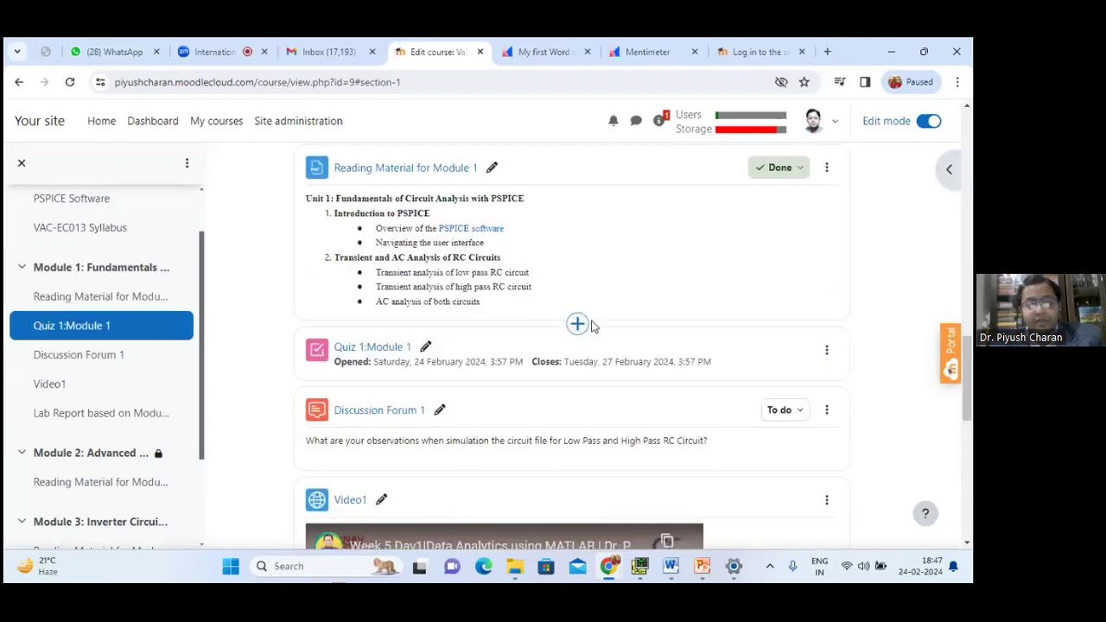
{"action": "scroll", "coordinate": [386, 378], "scroll_direction": "down", "scroll_amount": 1}
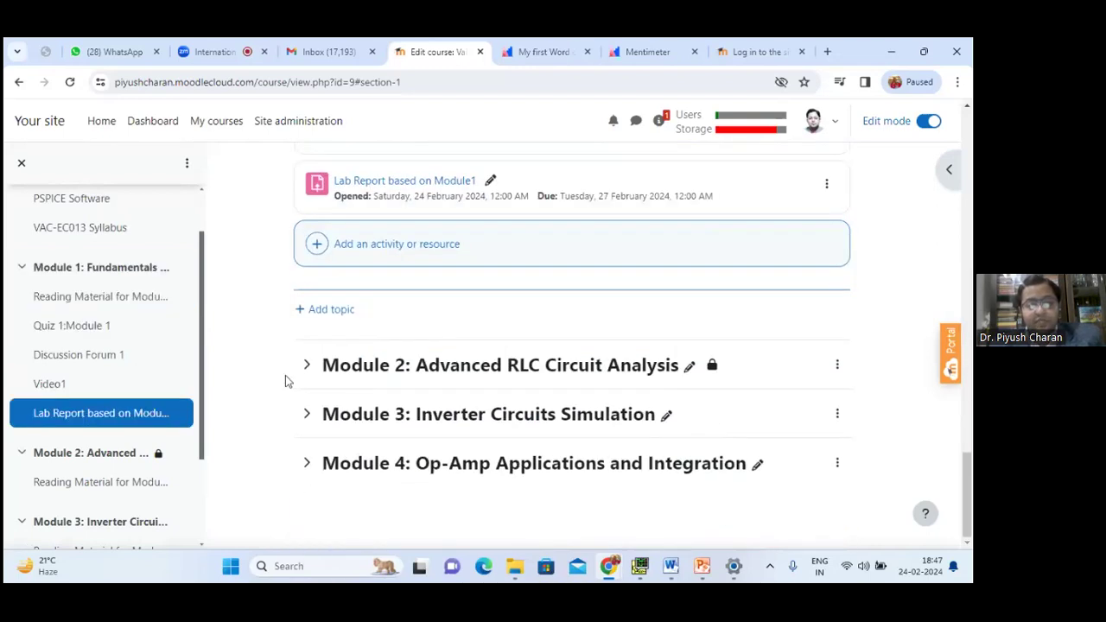
Step: Expand Modules 2, 3 and 4 and review the Final Wrap Up Assignment due 2 March 2024
{"action": "left_click", "coordinate": [306, 364]}
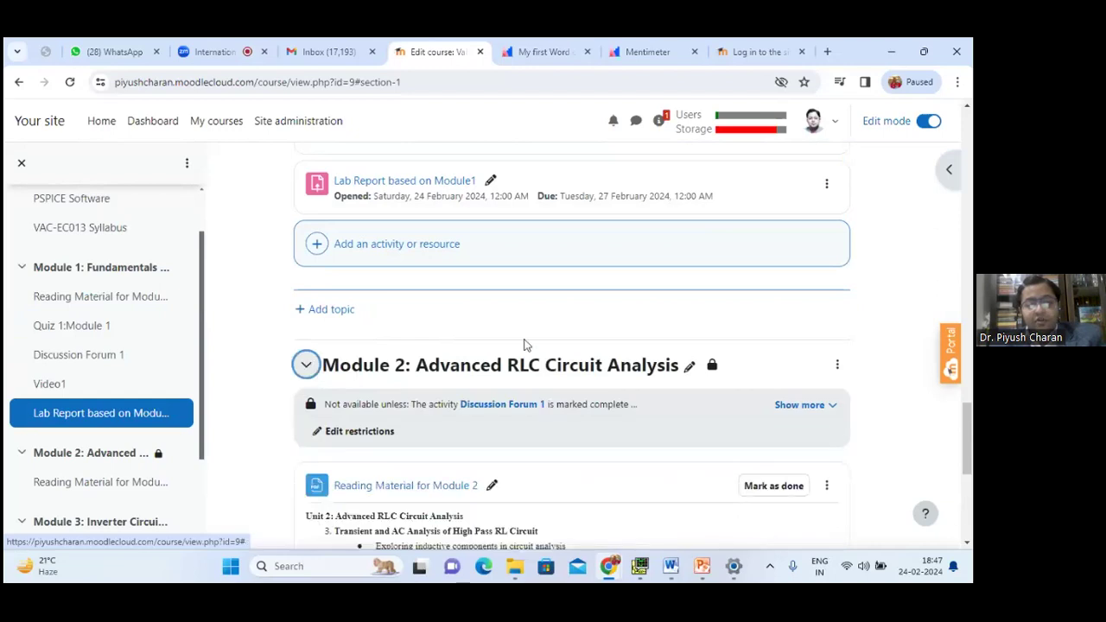
{"action": "scroll", "coordinate": [370, 337], "scroll_direction": "down", "scroll_amount": 3}
{"action": "scroll", "coordinate": [367, 337], "scroll_direction": "down", "scroll_amount": 2}
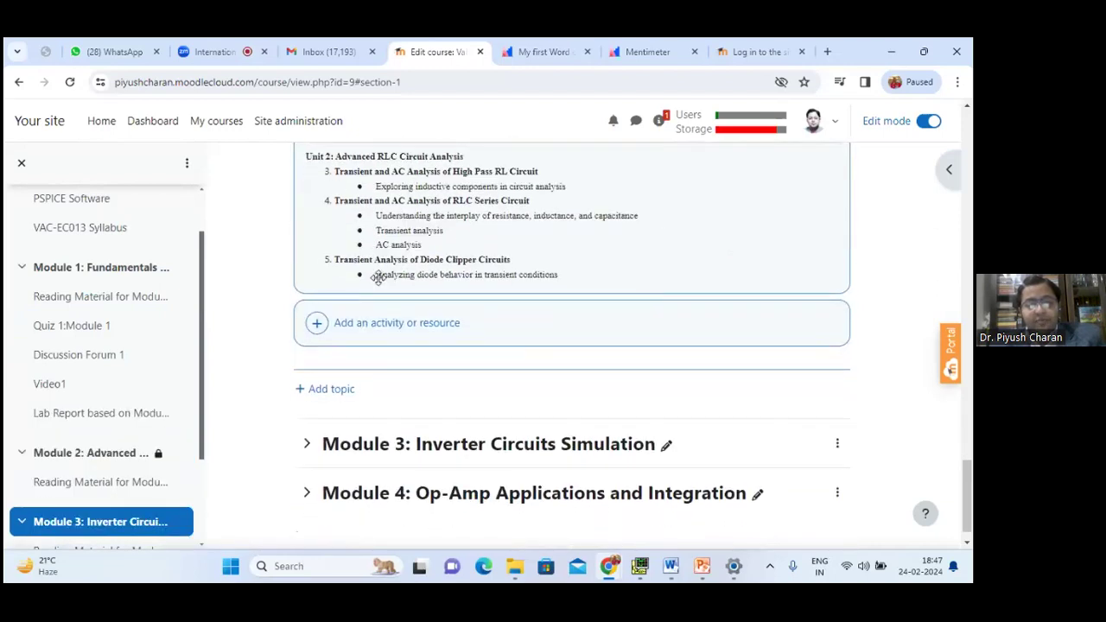
{"action": "left_click", "coordinate": [307, 415]}
{"action": "scroll", "coordinate": [305, 436], "scroll_direction": "down", "scroll_amount": 3}
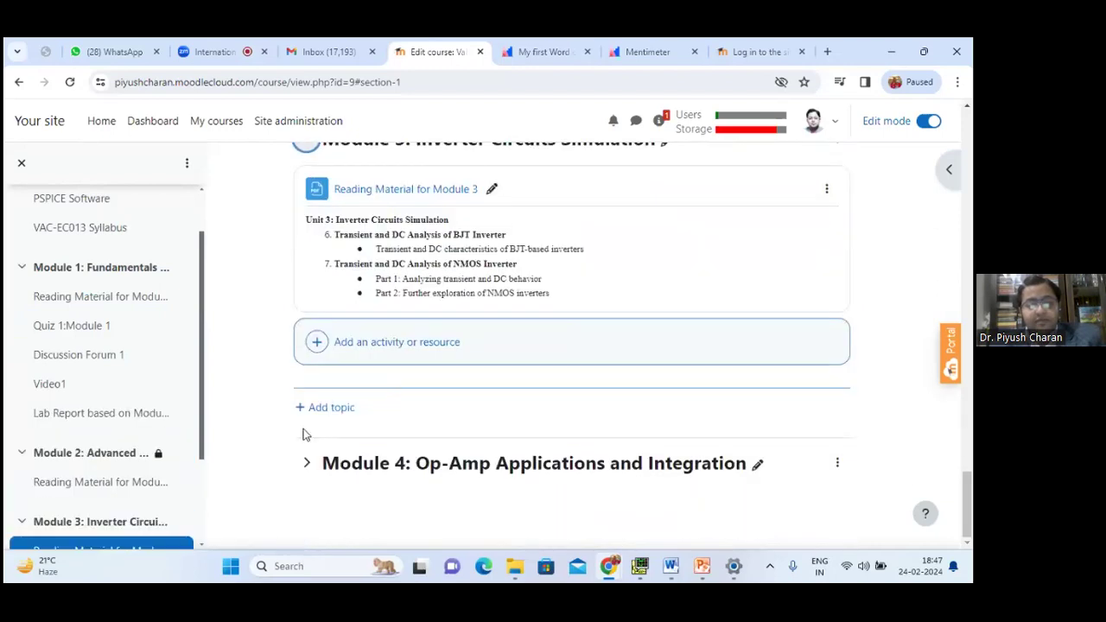
{"action": "left_click", "coordinate": [309, 467]}
{"action": "scroll", "coordinate": [491, 323], "scroll_direction": "down", "scroll_amount": 4}
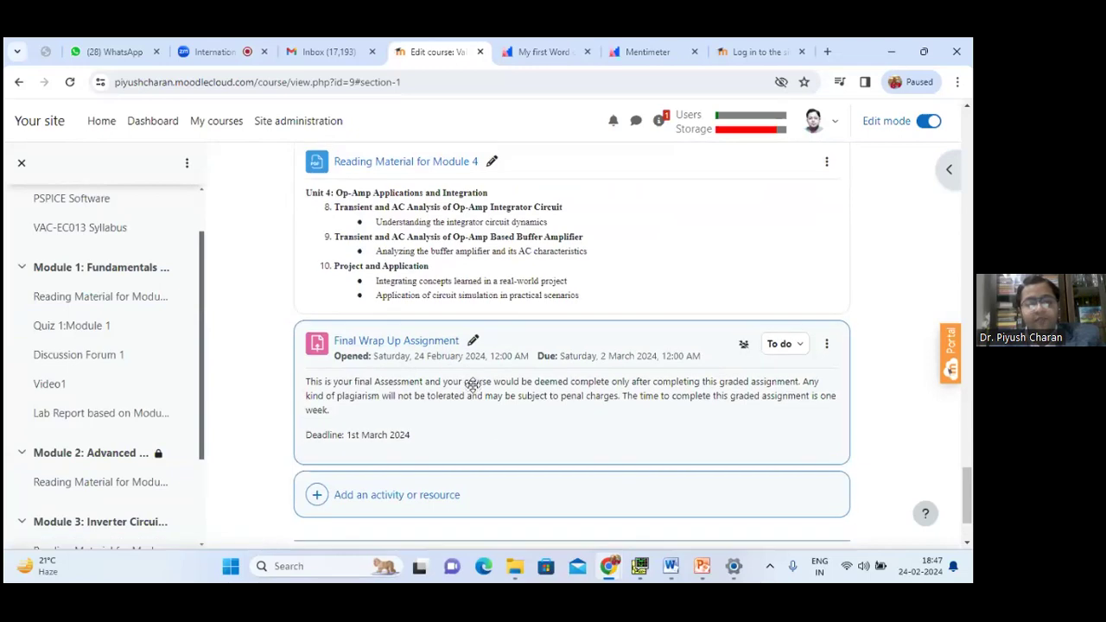
{"action": "scroll", "coordinate": [469, 385], "scroll_direction": "up", "scroll_amount": 1}
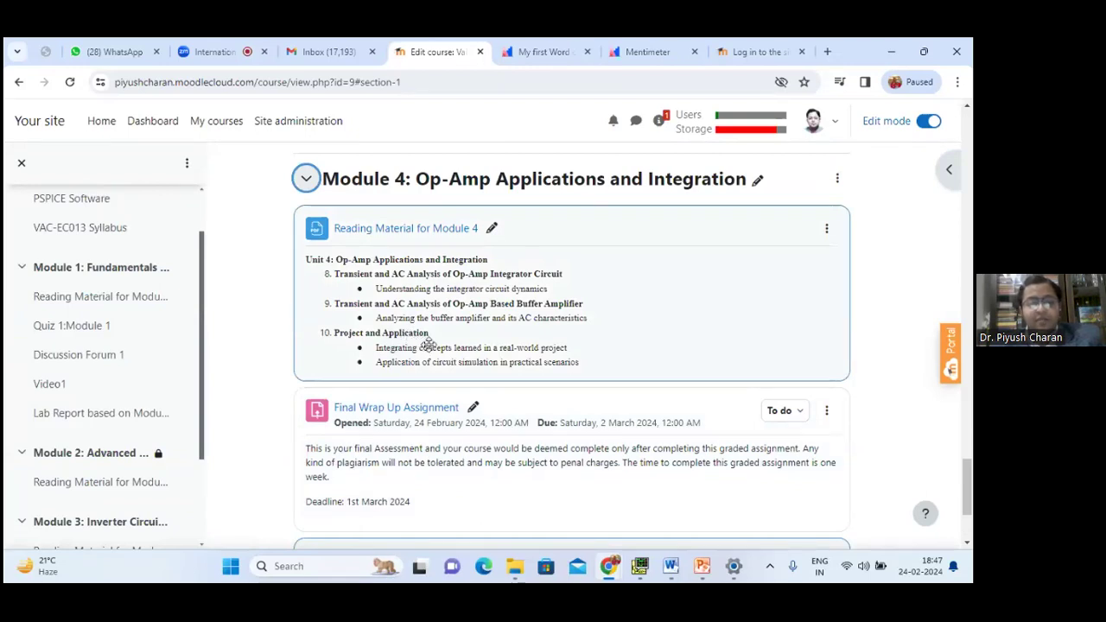
{"action": "scroll", "coordinate": [423, 342], "scroll_direction": "up", "scroll_amount": 10}
{"action": "scroll", "coordinate": [437, 342], "scroll_direction": "up", "scroll_amount": 3}
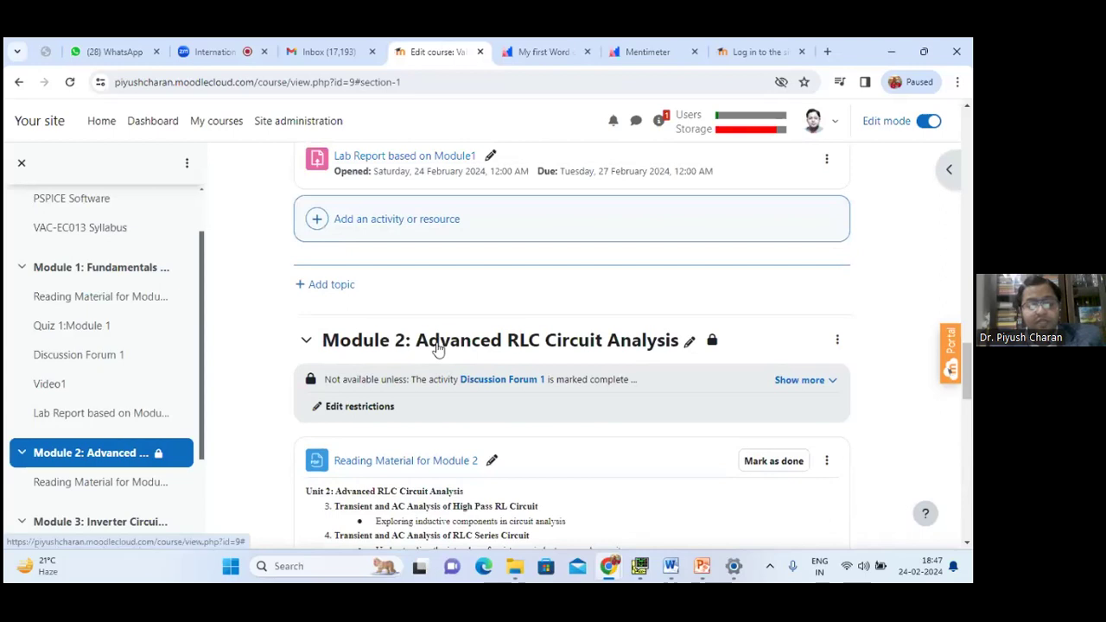
{"action": "scroll", "coordinate": [436, 348], "scroll_direction": "down", "scroll_amount": 1}
{"action": "scroll", "coordinate": [438, 349], "scroll_direction": "down", "scroll_amount": 15}
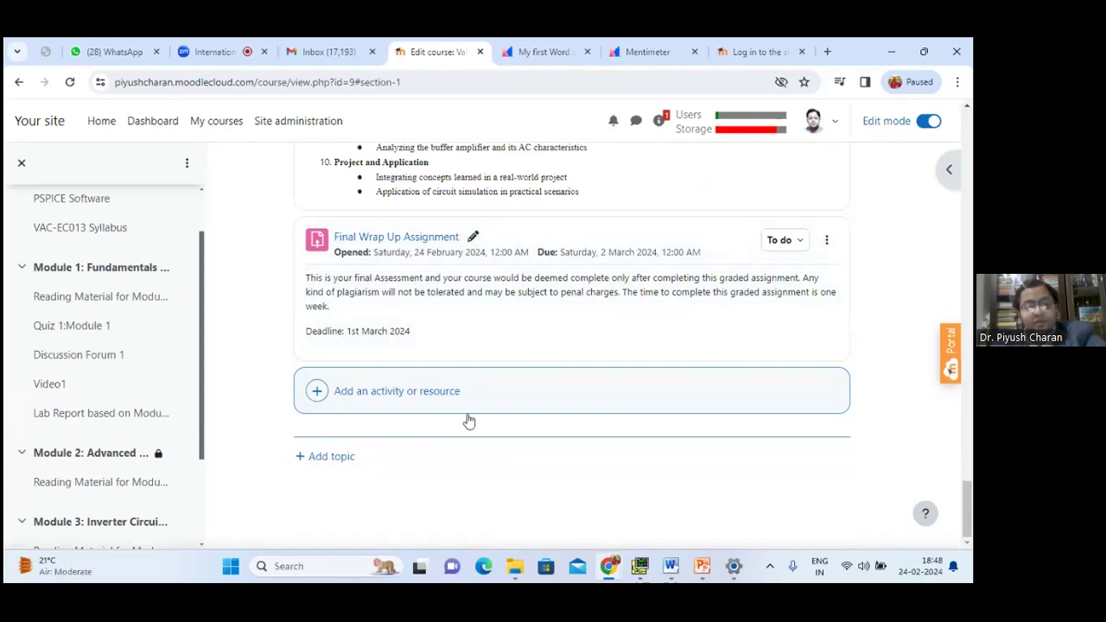
{"action": "scroll", "coordinate": [713, 337], "scroll_direction": "up", "scroll_amount": 15}
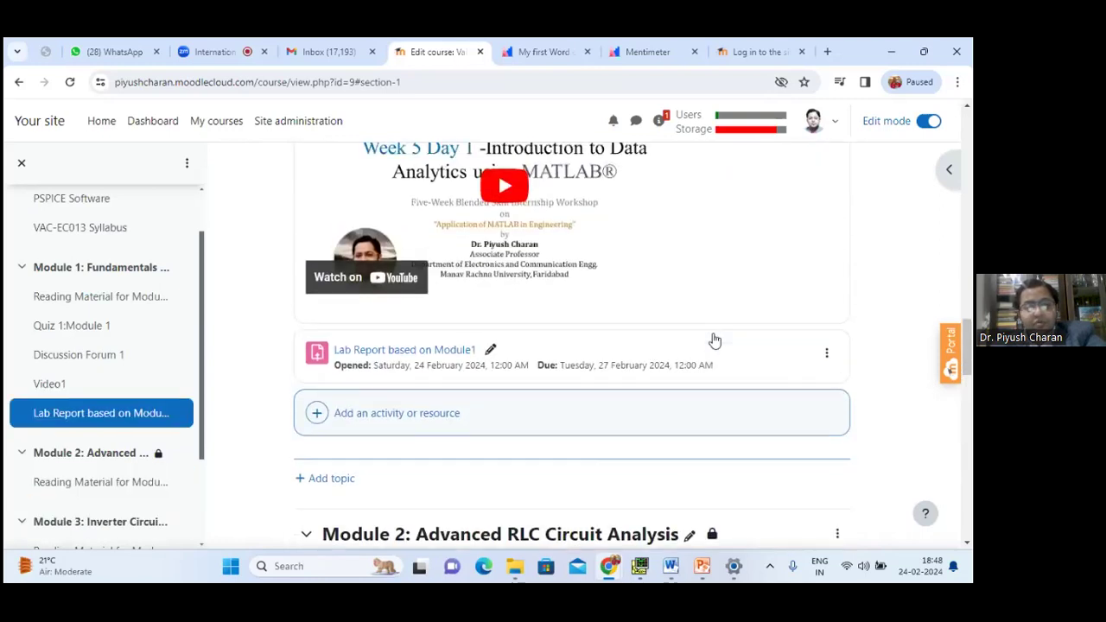
{"action": "scroll", "coordinate": [714, 339], "scroll_direction": "up", "scroll_amount": 10}
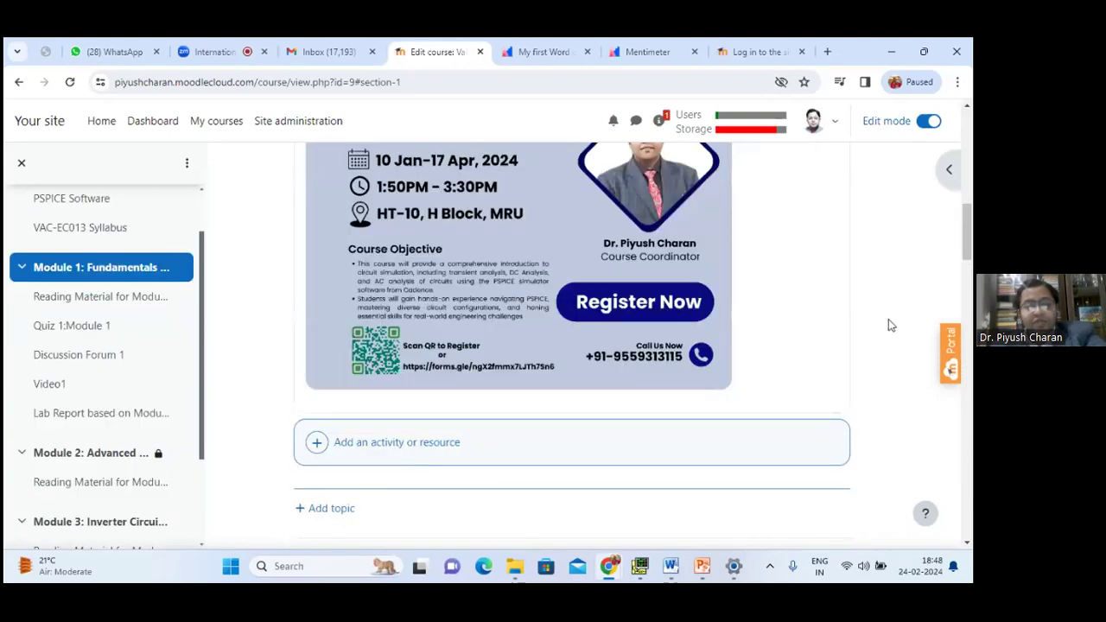
{"action": "scroll", "coordinate": [890, 324], "scroll_direction": "up", "scroll_amount": 8}
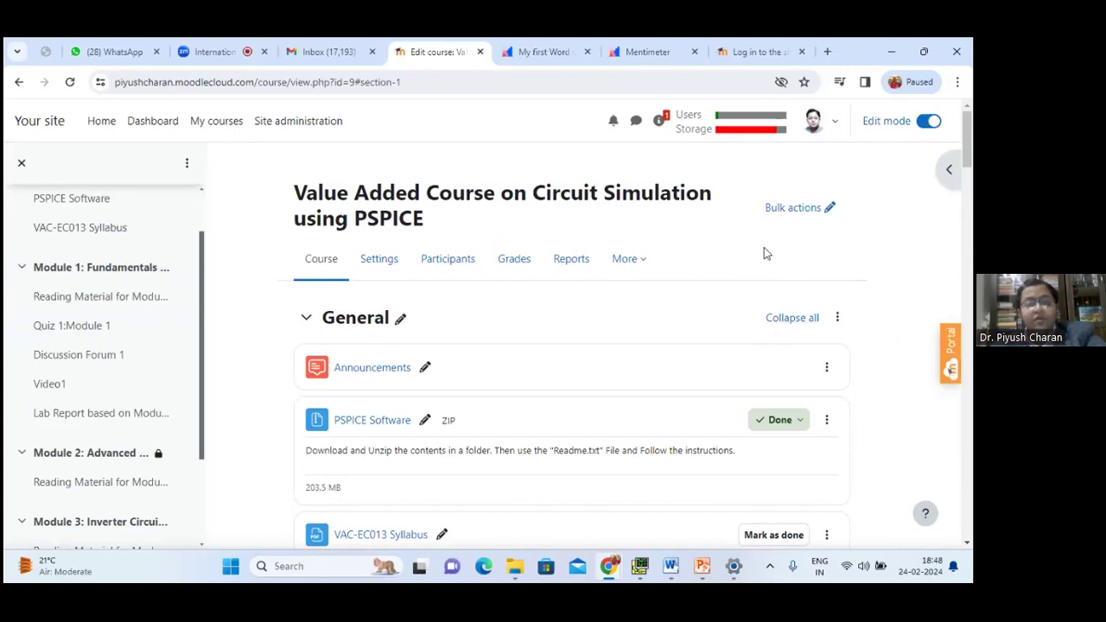
{"action": "scroll", "coordinate": [524, 370], "scroll_direction": "down", "scroll_amount": 4}
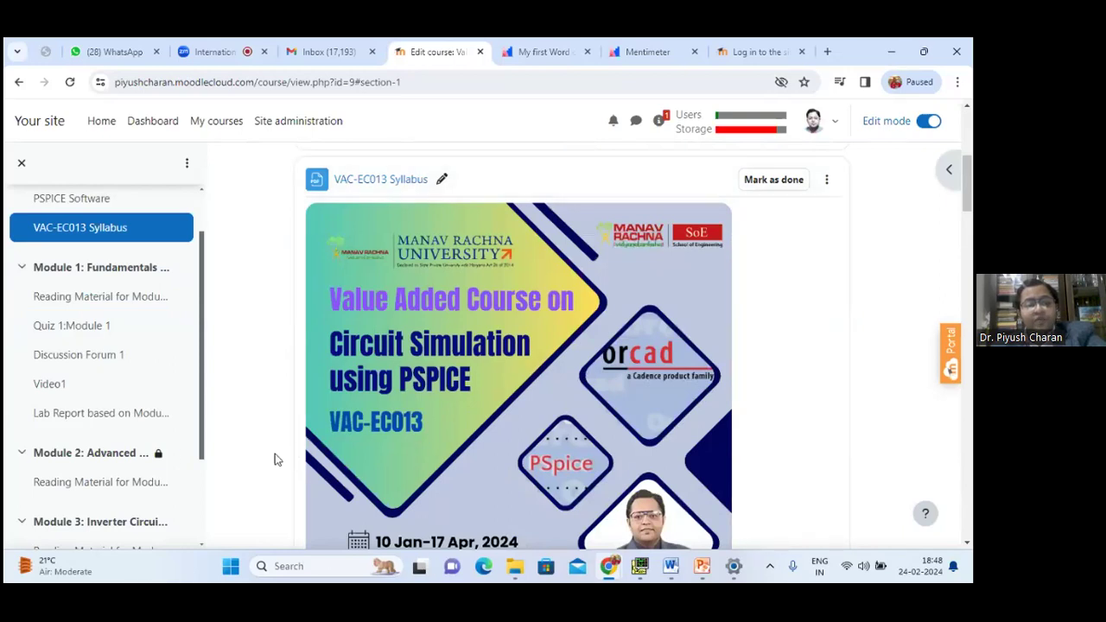
{"action": "scroll", "coordinate": [119, 363], "scroll_direction": "down", "scroll_amount": 1}
{"action": "scroll", "coordinate": [118, 359], "scroll_direction": "down", "scroll_amount": 1}
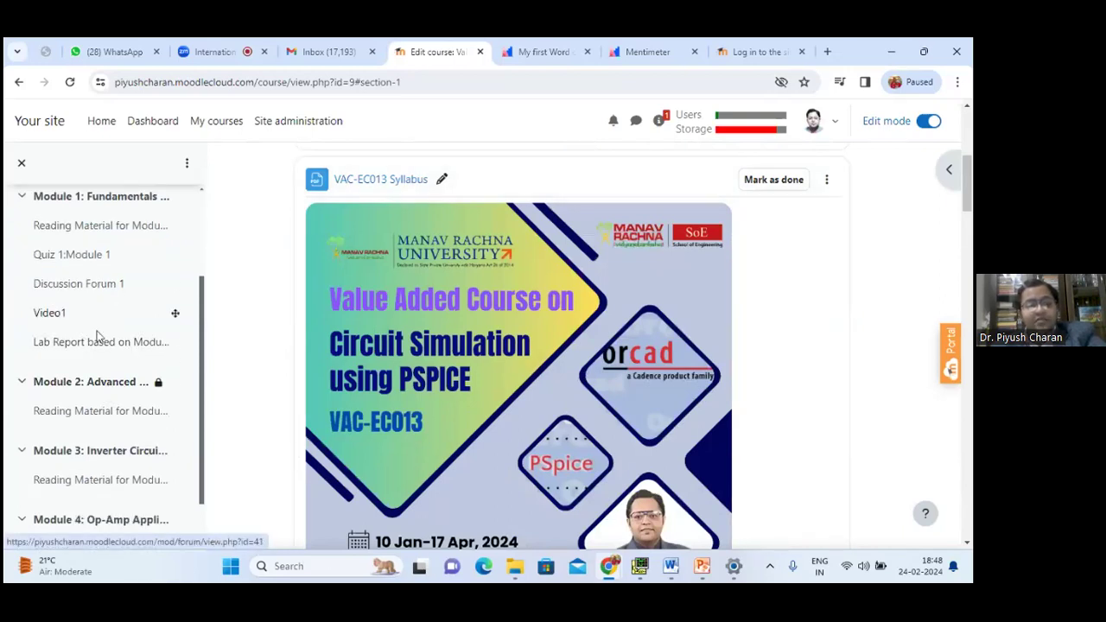